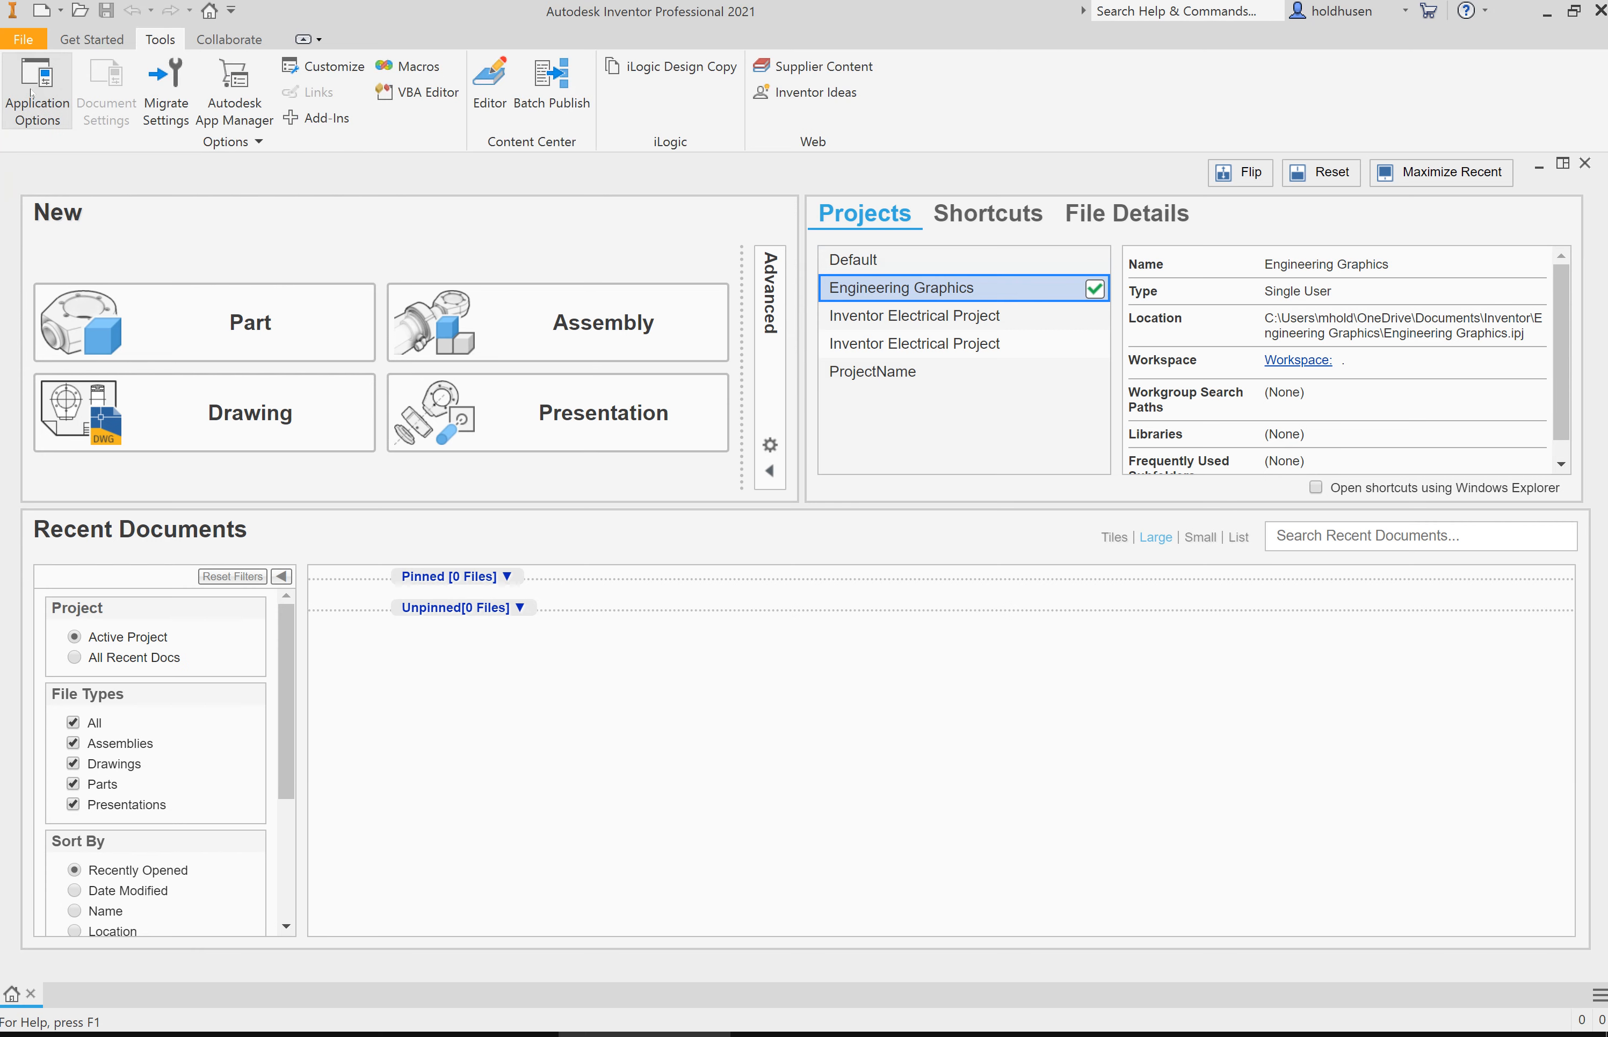
Step: Review the Part and Sketch settings in the Application Options and close them without changes
click(31, 93)
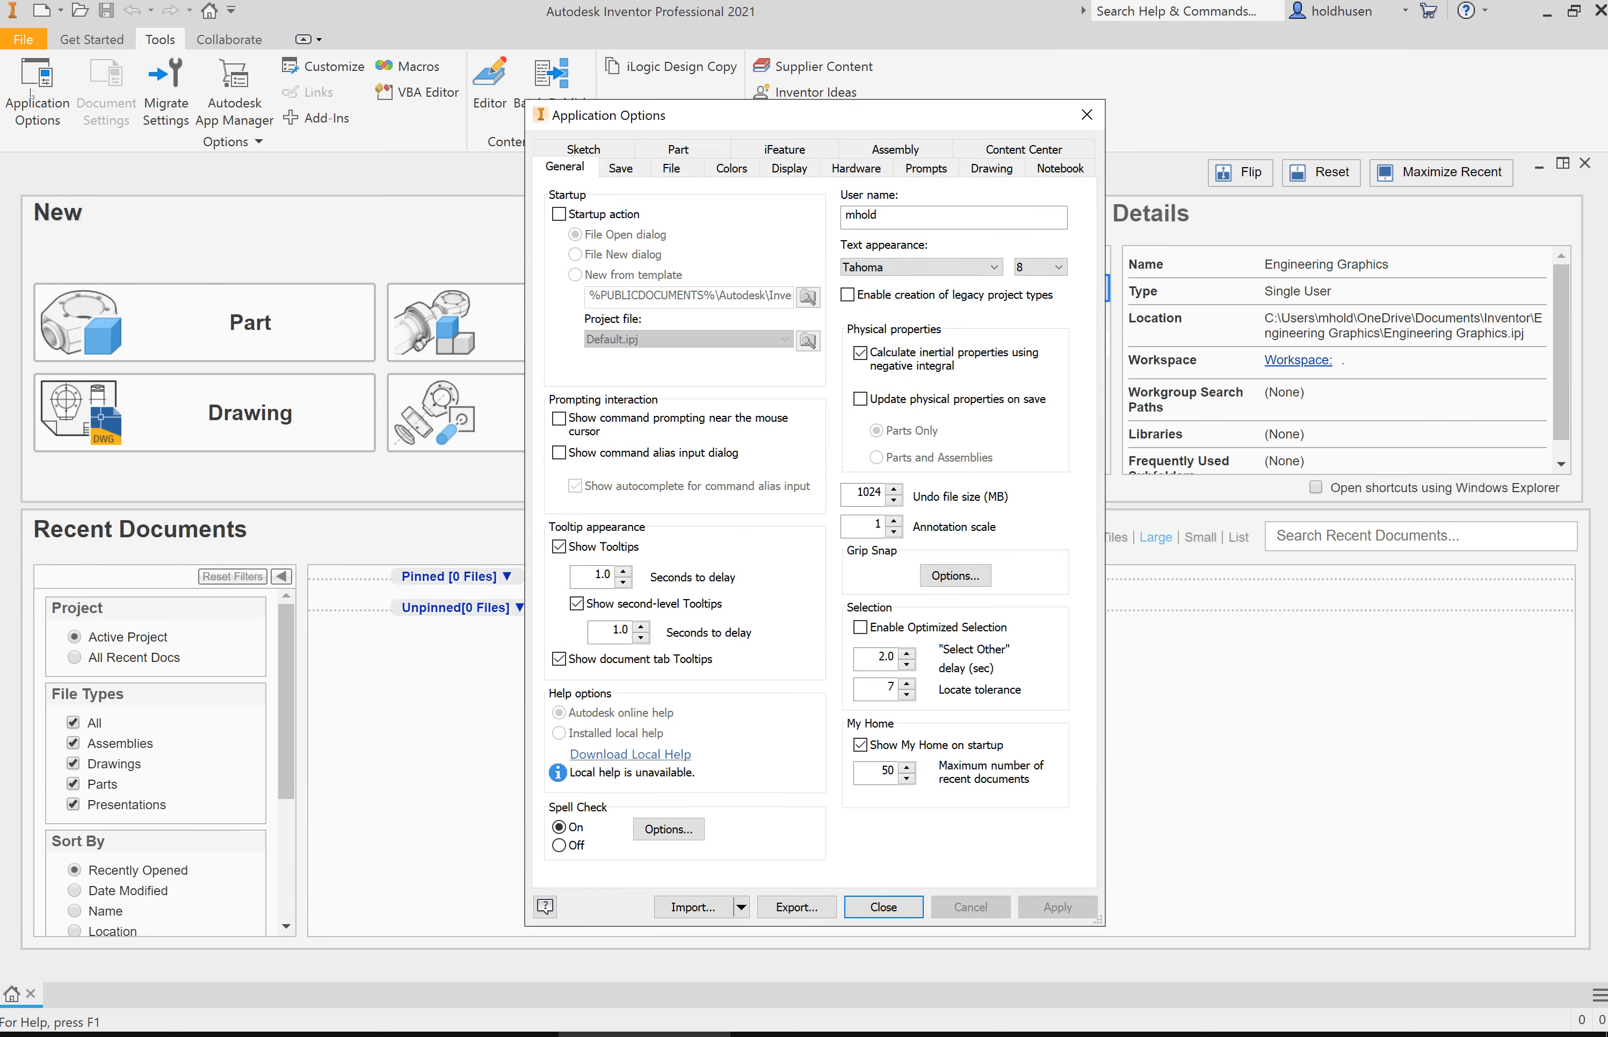
click(696, 154)
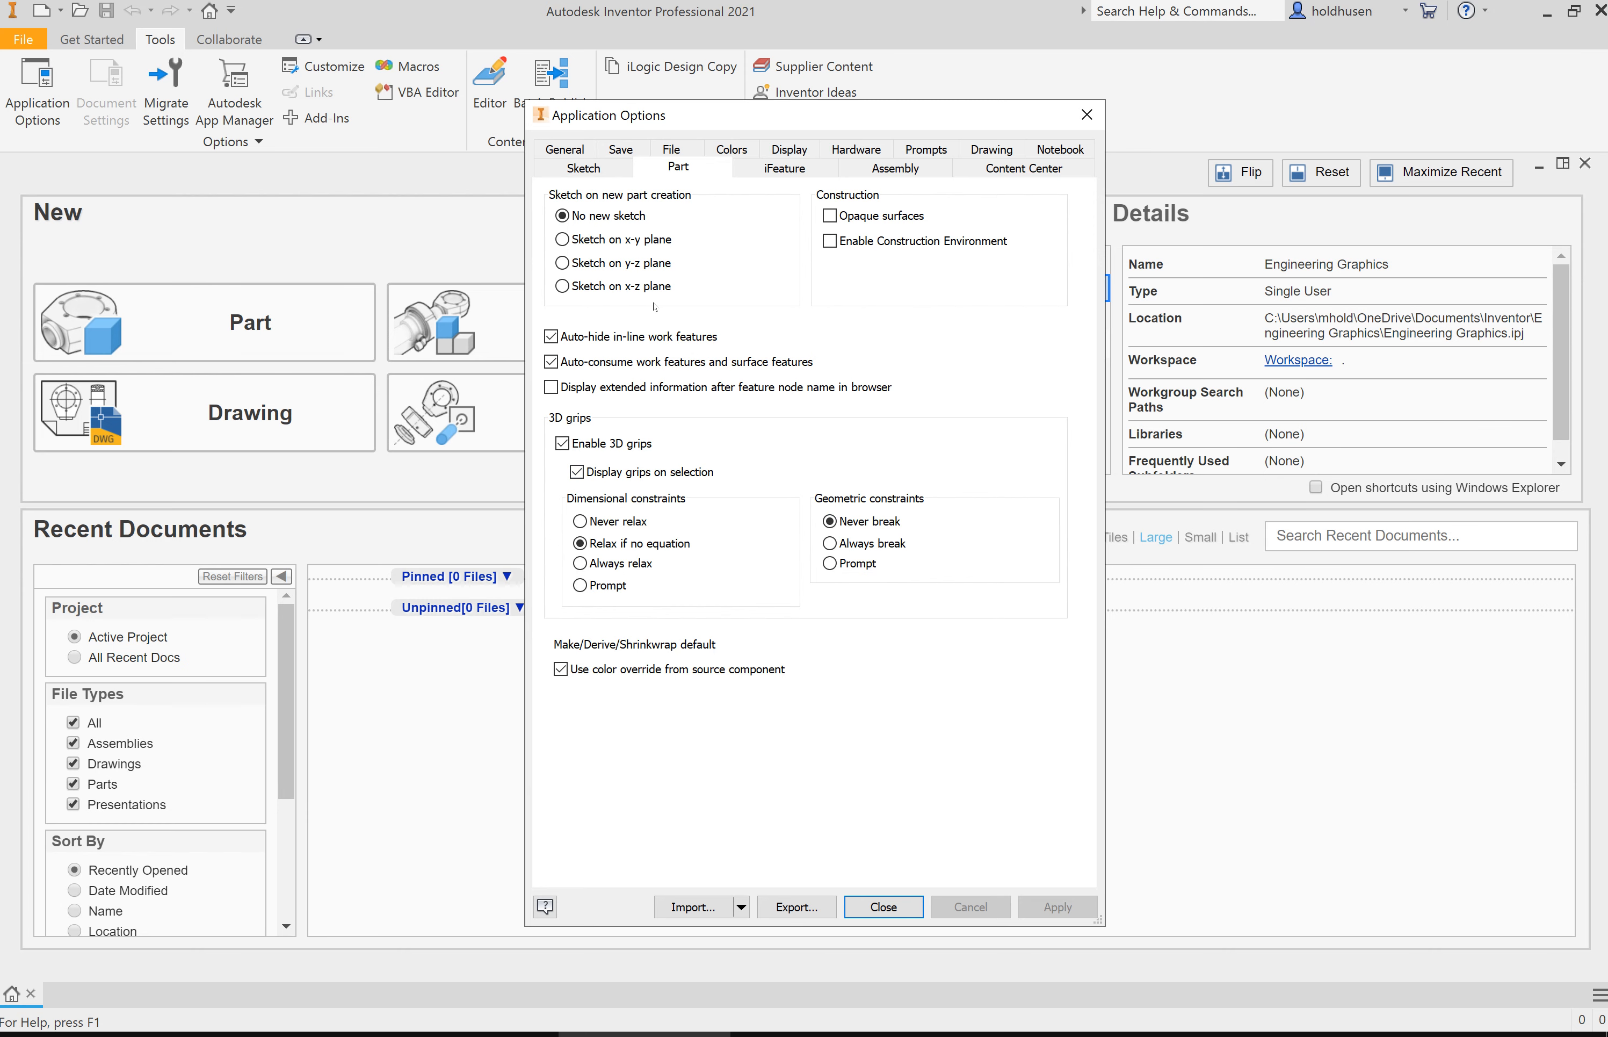
click(585, 168)
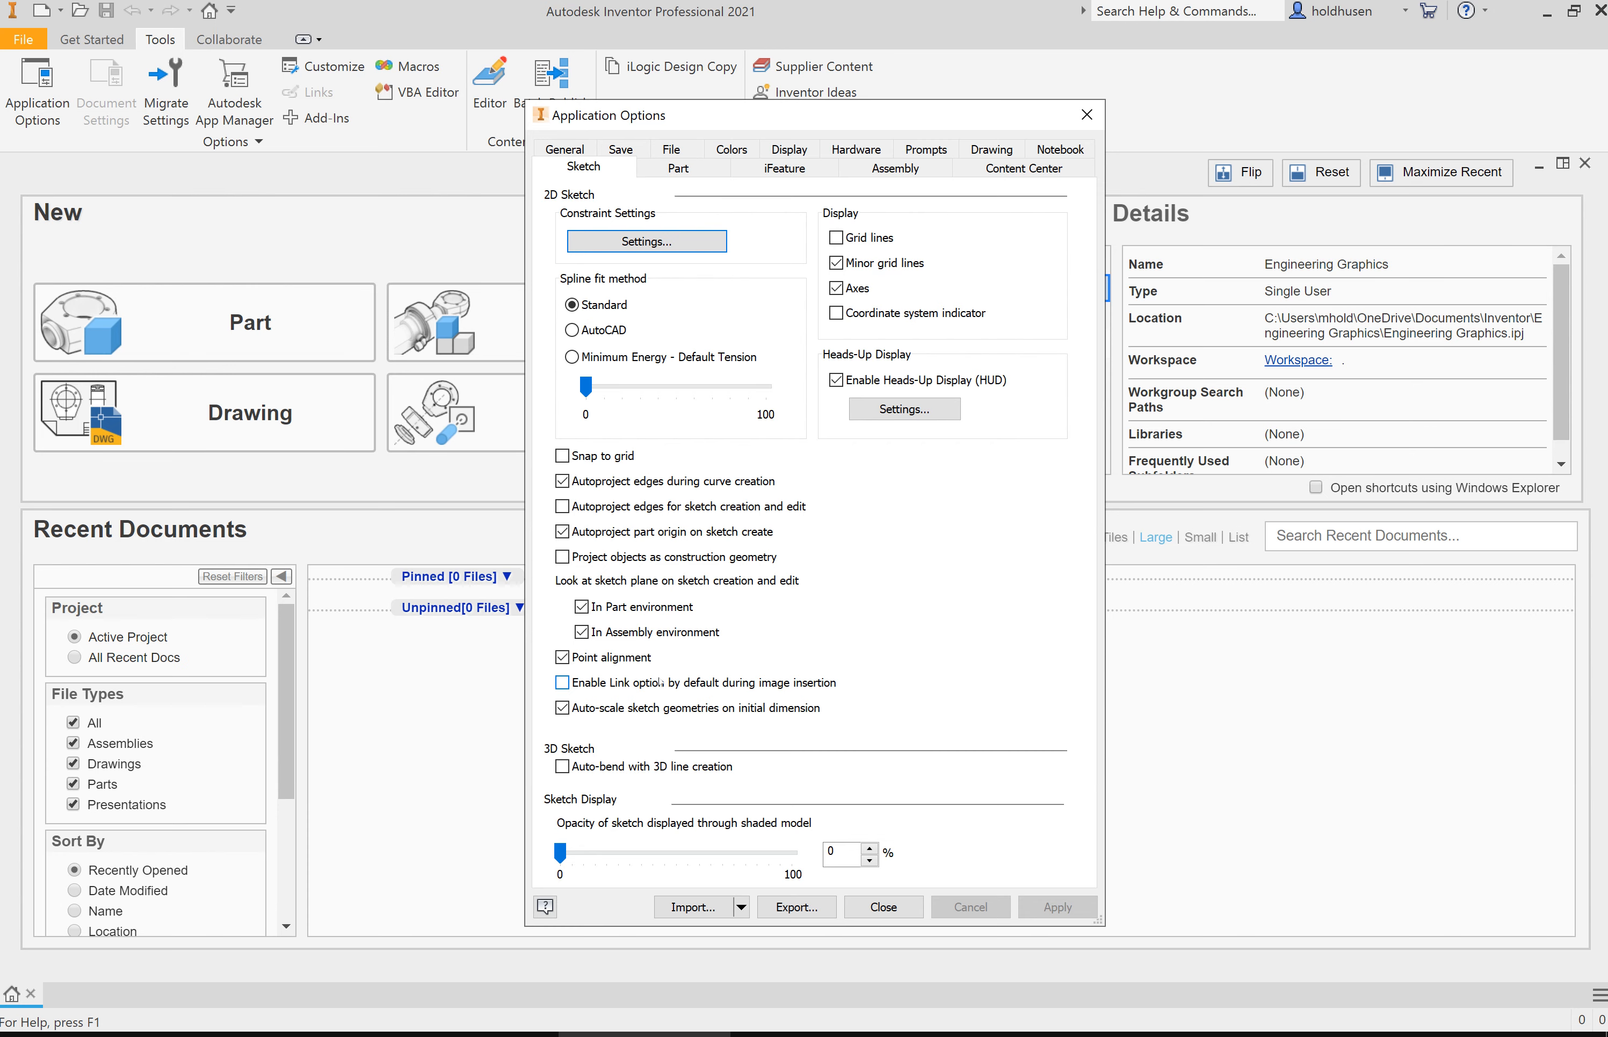
click(883, 906)
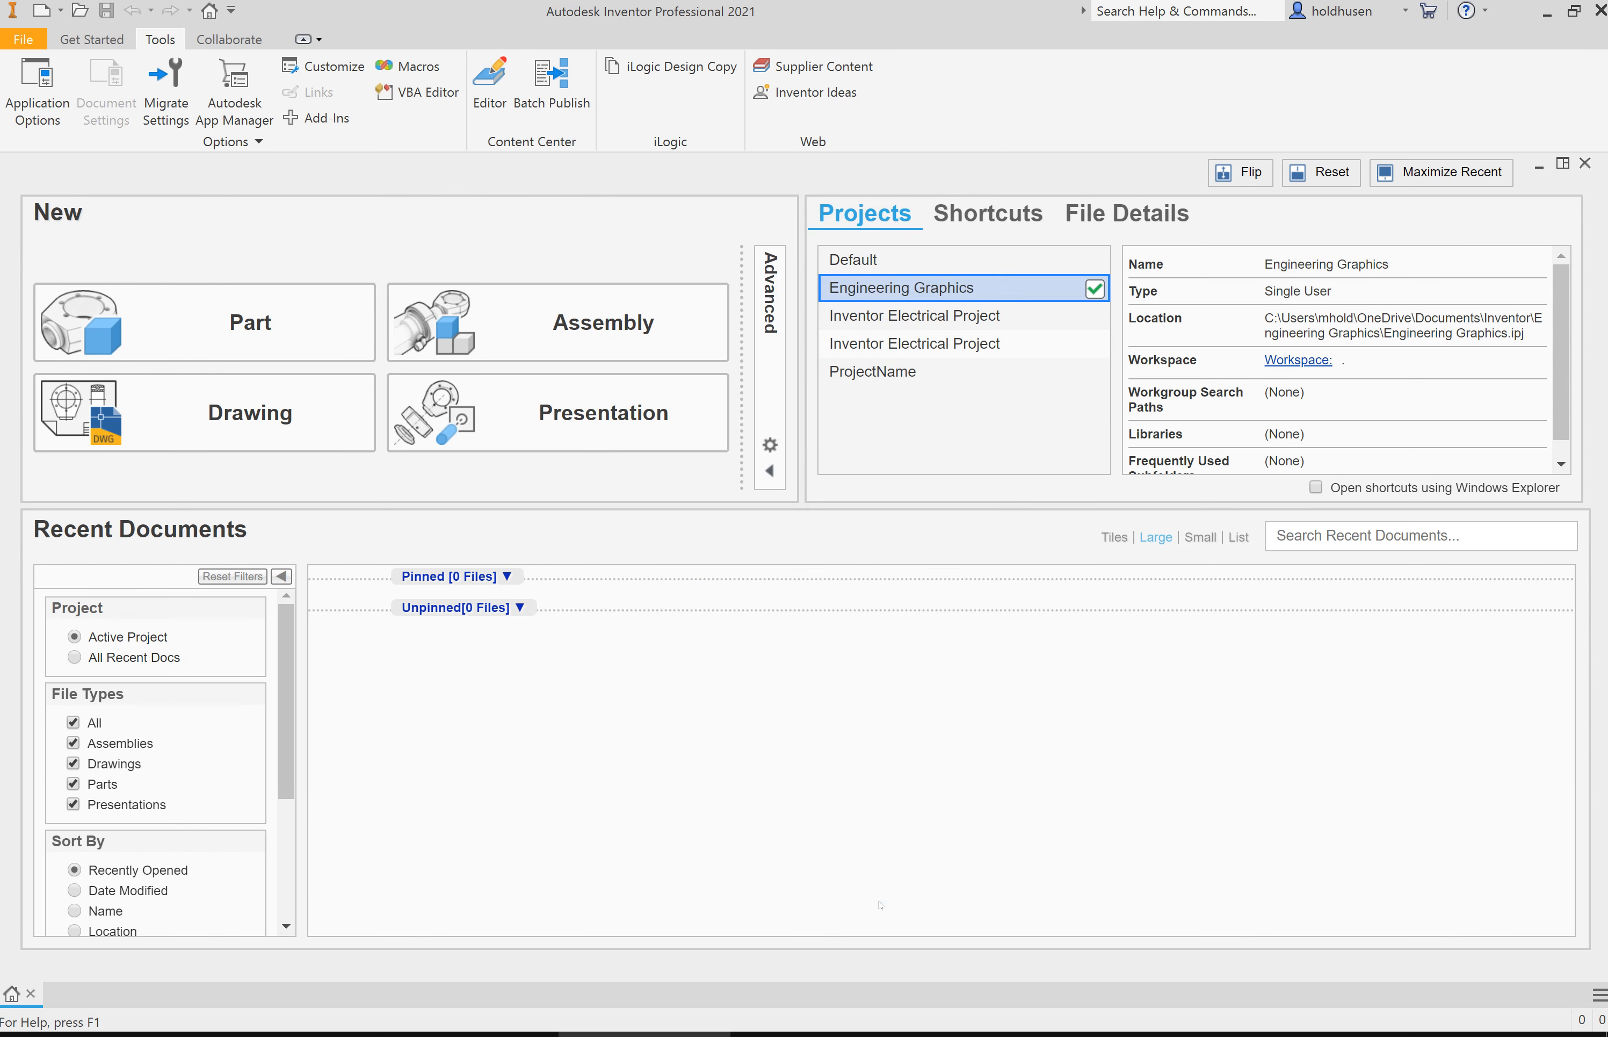
click(40, 96)
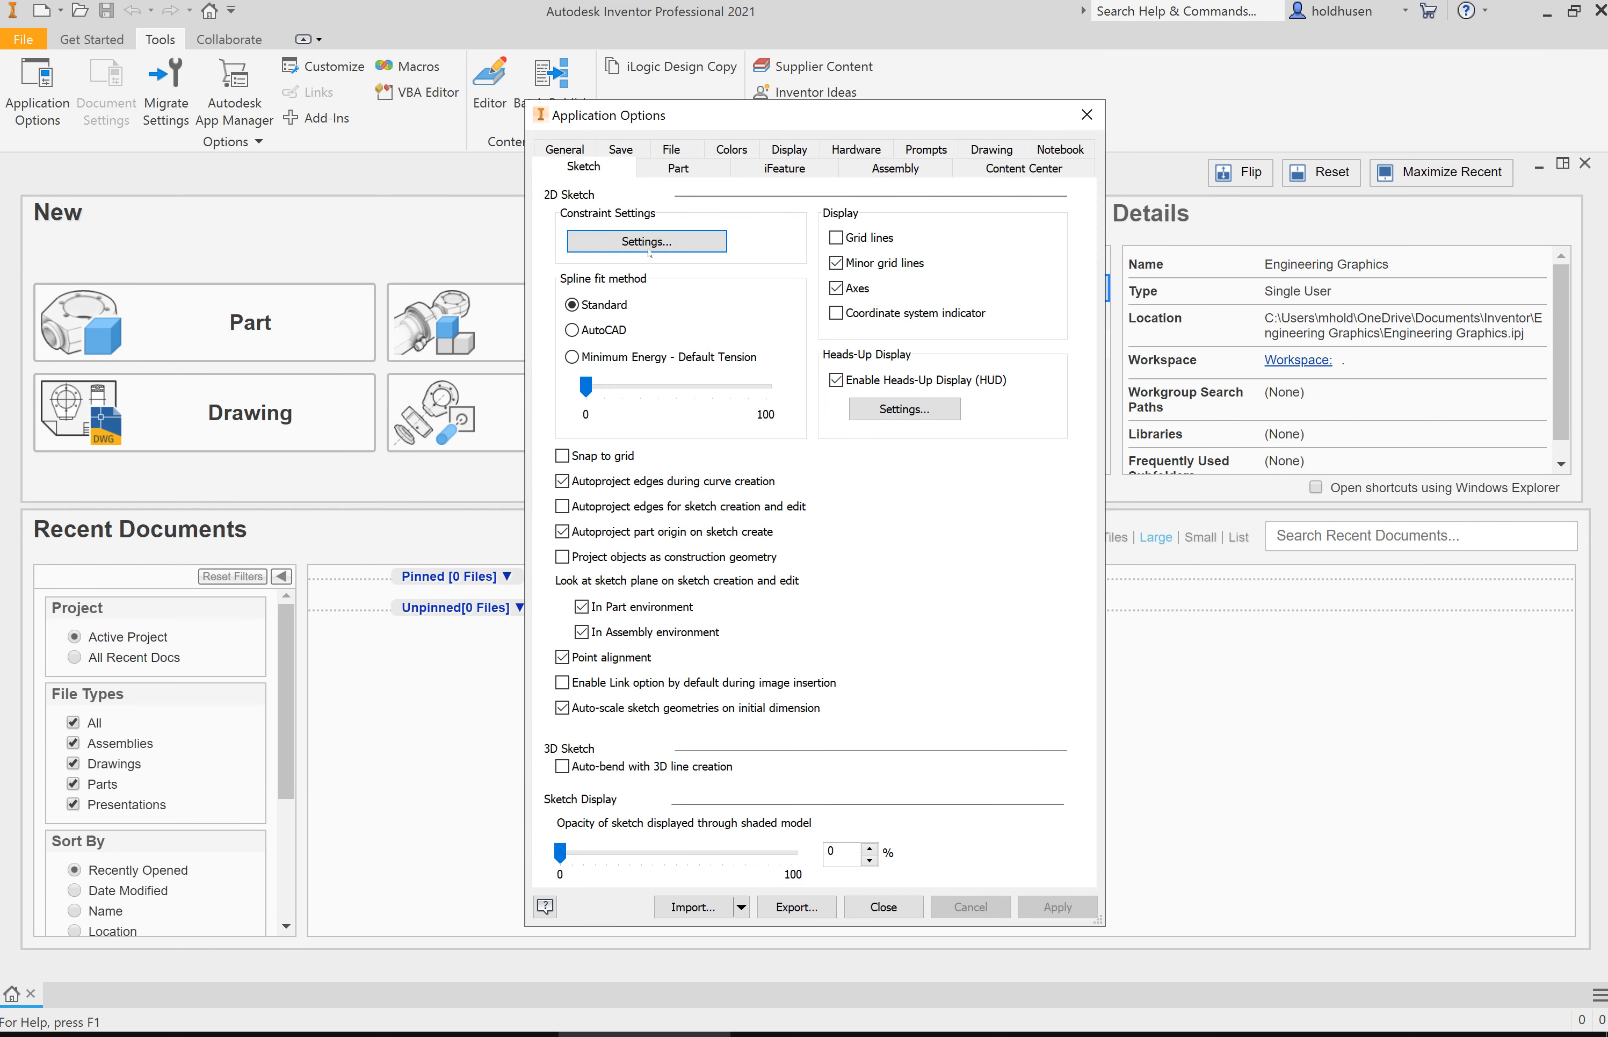
click(1088, 115)
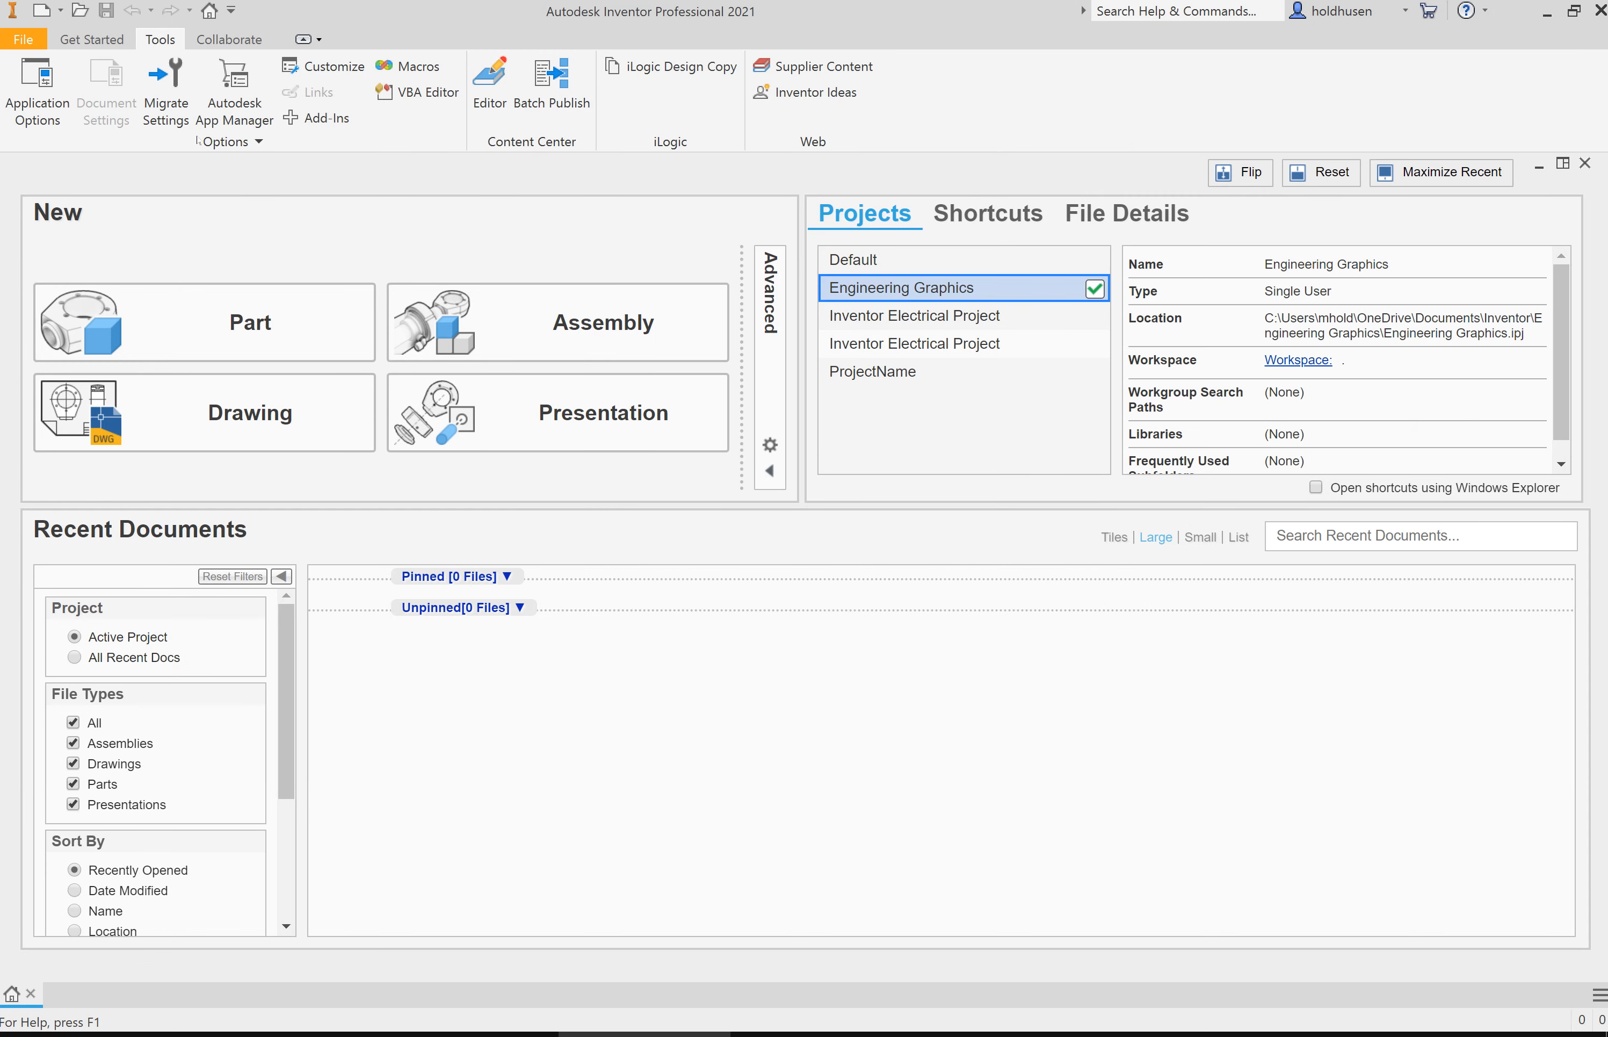
Step: Create a new part from the English Standard (in).ipt template
click(101, 40)
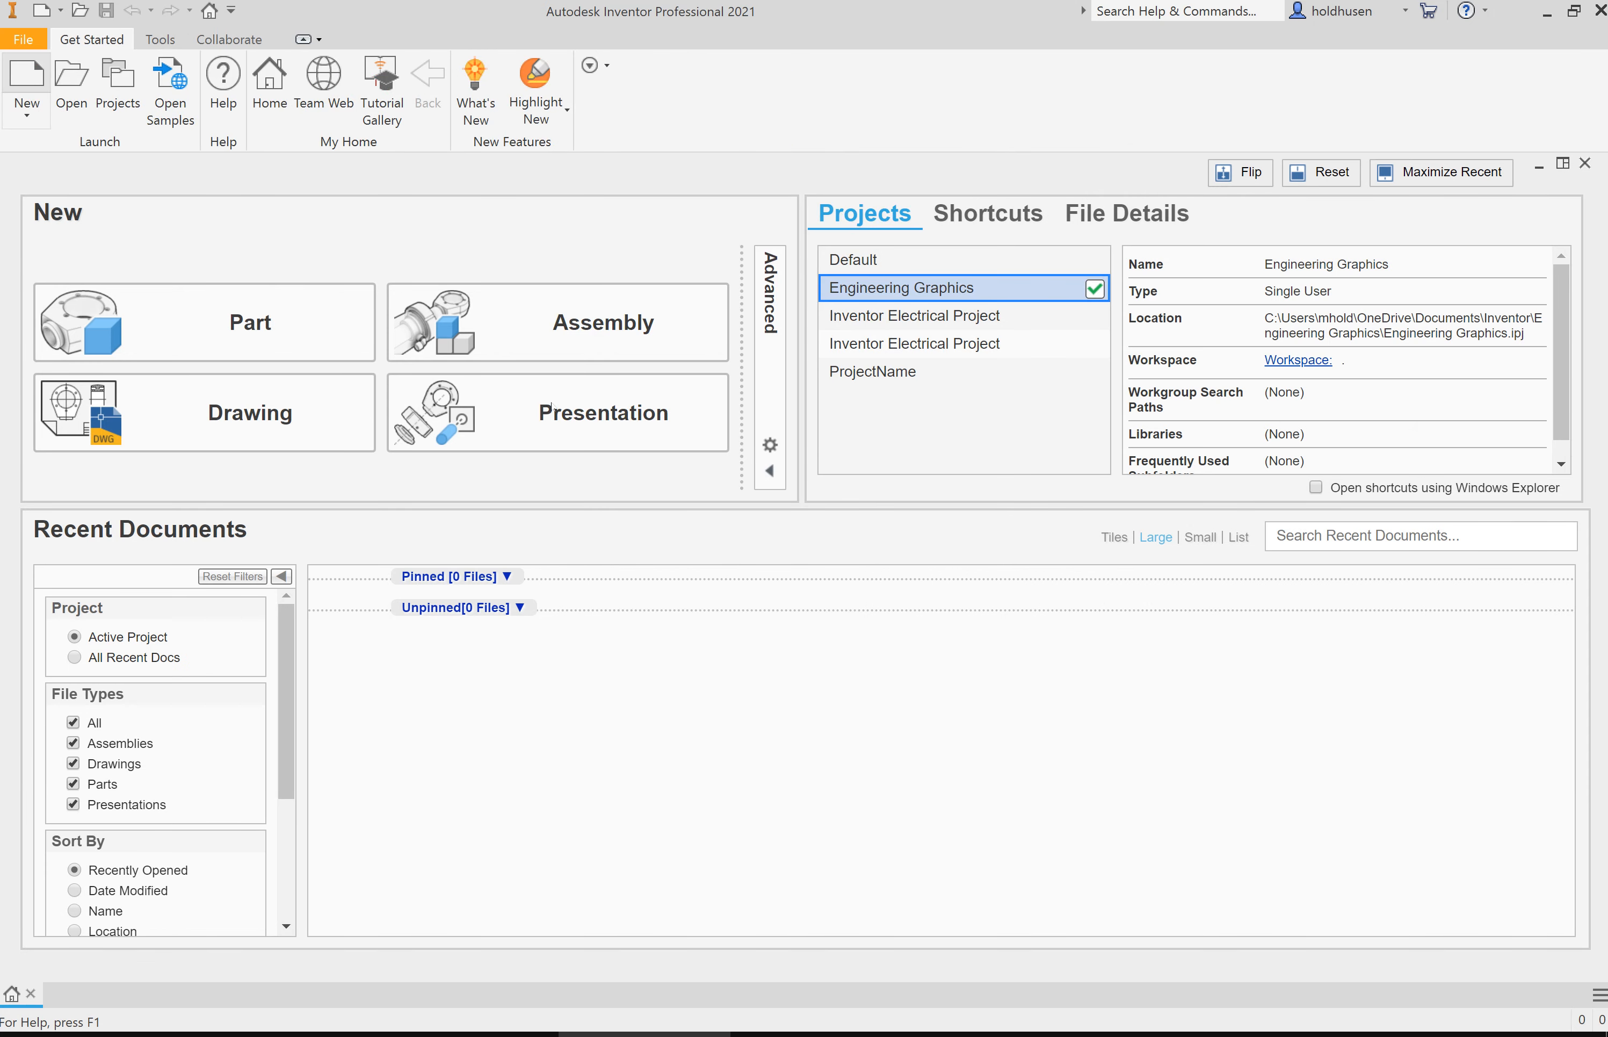
key(ctrl+n)
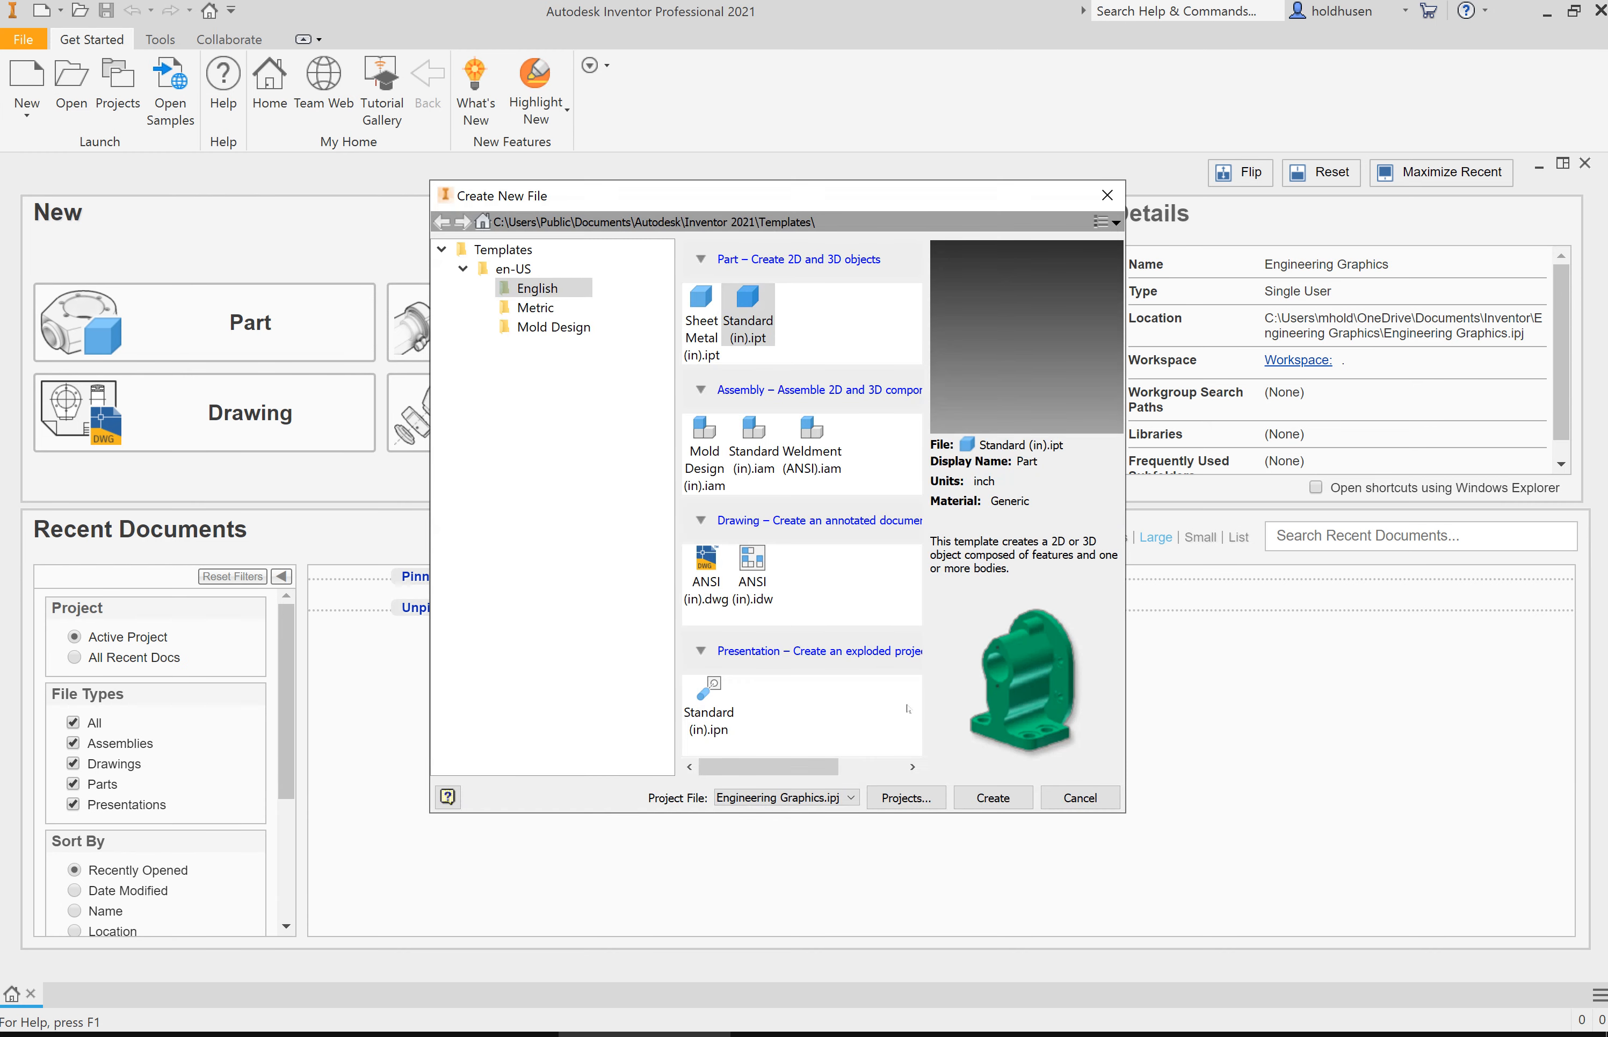
click(993, 798)
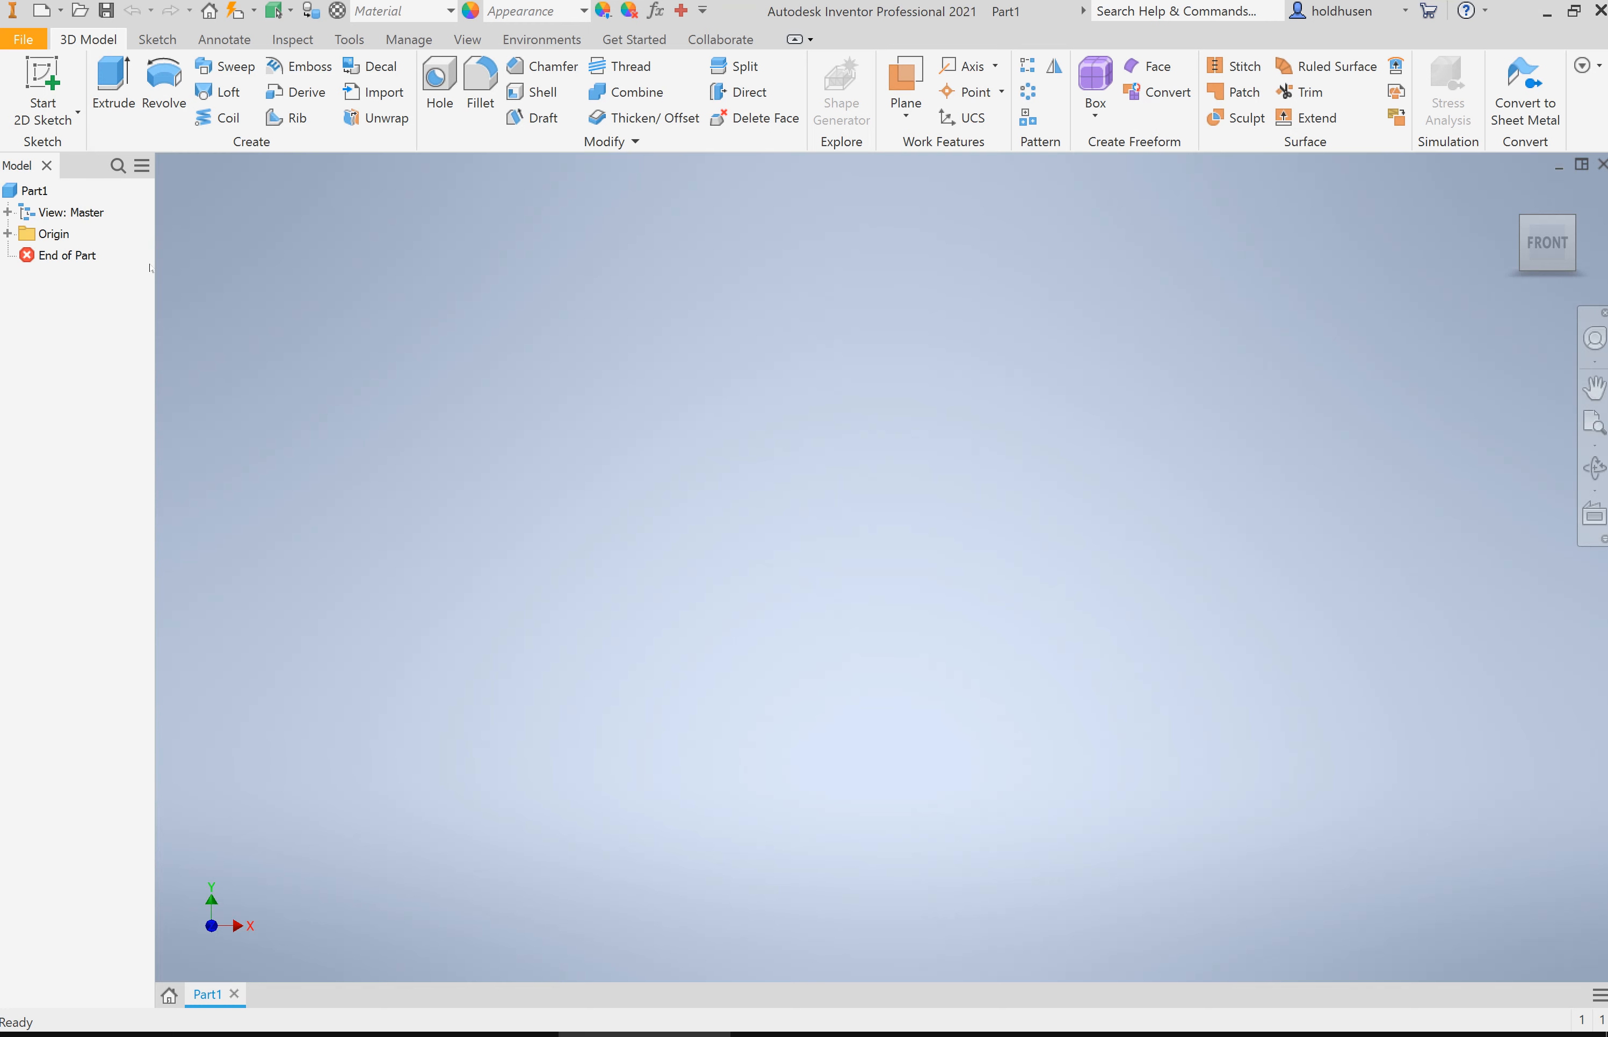
Step: Expand the part's Origin folder and examine the YZ, XZ and XY planes in the home view
click(8, 233)
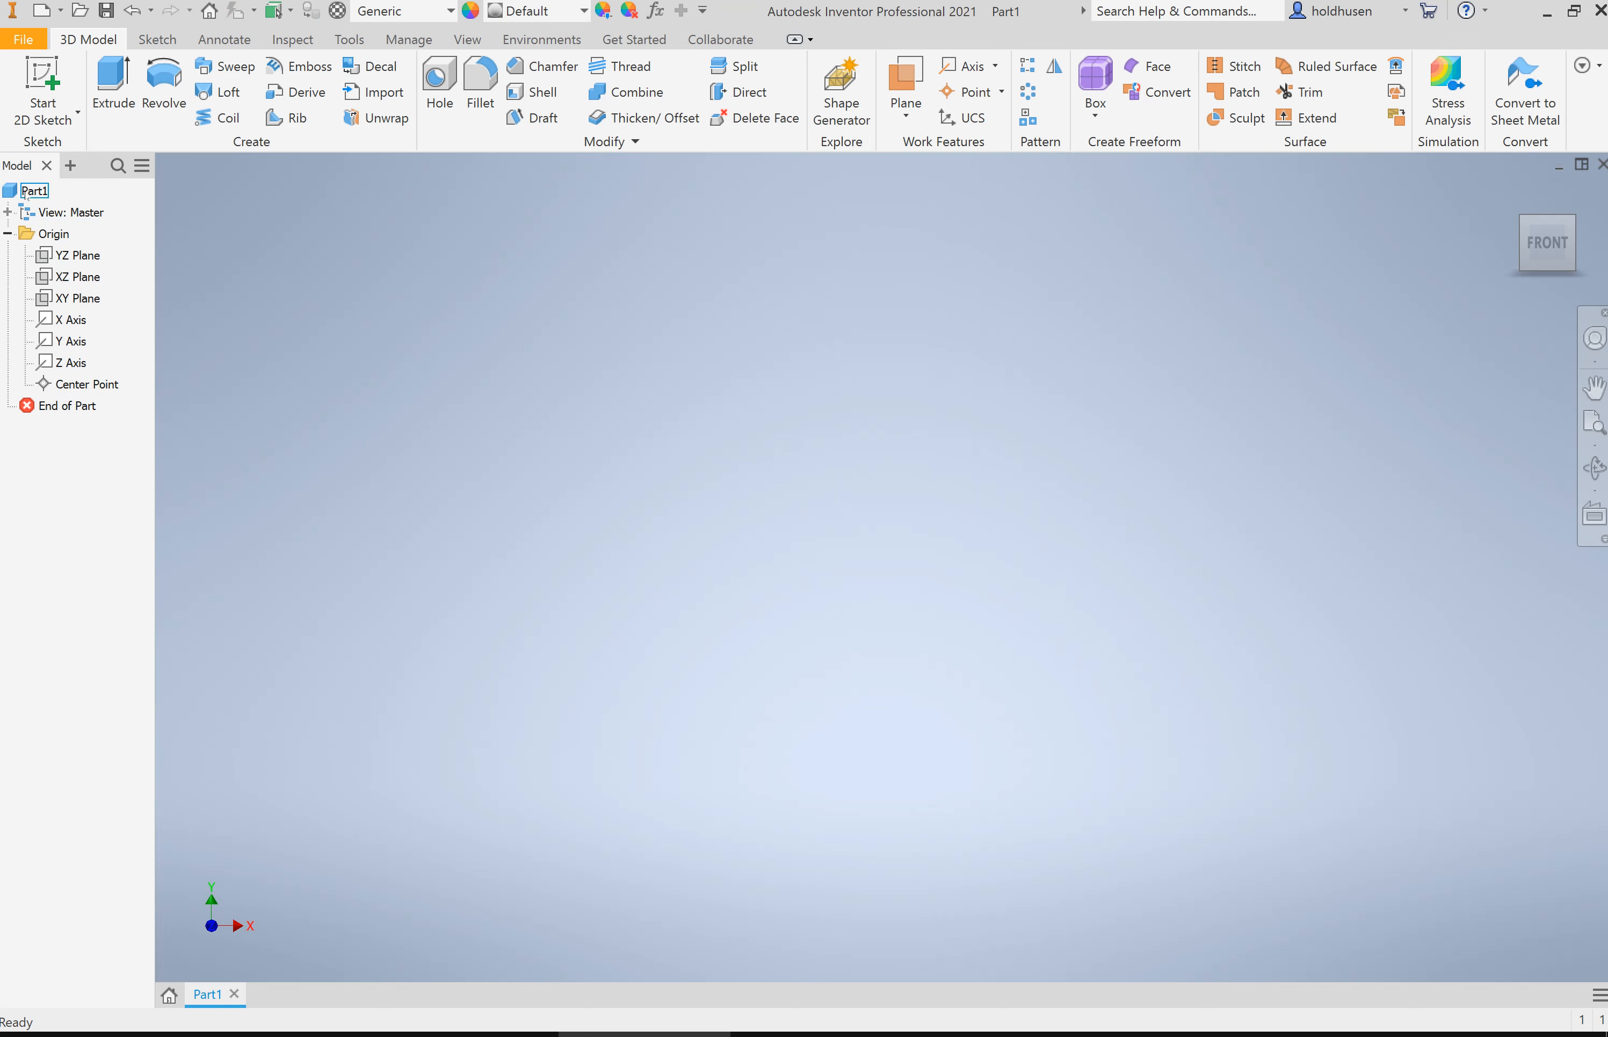
click(73, 256)
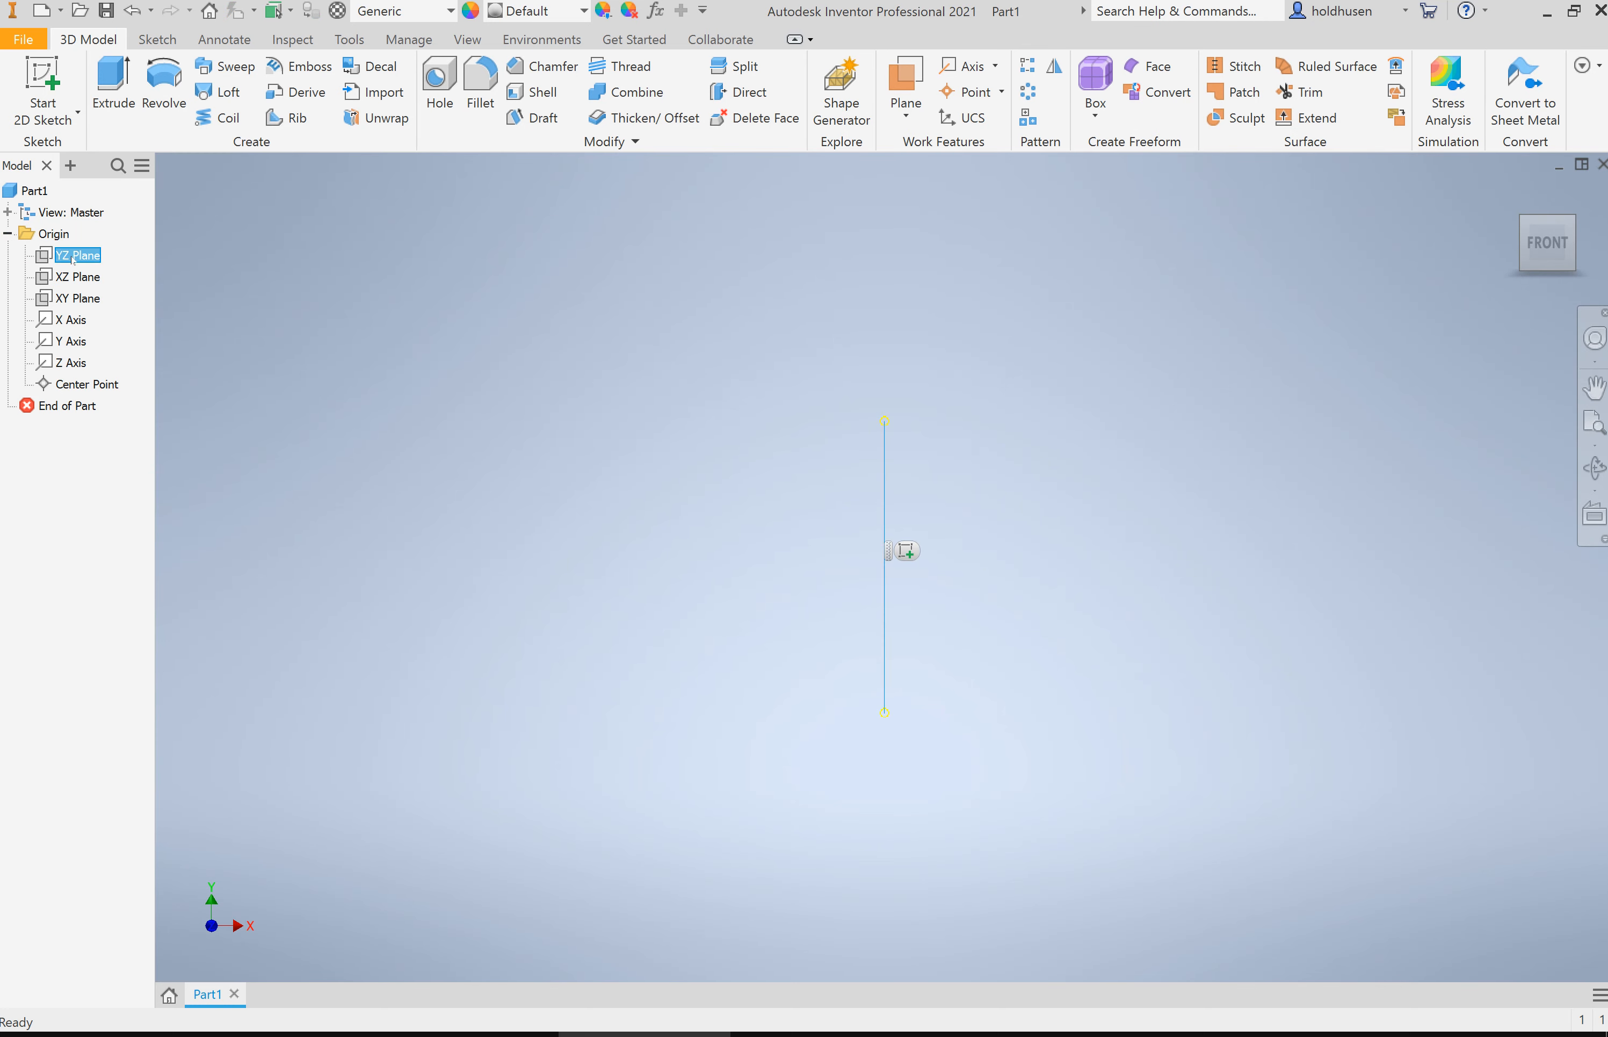
click(77, 278)
click(80, 299)
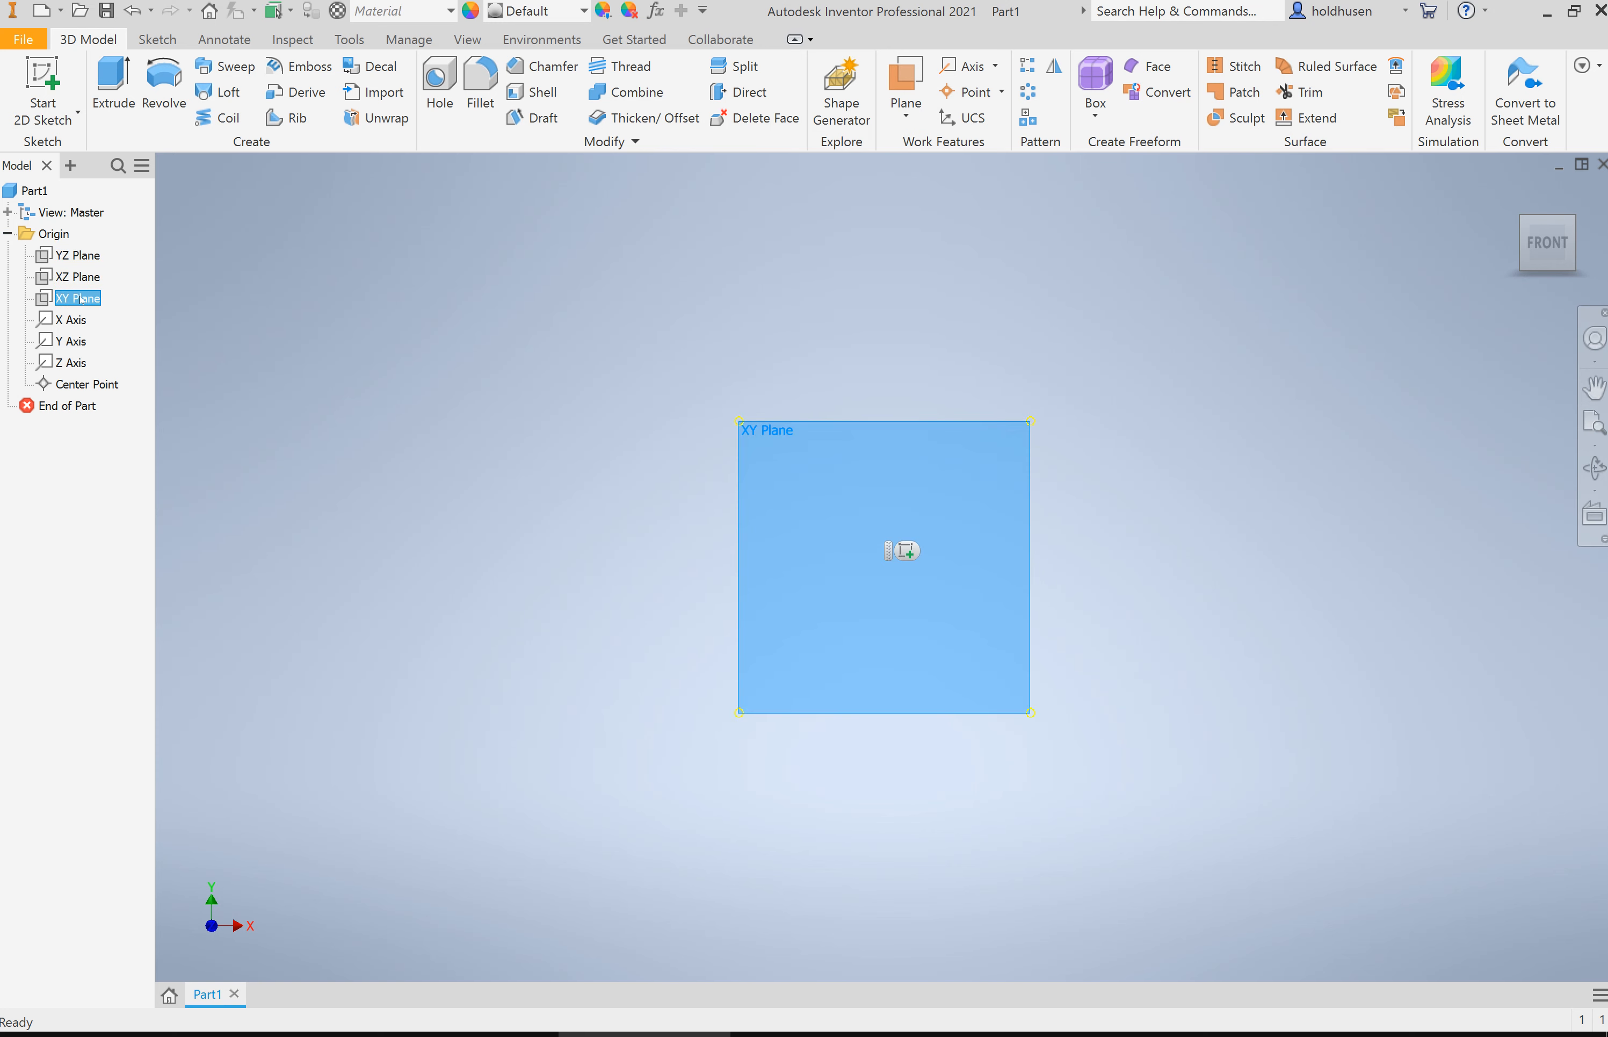
mouse_move(1546, 221)
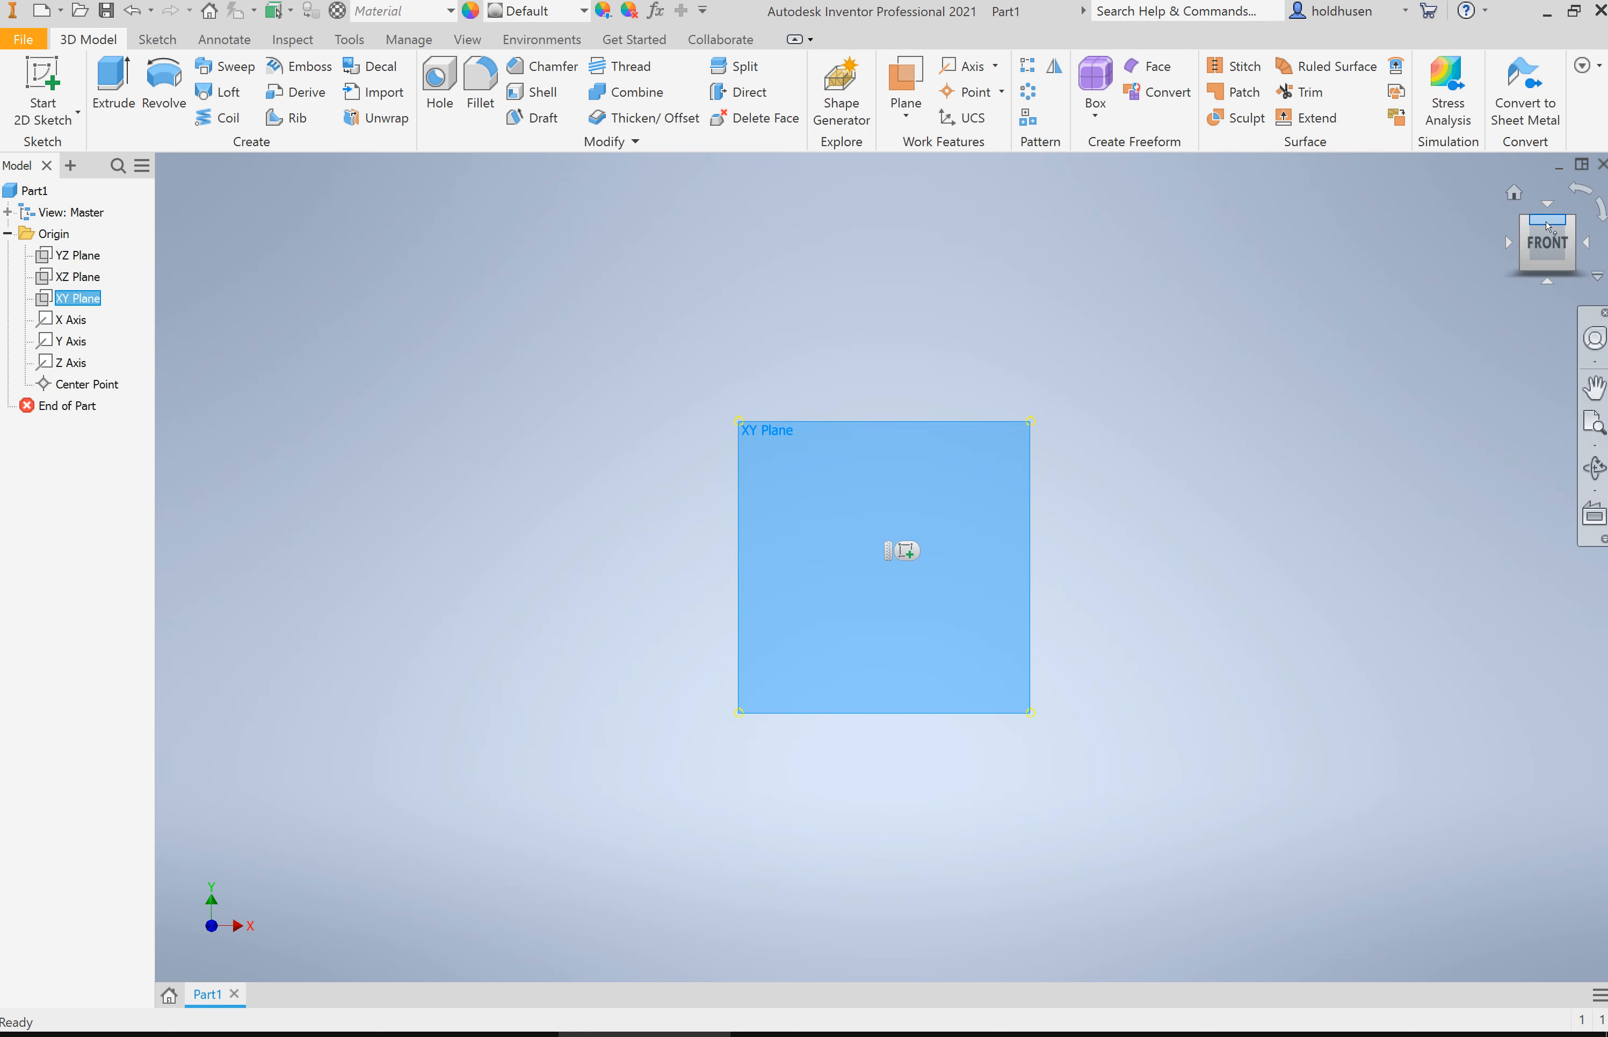
click(1513, 193)
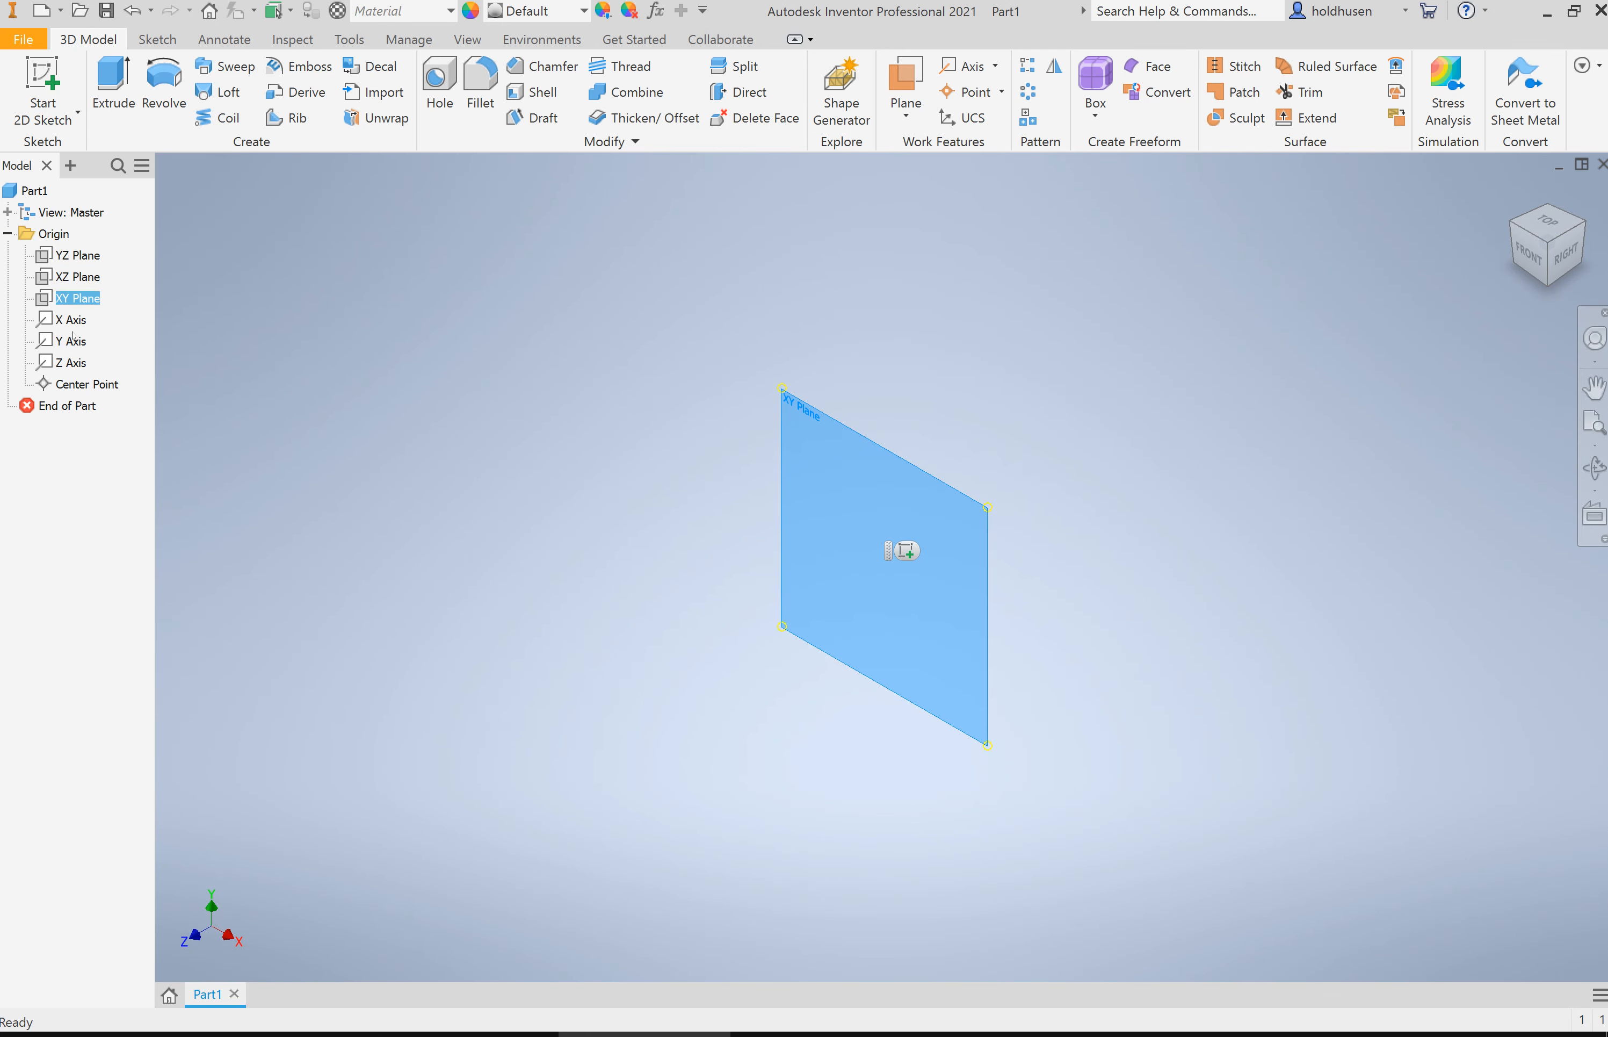
click(76, 277)
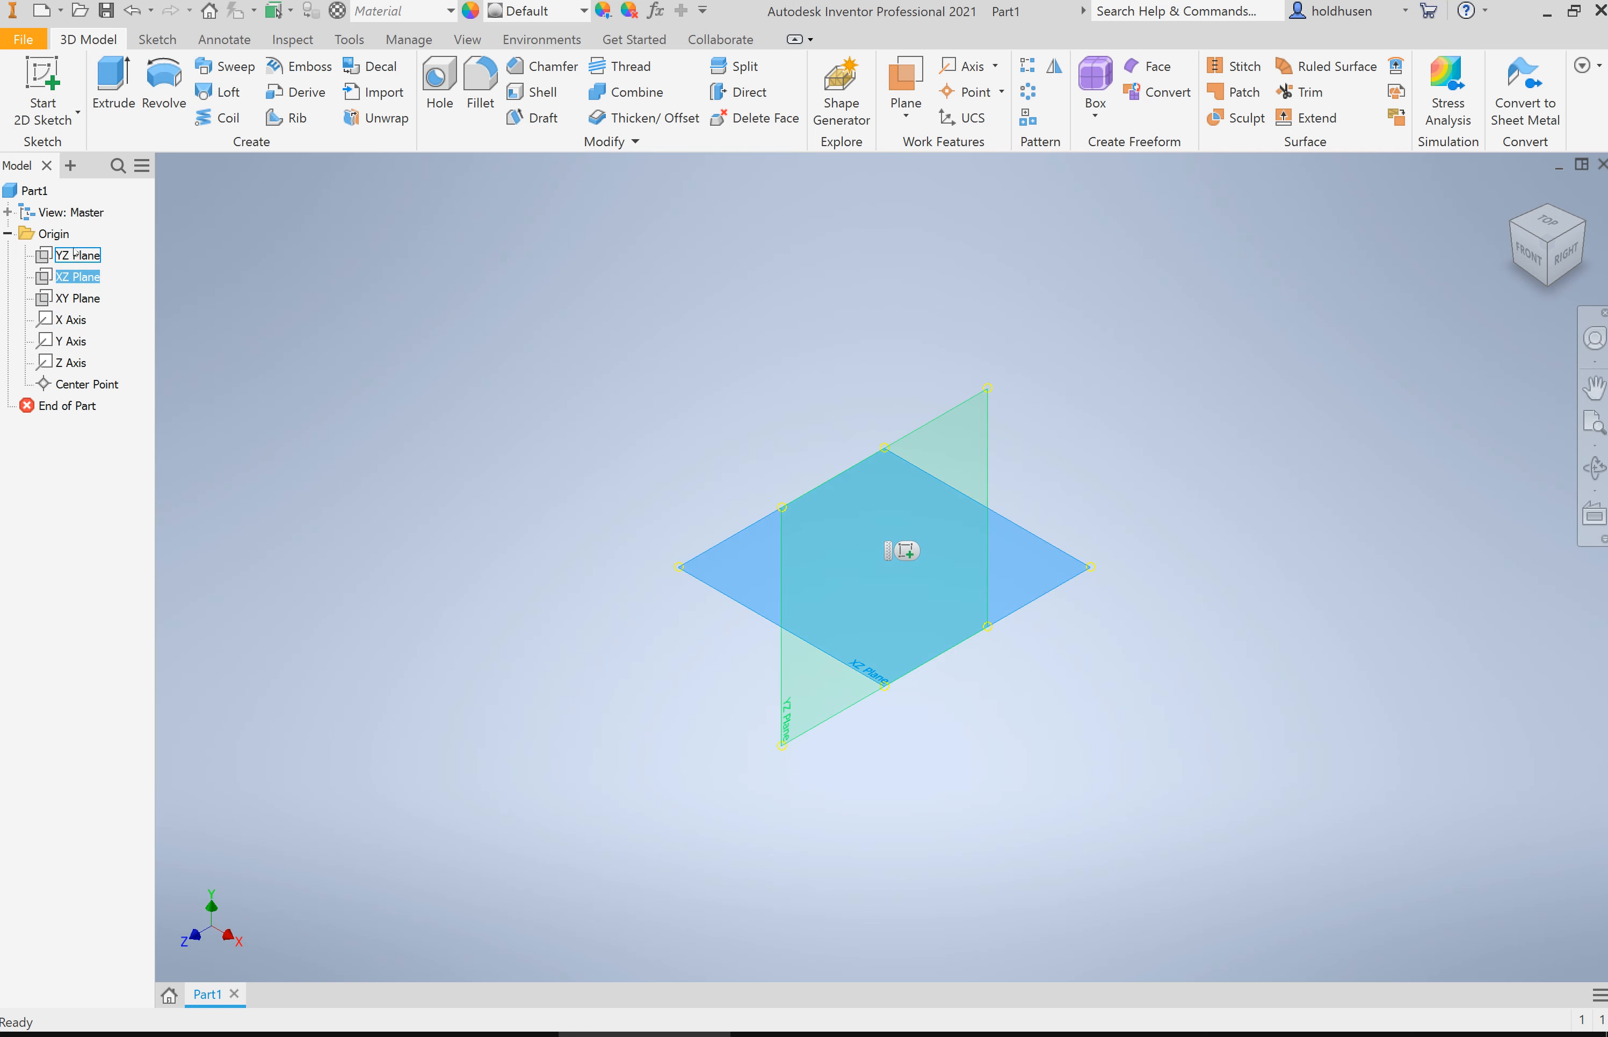
click(76, 255)
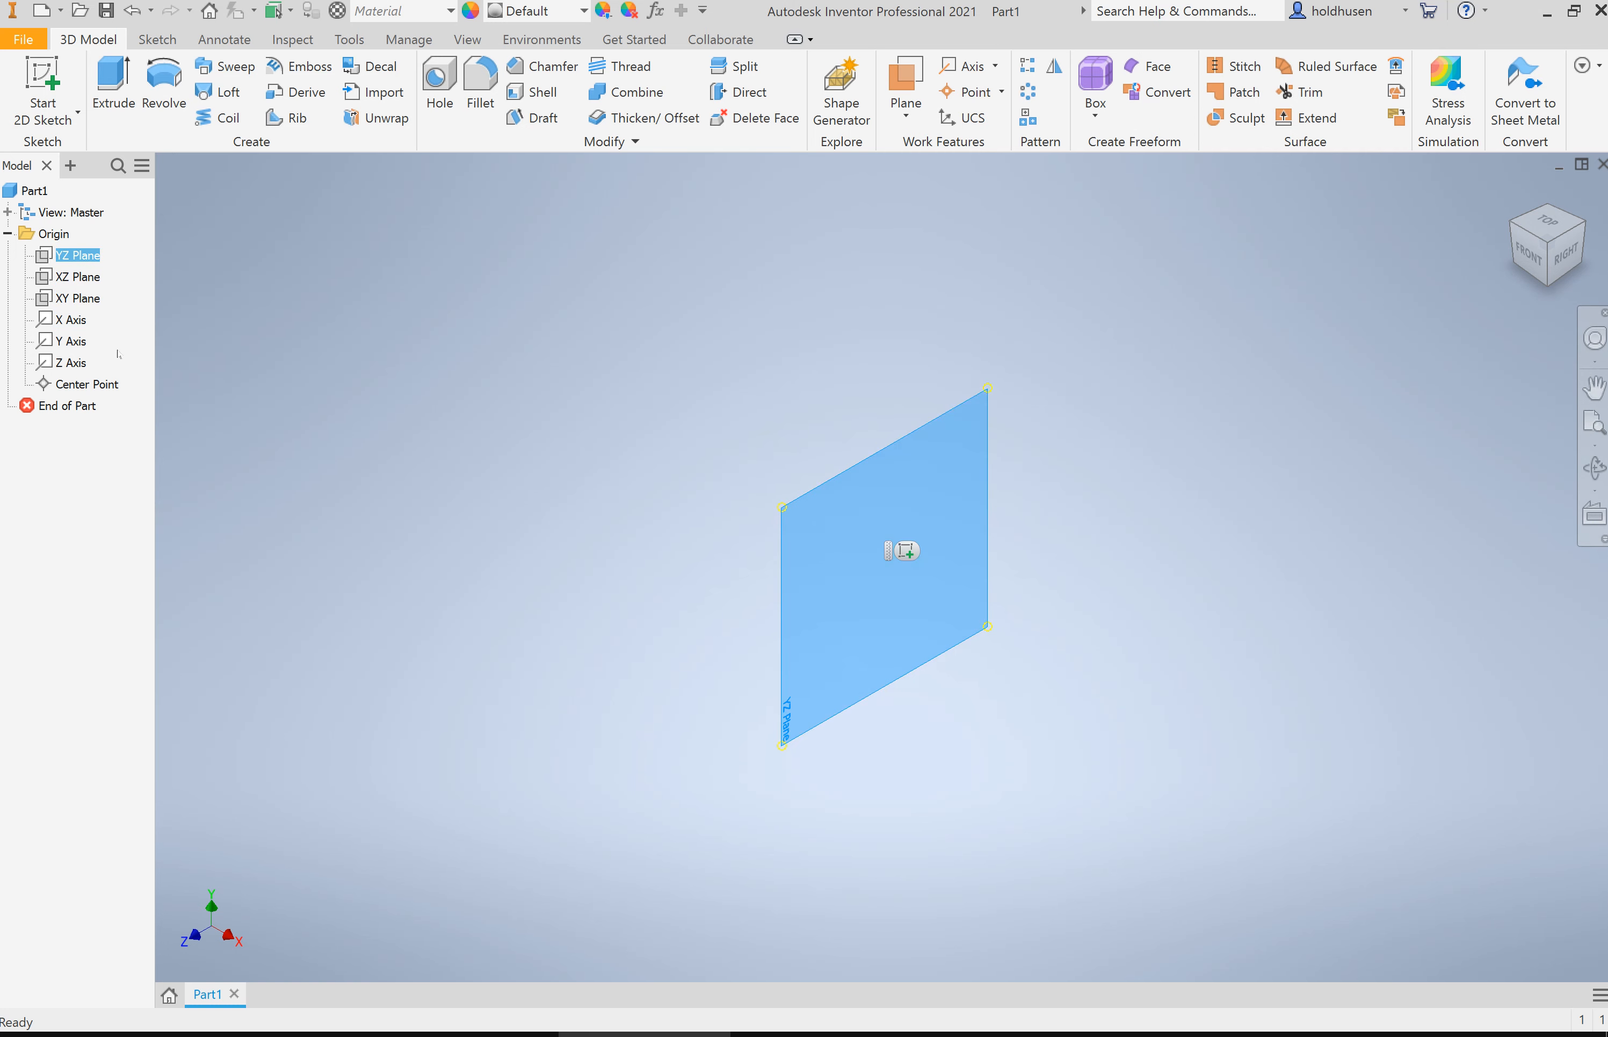
Step: Turn on the visibility of the YZ, XZ and XY origin planes
right_click(72, 256)
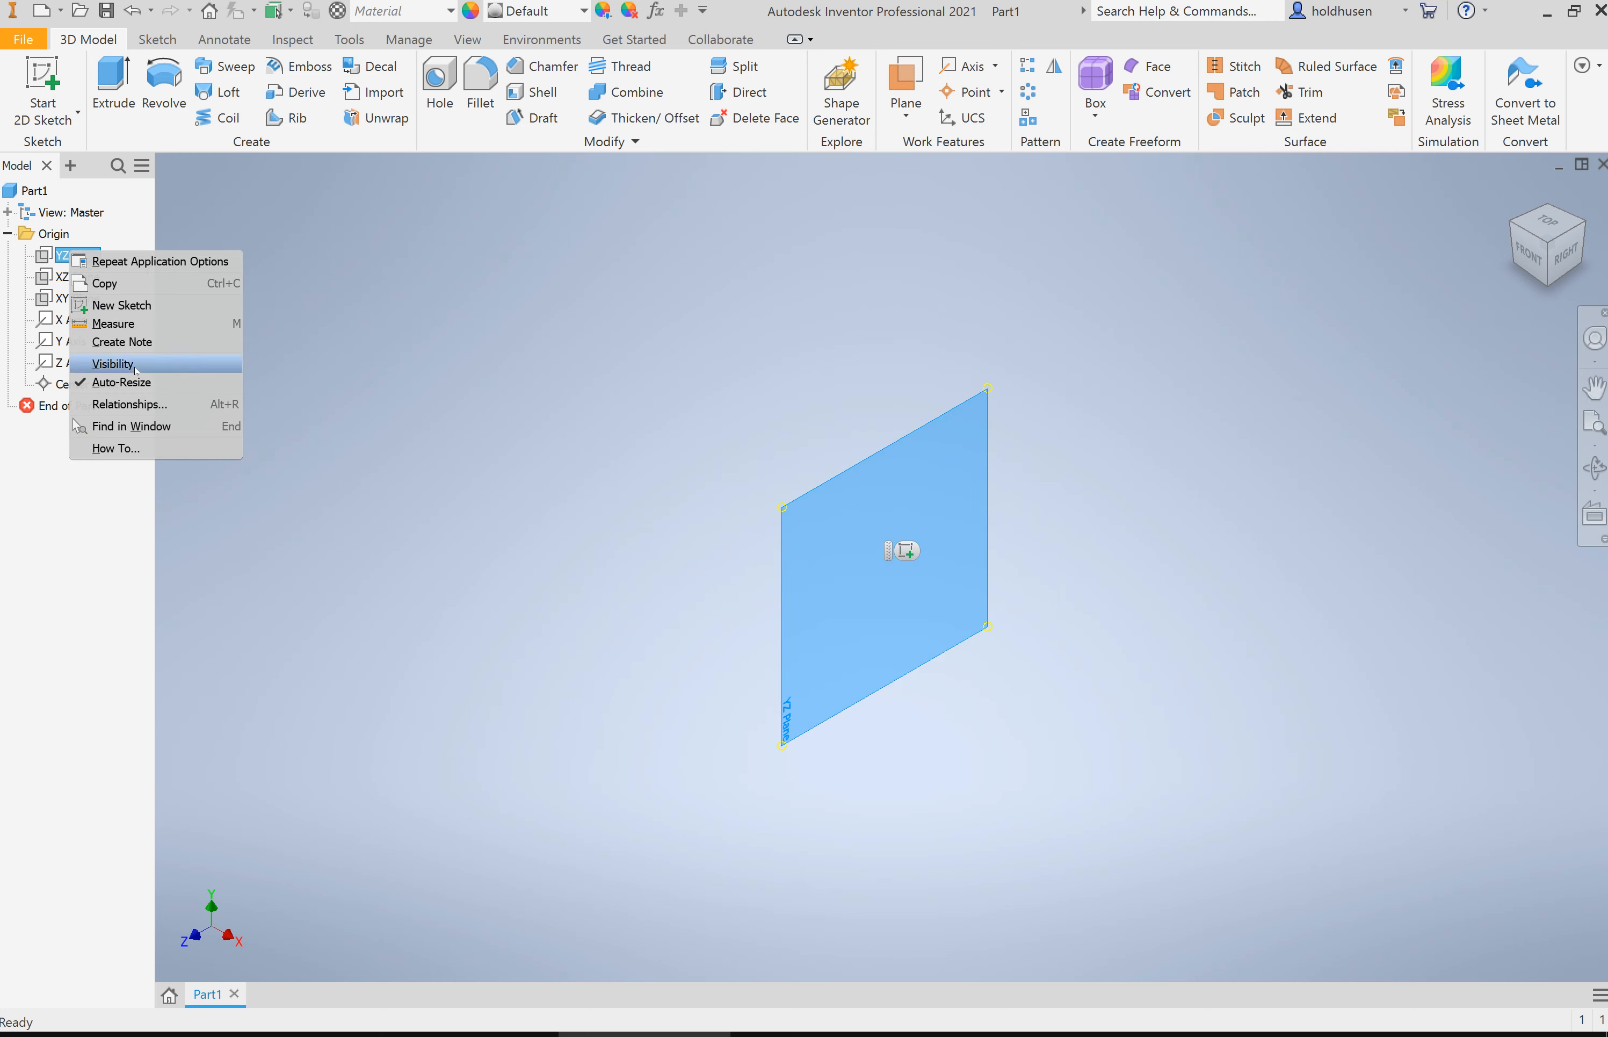
click(114, 363)
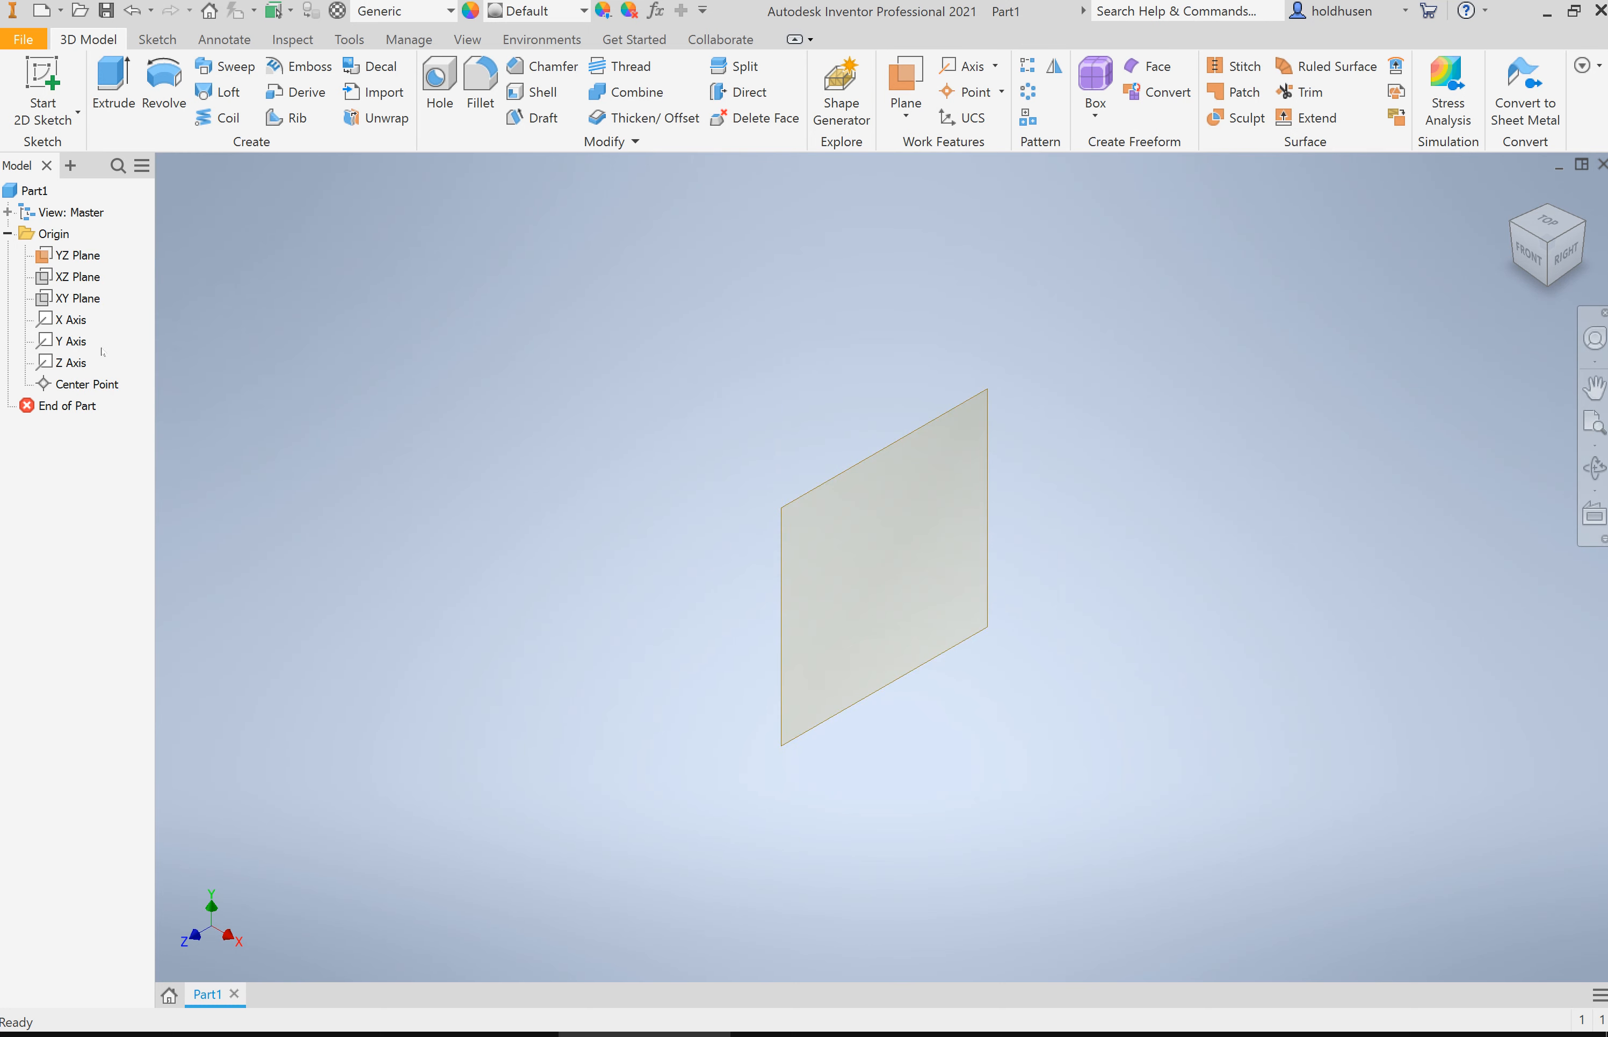
right_click(74, 277)
click(121, 387)
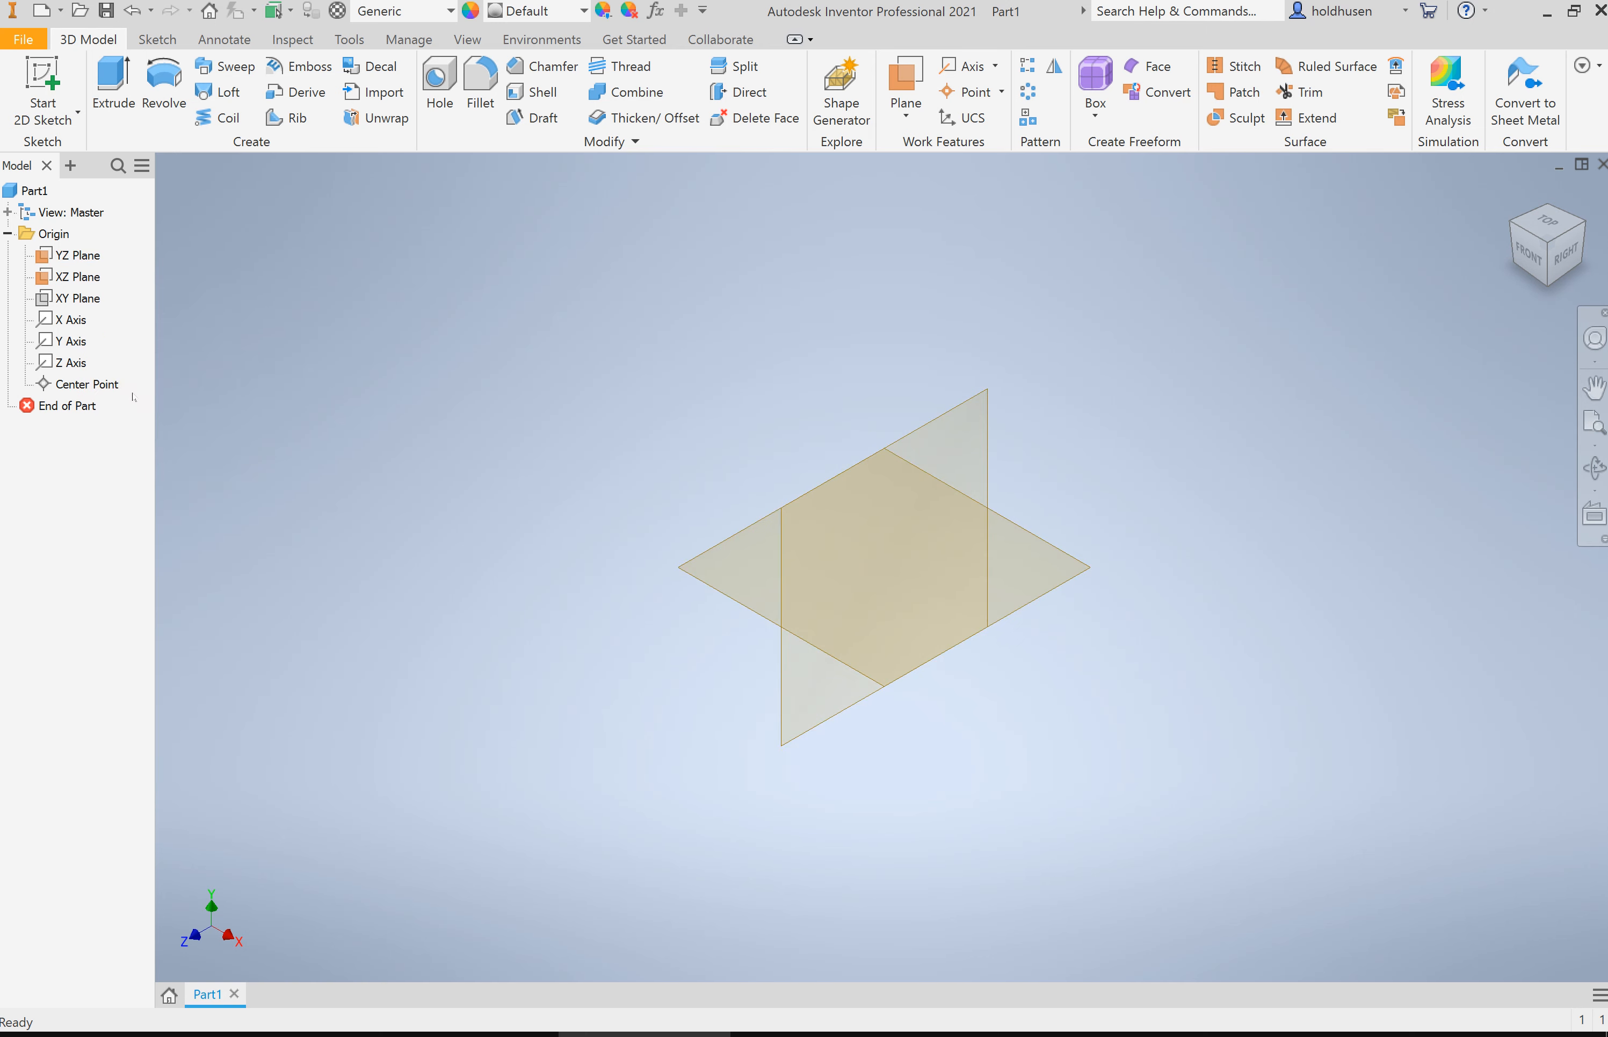
right_click(71, 299)
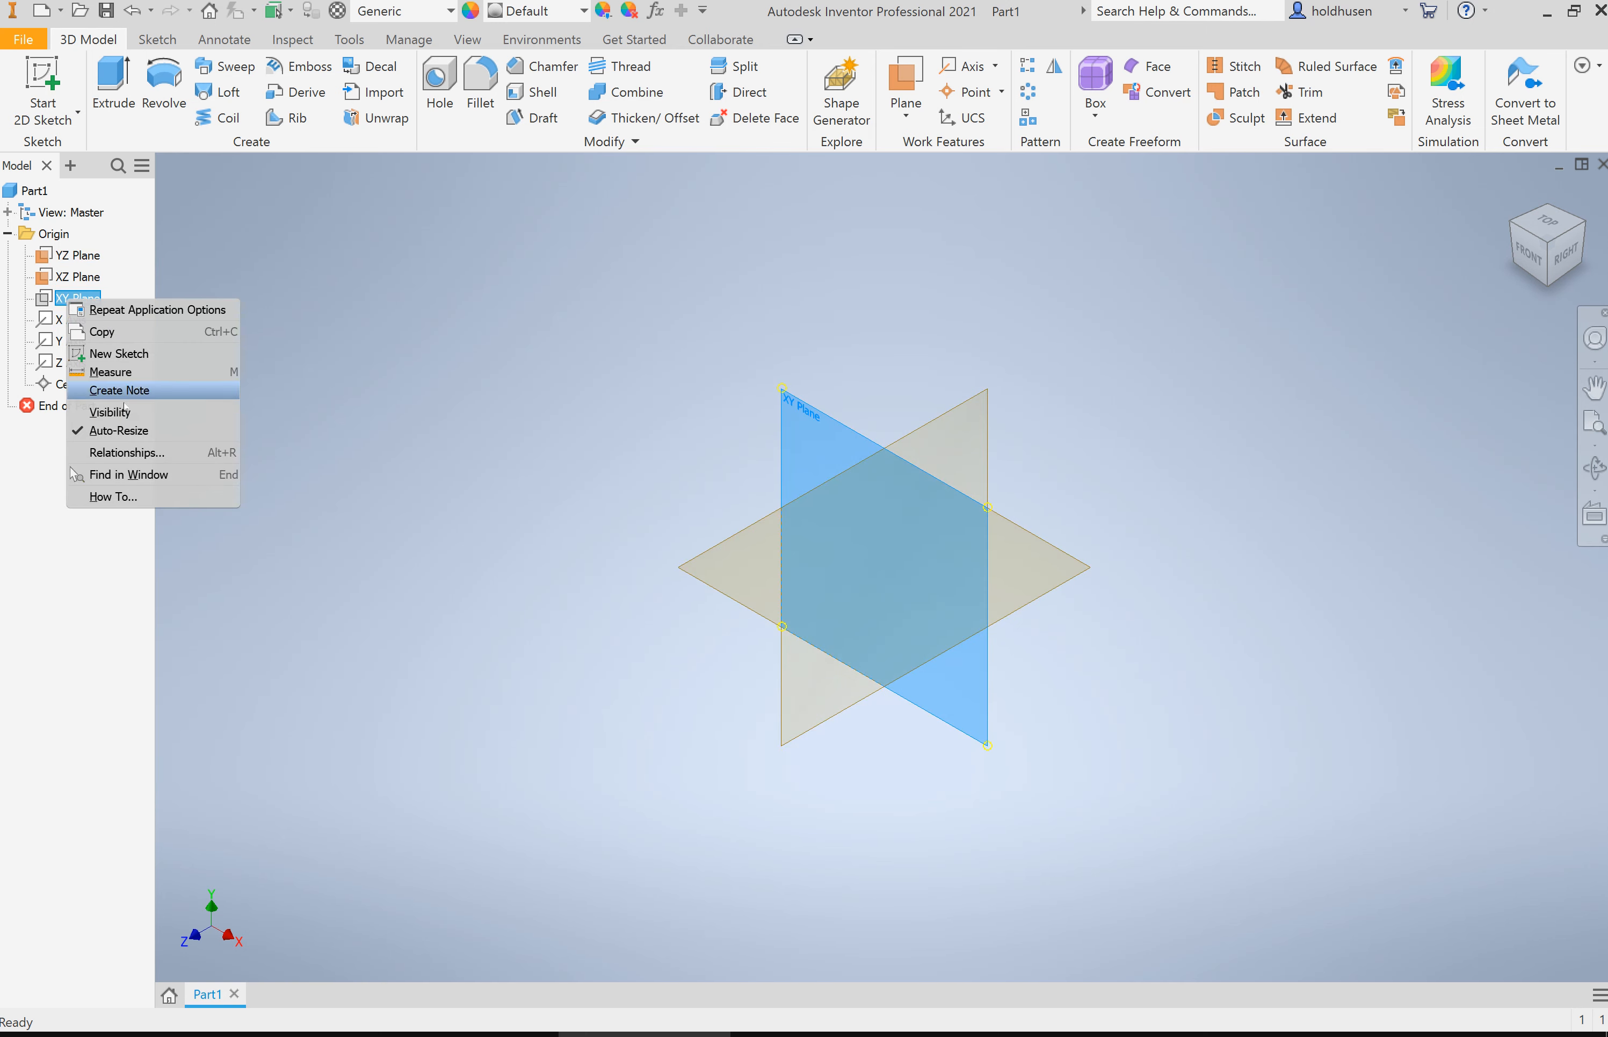
click(128, 412)
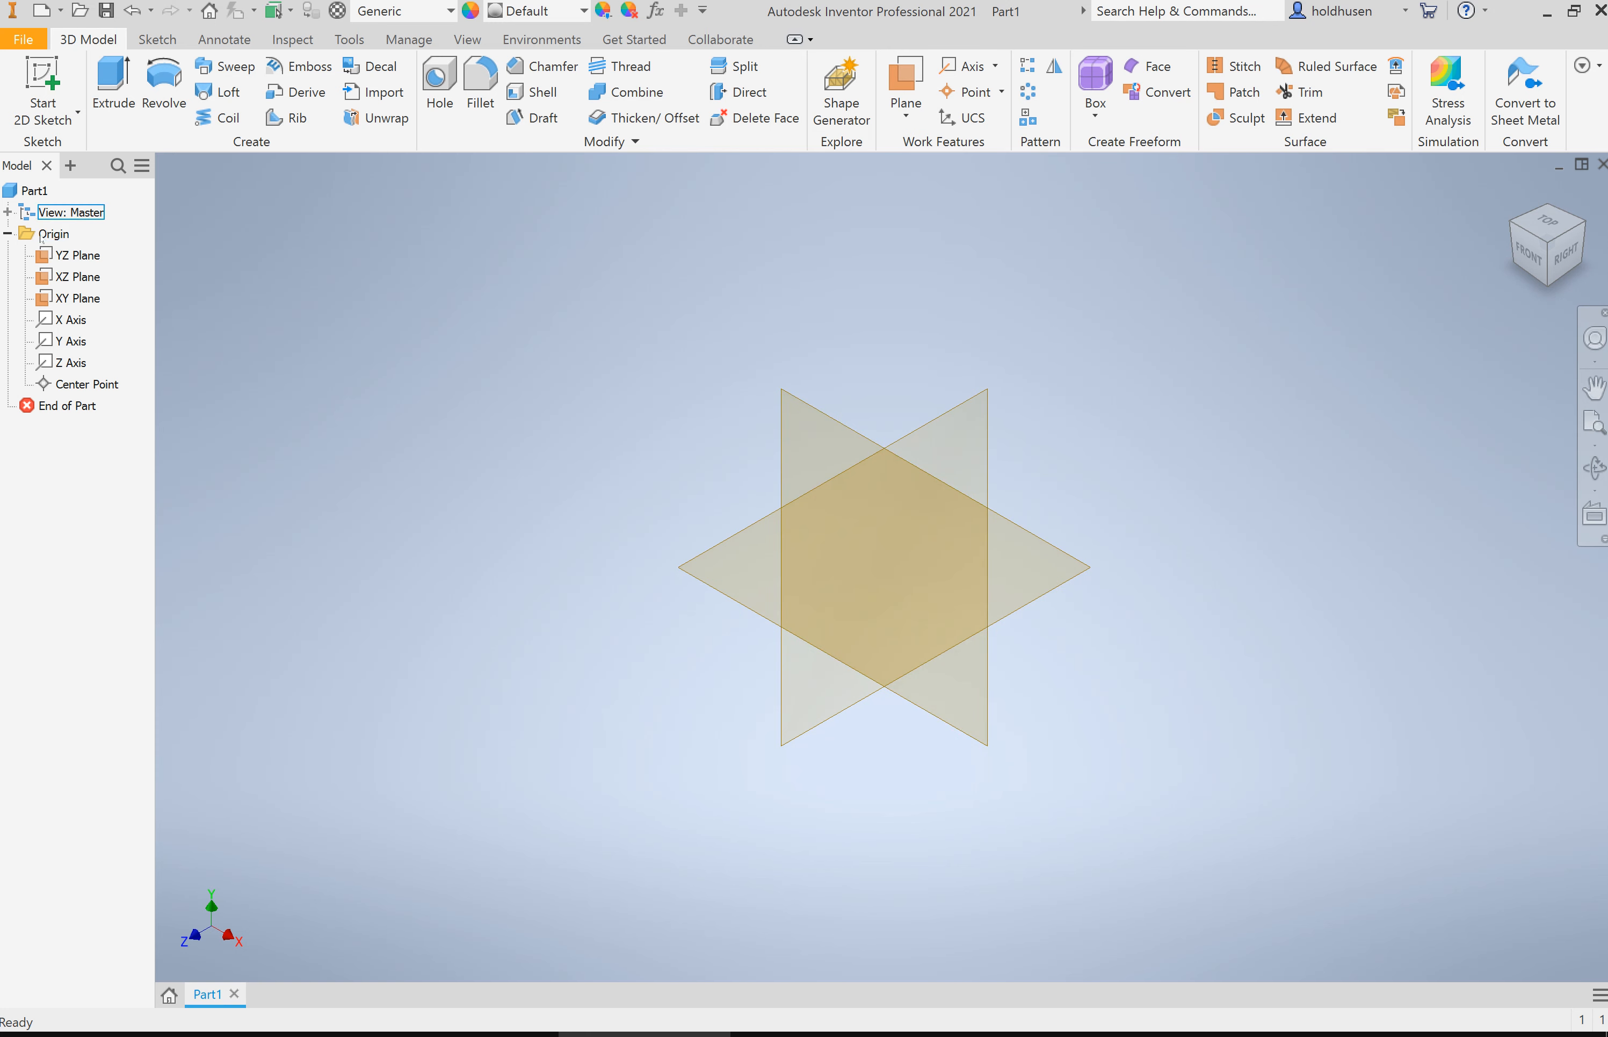
Step: Turn off the visibility of the YZ, XZ and XY origin planes
right_click(59, 256)
click(108, 372)
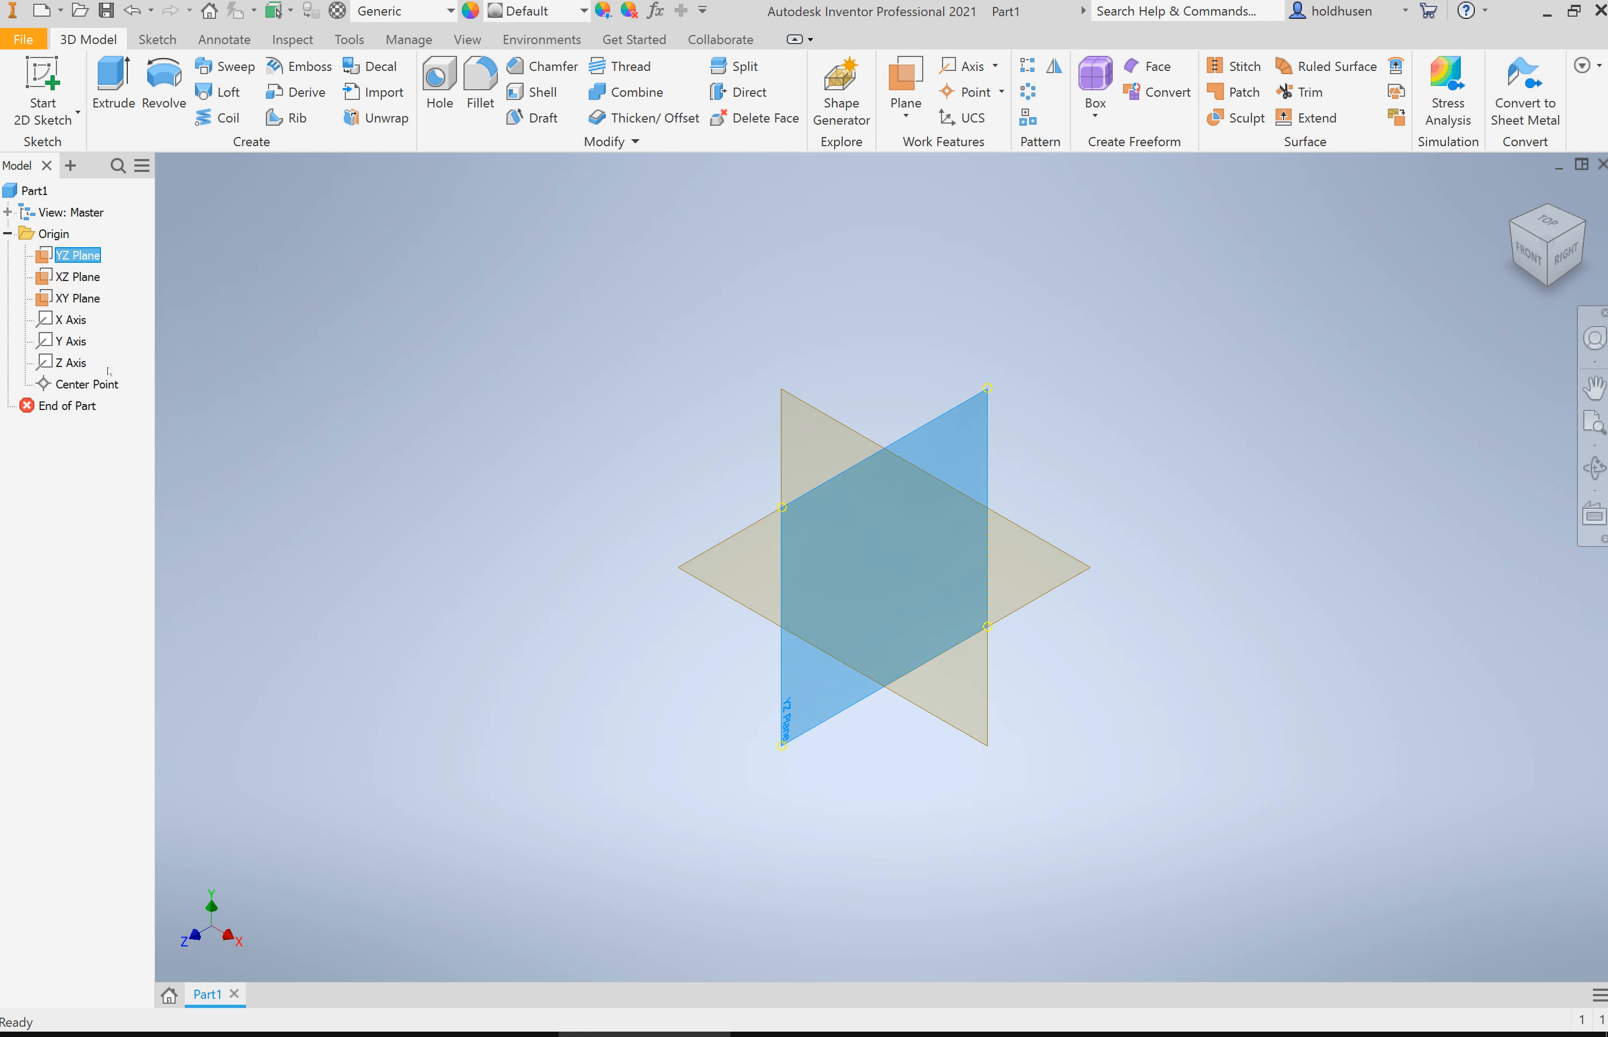
right_click(71, 277)
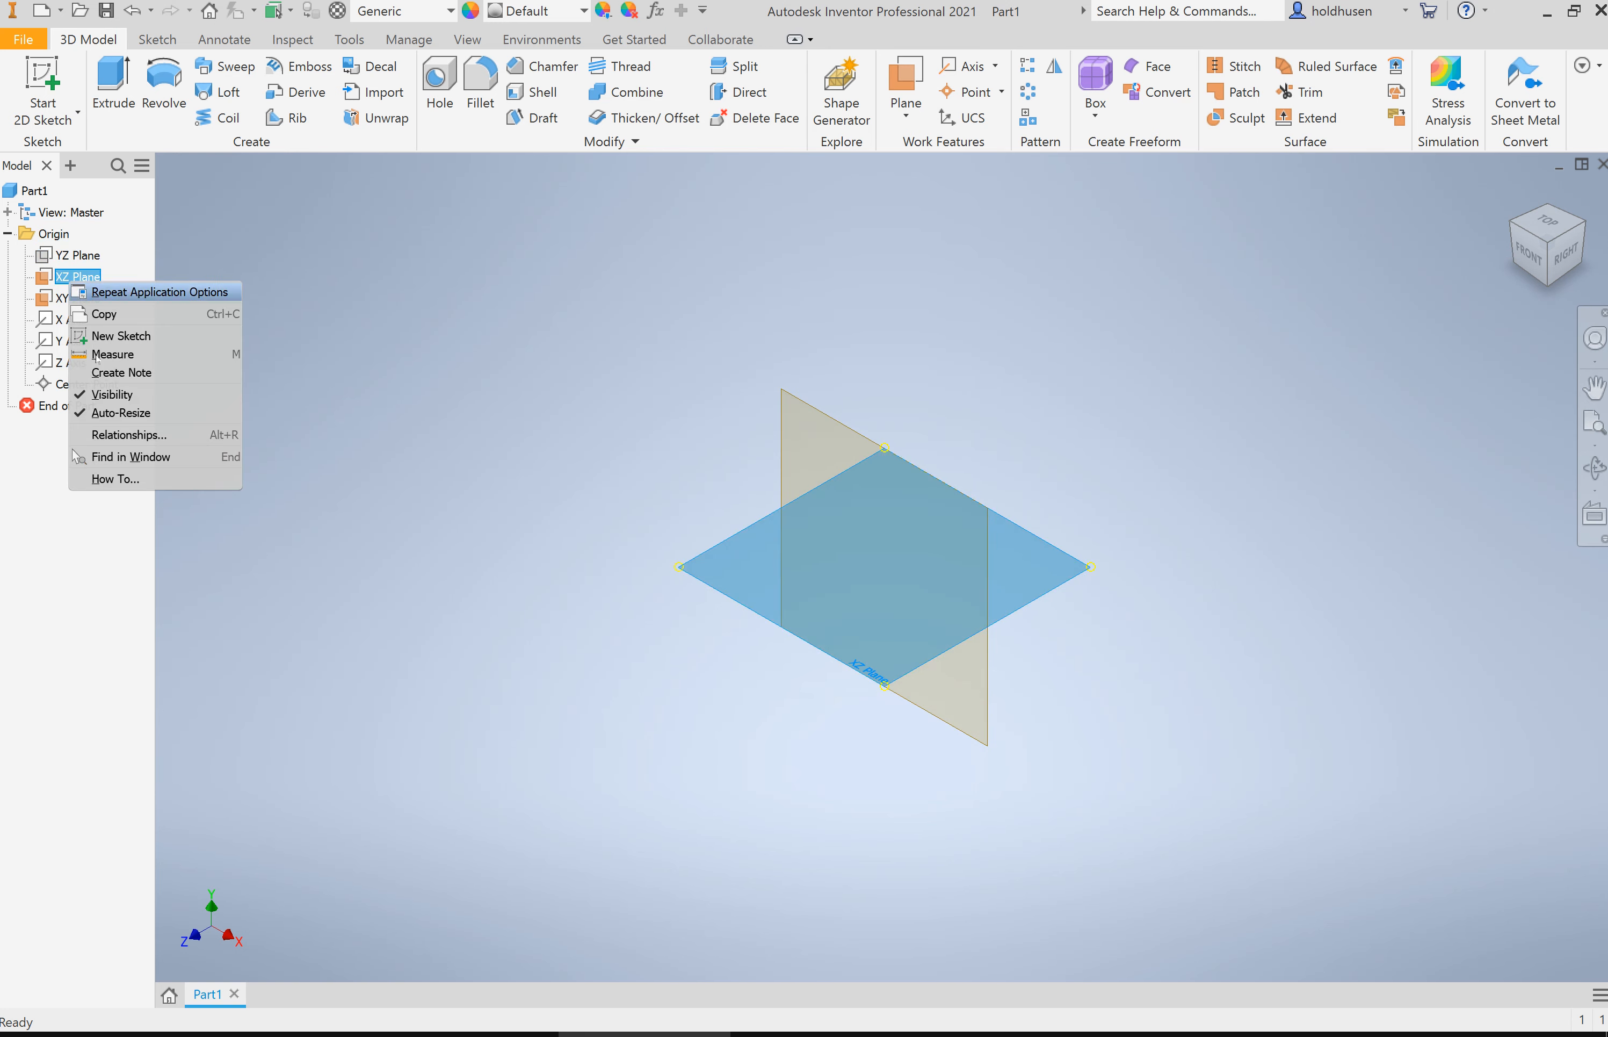
click(117, 403)
right_click(68, 298)
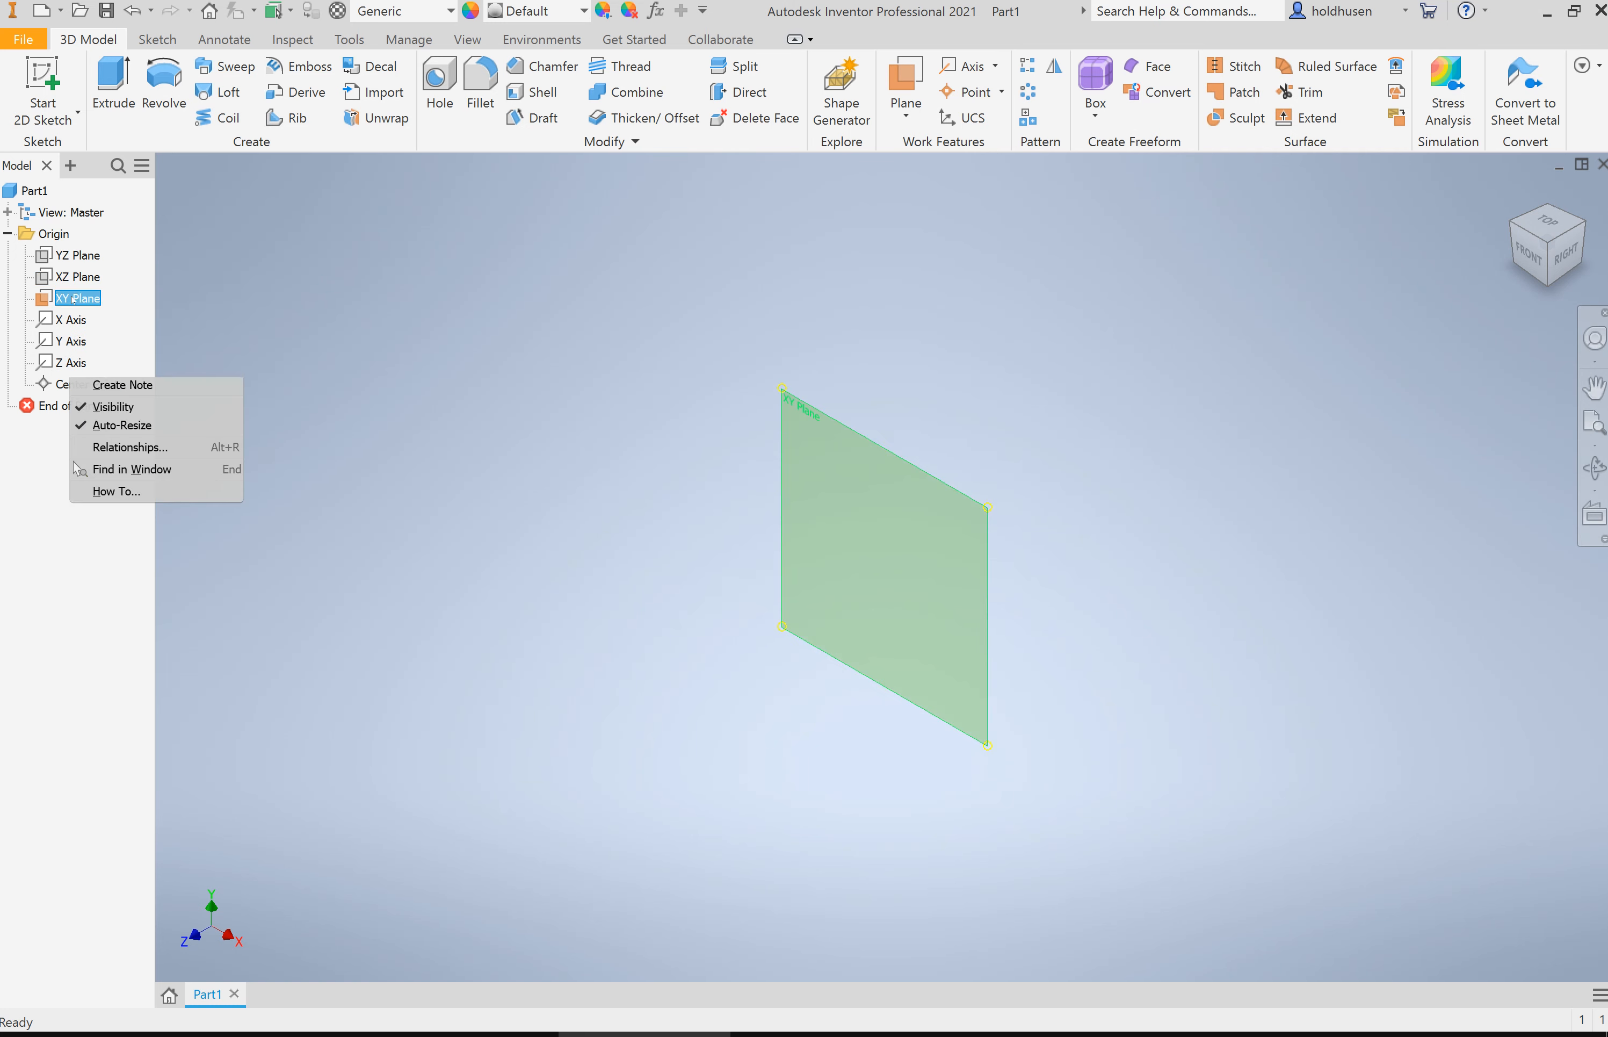
click(133, 406)
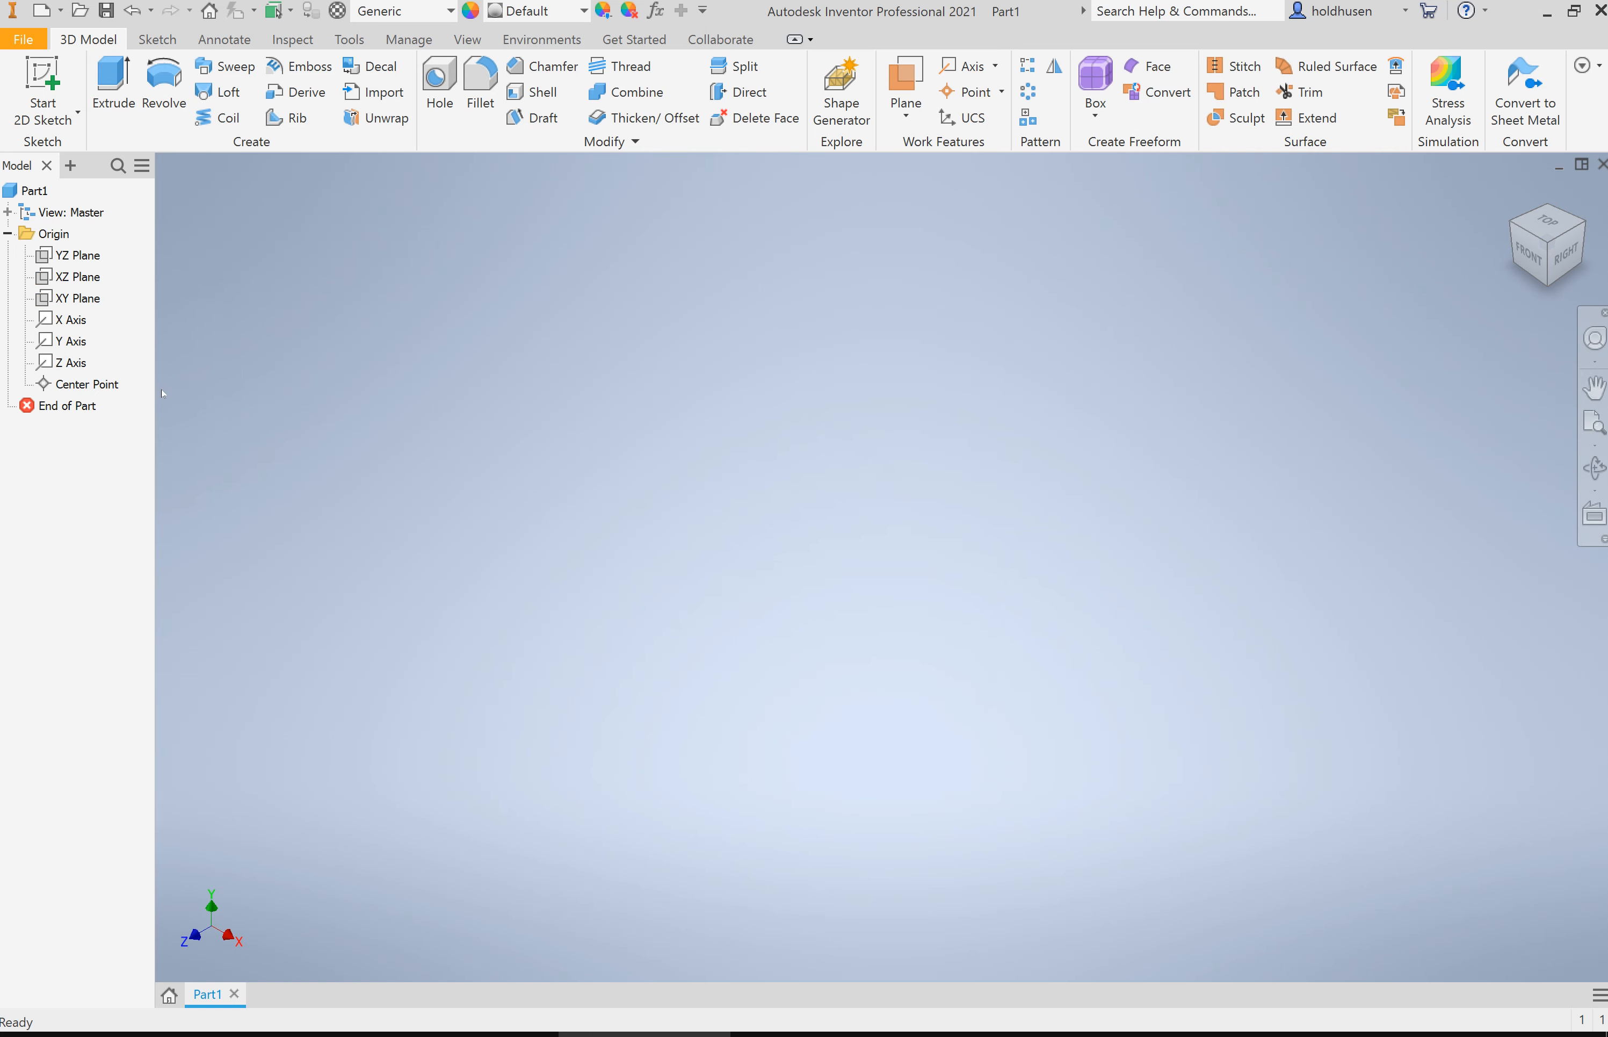
Step: Start a new 2D sketch on the horizontal XZ origin plane
click(34, 191)
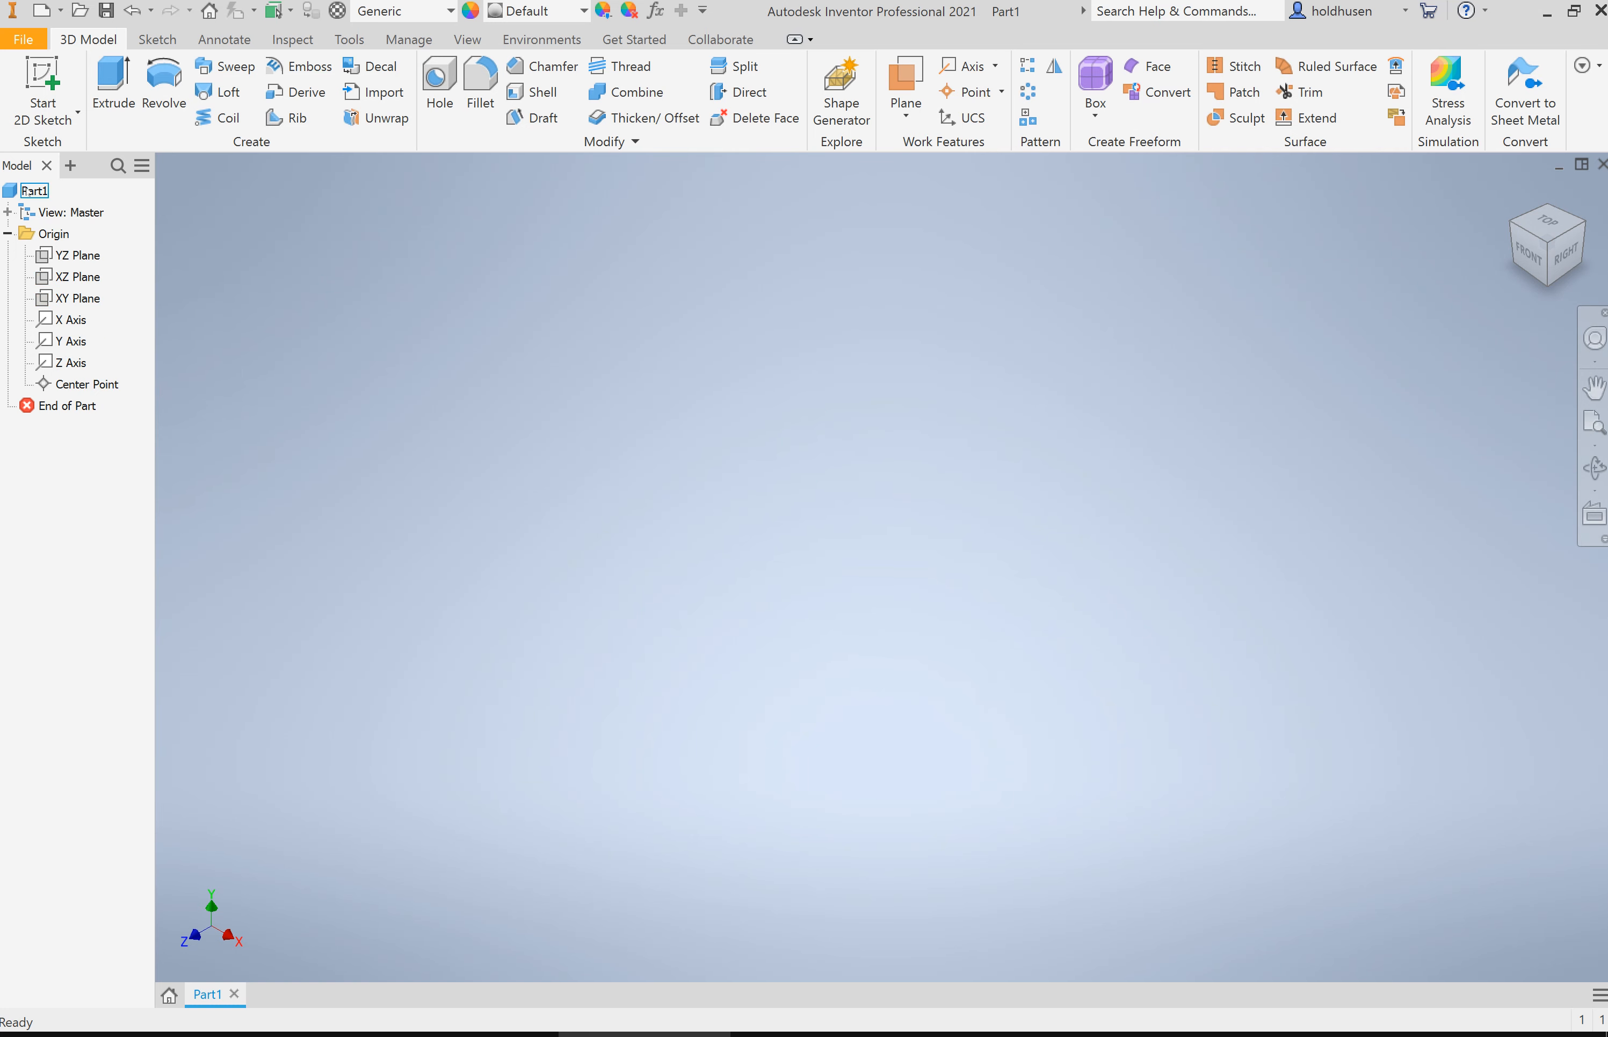
click(39, 79)
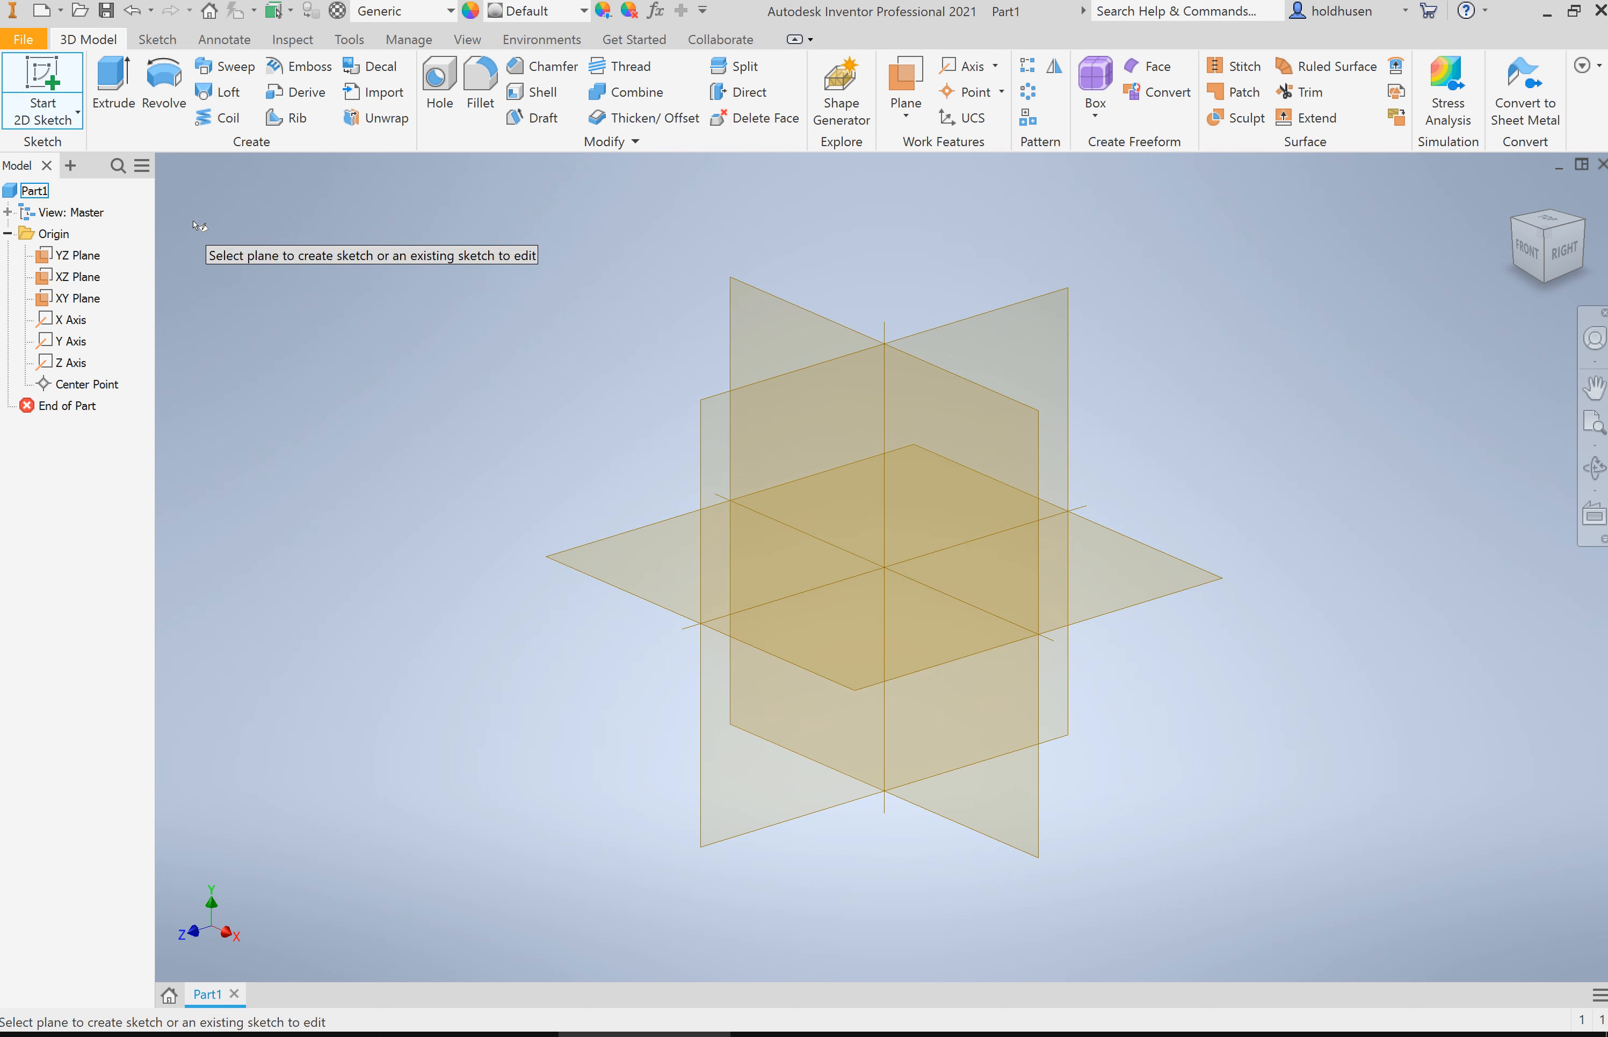
click(635, 548)
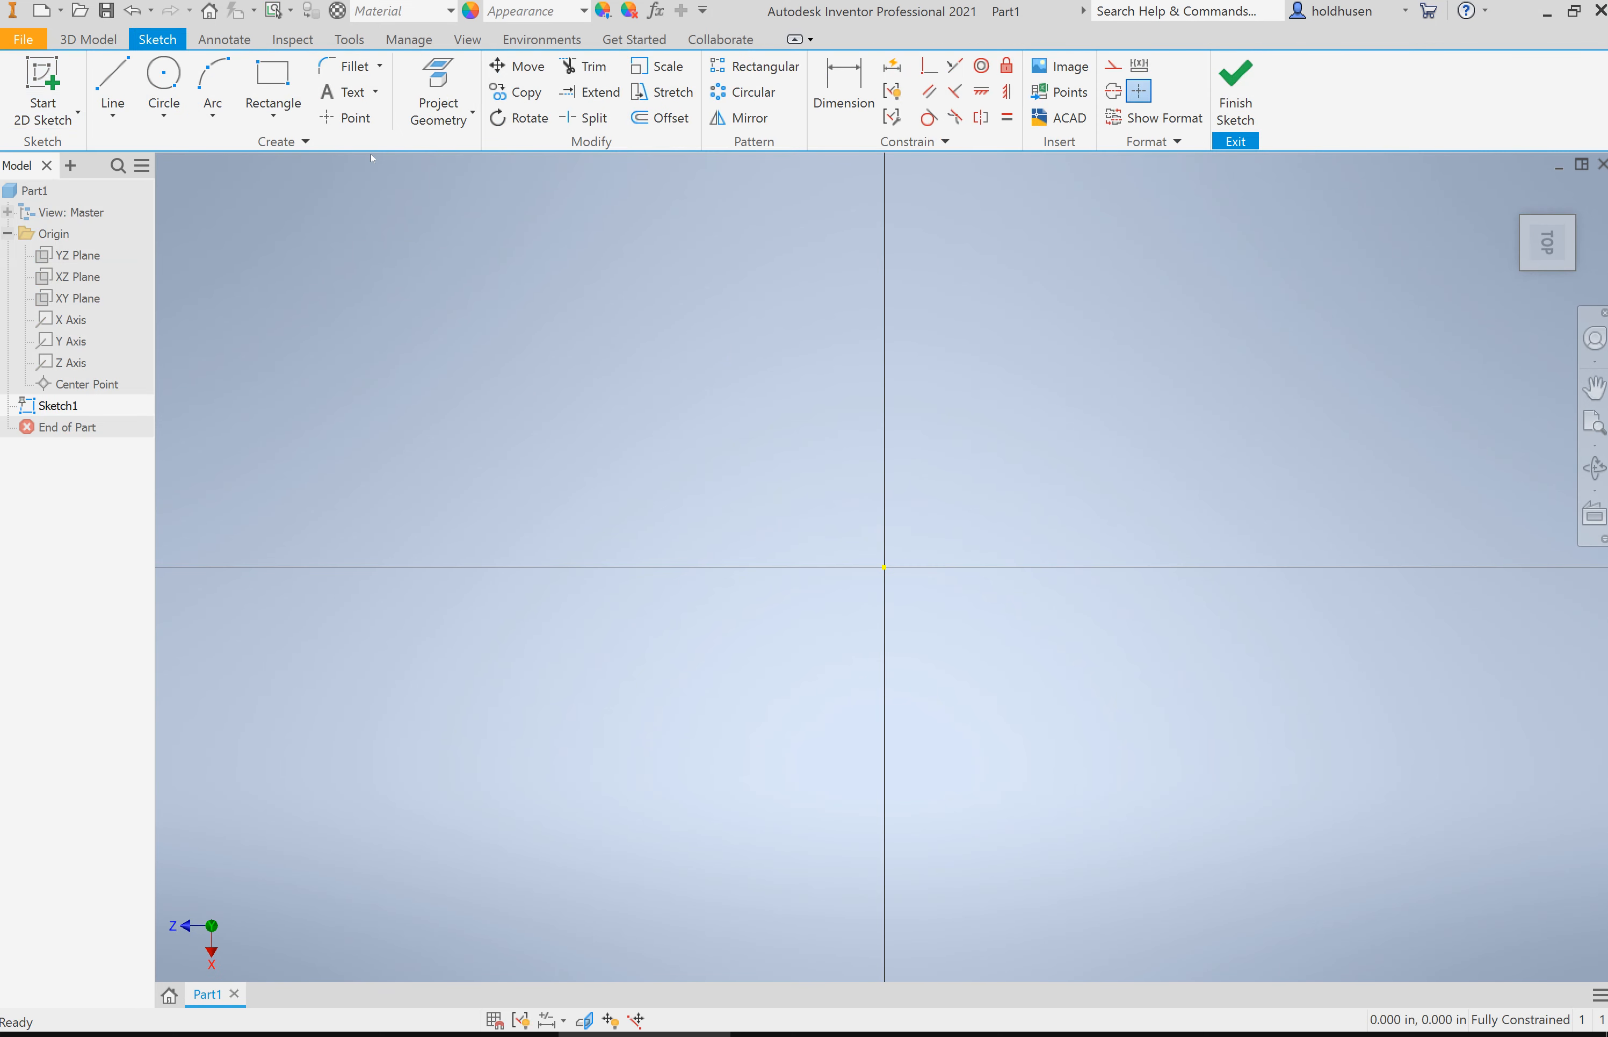
Step: Sketch a center-to-center slot about 0.5 in wide along the horizontal axis, spanning the origin, and finish the sketch
click(280, 116)
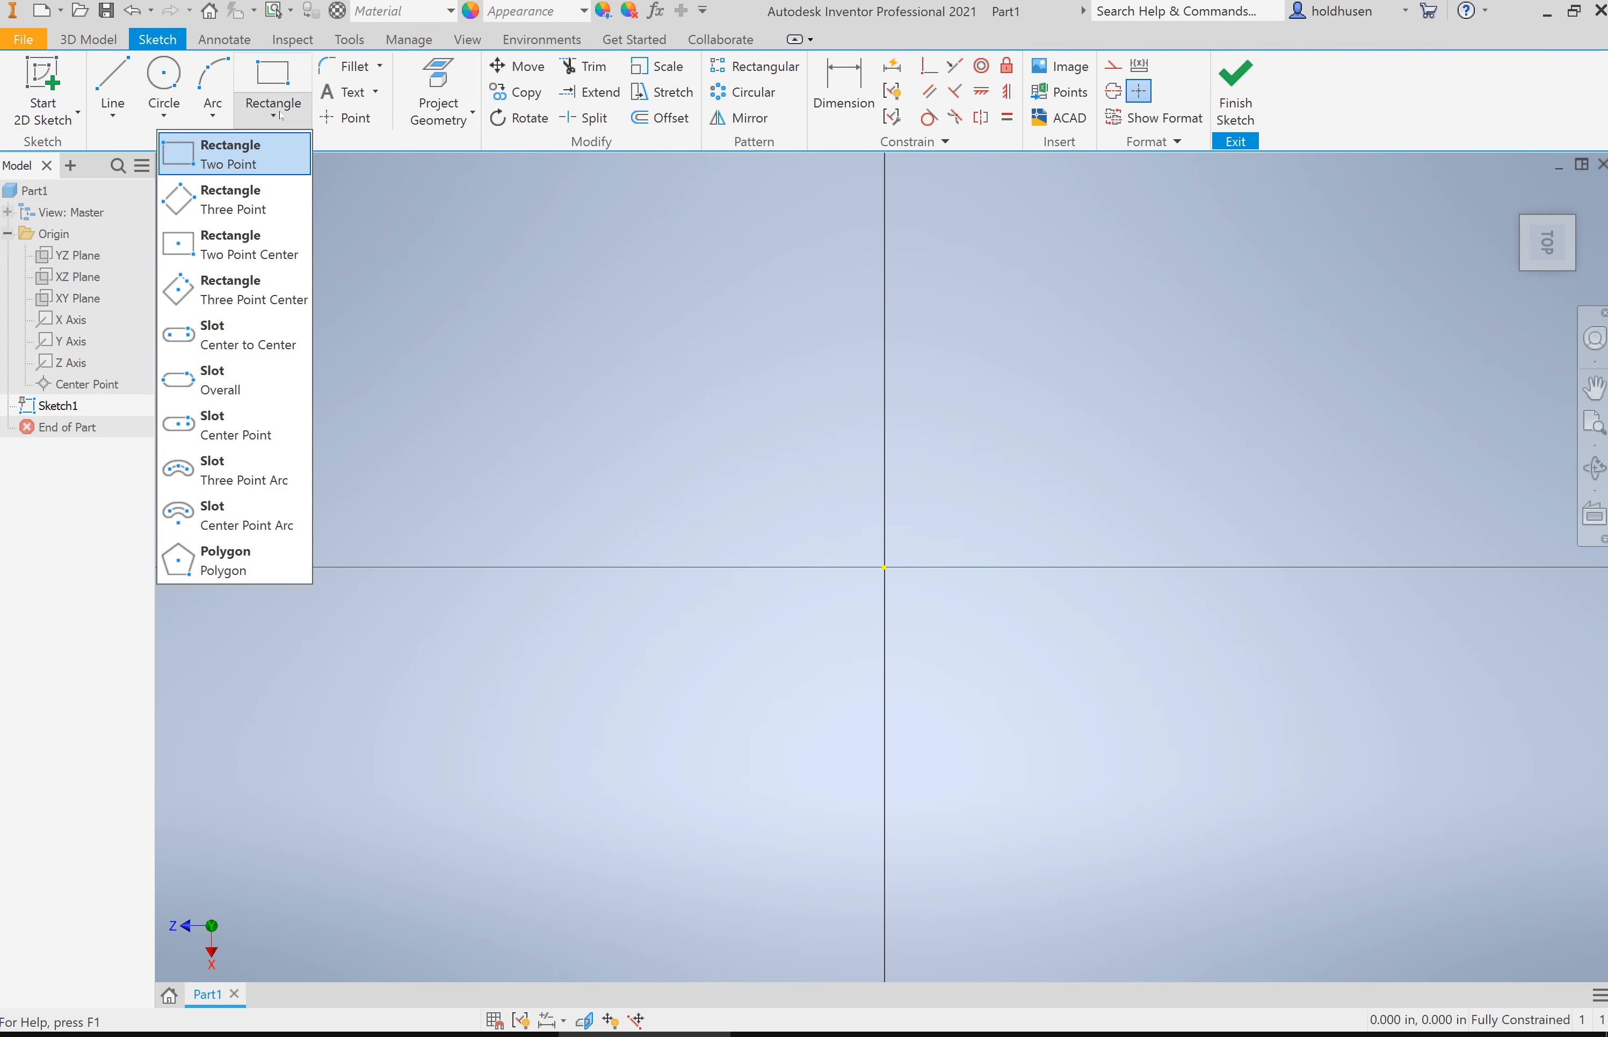
click(258, 336)
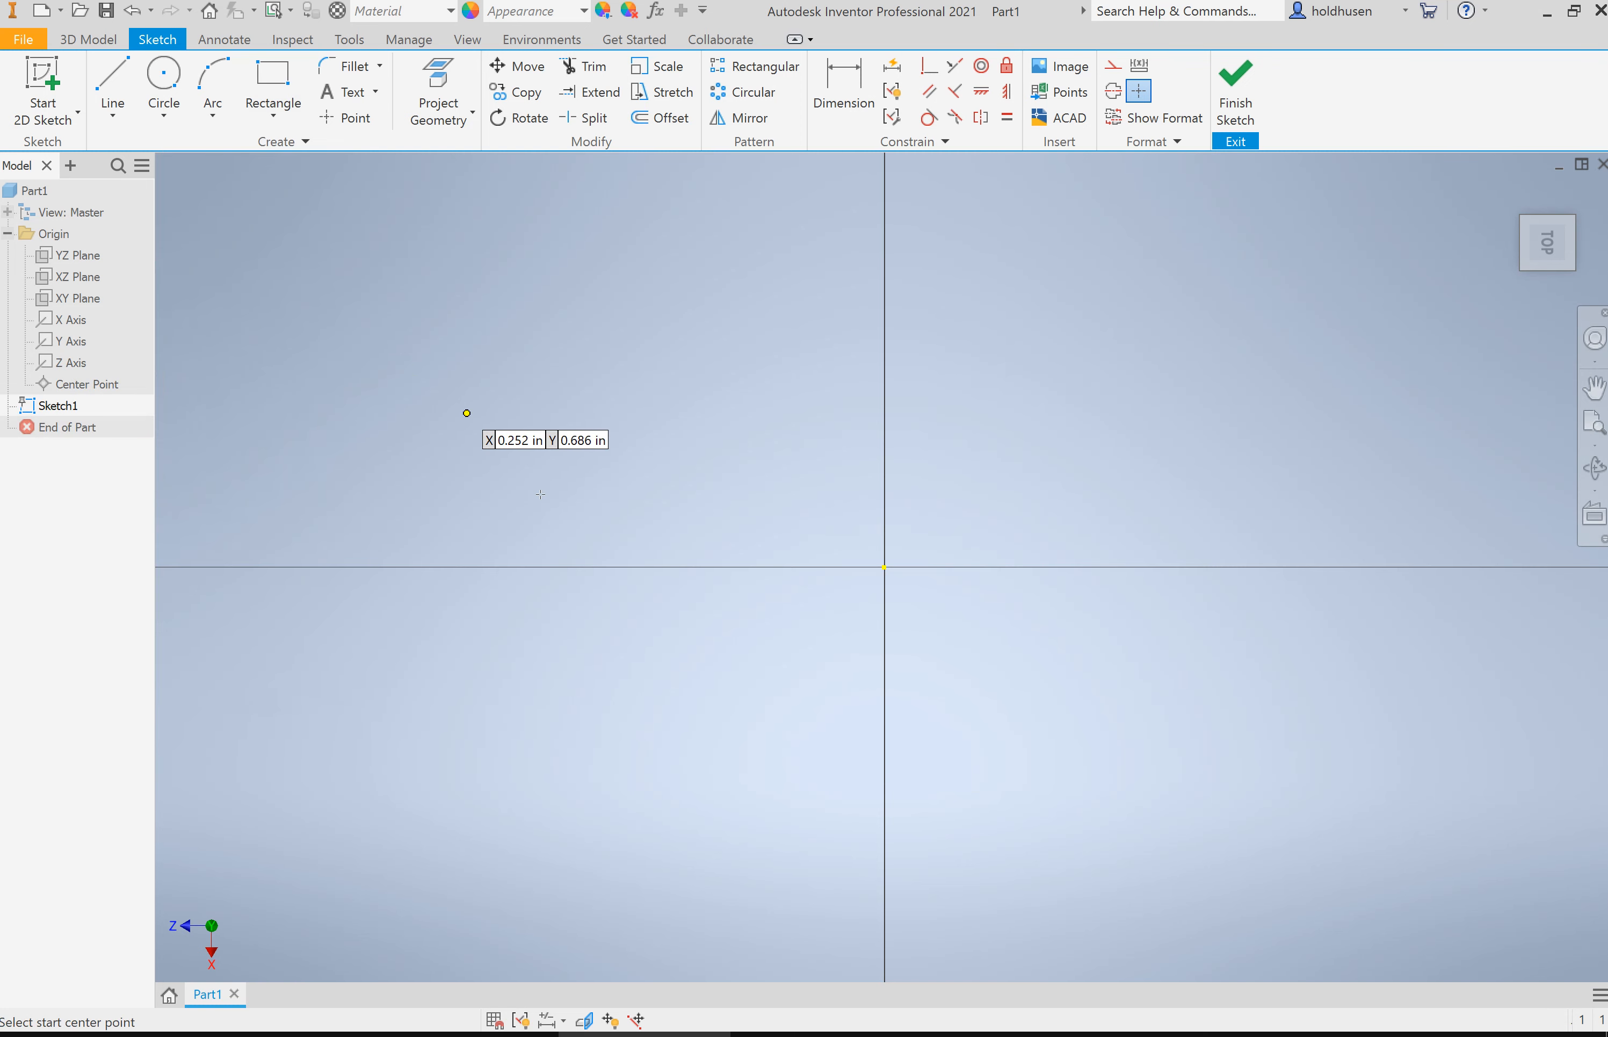
click(582, 560)
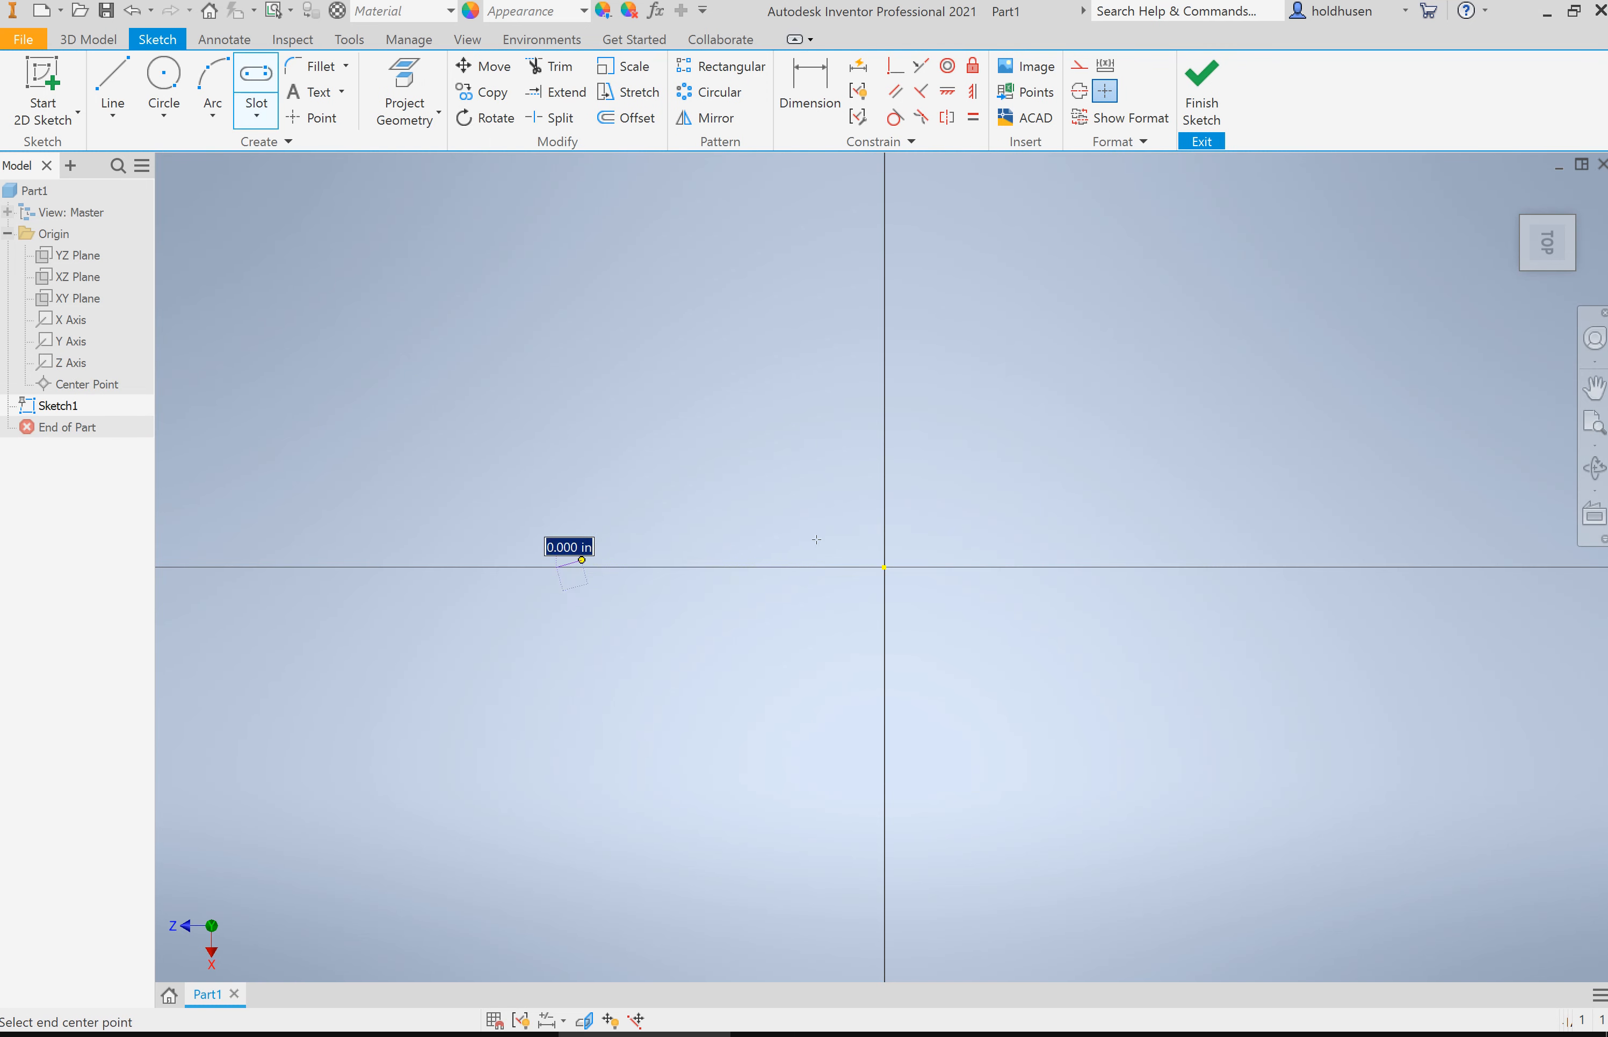
click(1330, 566)
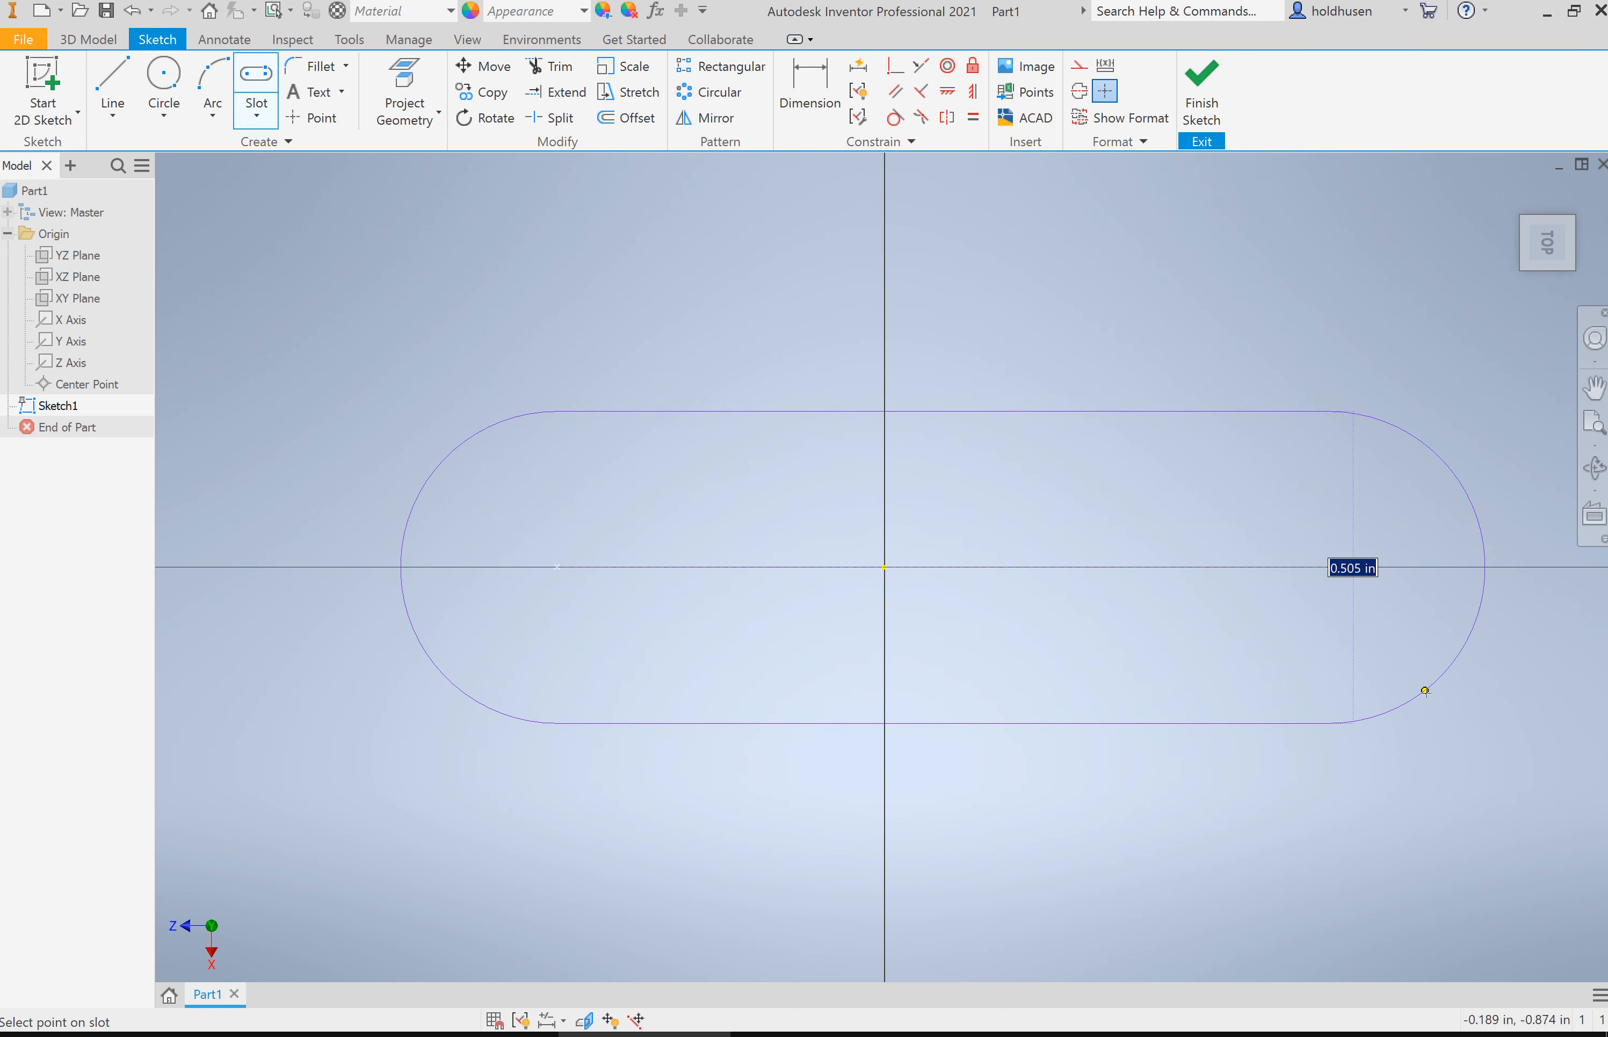
click(1431, 686)
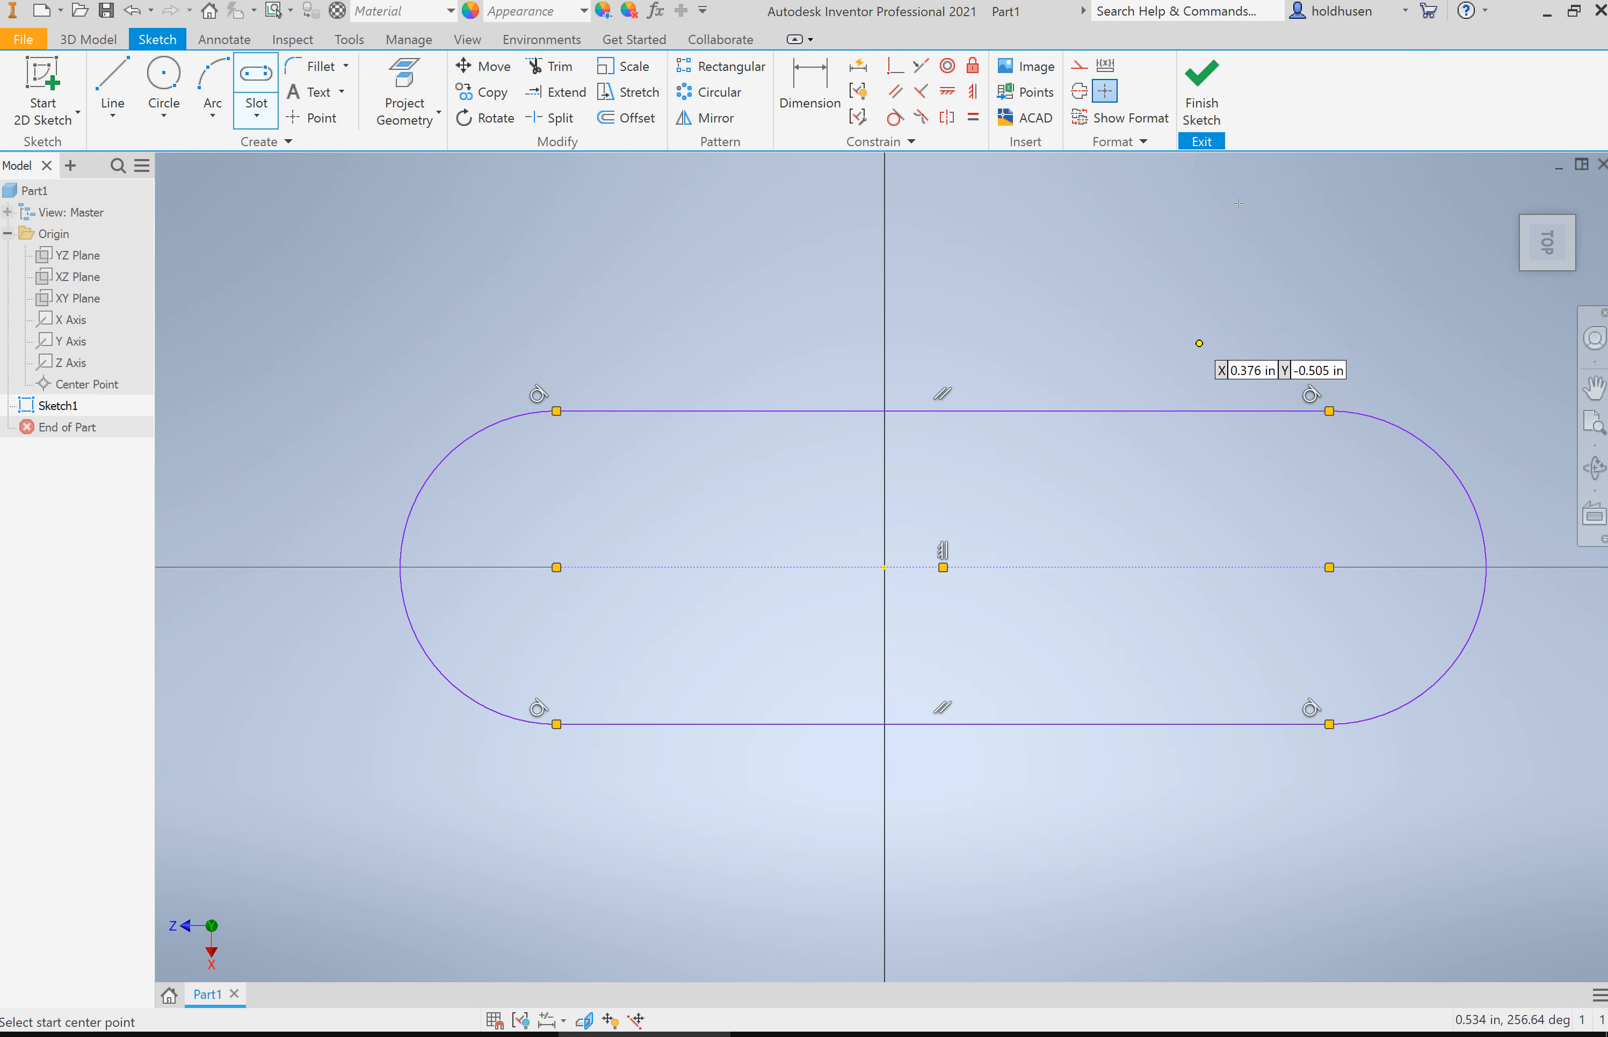
click(1202, 98)
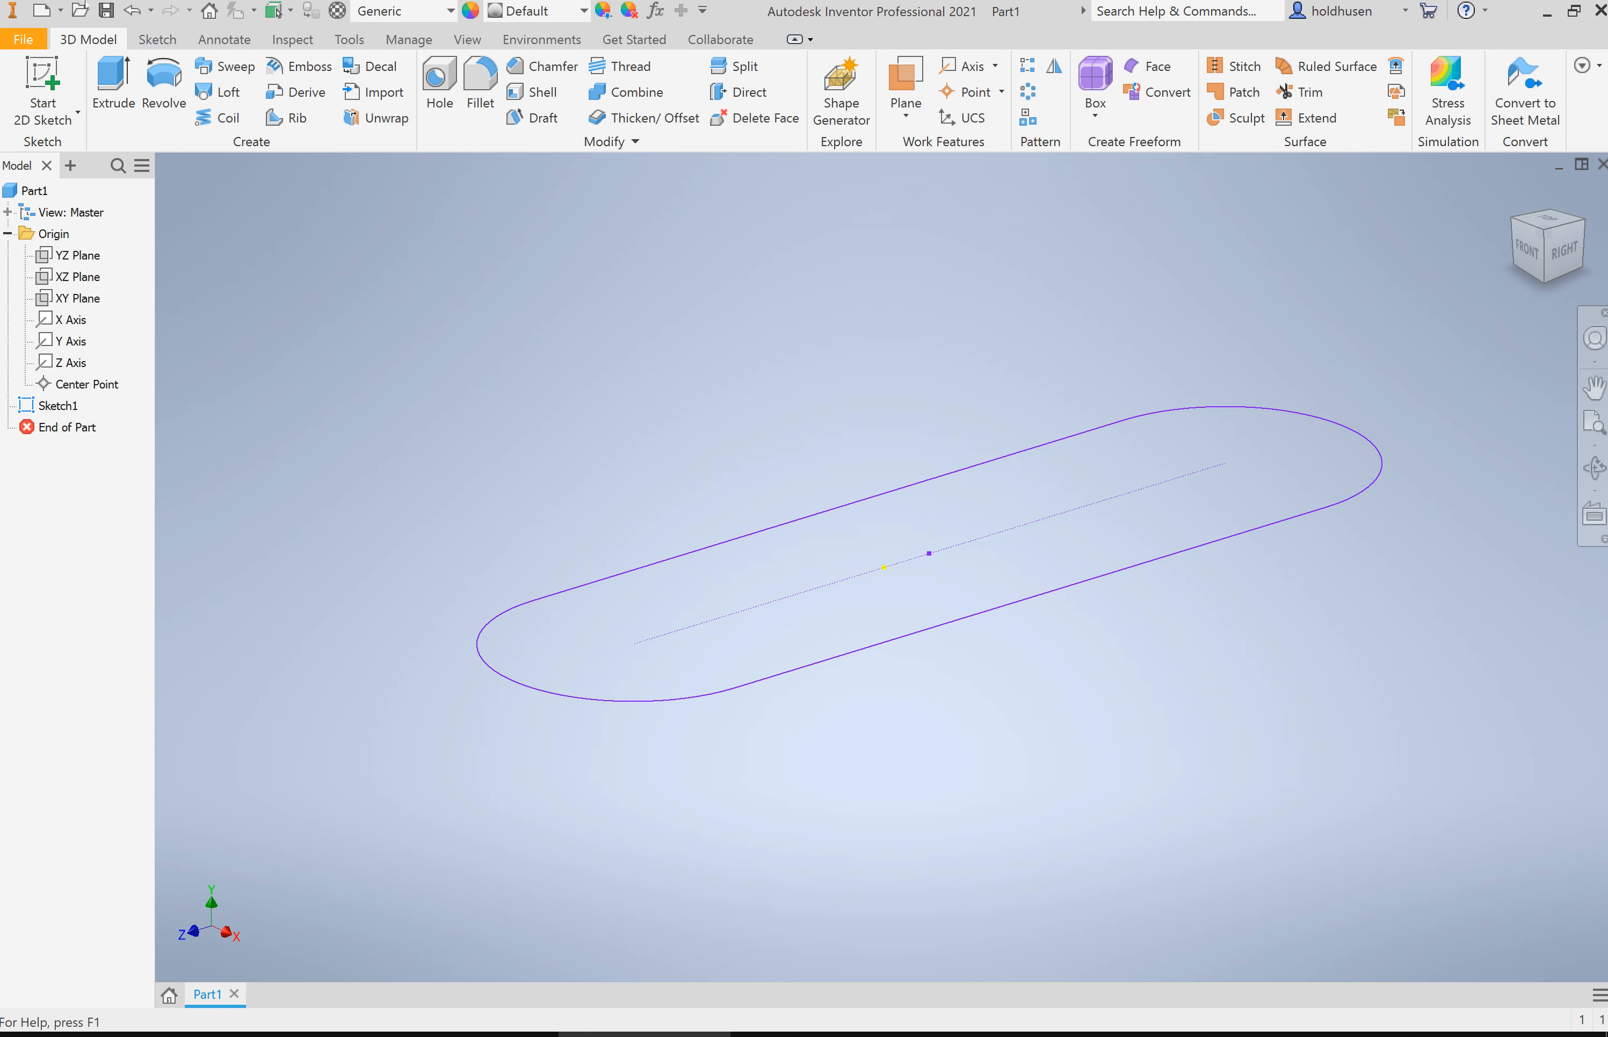
Step: Extrude the slot profile 1 in upward into a solid
click(105, 81)
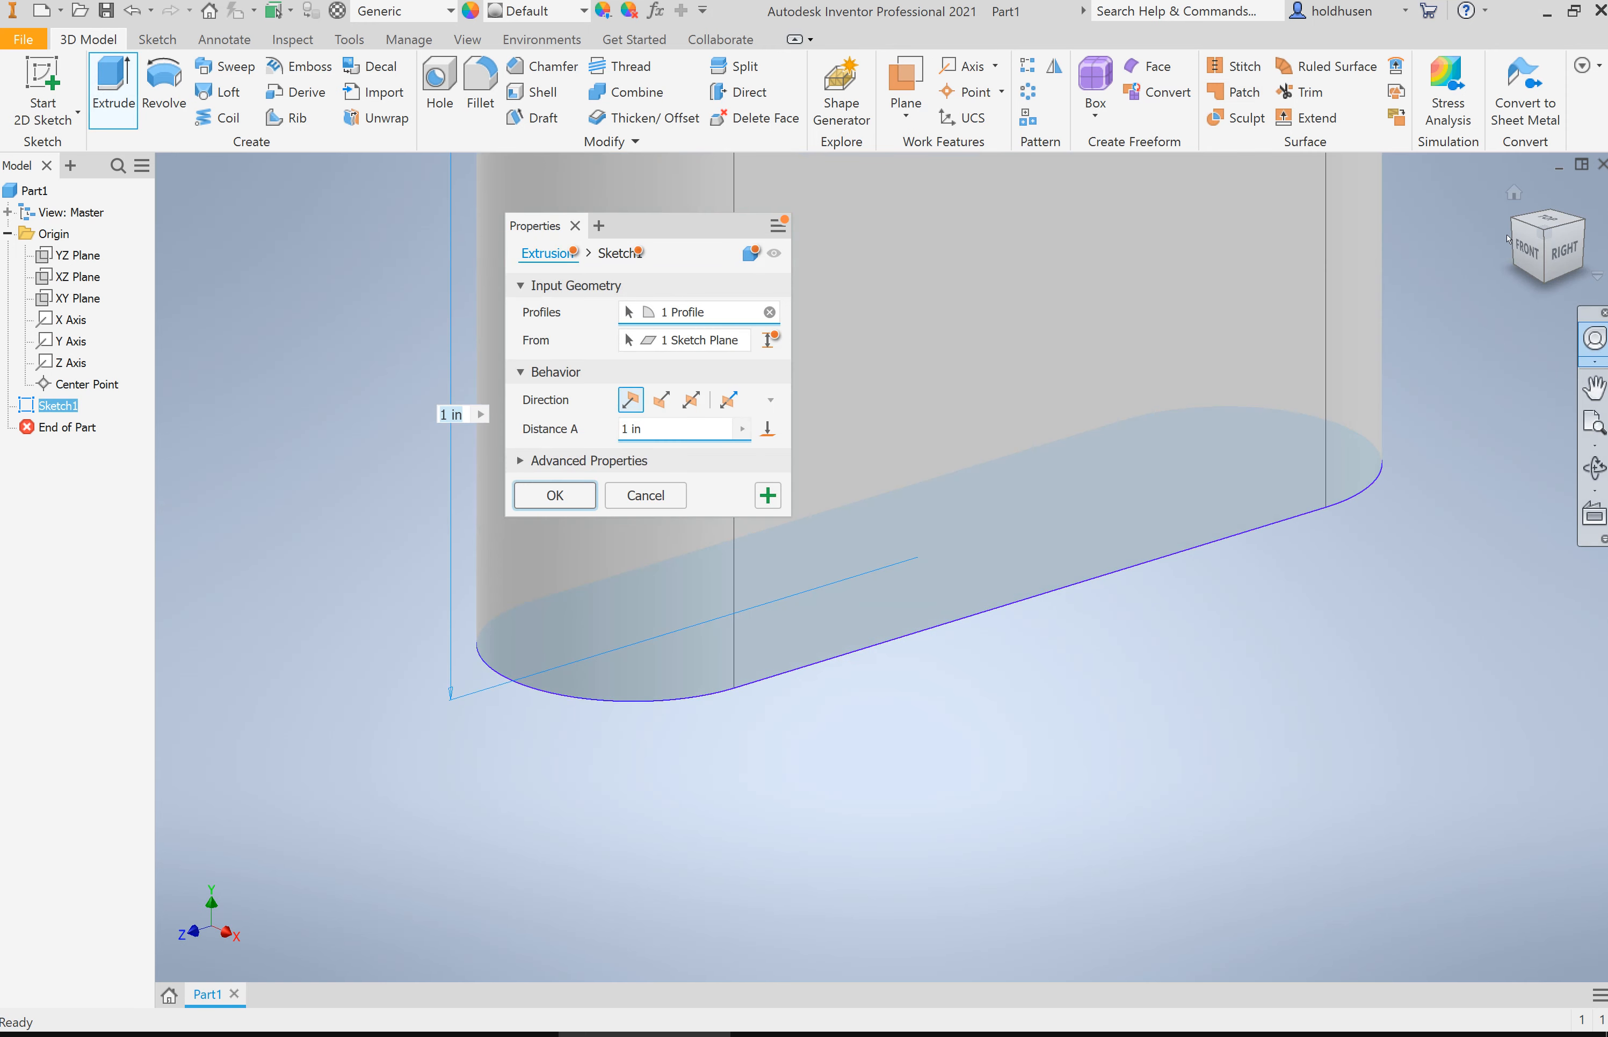
click(1514, 194)
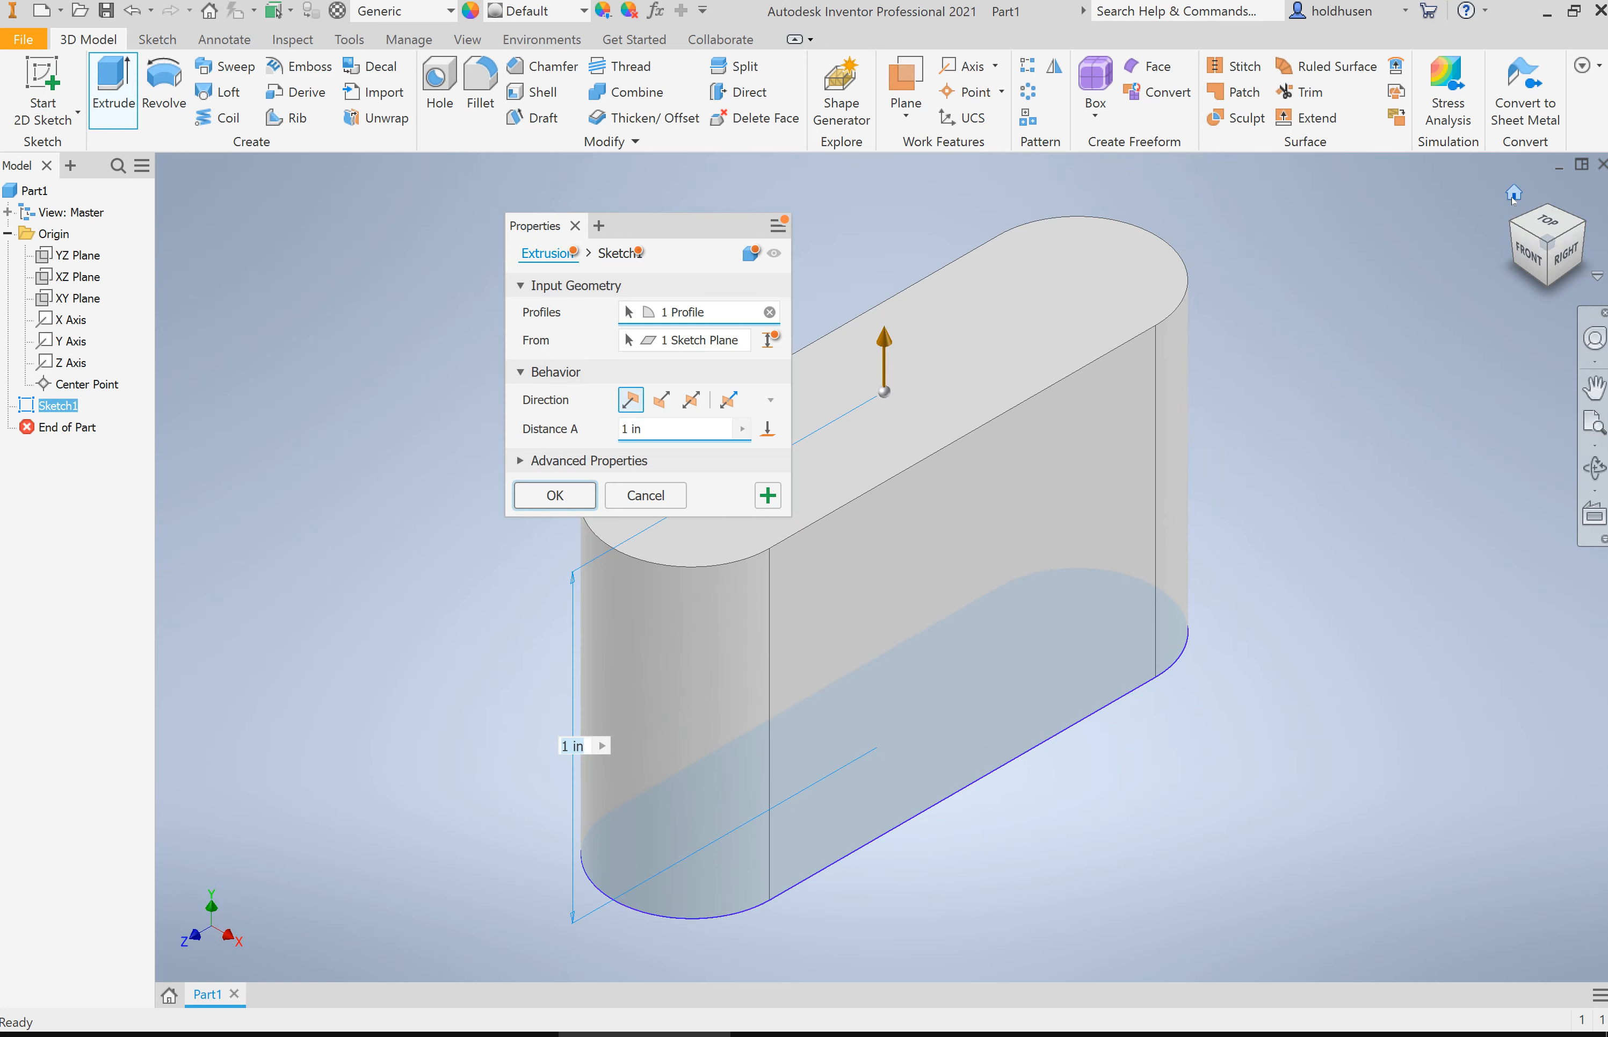
click(554, 497)
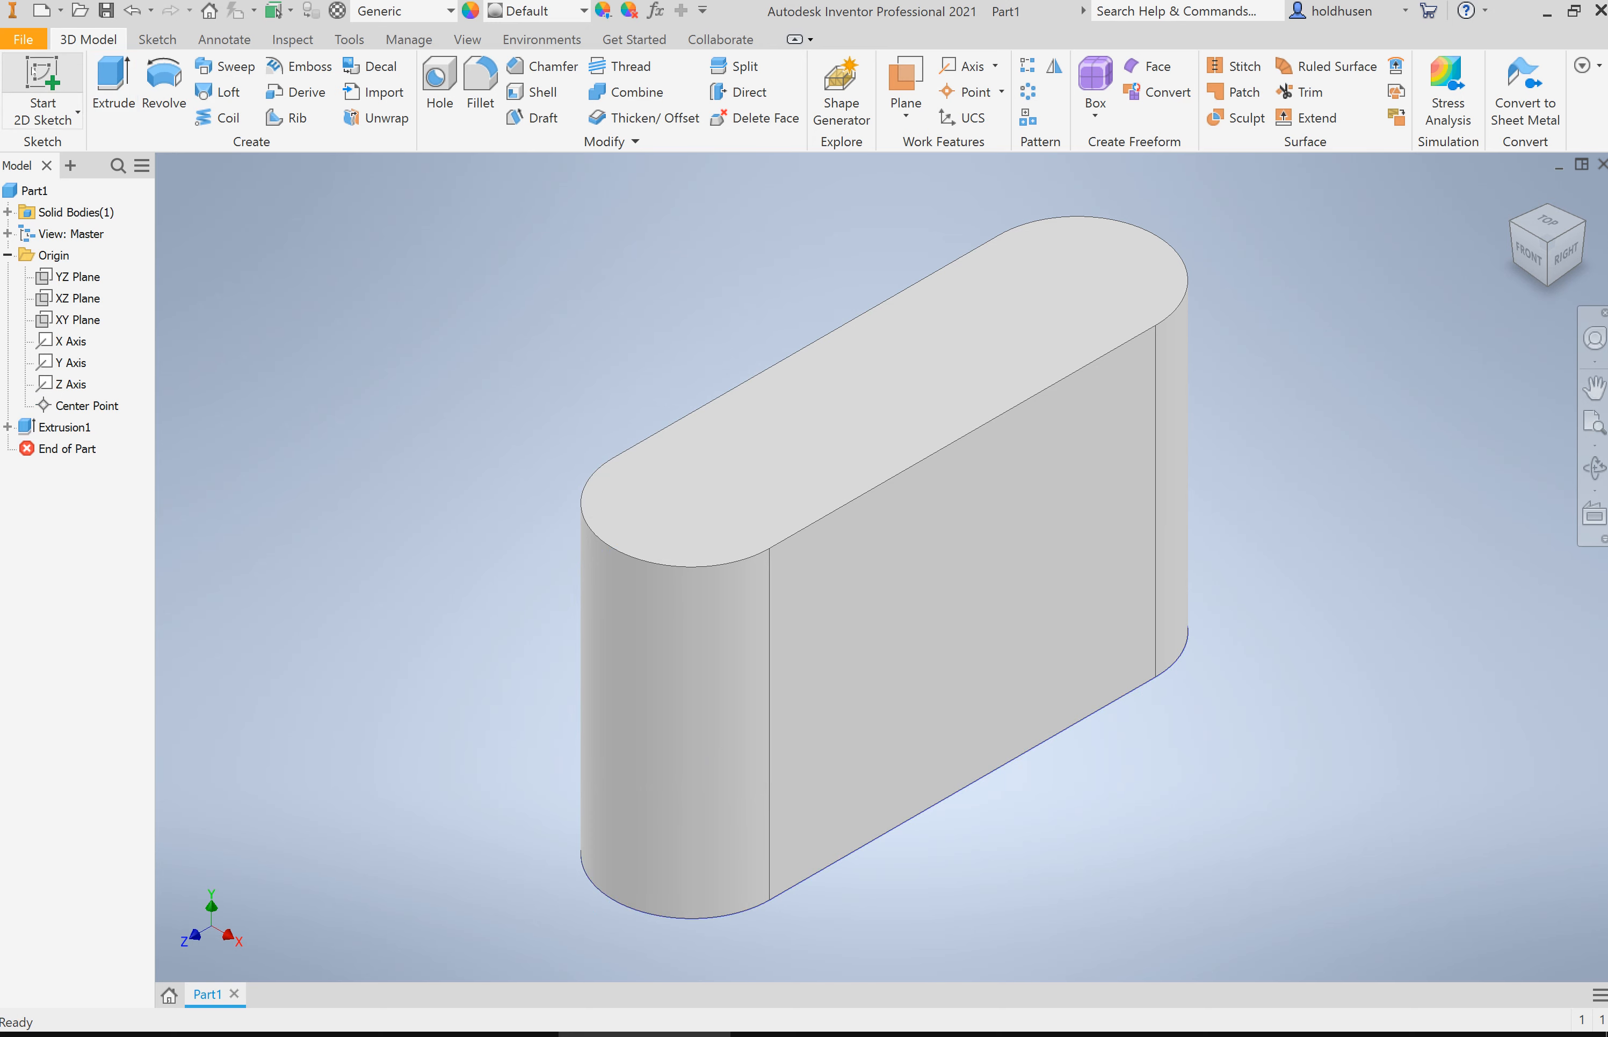
Step: Sketch a rectangle about 0.5 in tall on the body's flat side face, rising from its bottom edge, and finish the sketch
click(57, 77)
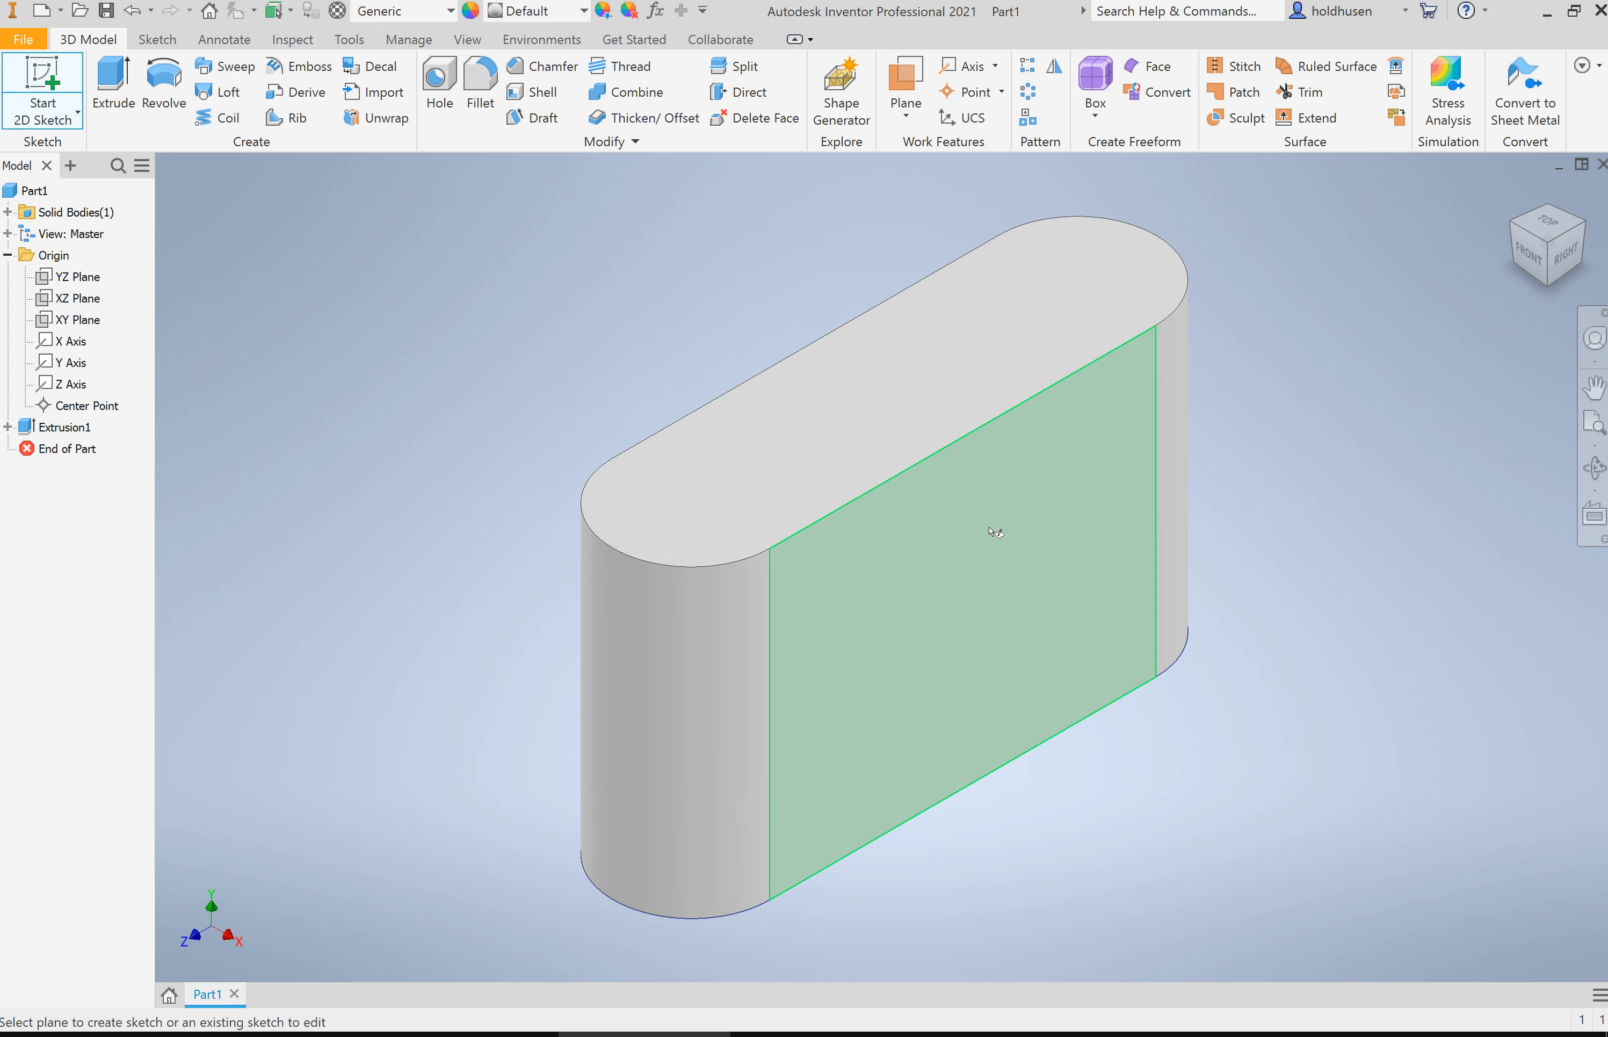
click(993, 602)
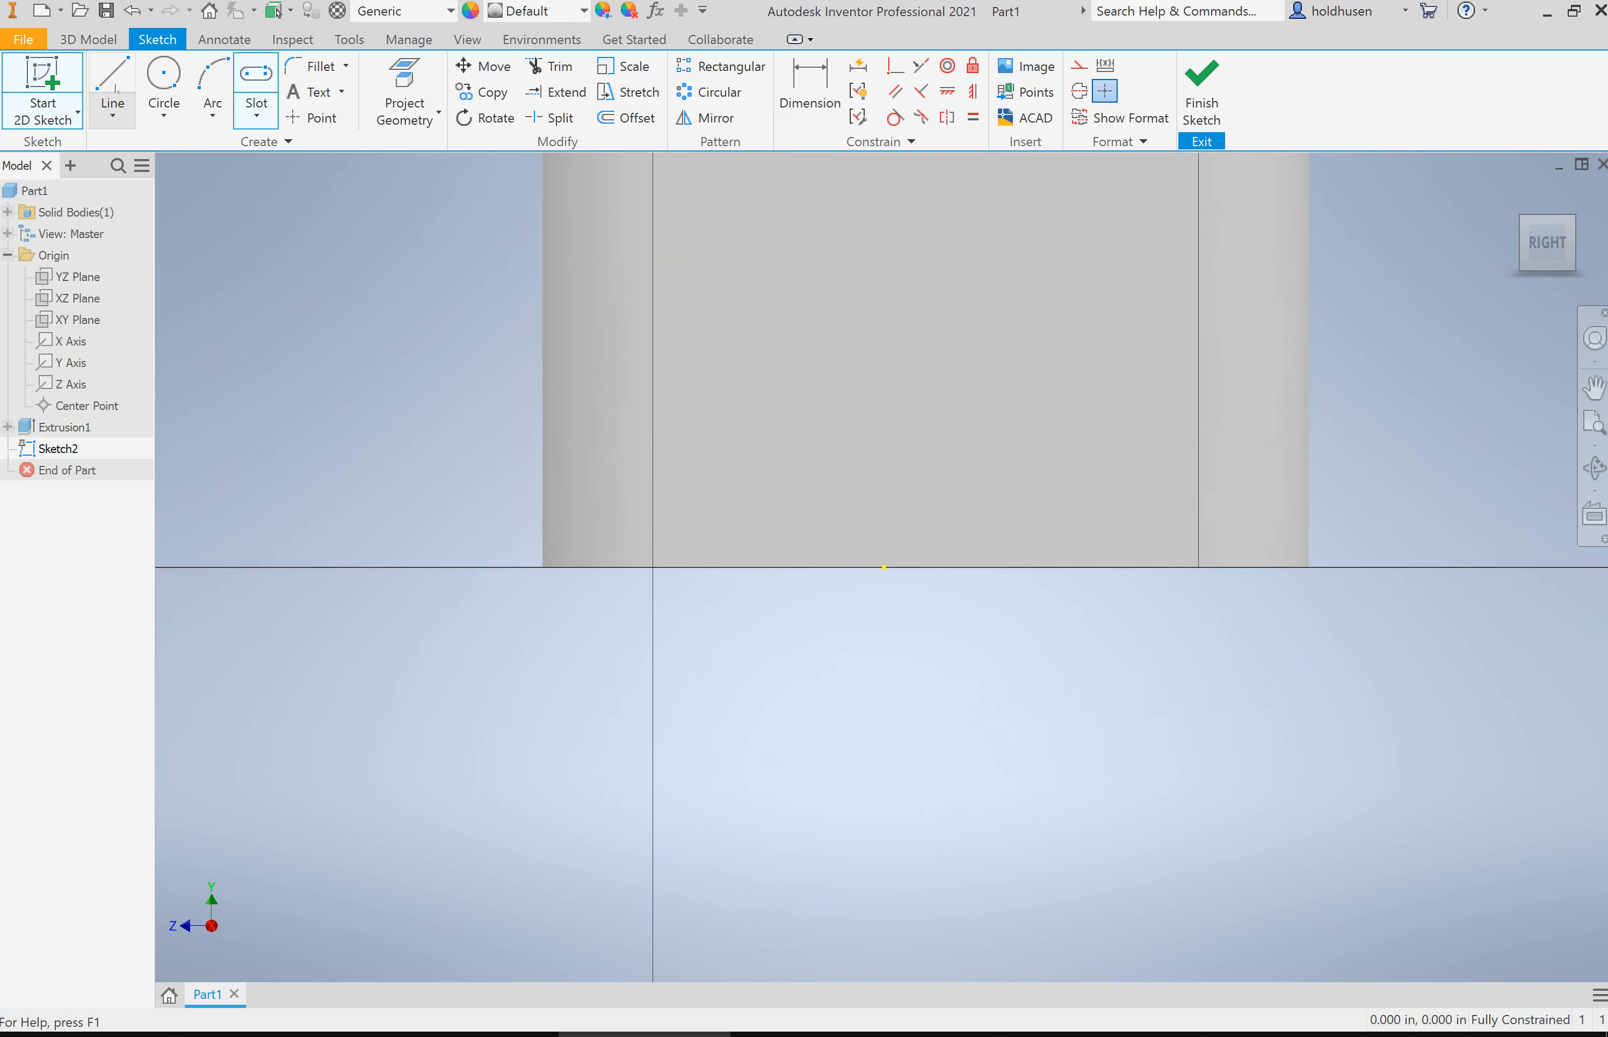
click(267, 112)
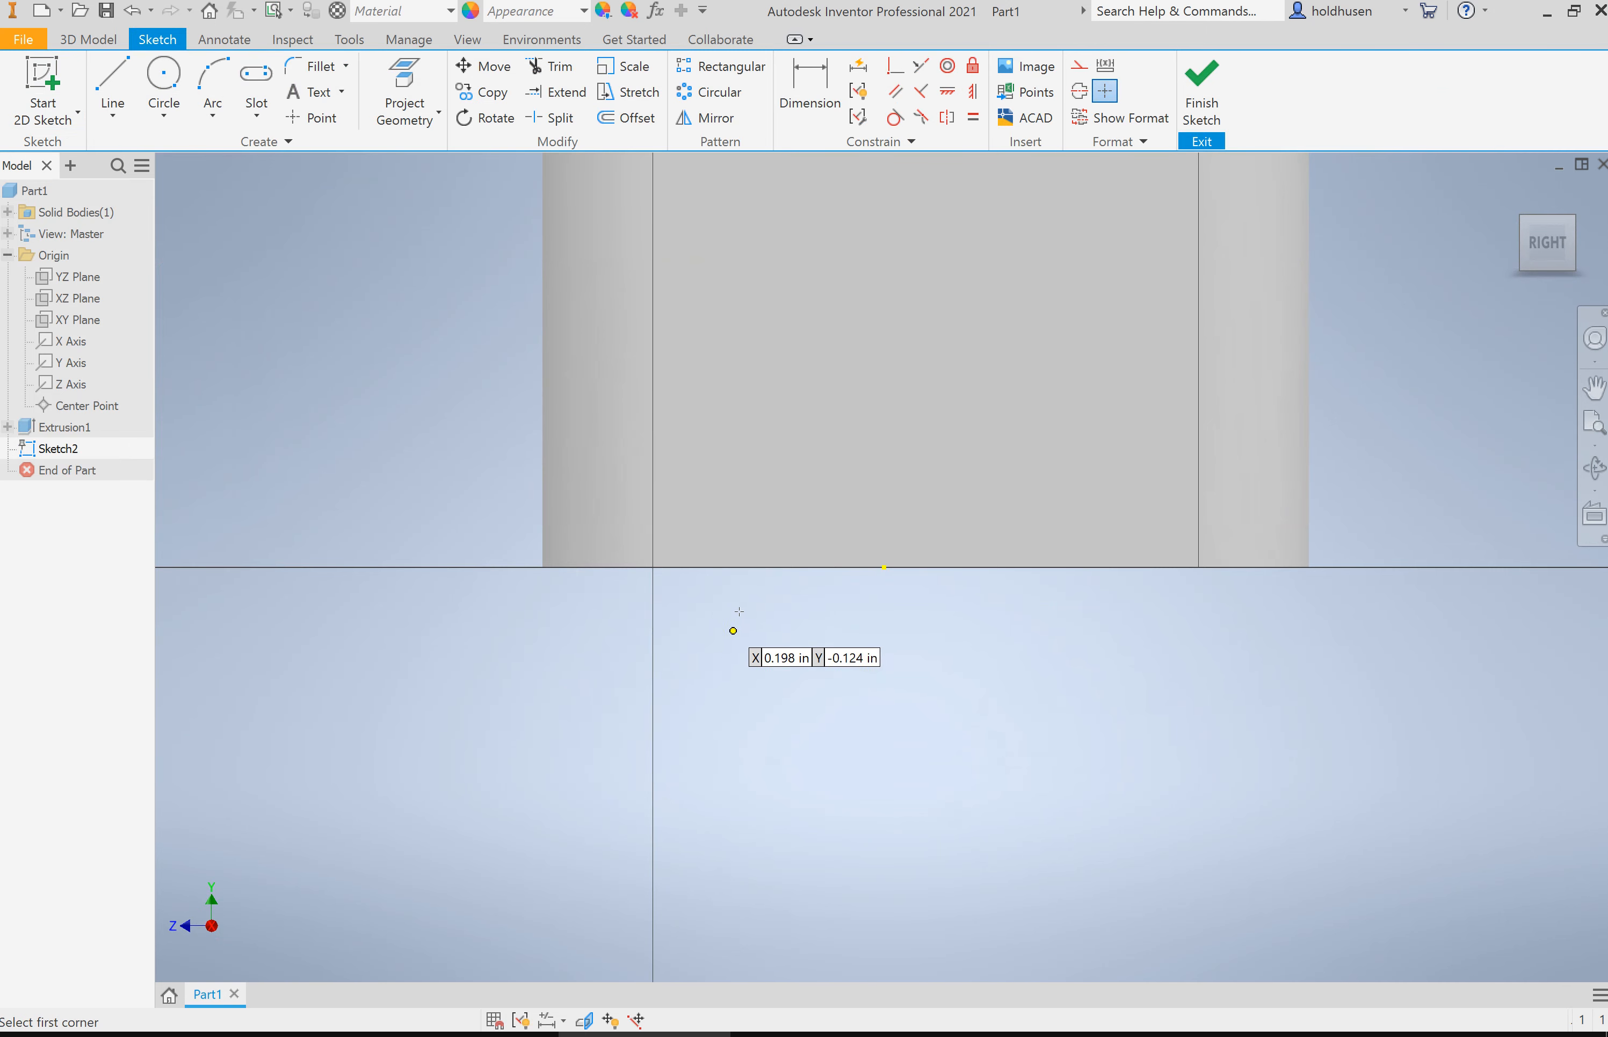
click(731, 566)
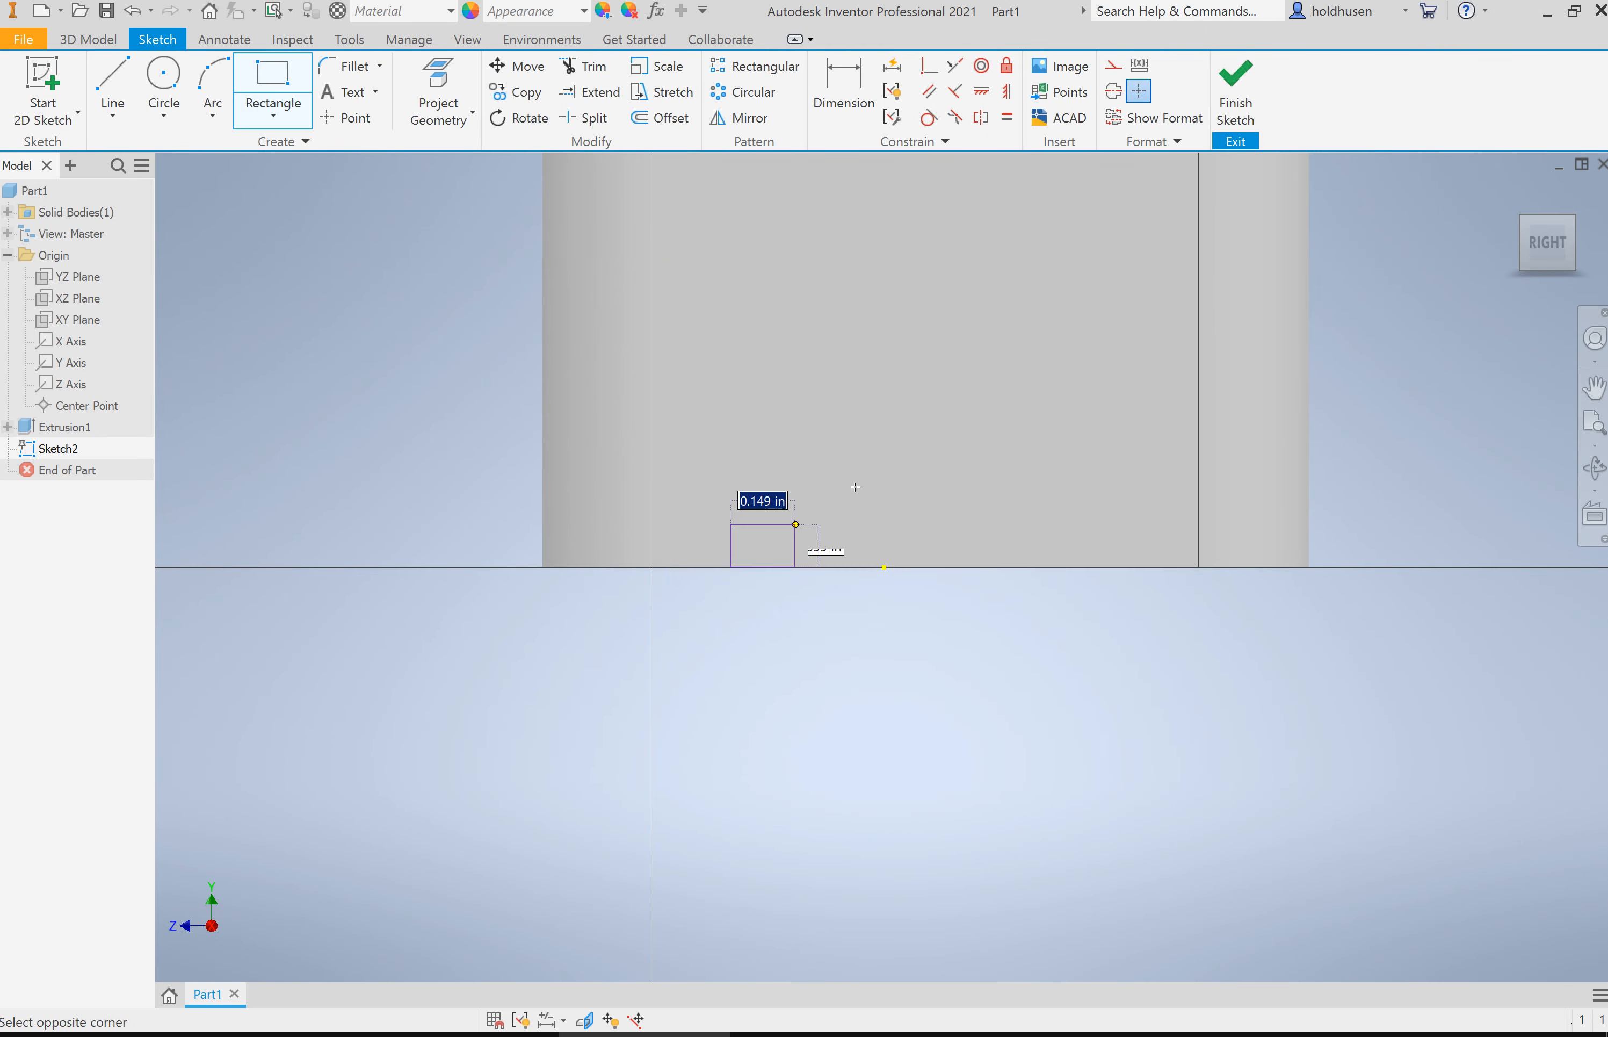
click(1104, 353)
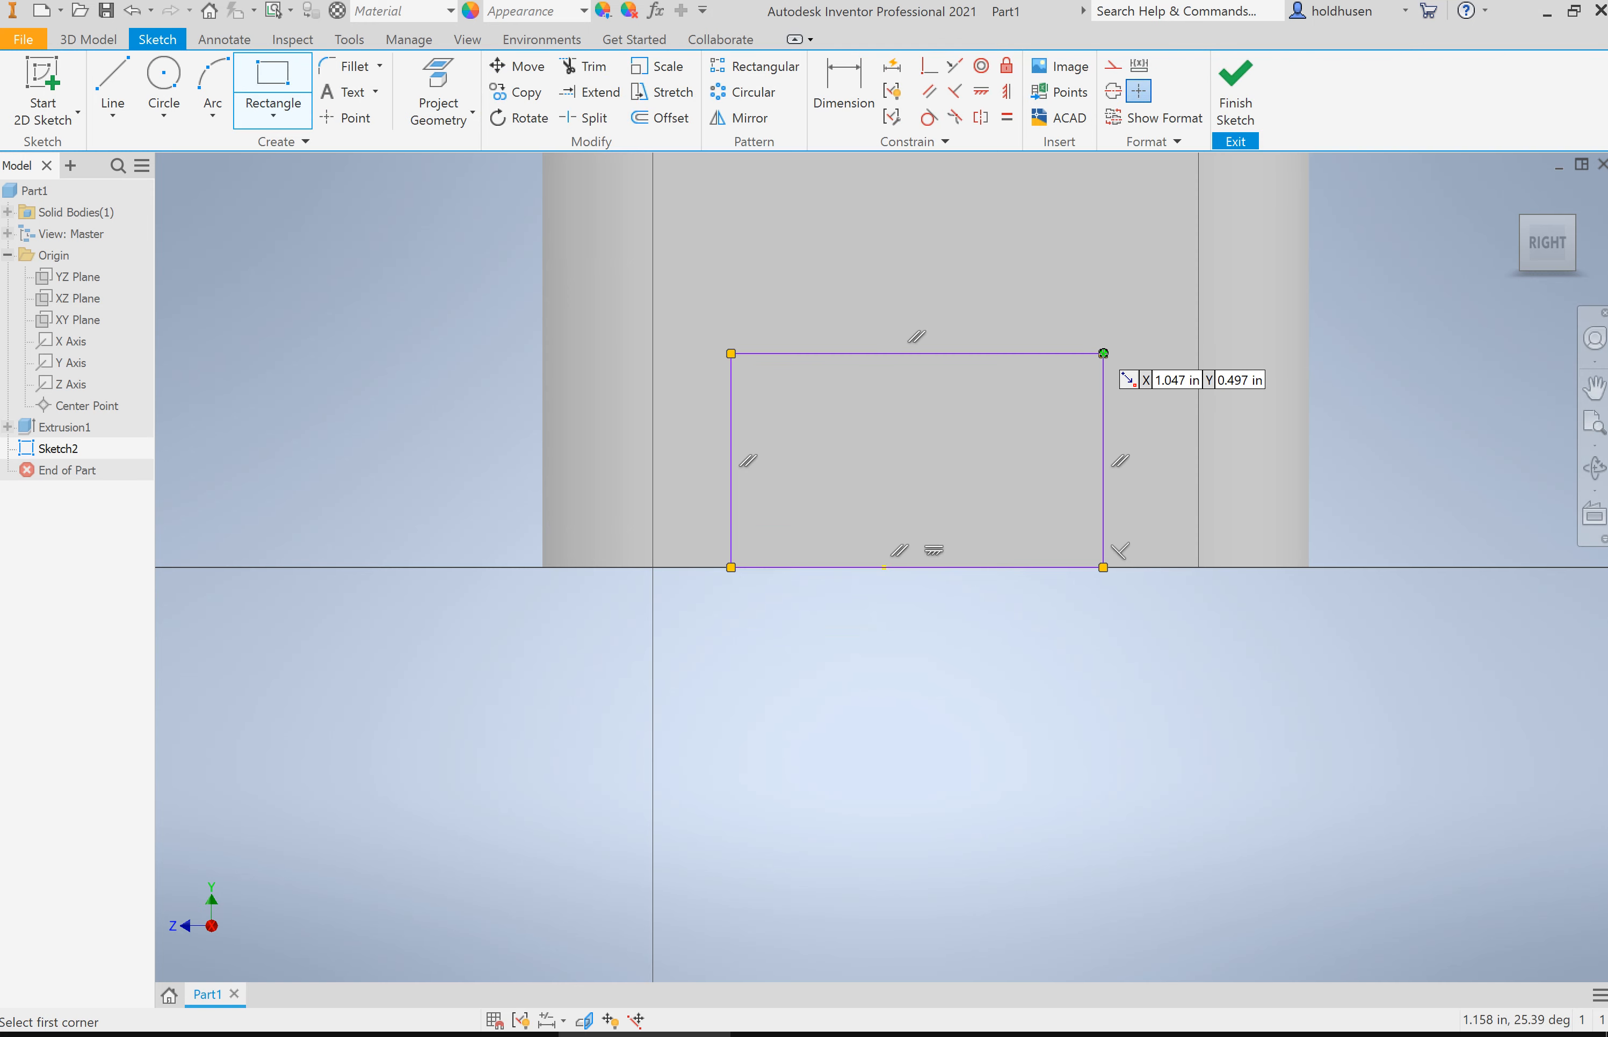
click(1235, 82)
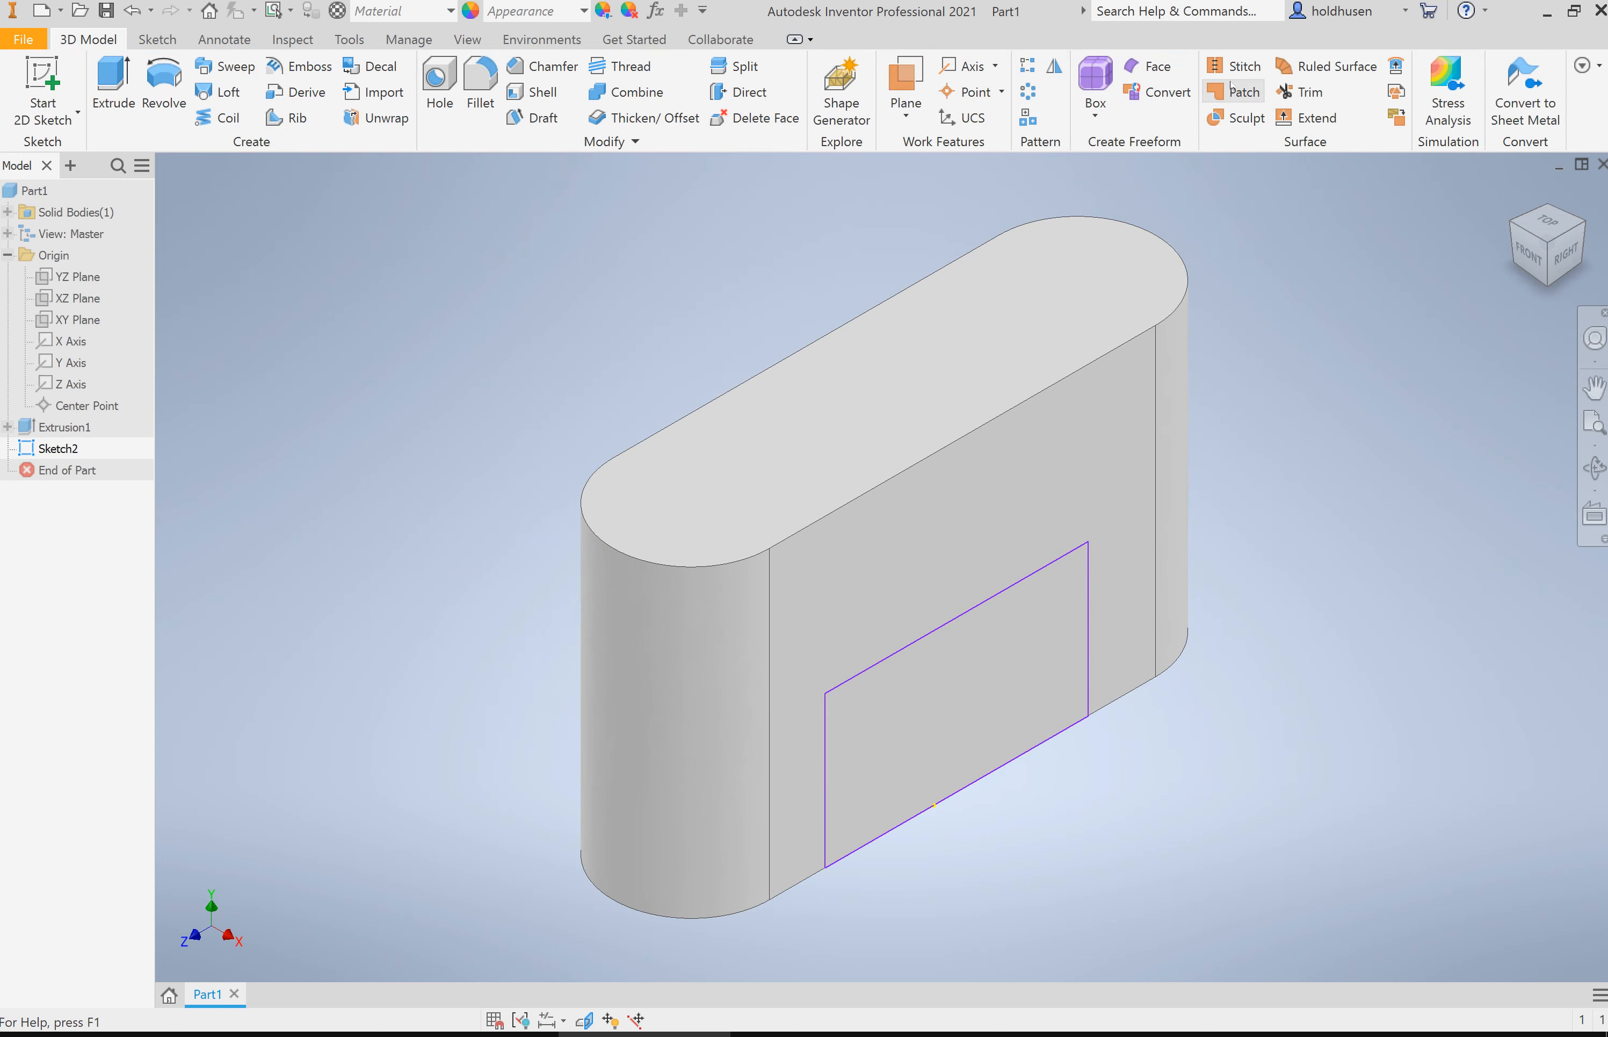
Step: Extrude the rectangle as a 1 in cut into the body to form a notch
click(113, 84)
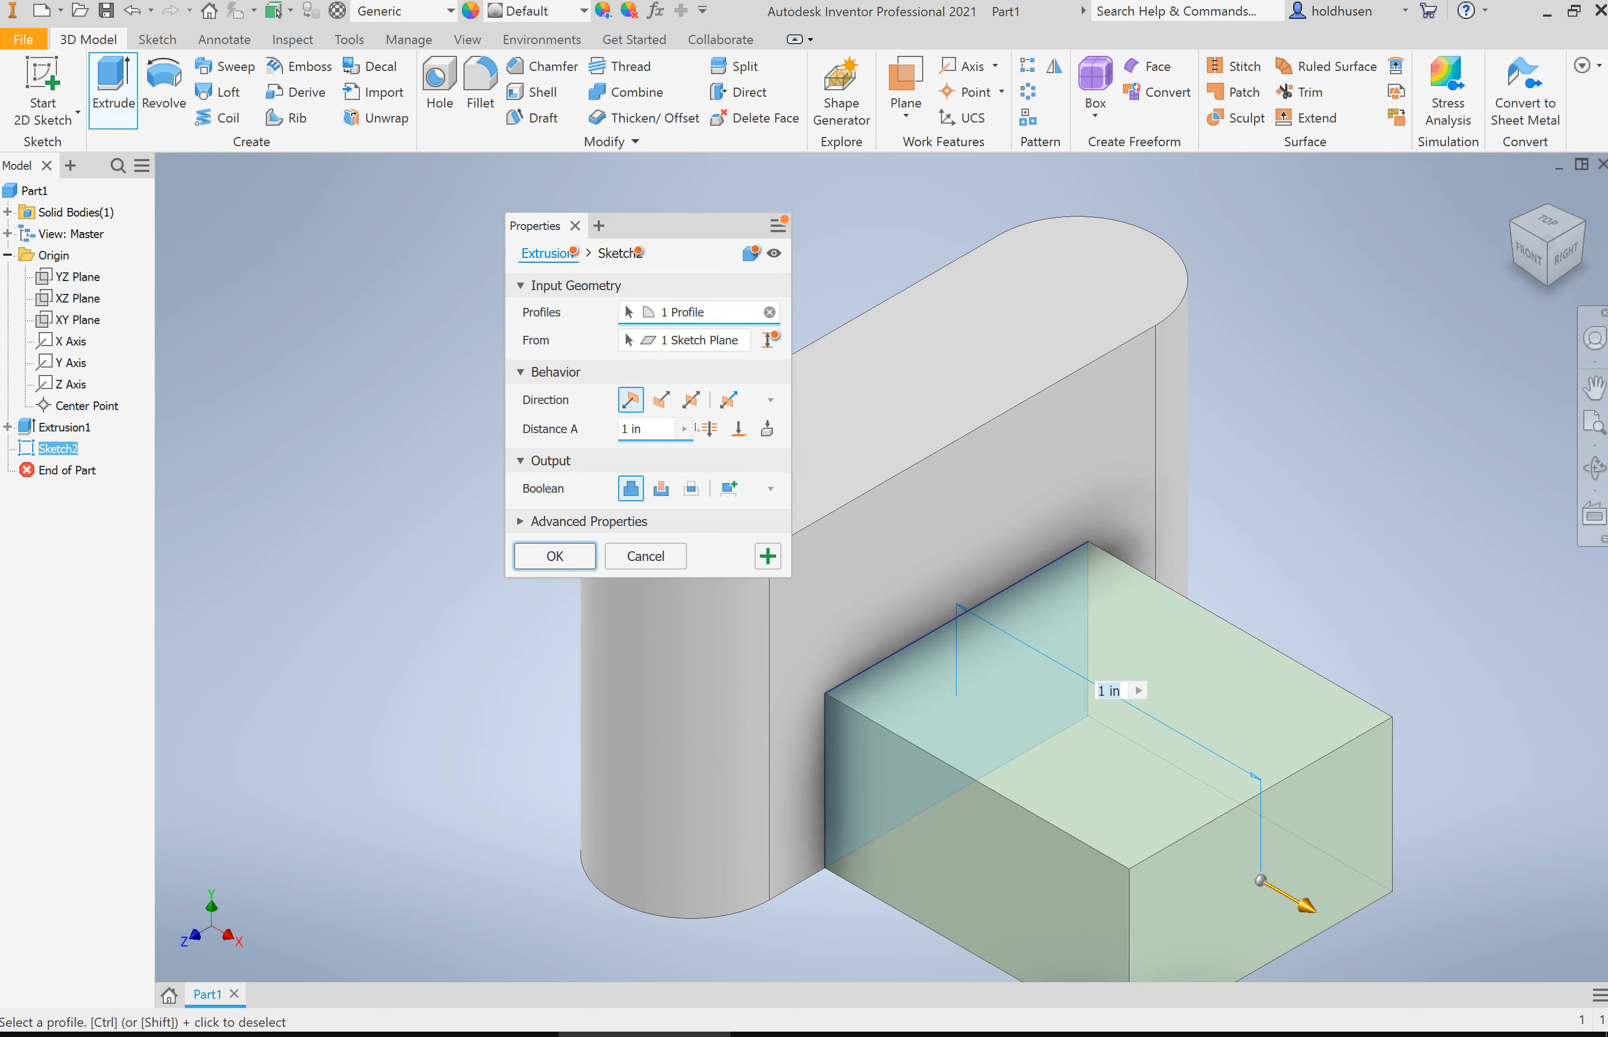
click(661, 488)
click(549, 553)
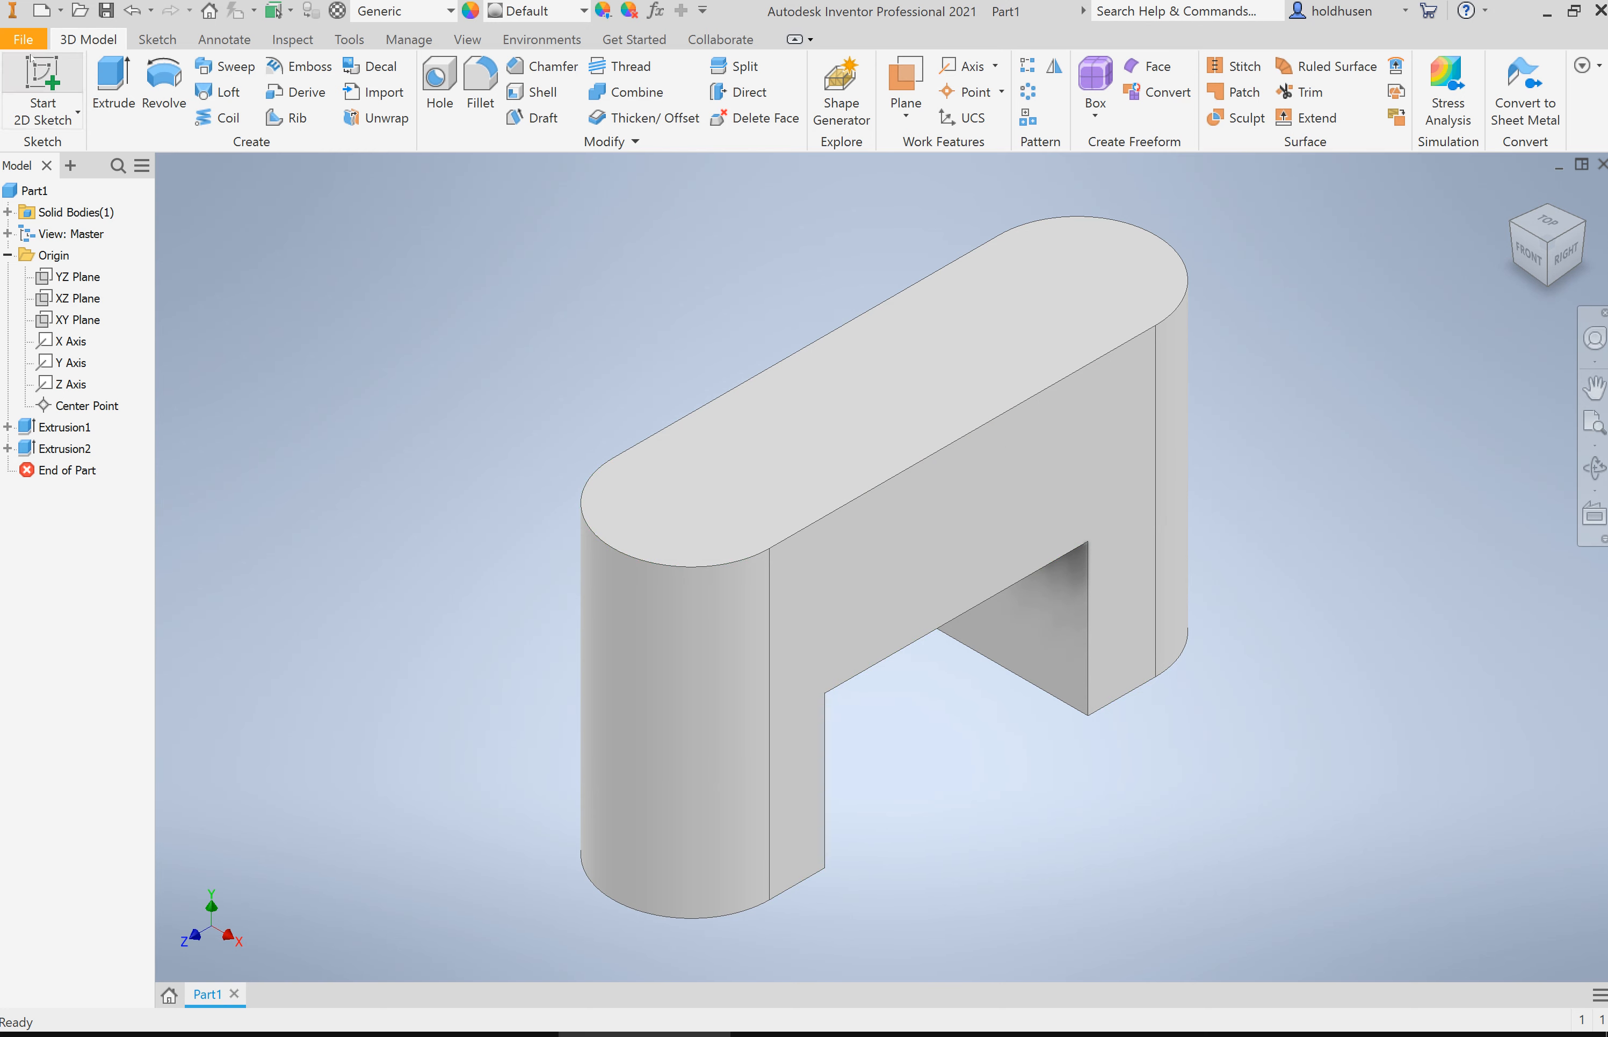
Step: Sketch a circle about 0.1 in in diameter near the middle of the notch's downward-facing inner face and finish the sketch
click(42, 88)
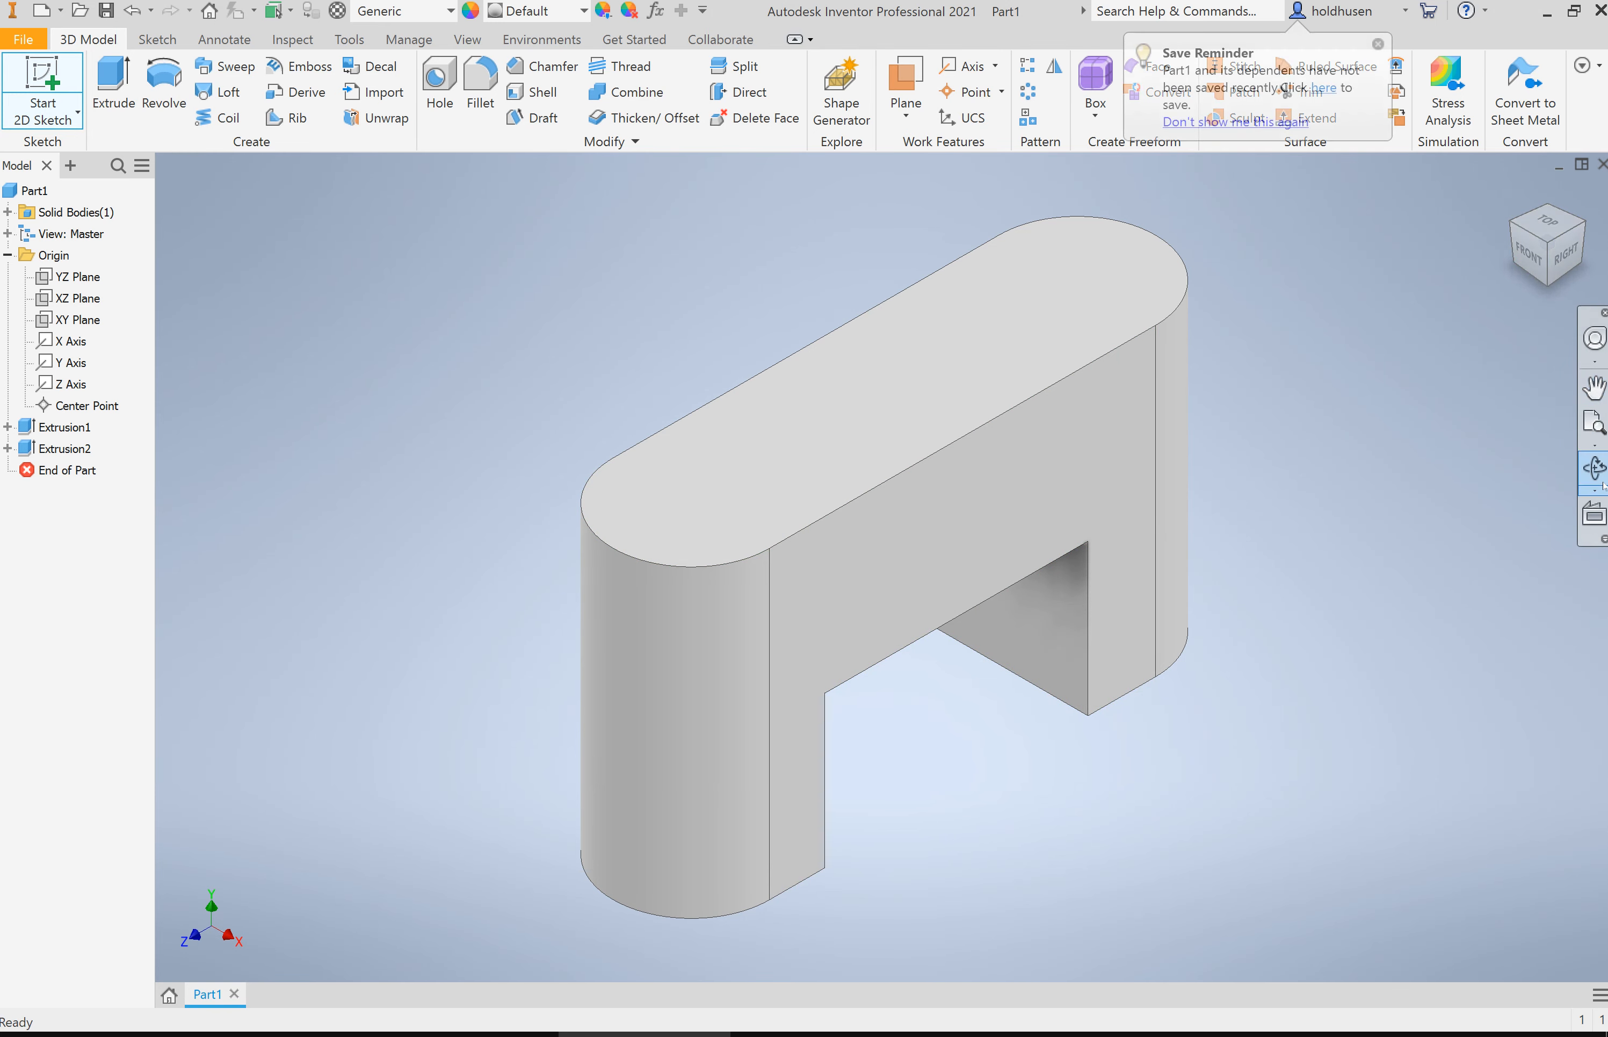
click(1595, 468)
drag(1052, 546, 1037, 504)
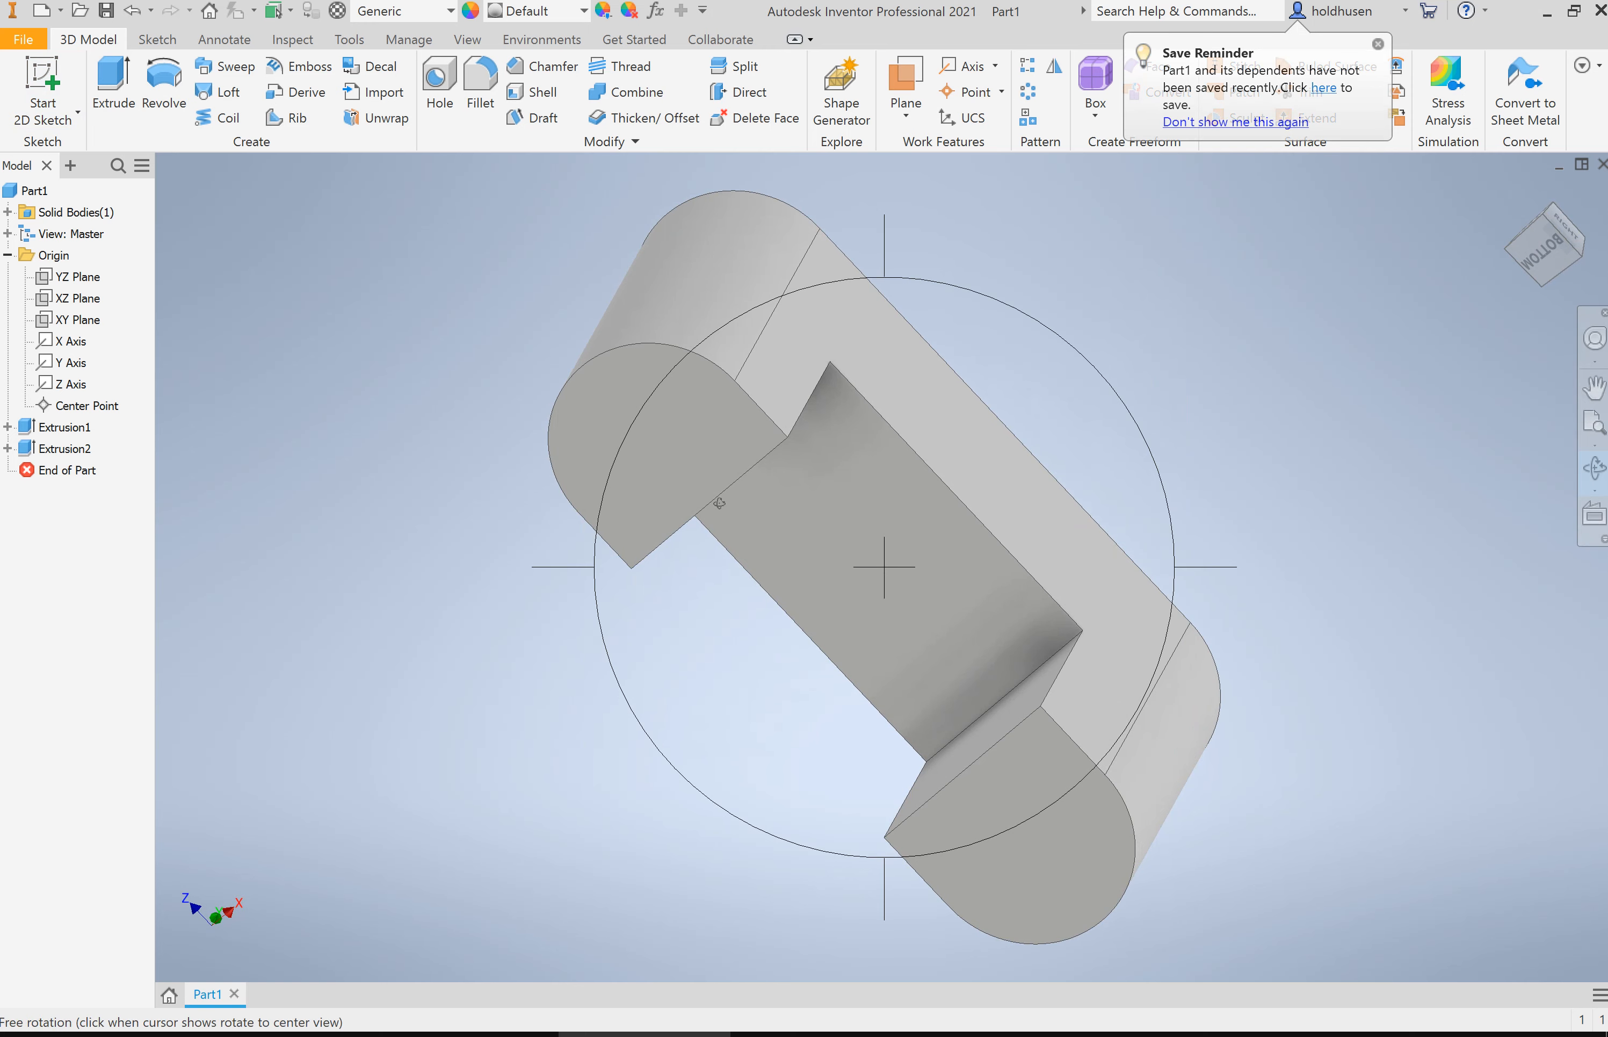
key(s)
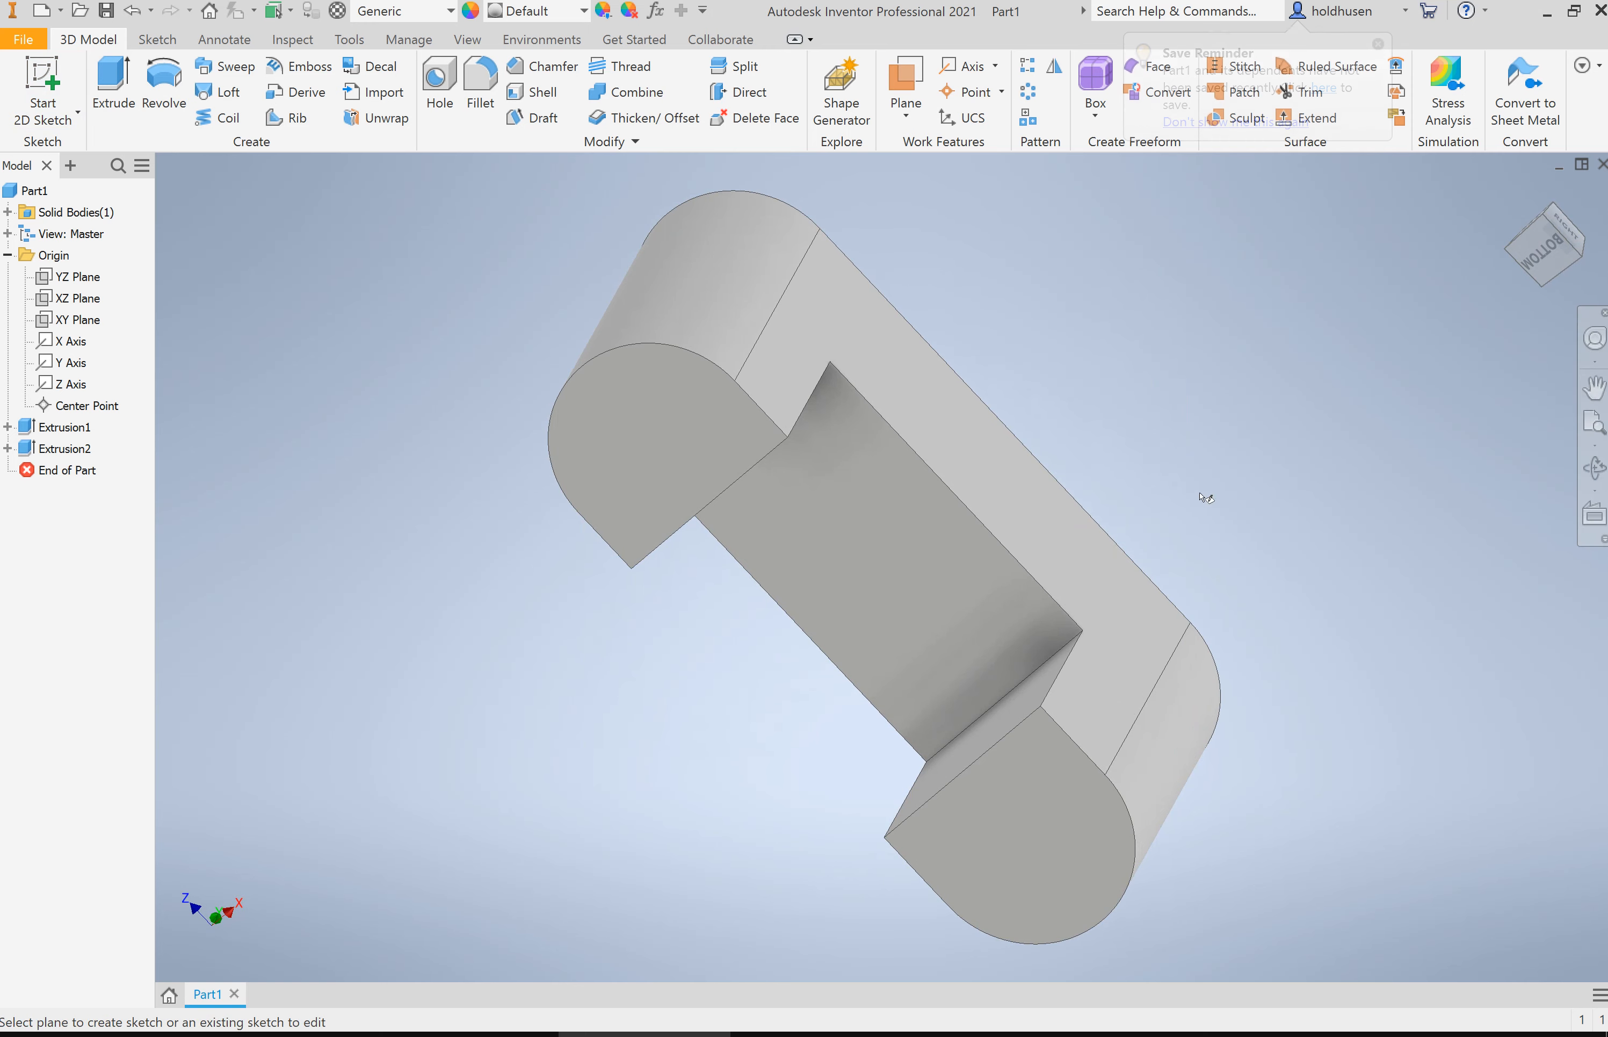
click(885, 528)
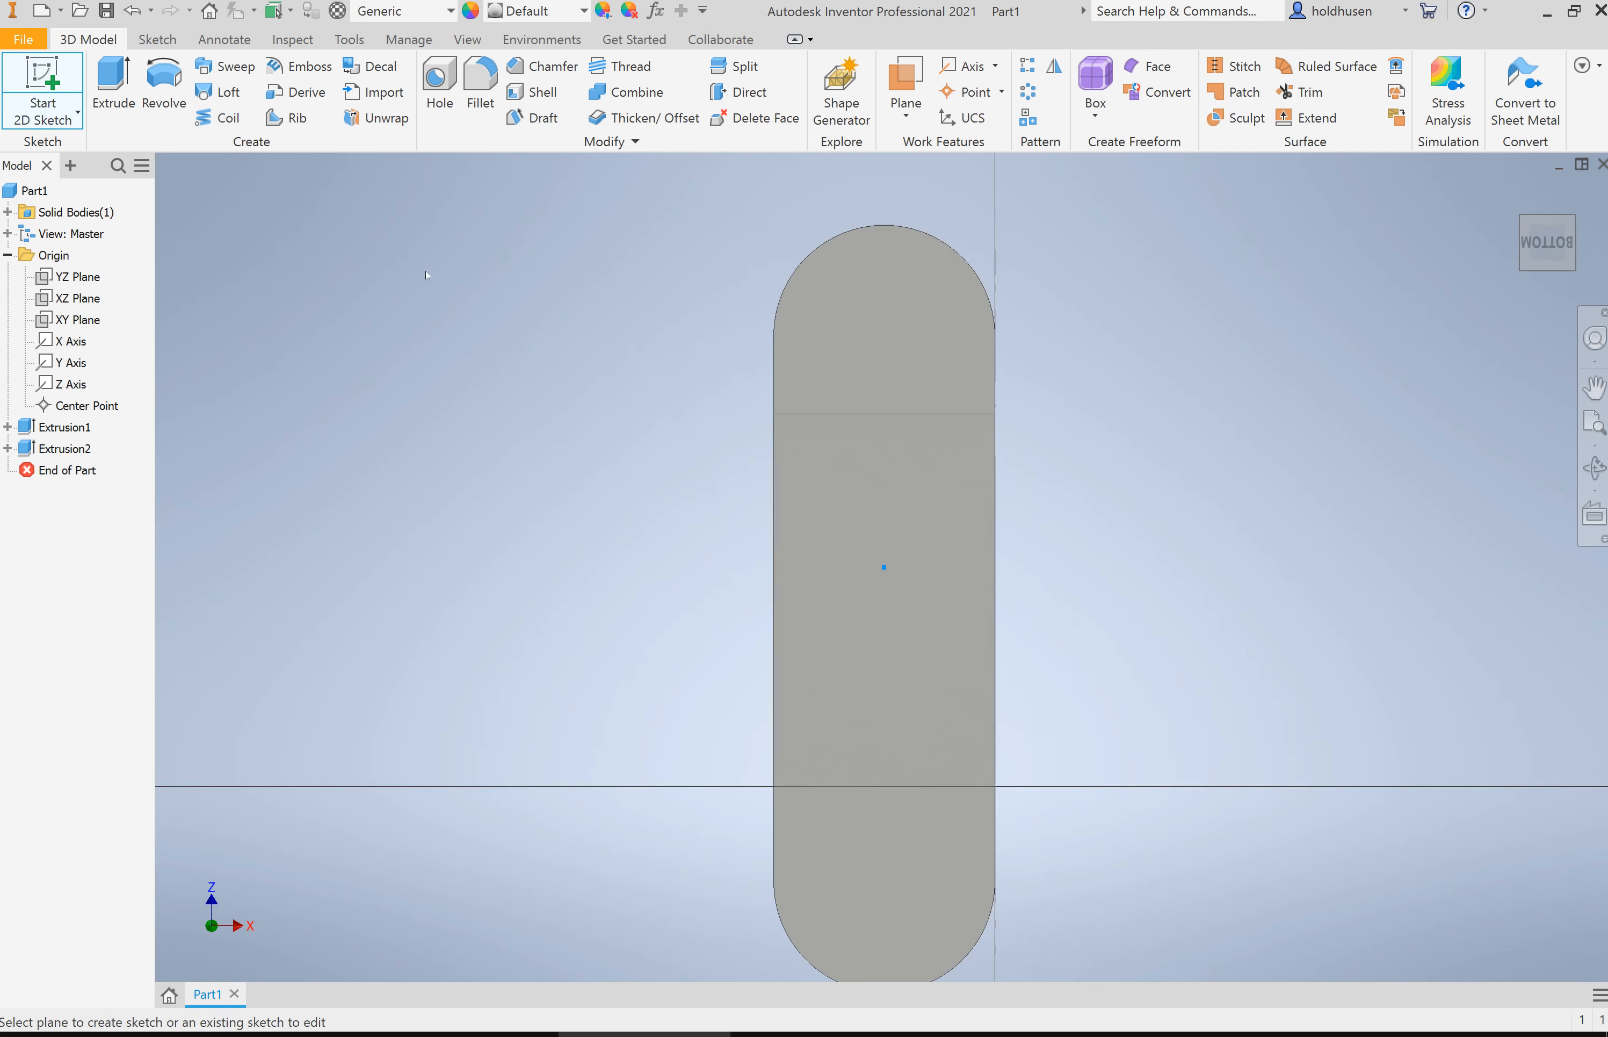
click(166, 85)
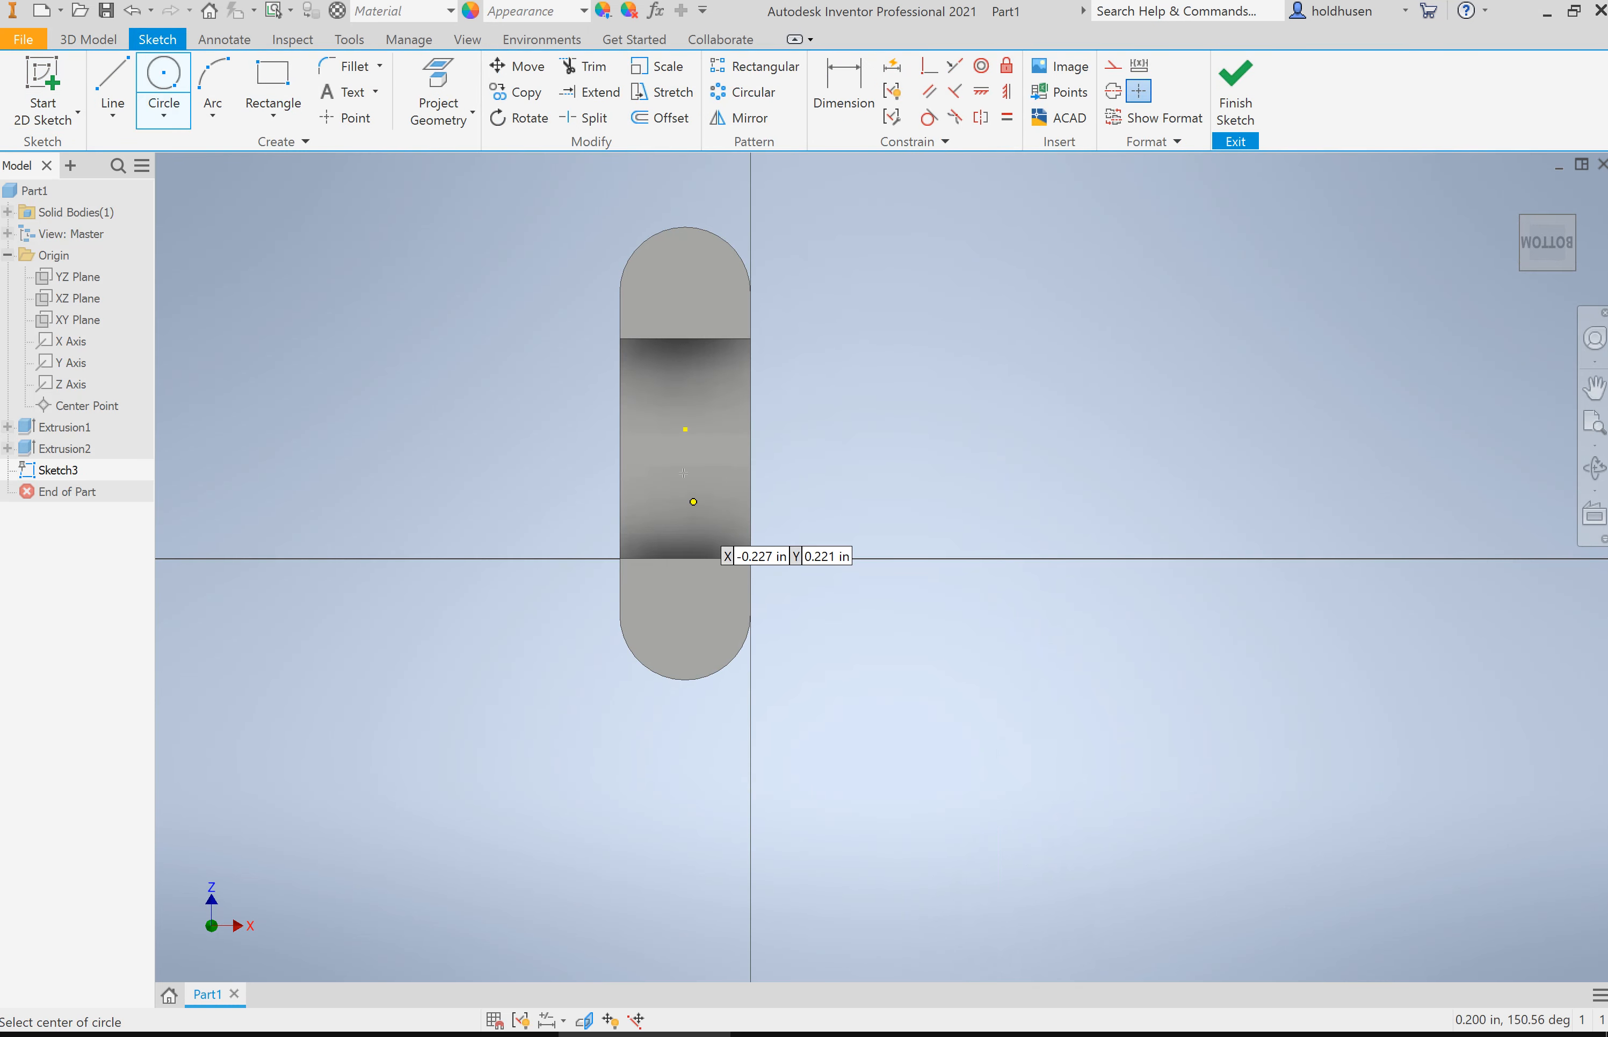
click(696, 459)
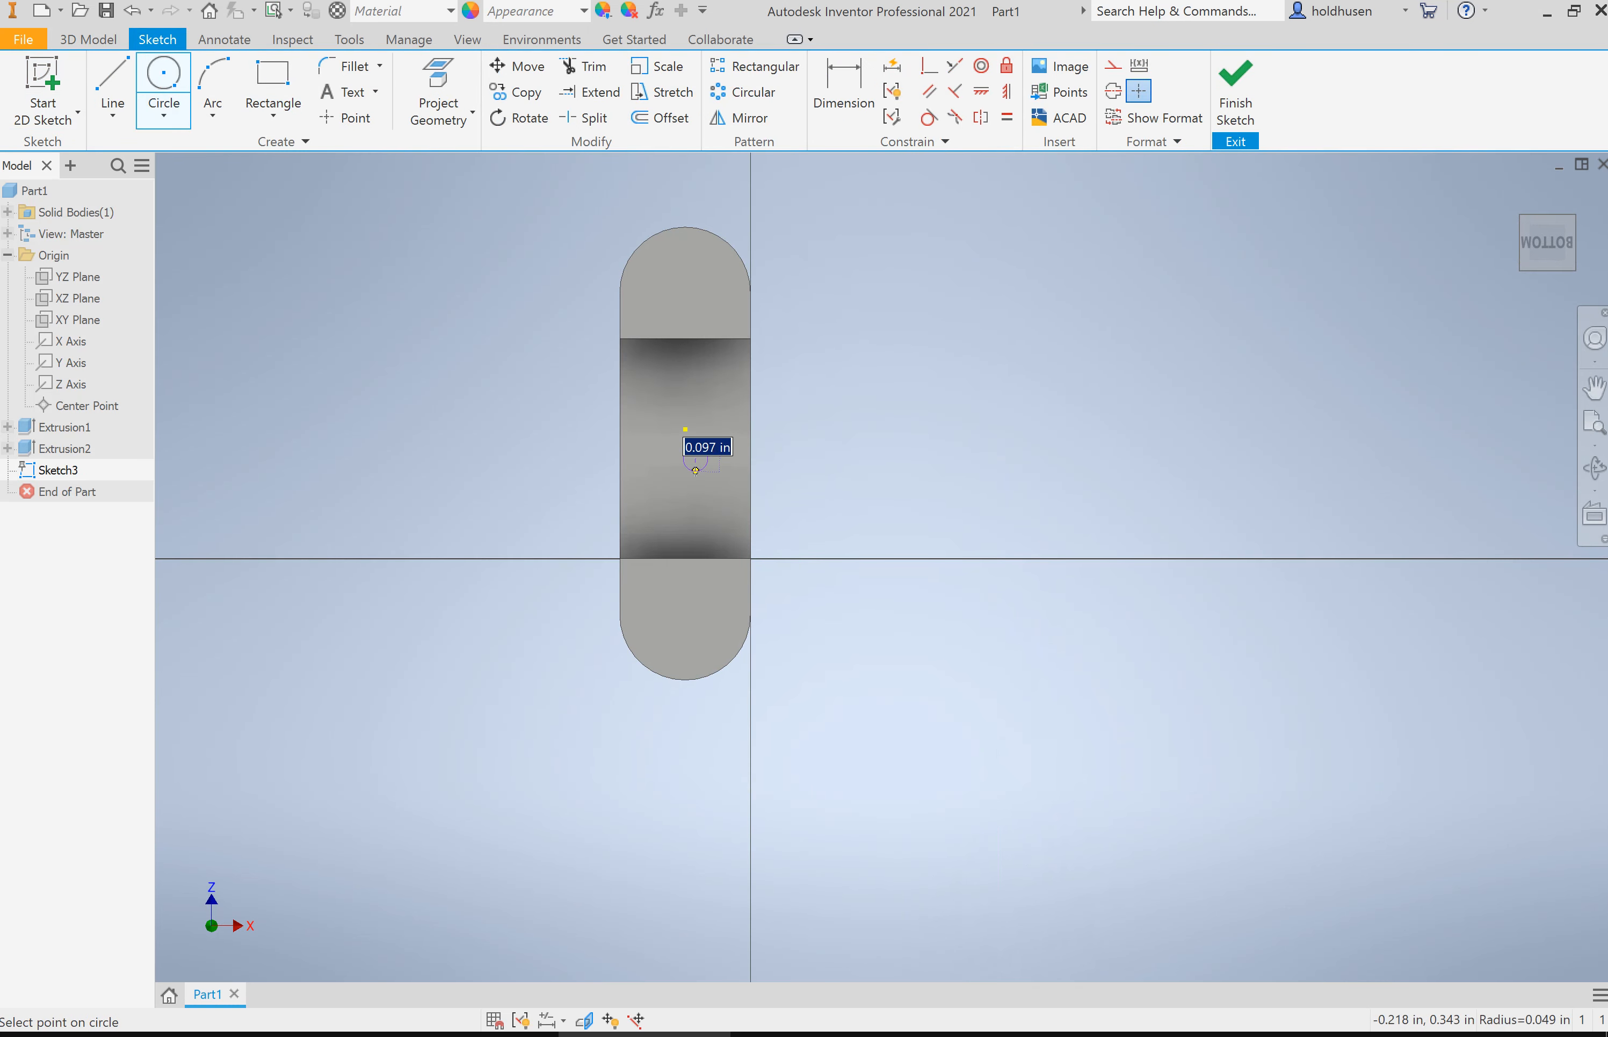
click(696, 471)
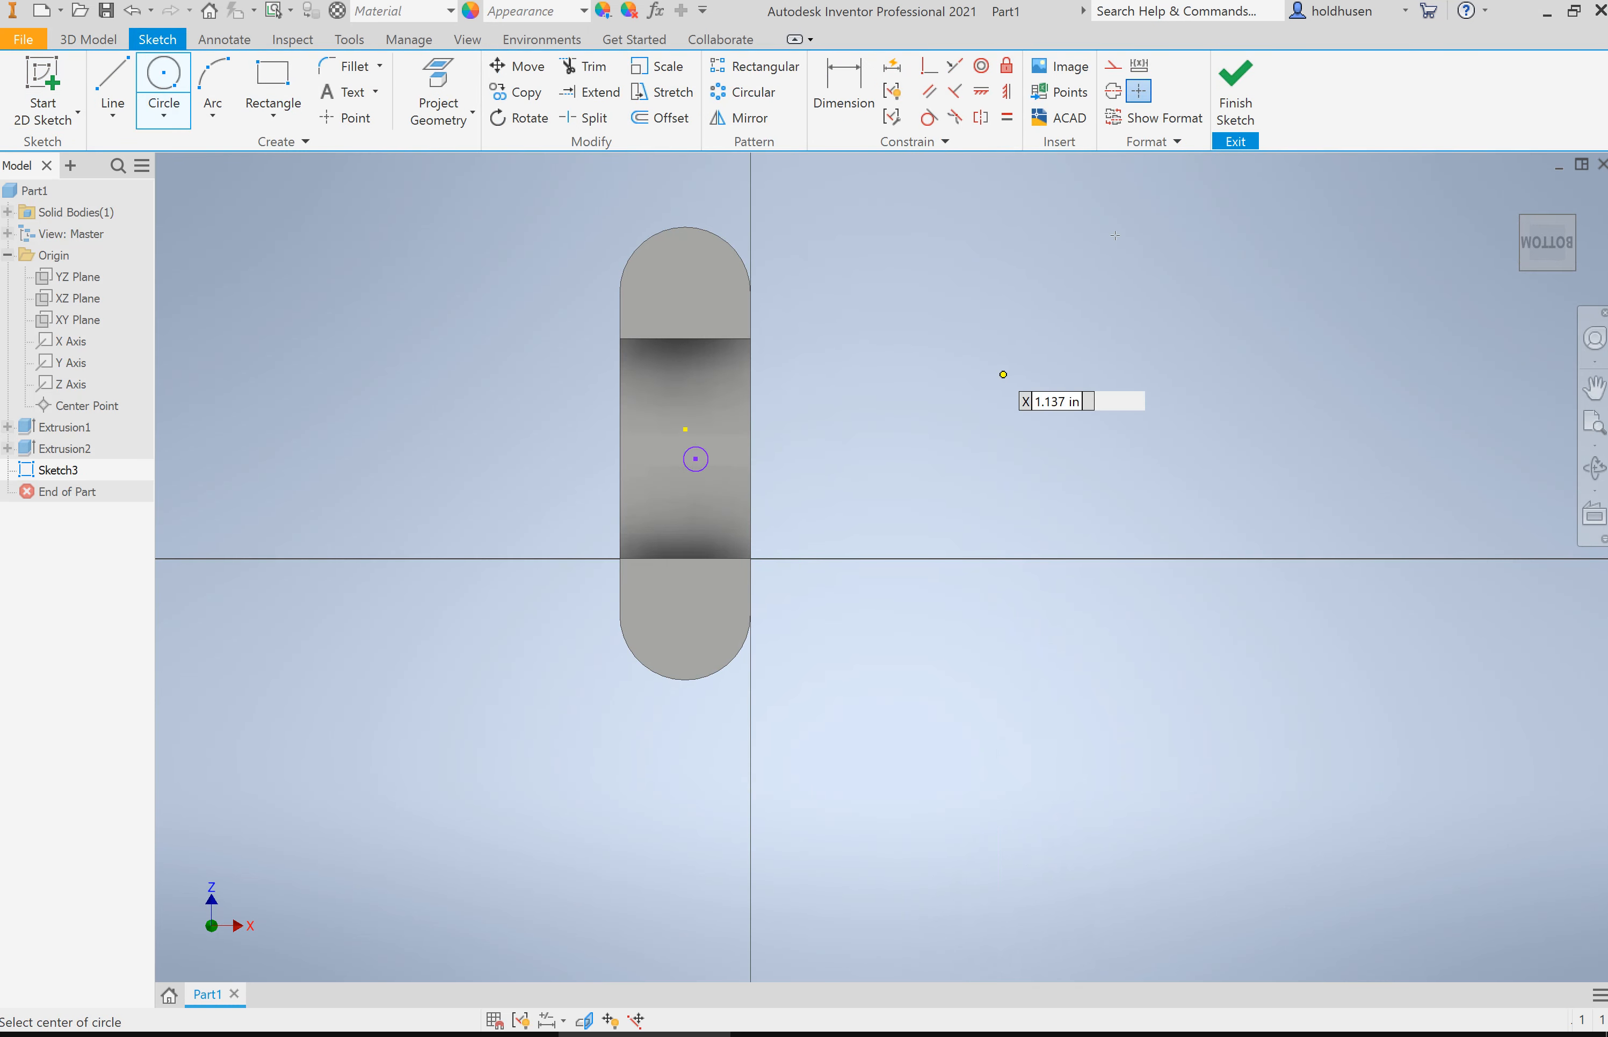
click(1233, 95)
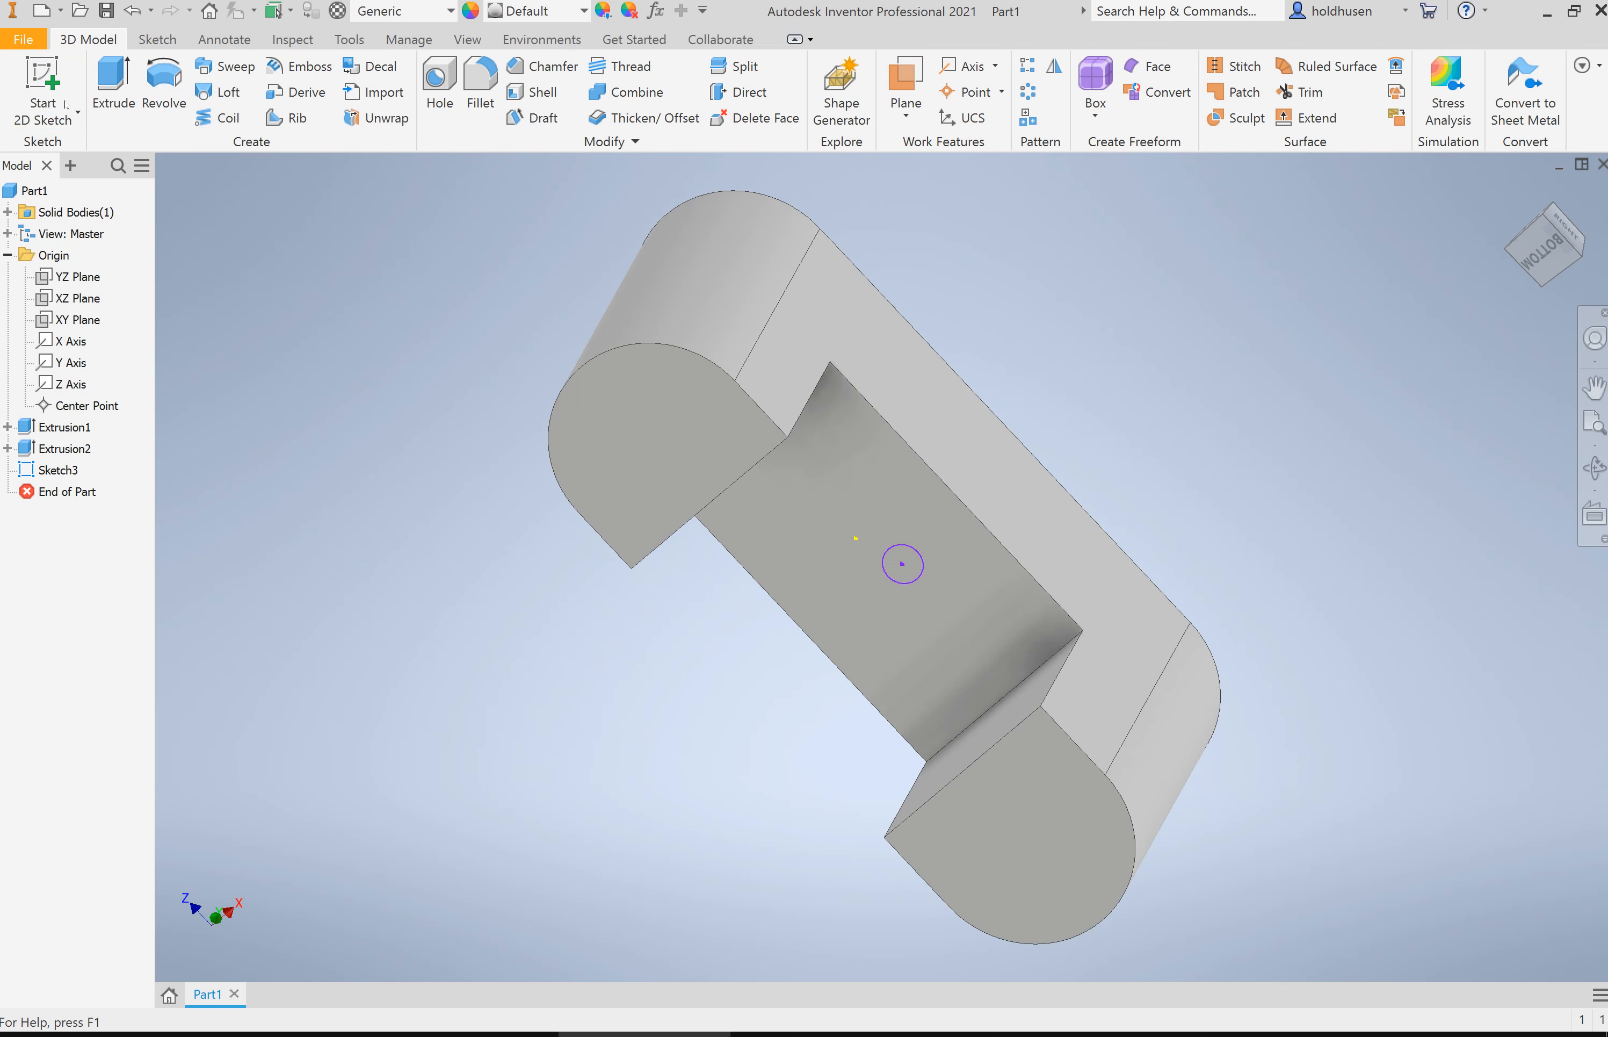
Step: Extrude the circle as a Through All cut to make a hole up through the body
click(113, 81)
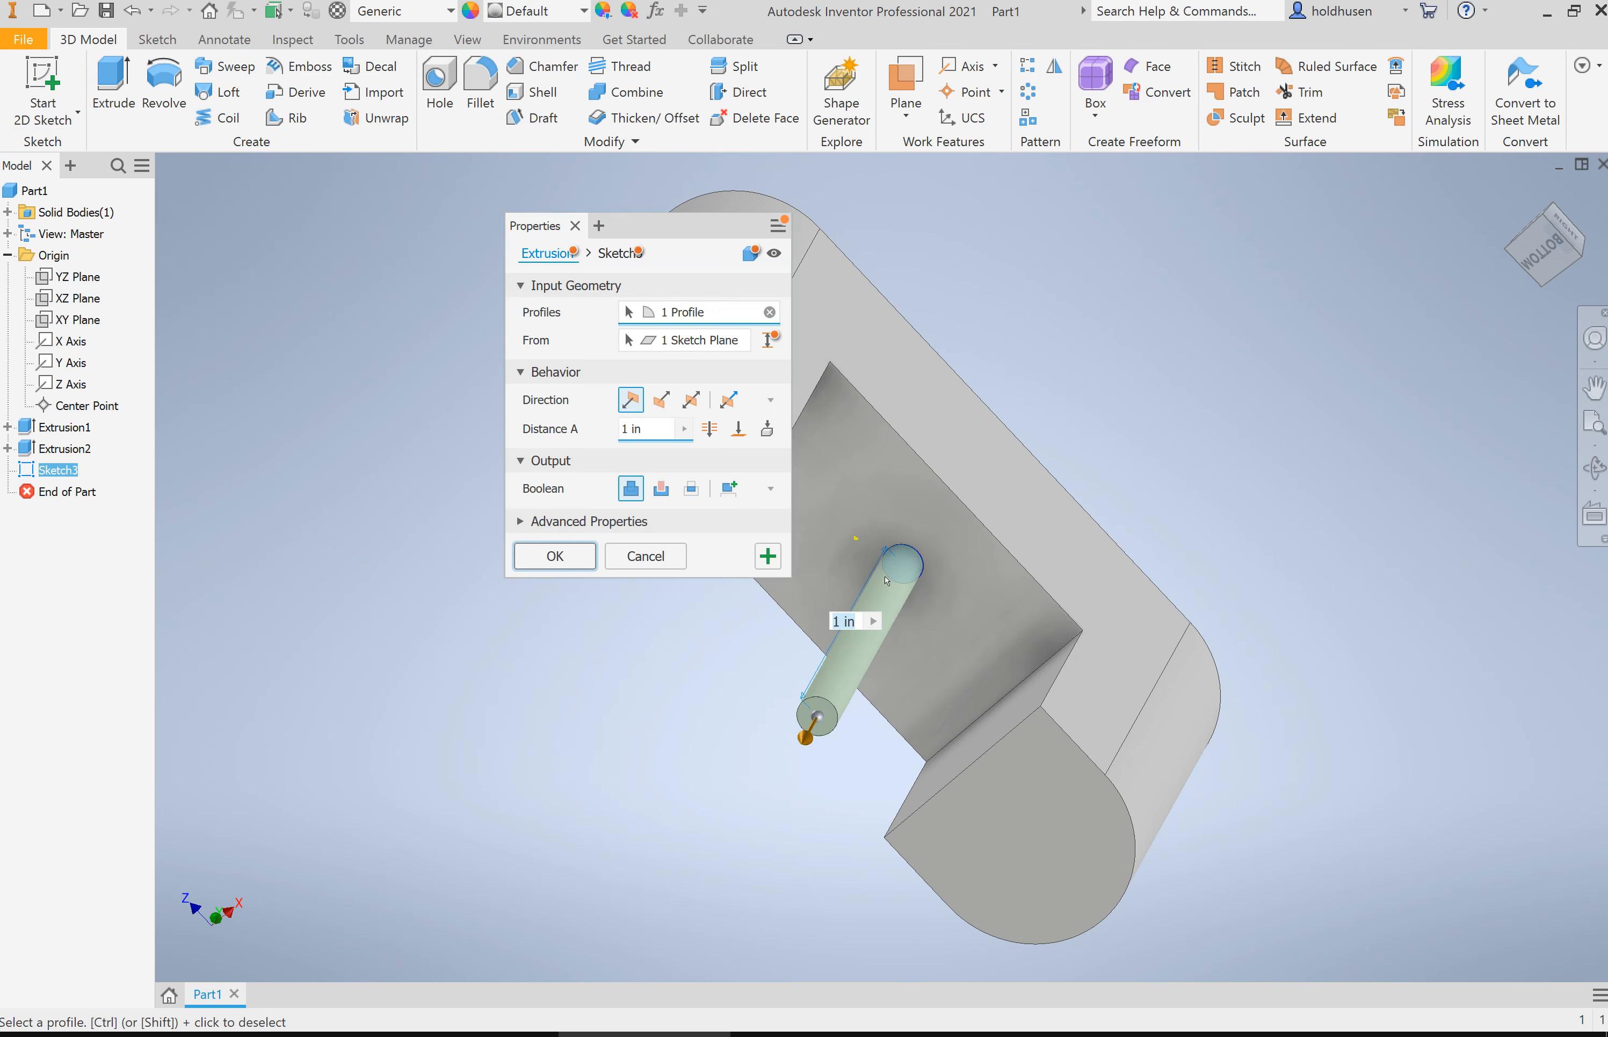
click(662, 489)
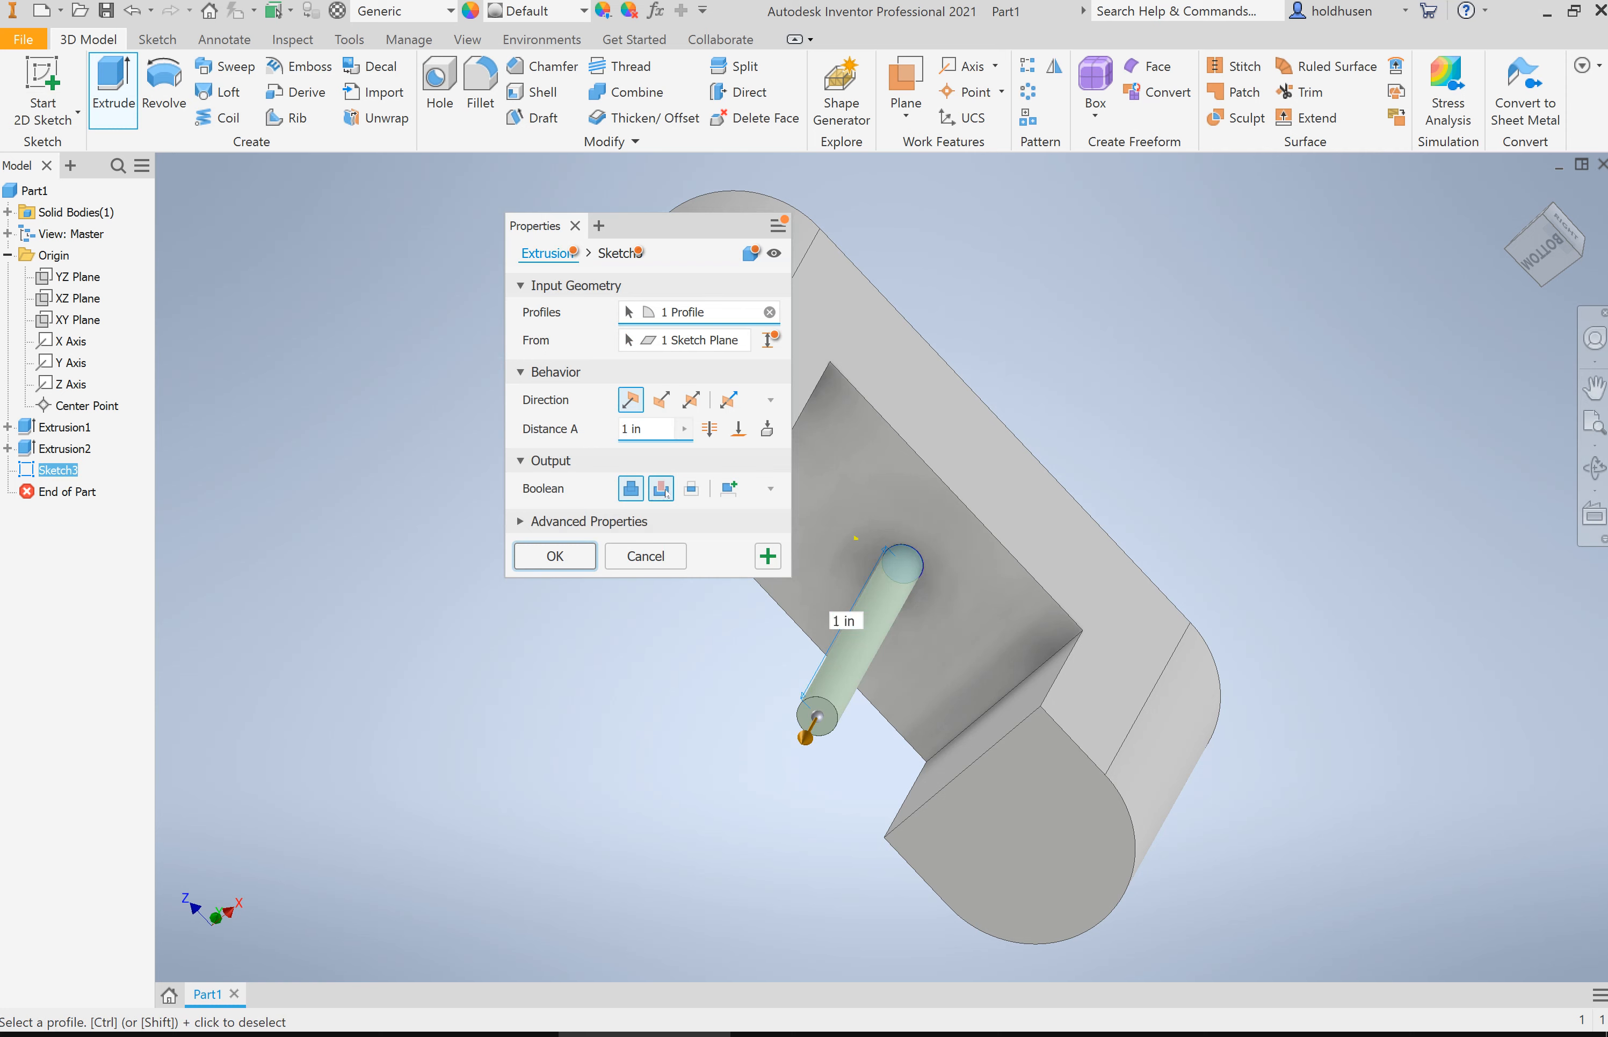
click(713, 430)
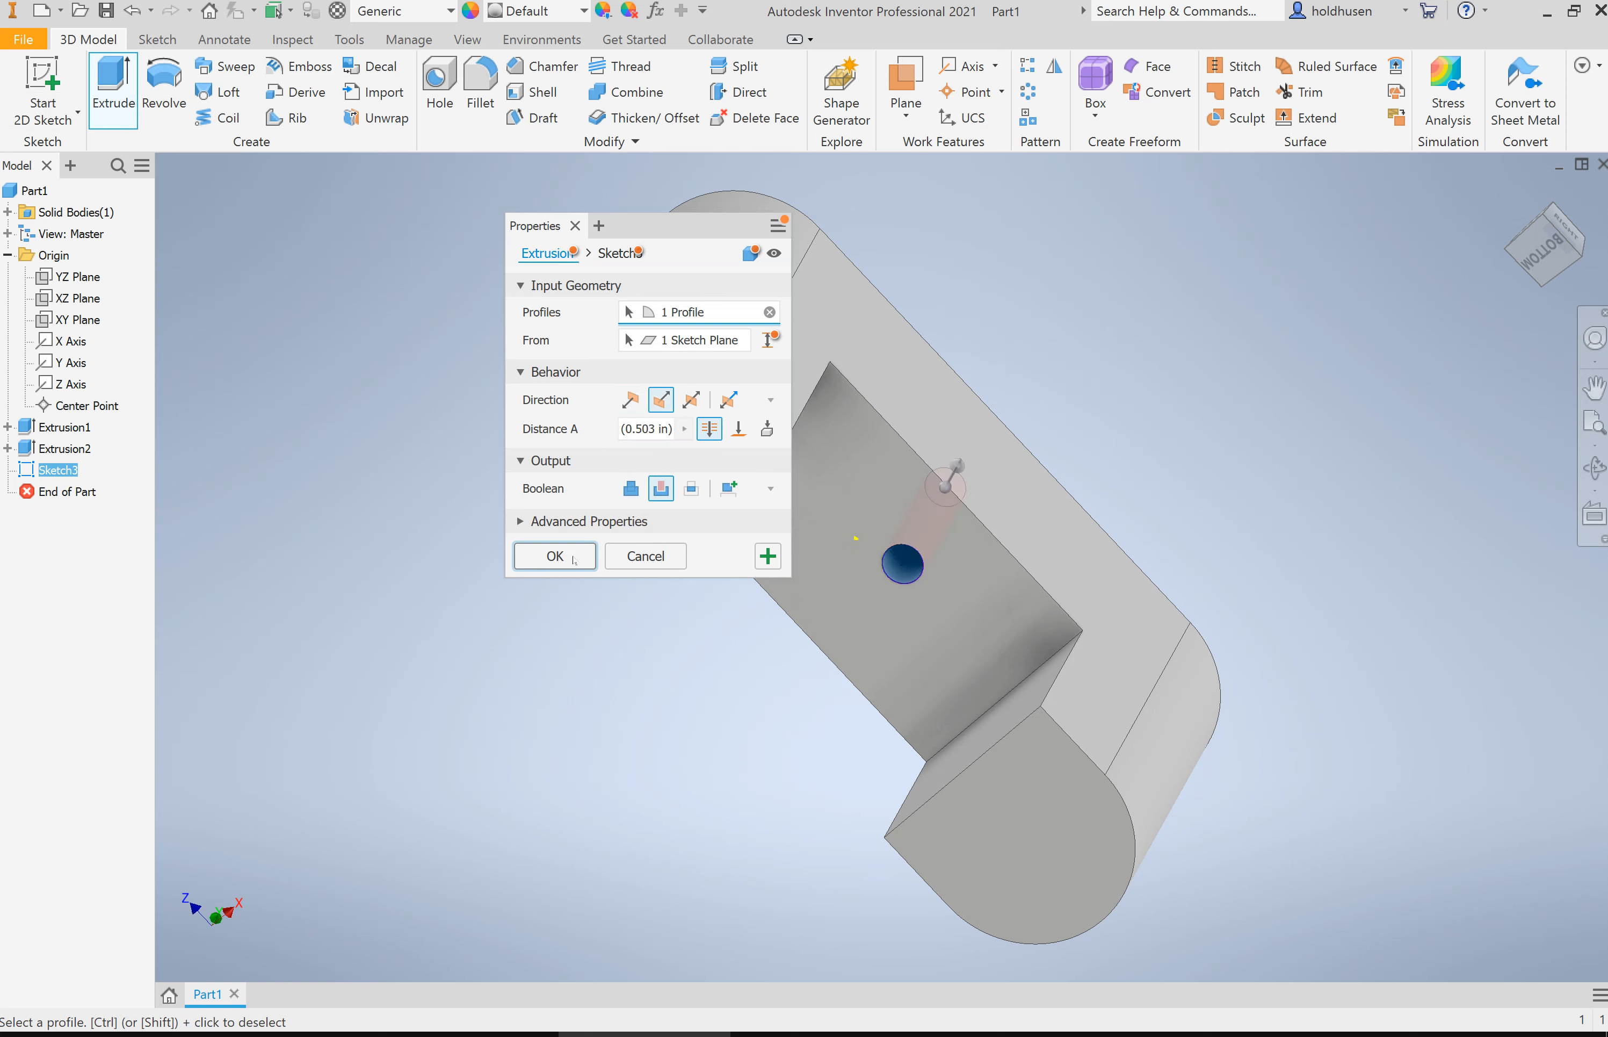
click(554, 556)
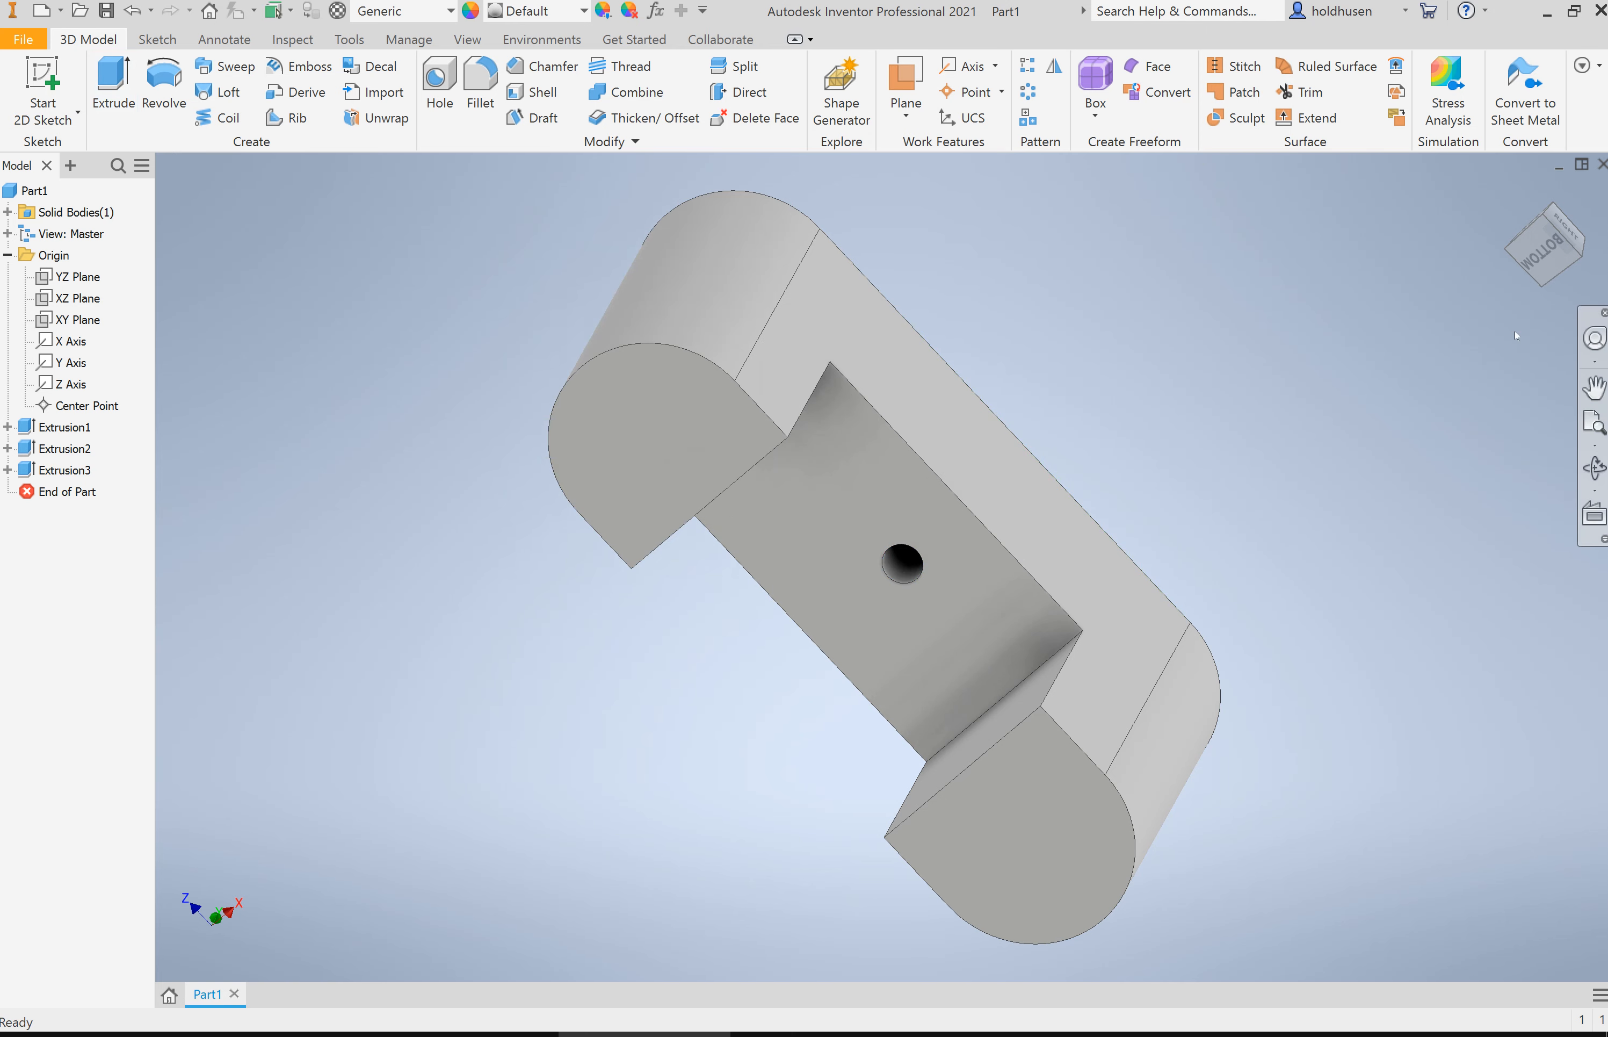
Step: Suppress the hole's extrusion feature
click(1514, 194)
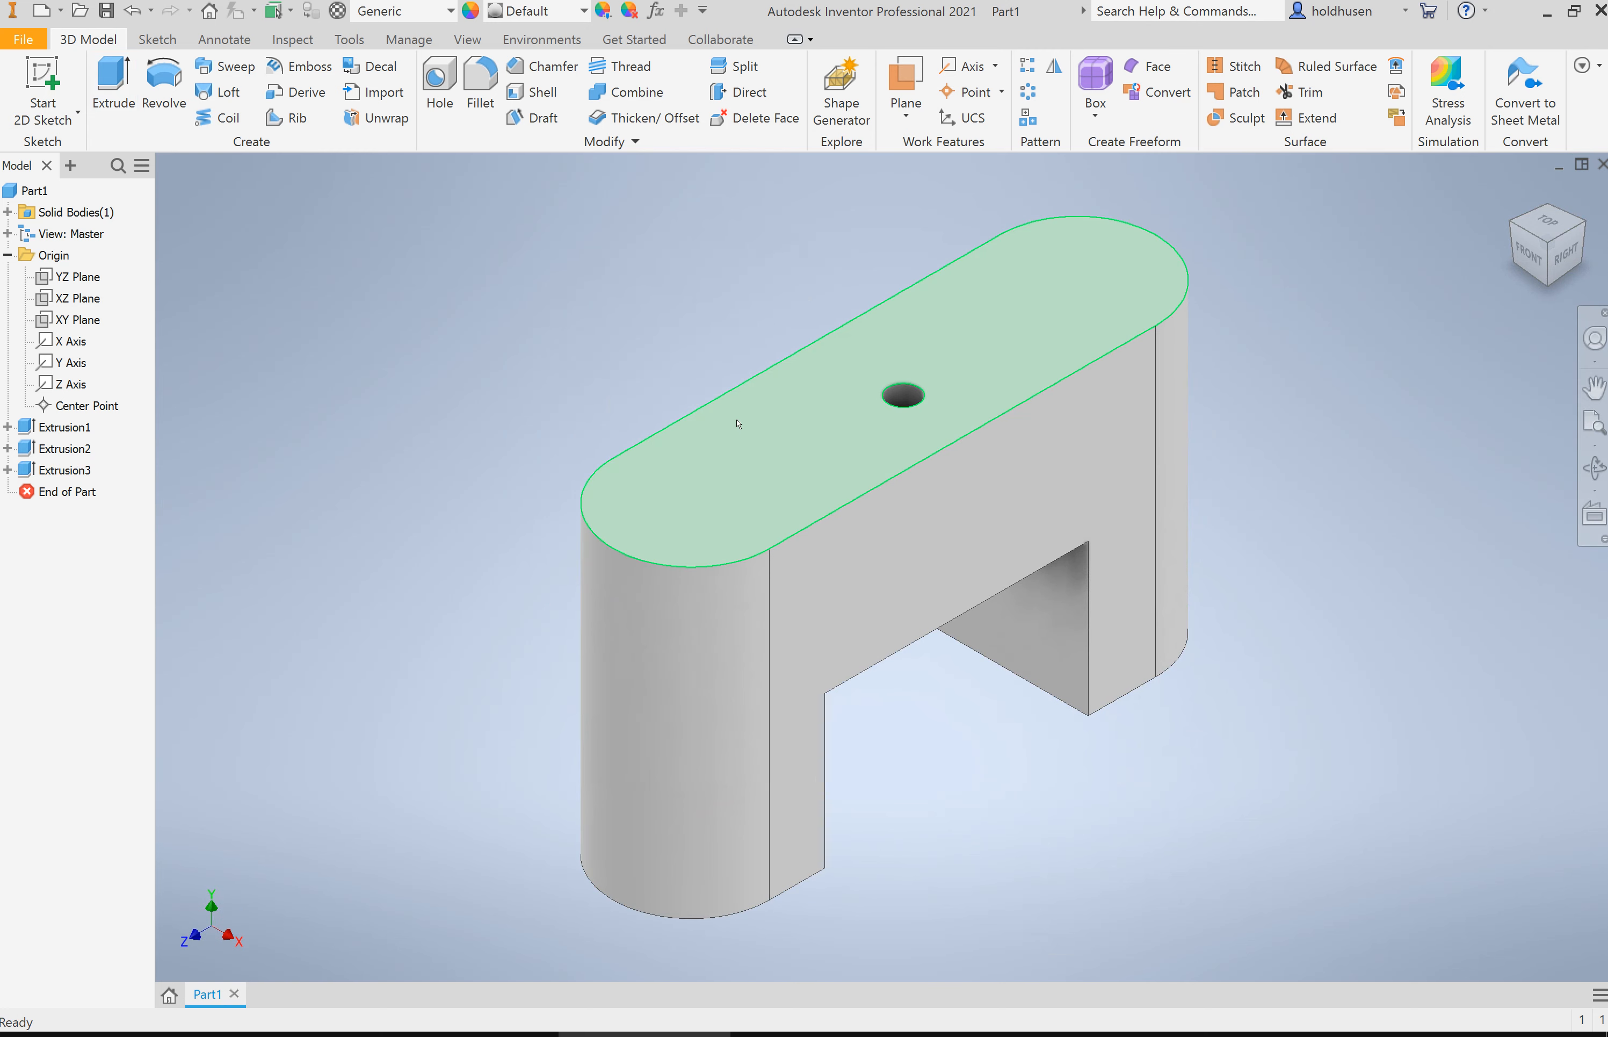
mouse_move(772, 459)
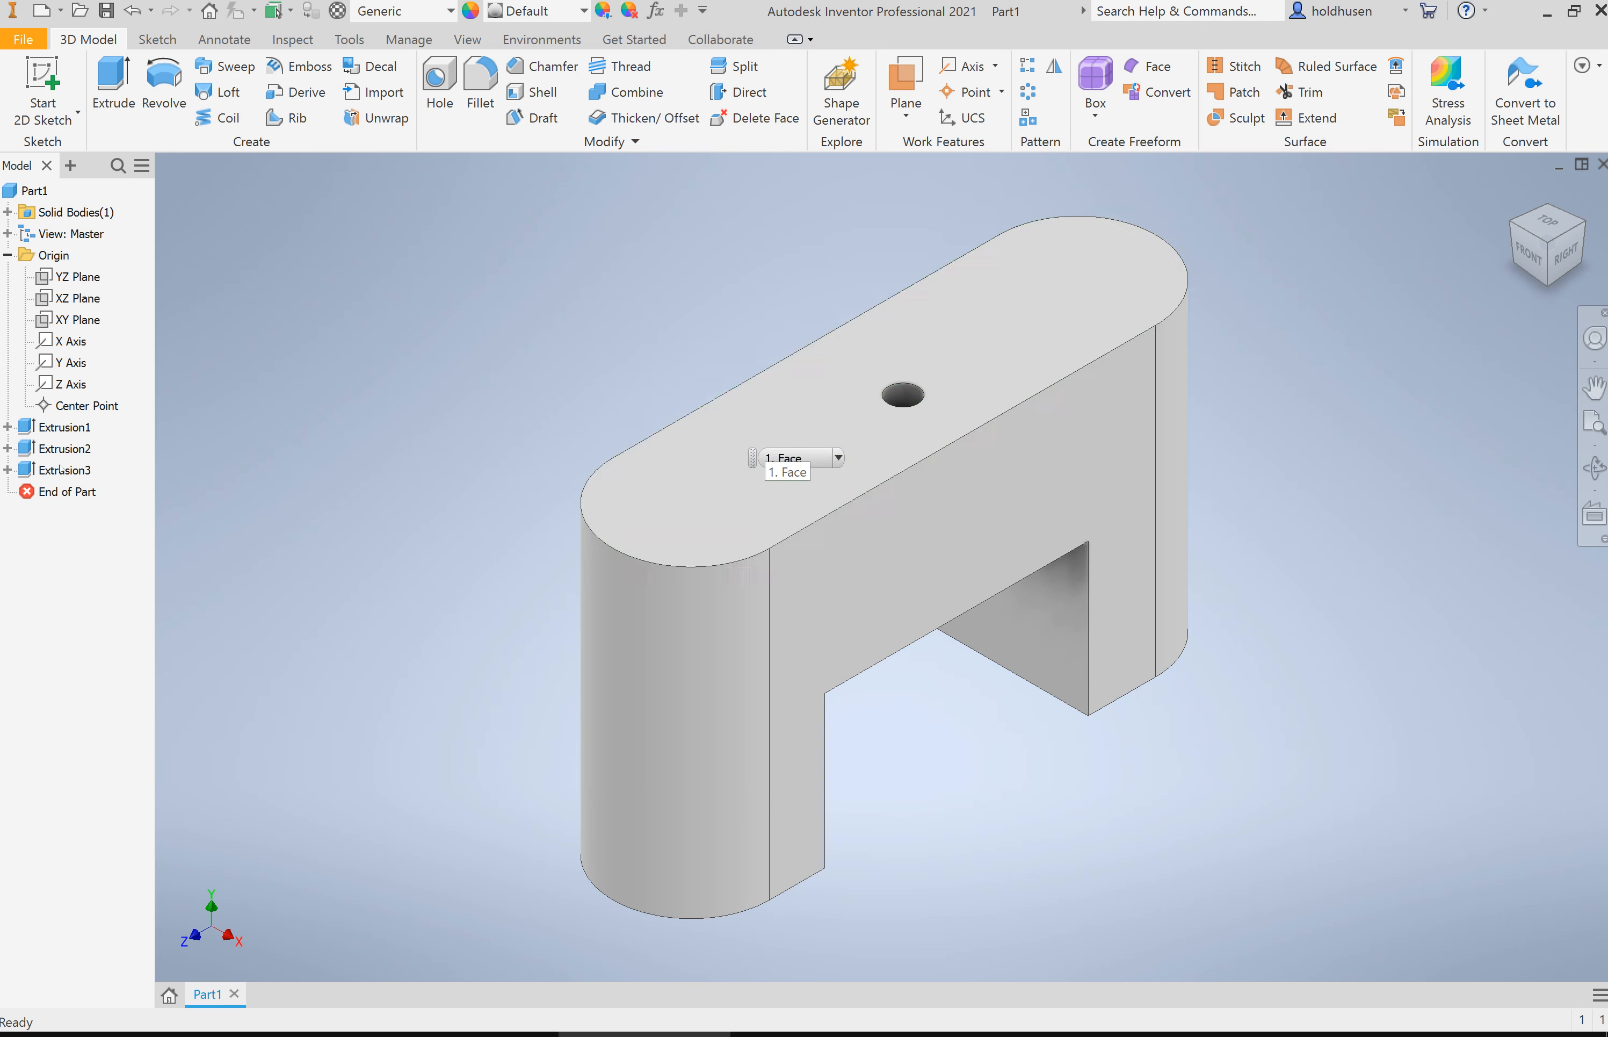
right_click(84, 471)
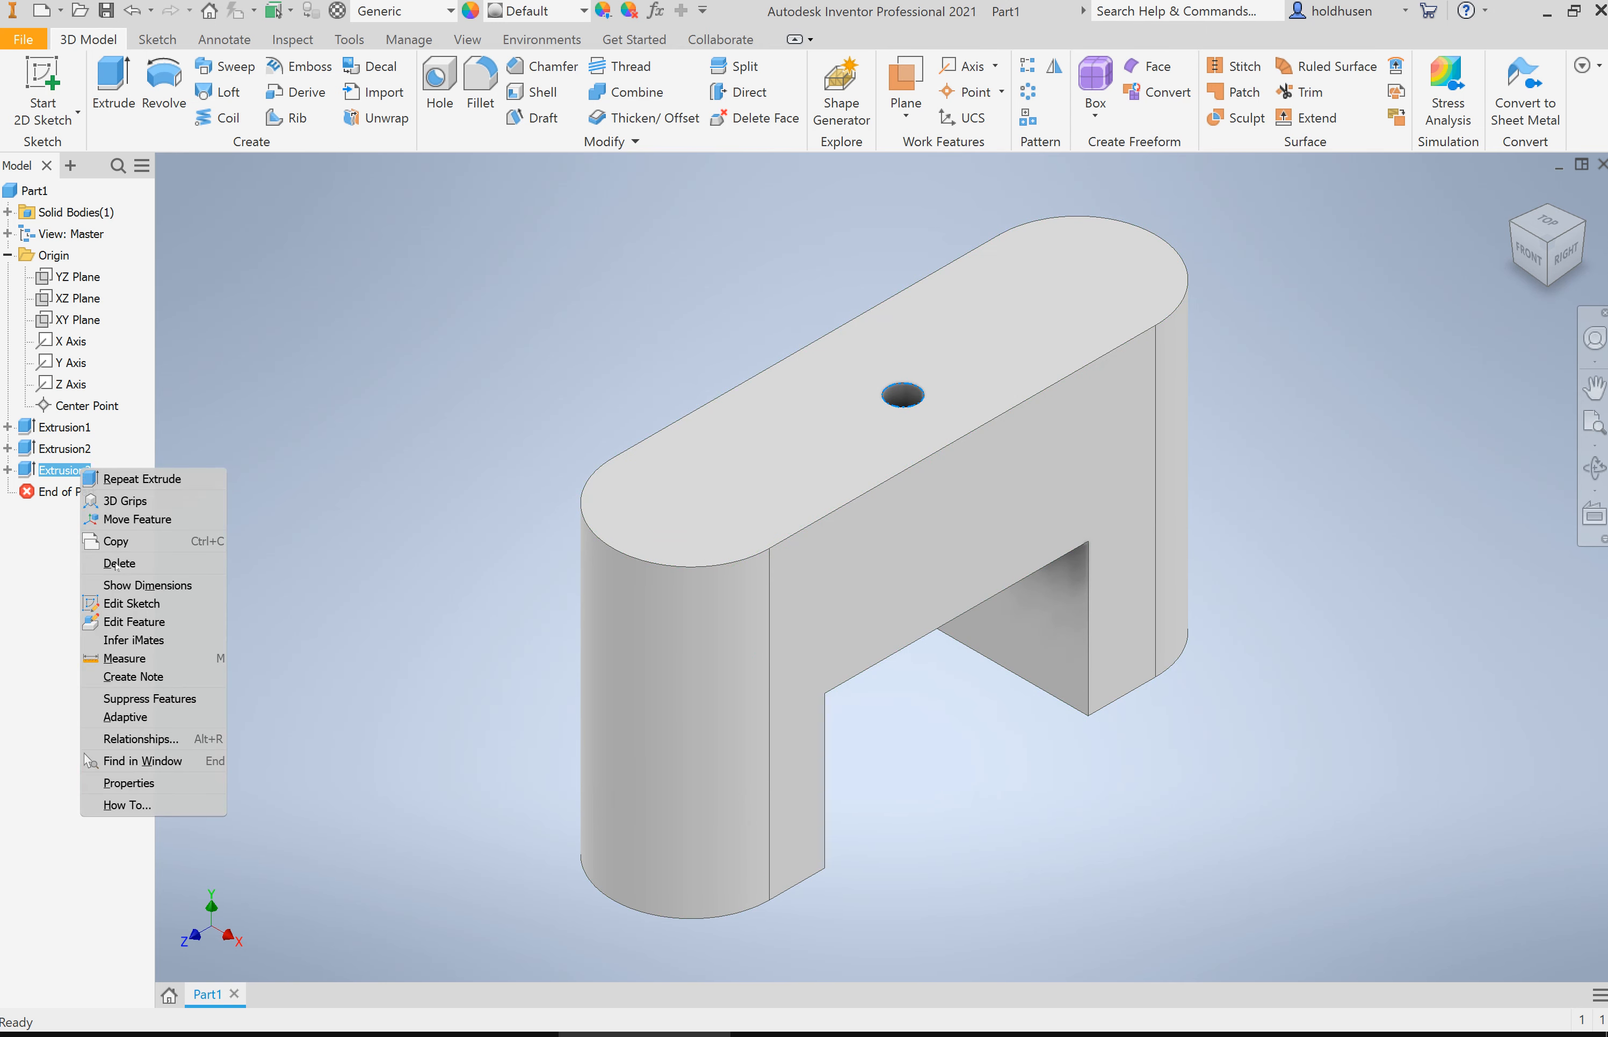
click(161, 699)
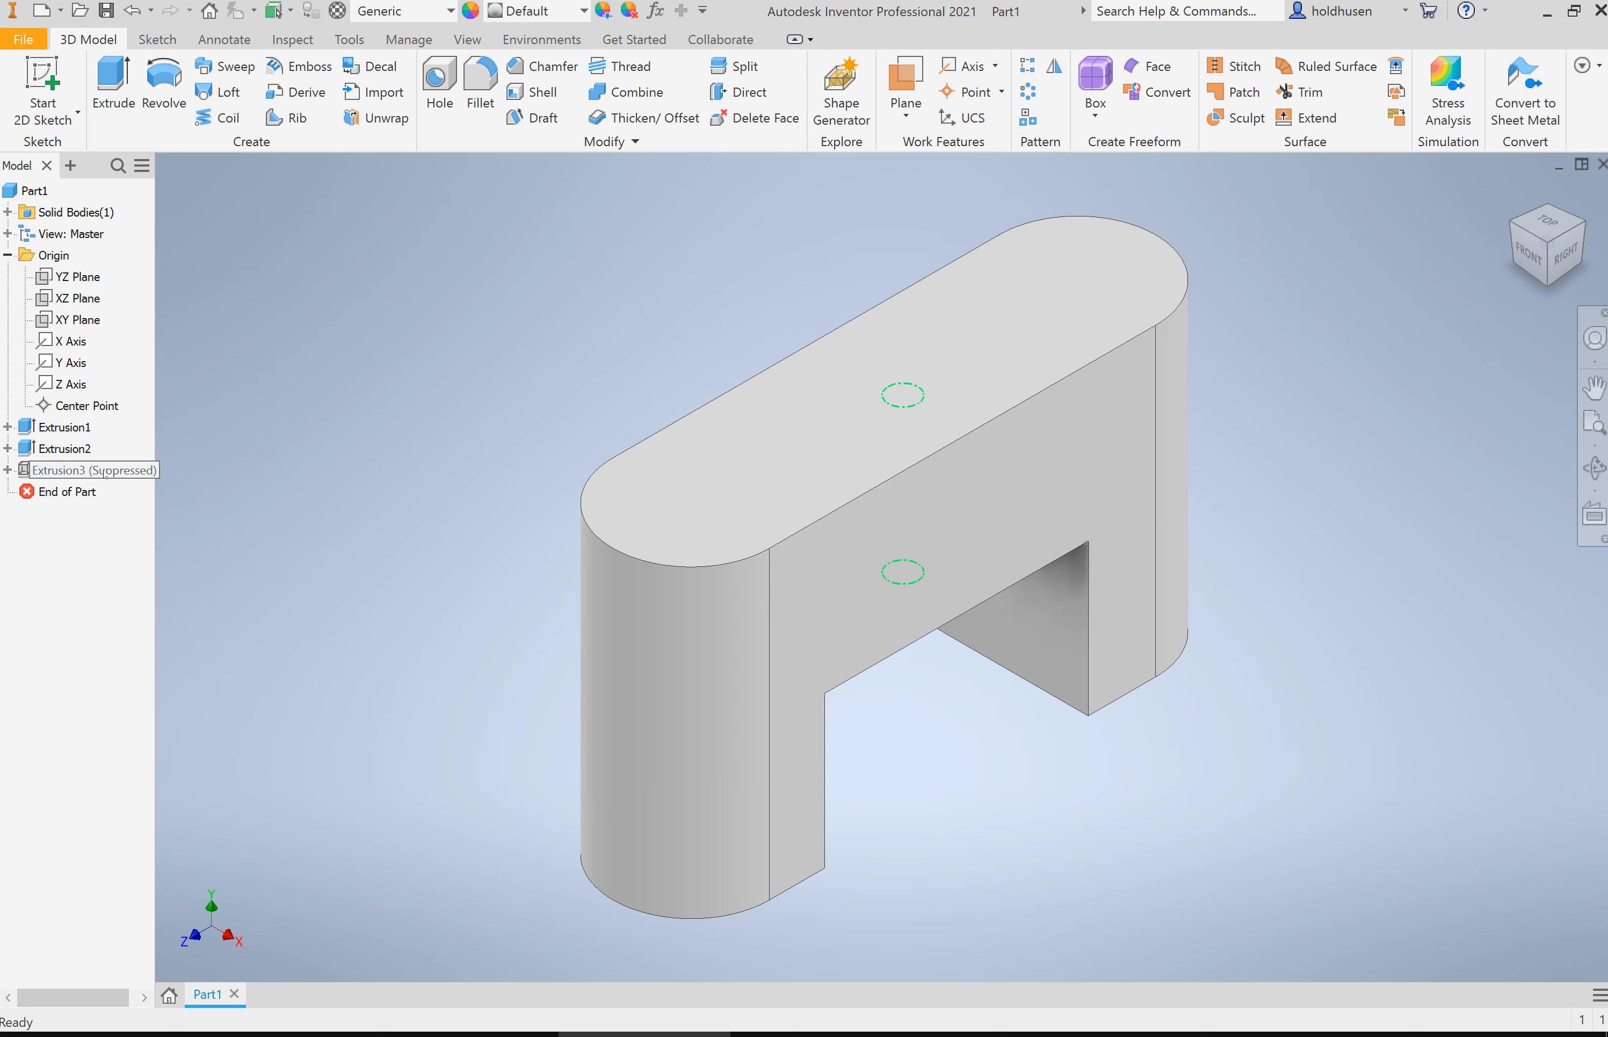
Step: Unsuppress the hole's extrusion feature
click(105, 471)
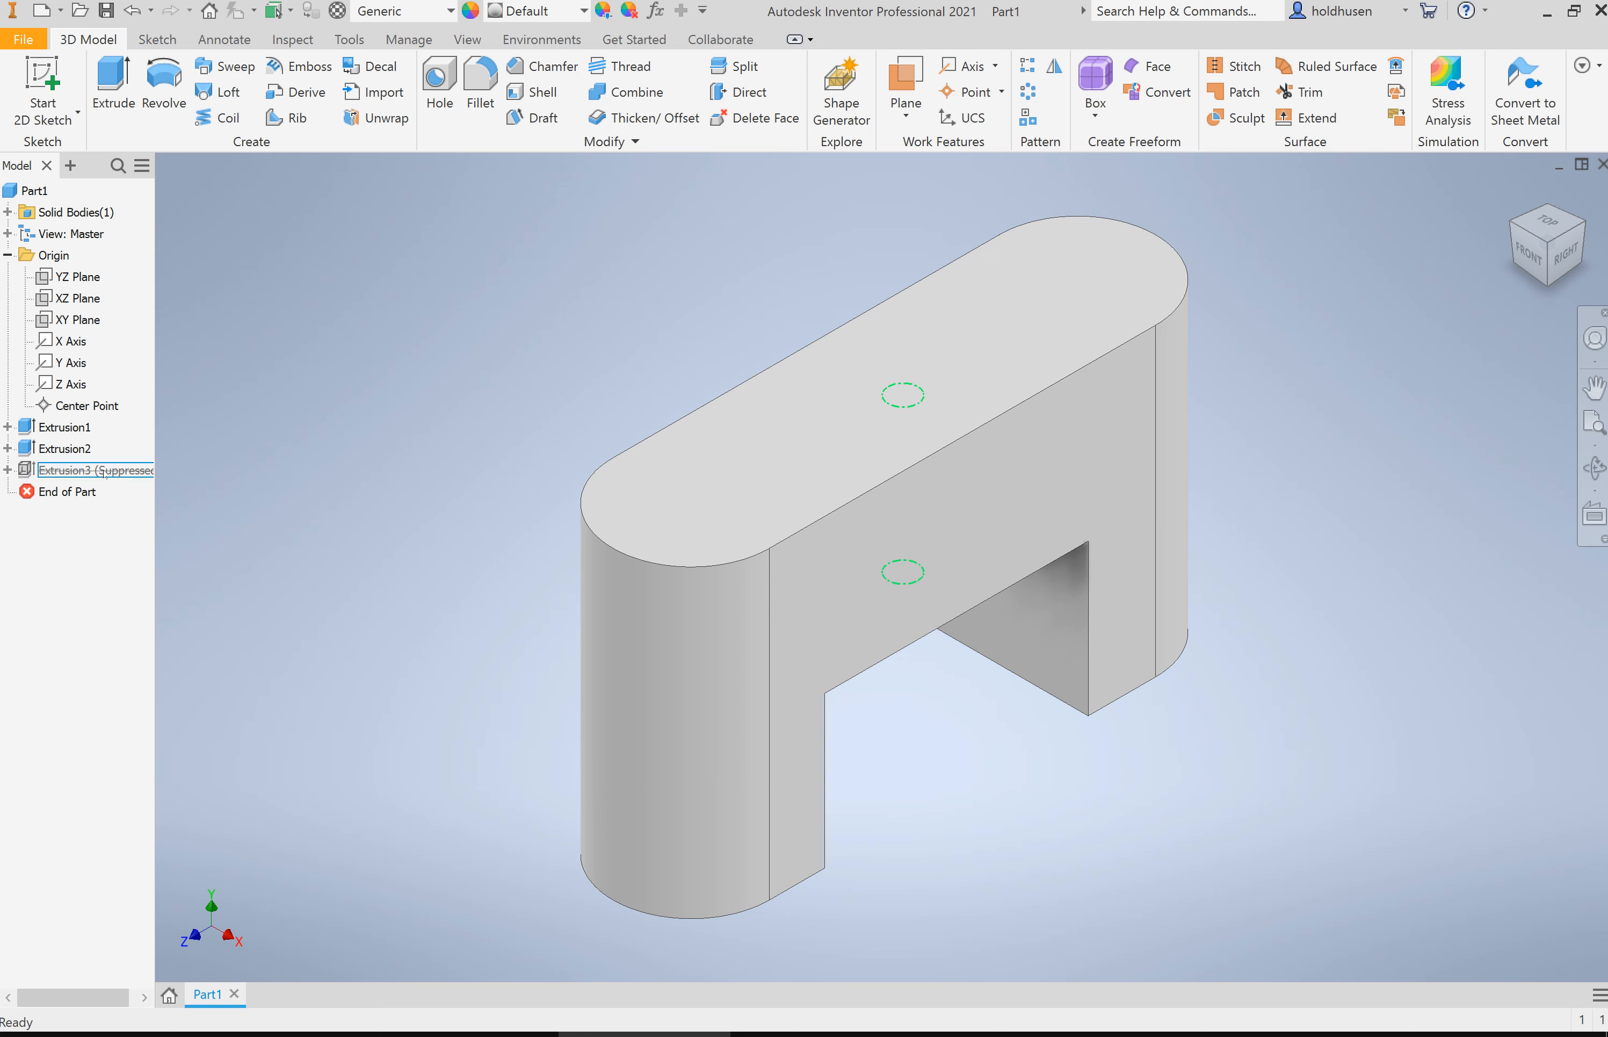
right_click(106, 473)
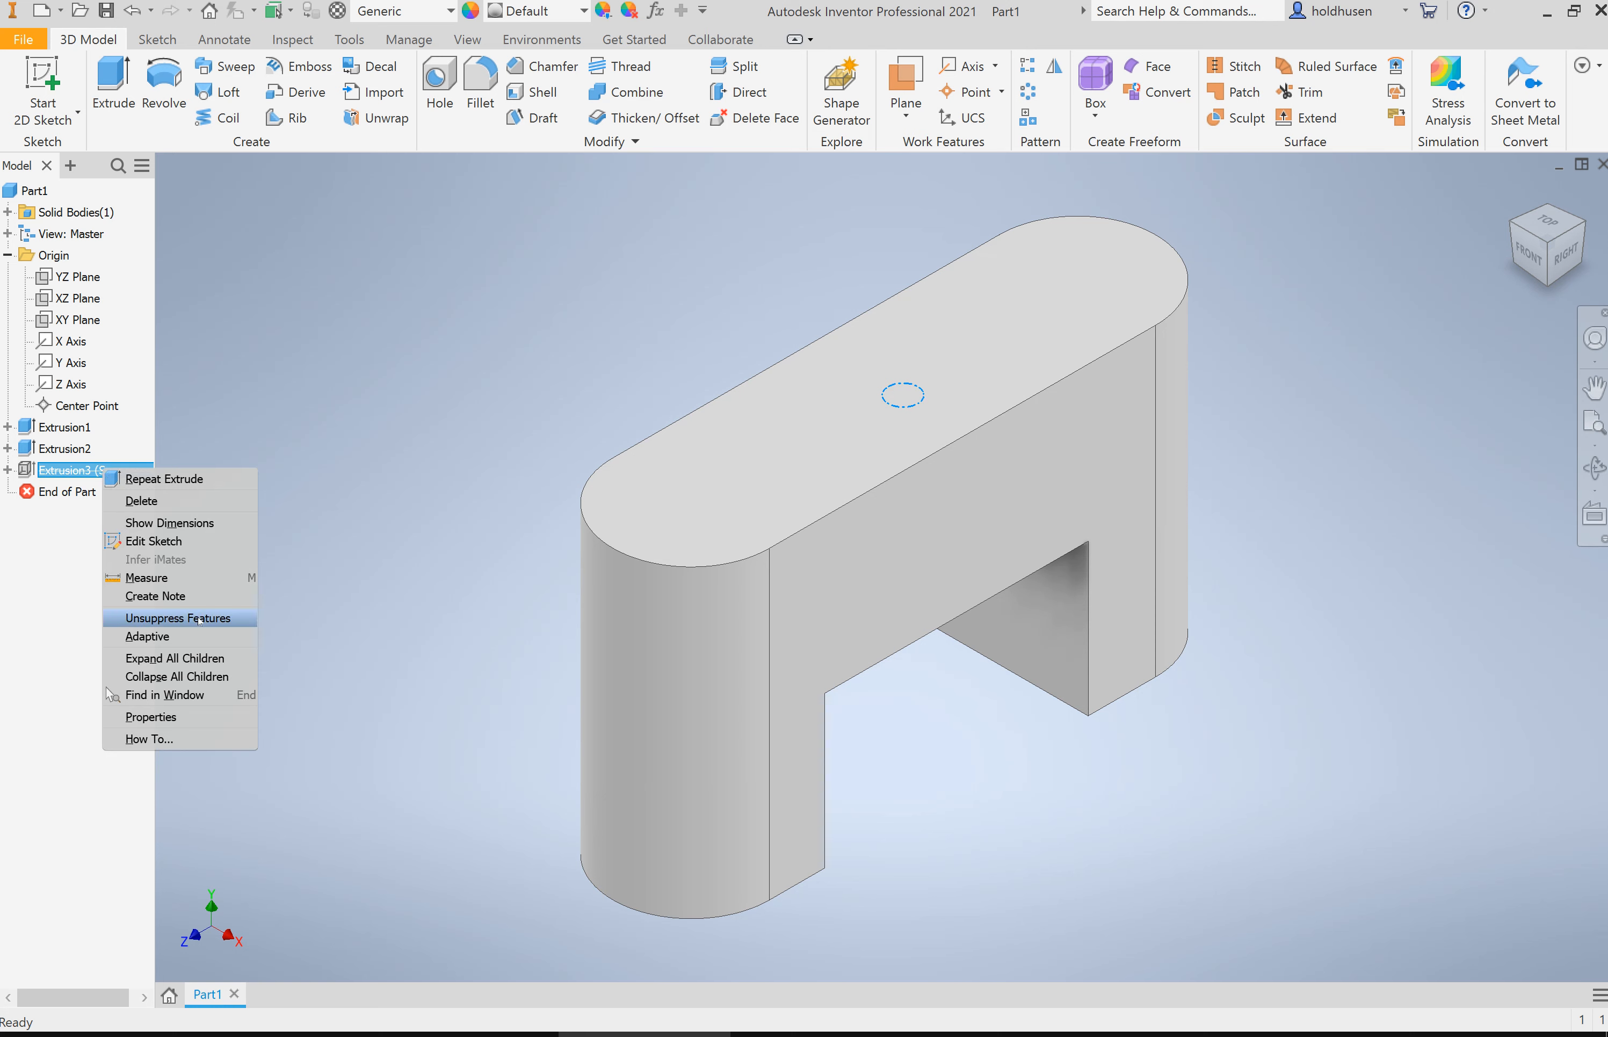
click(199, 620)
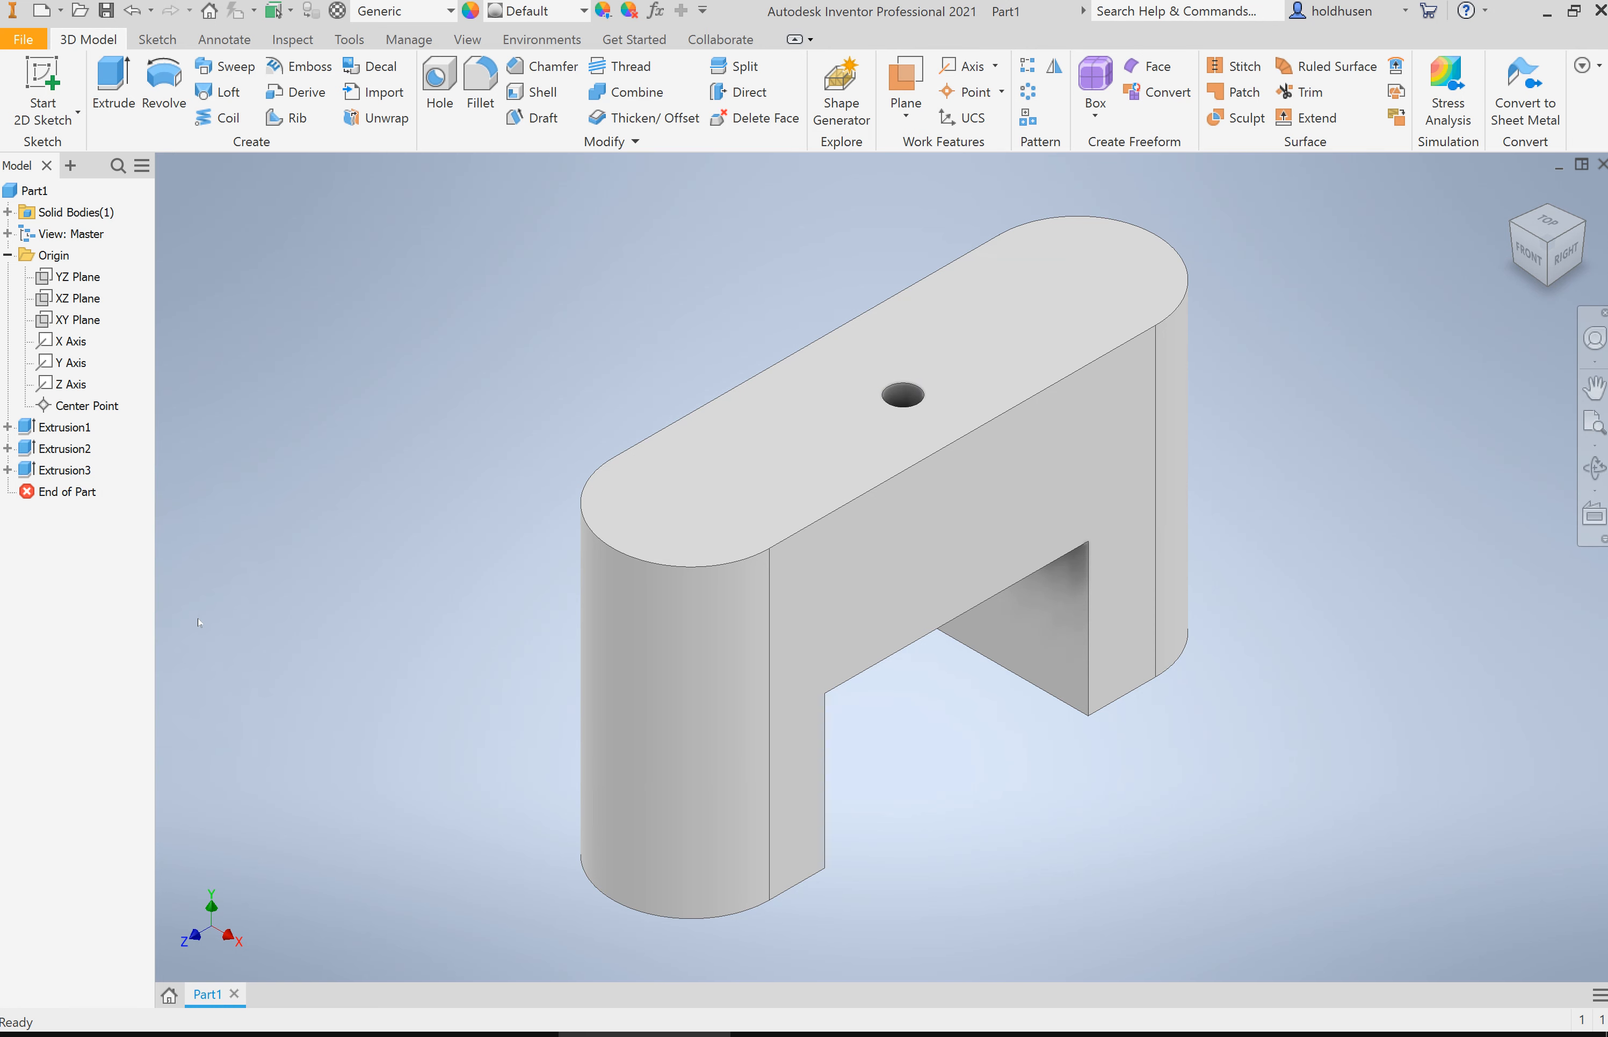
Step: Suppress the rectangular notch's extrusion feature
right_click(71, 452)
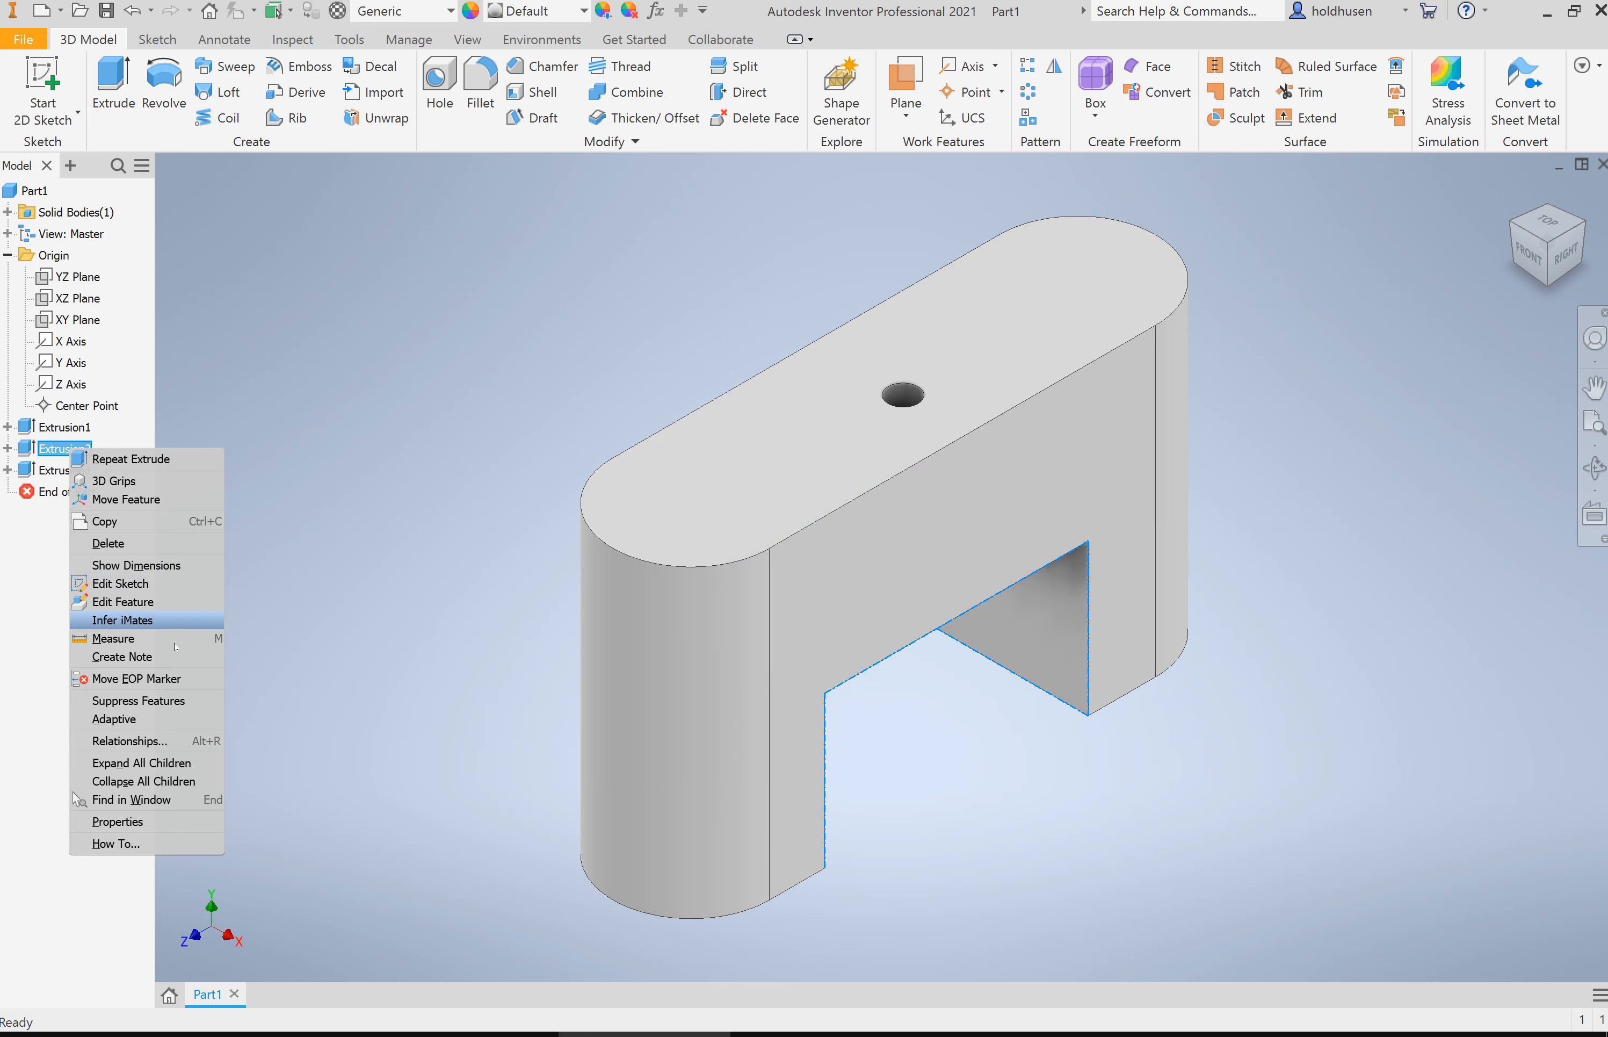
click(181, 706)
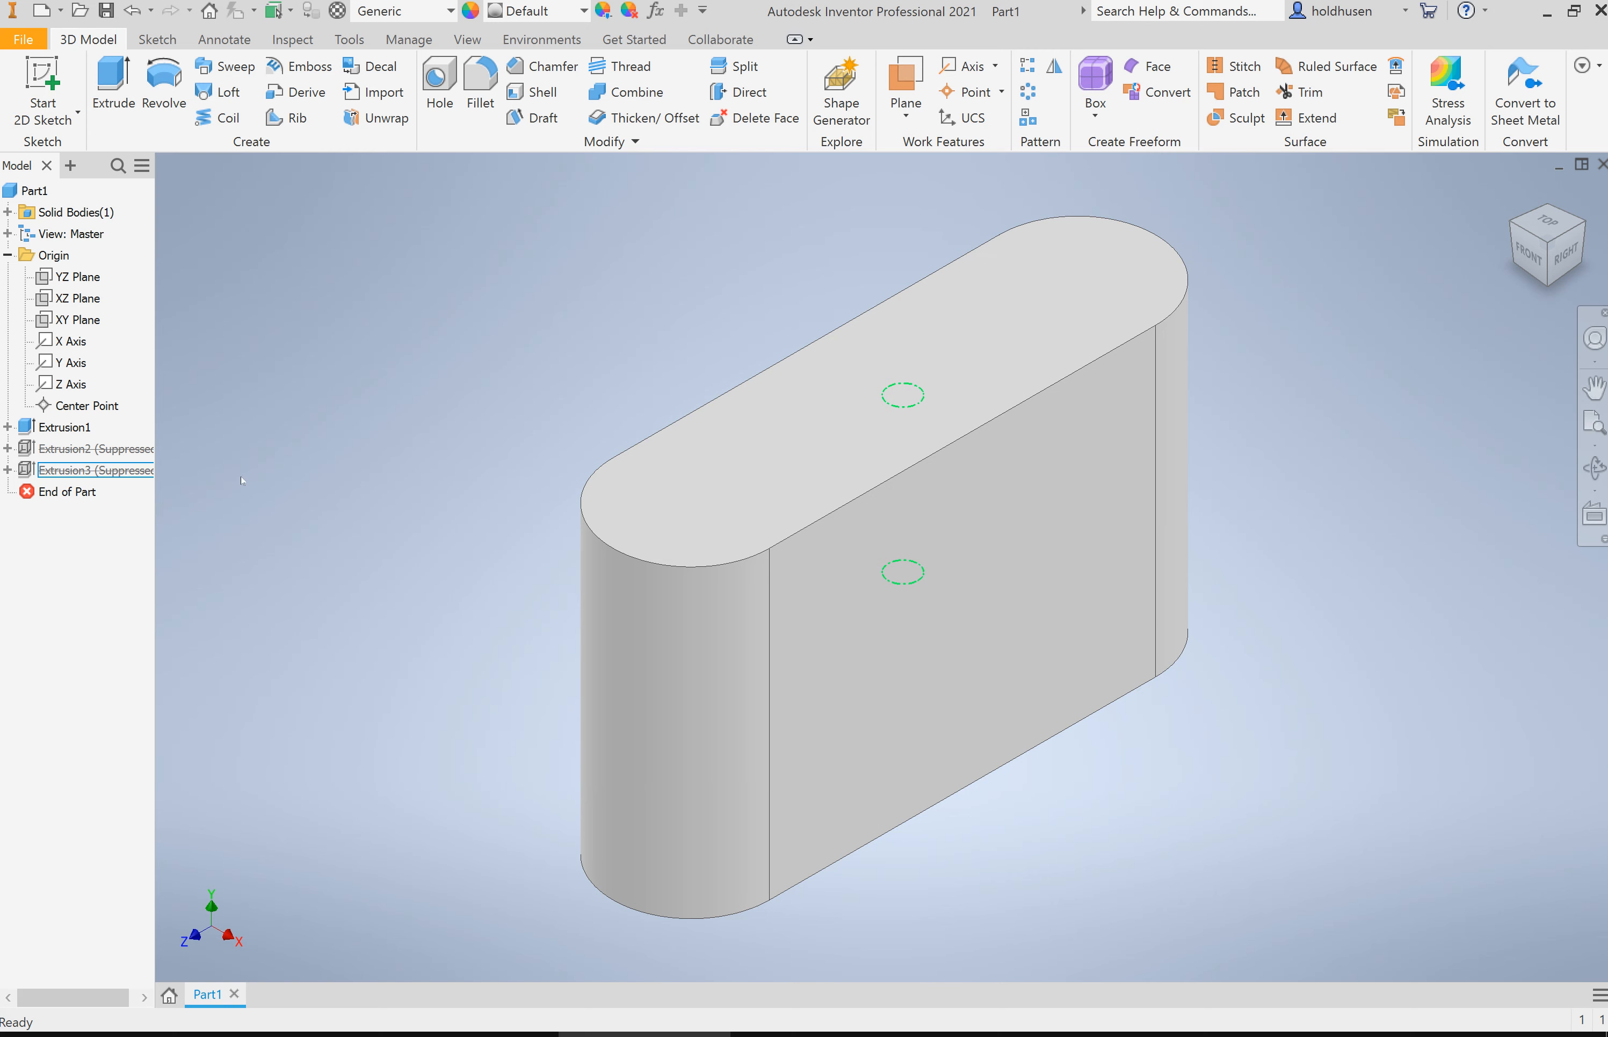
Step: Delete the hole's extrusion feature together with its consumed sketches and features
right_click(128, 471)
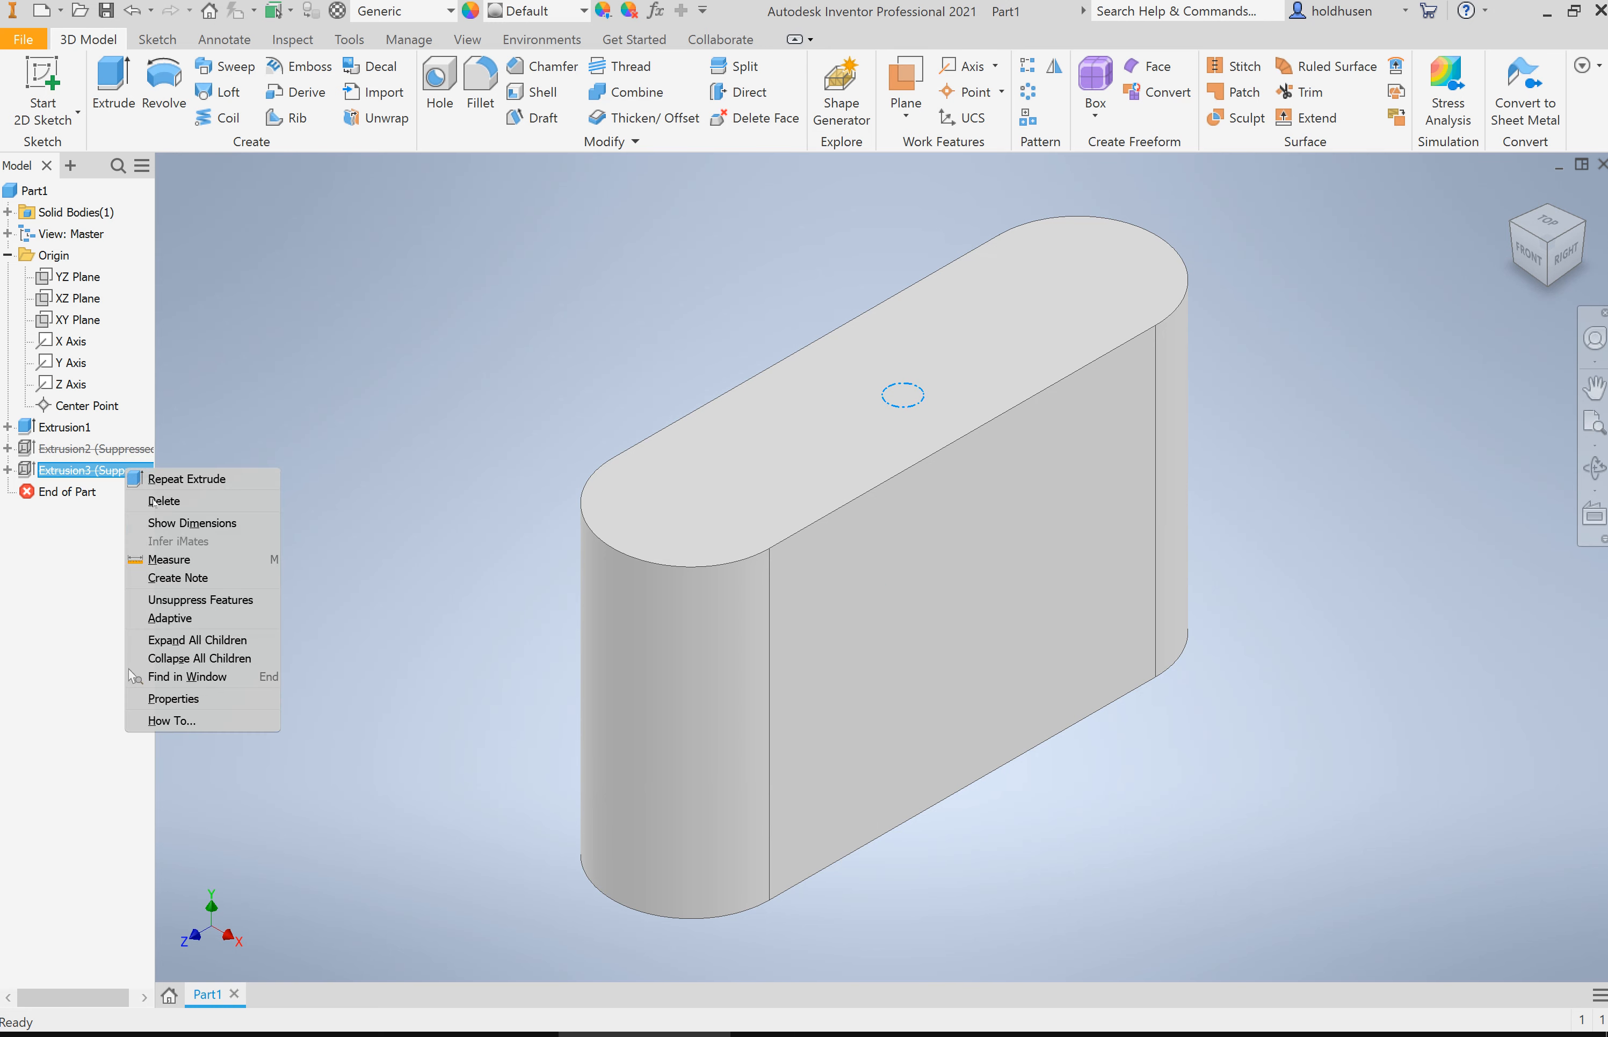
click(166, 500)
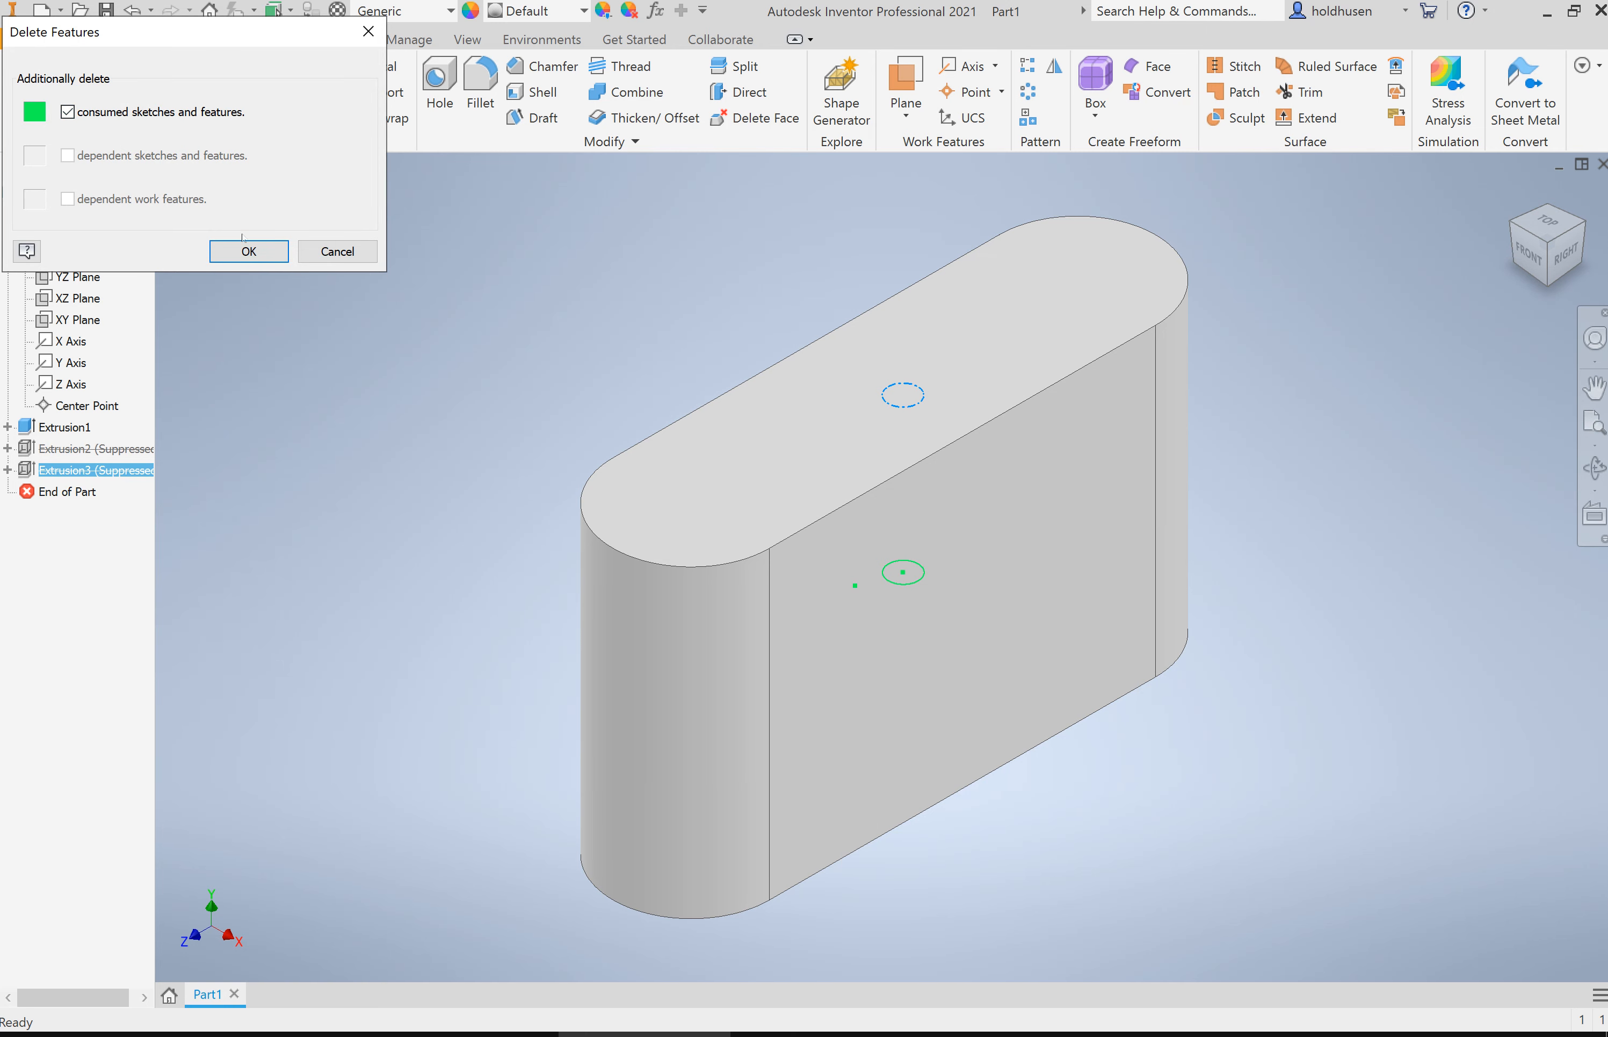
click(246, 251)
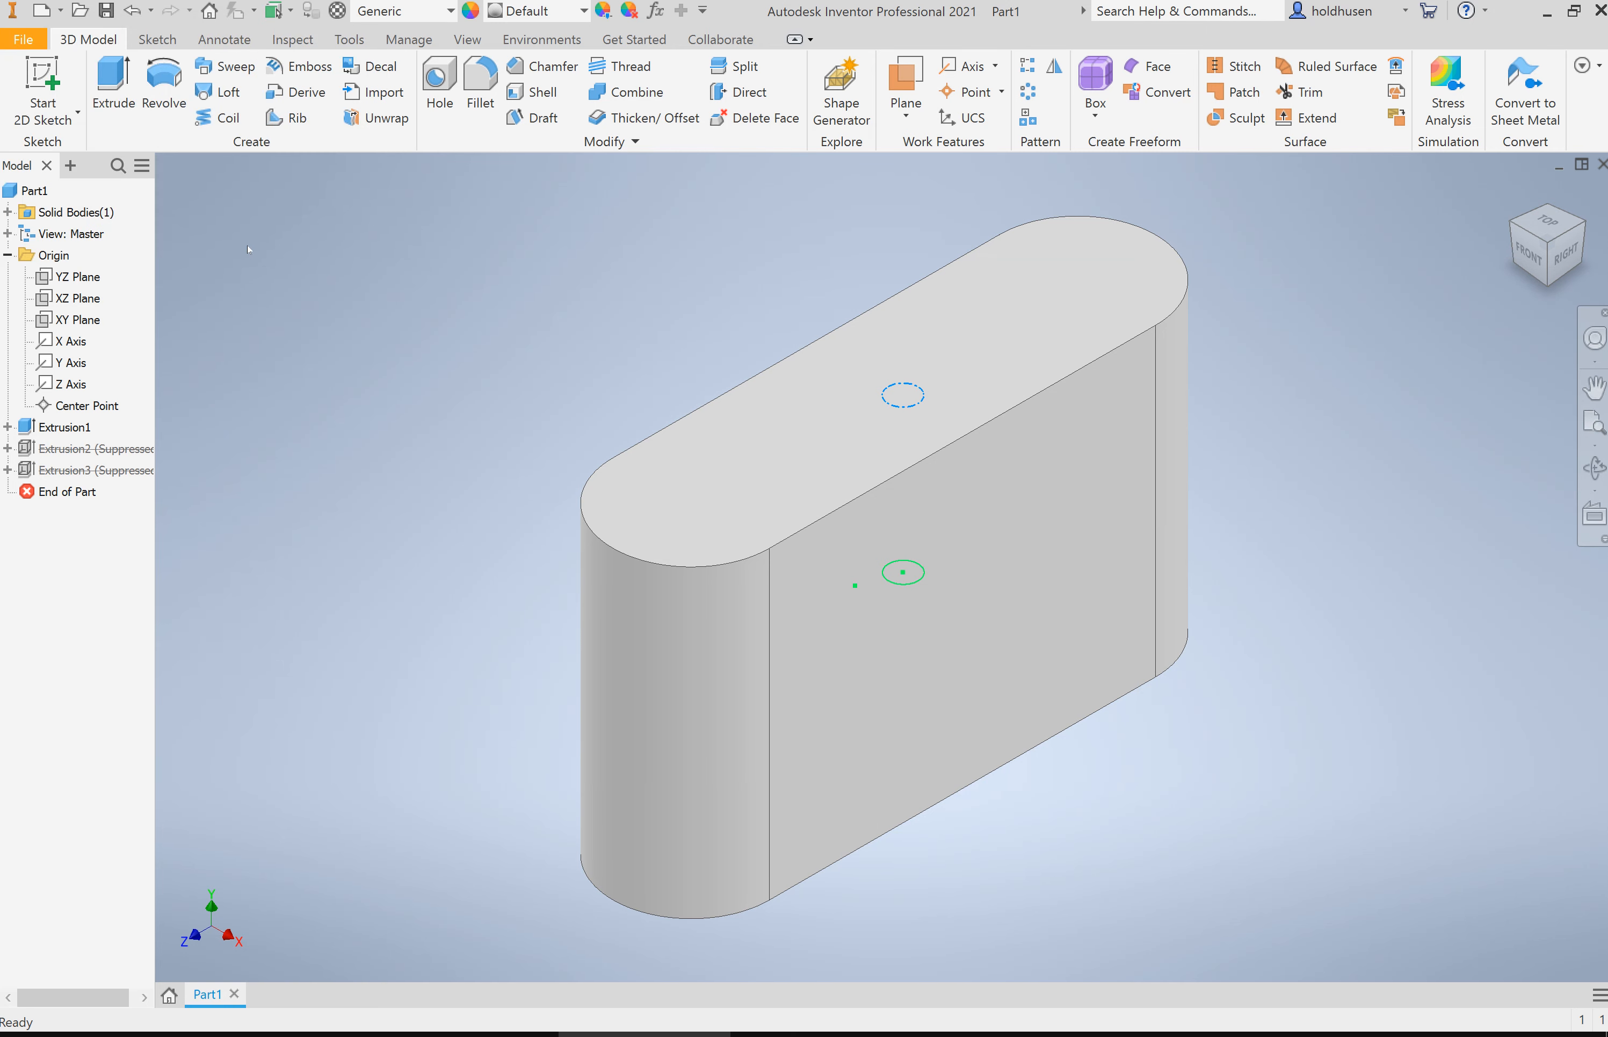
Step: Unsuppress the rectangular notch's extrusion feature
right_click(113, 448)
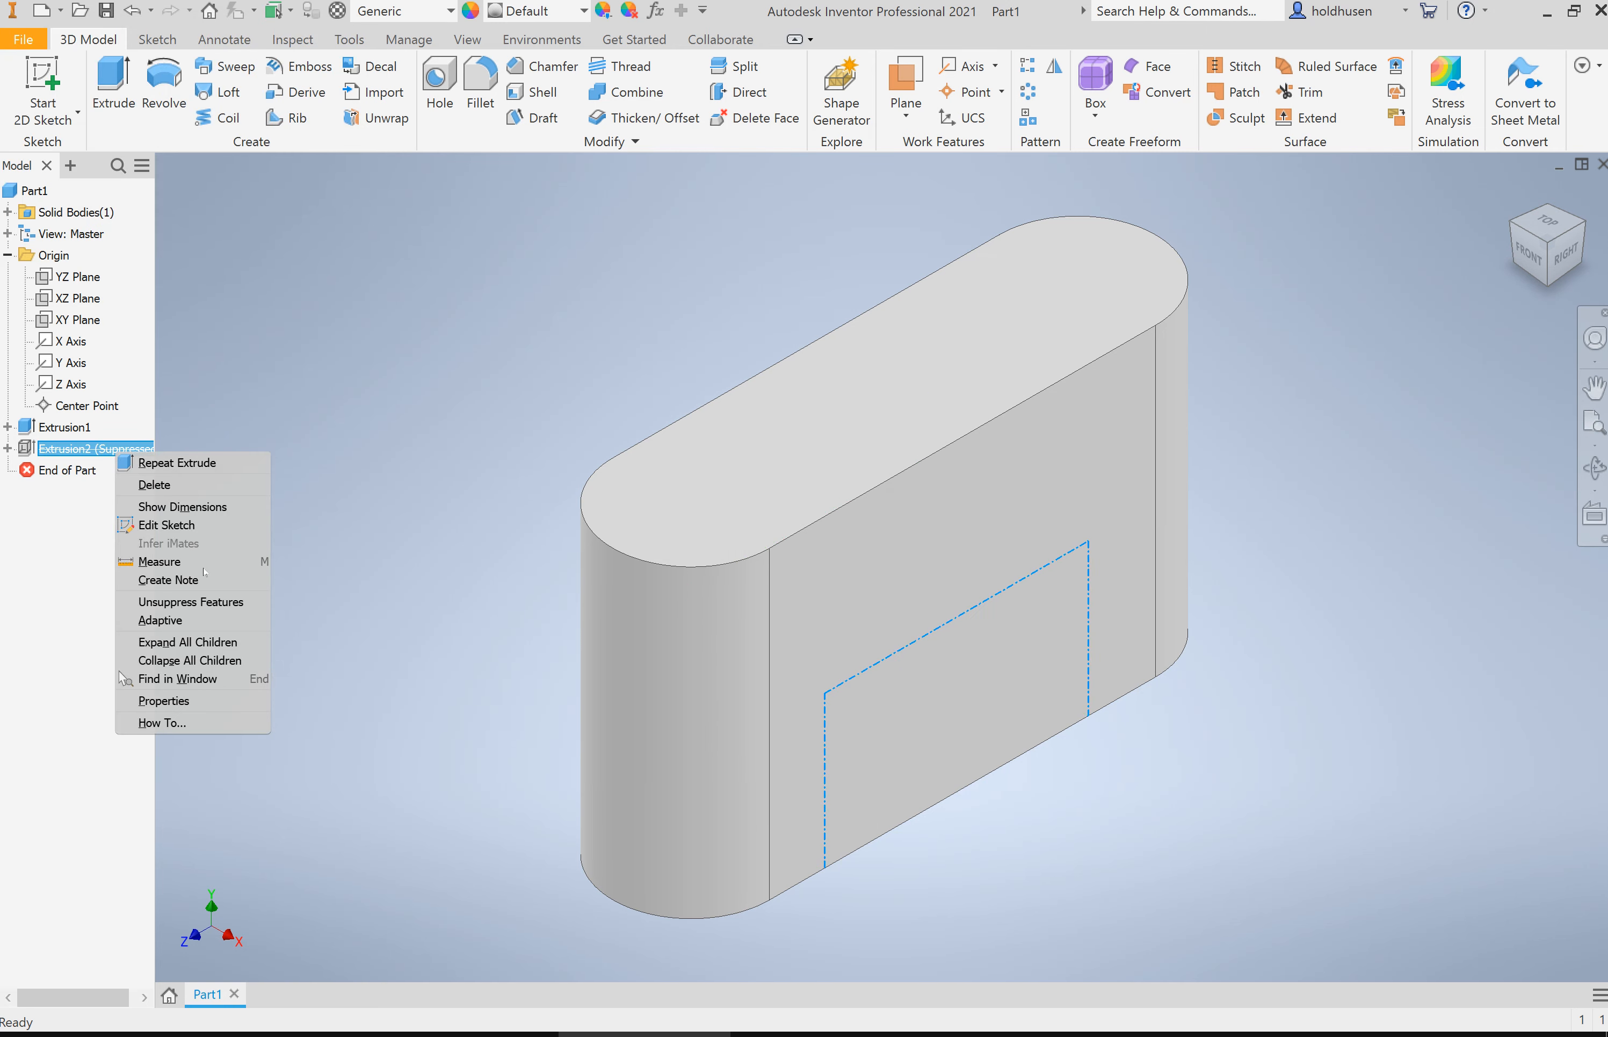
click(244, 602)
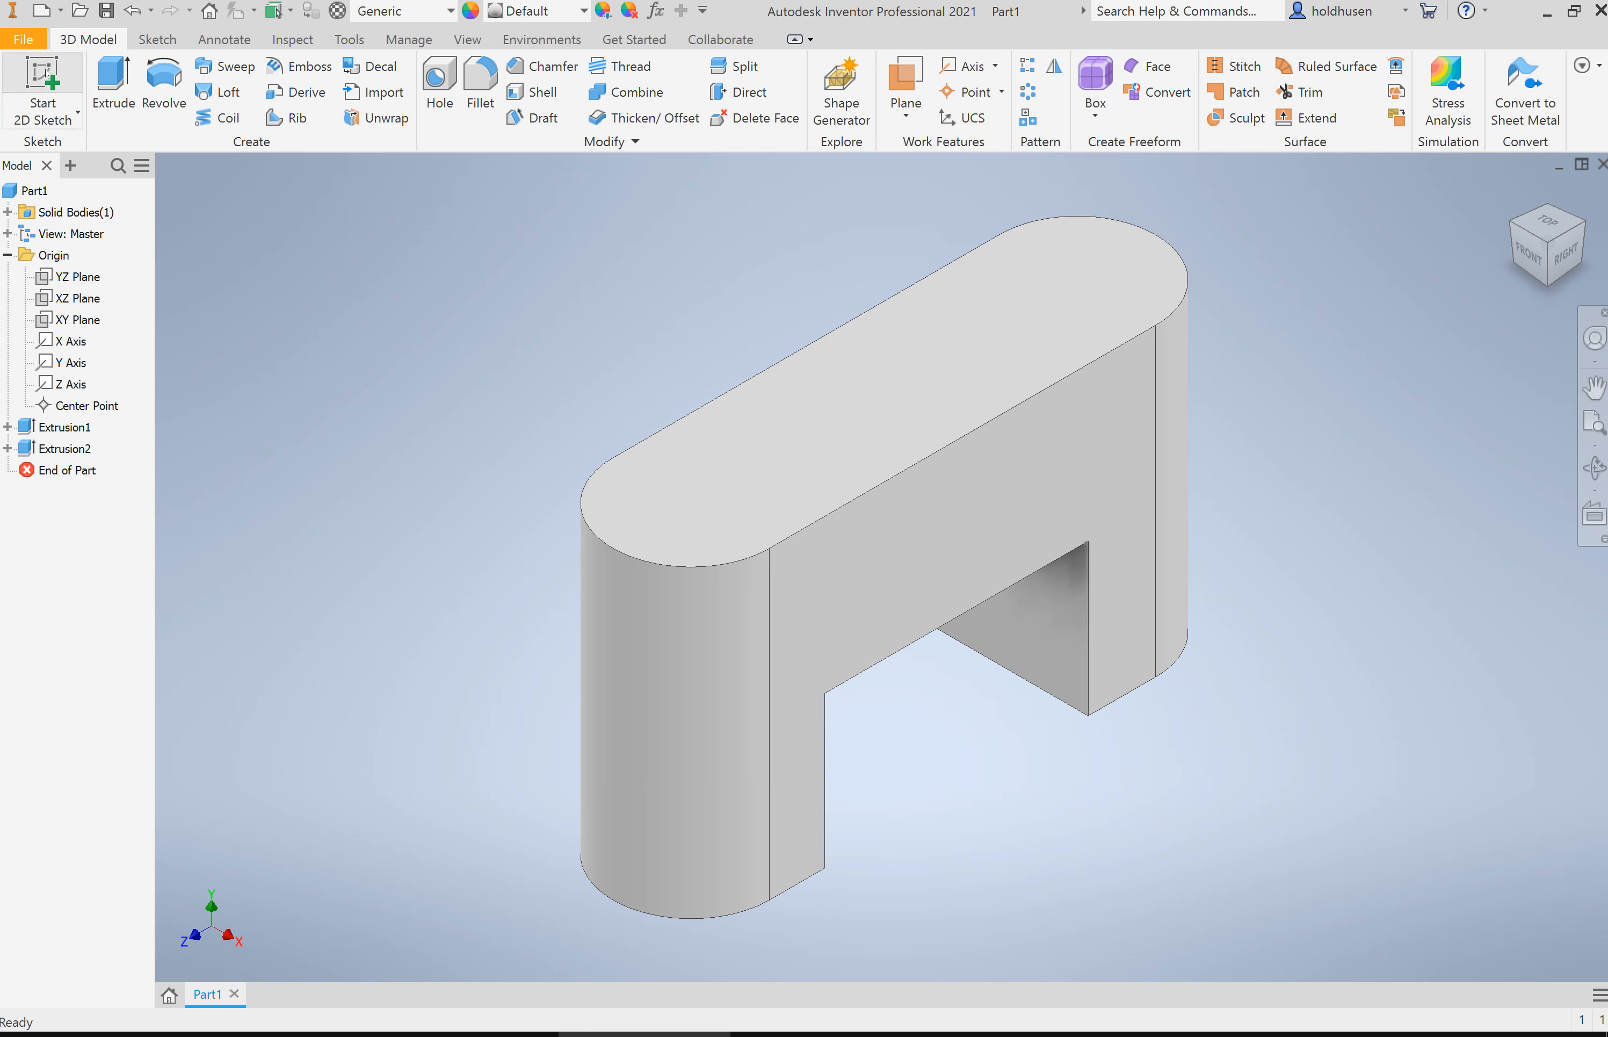
Step: Start a new 2D sketch on the XZ origin plane
click(42, 86)
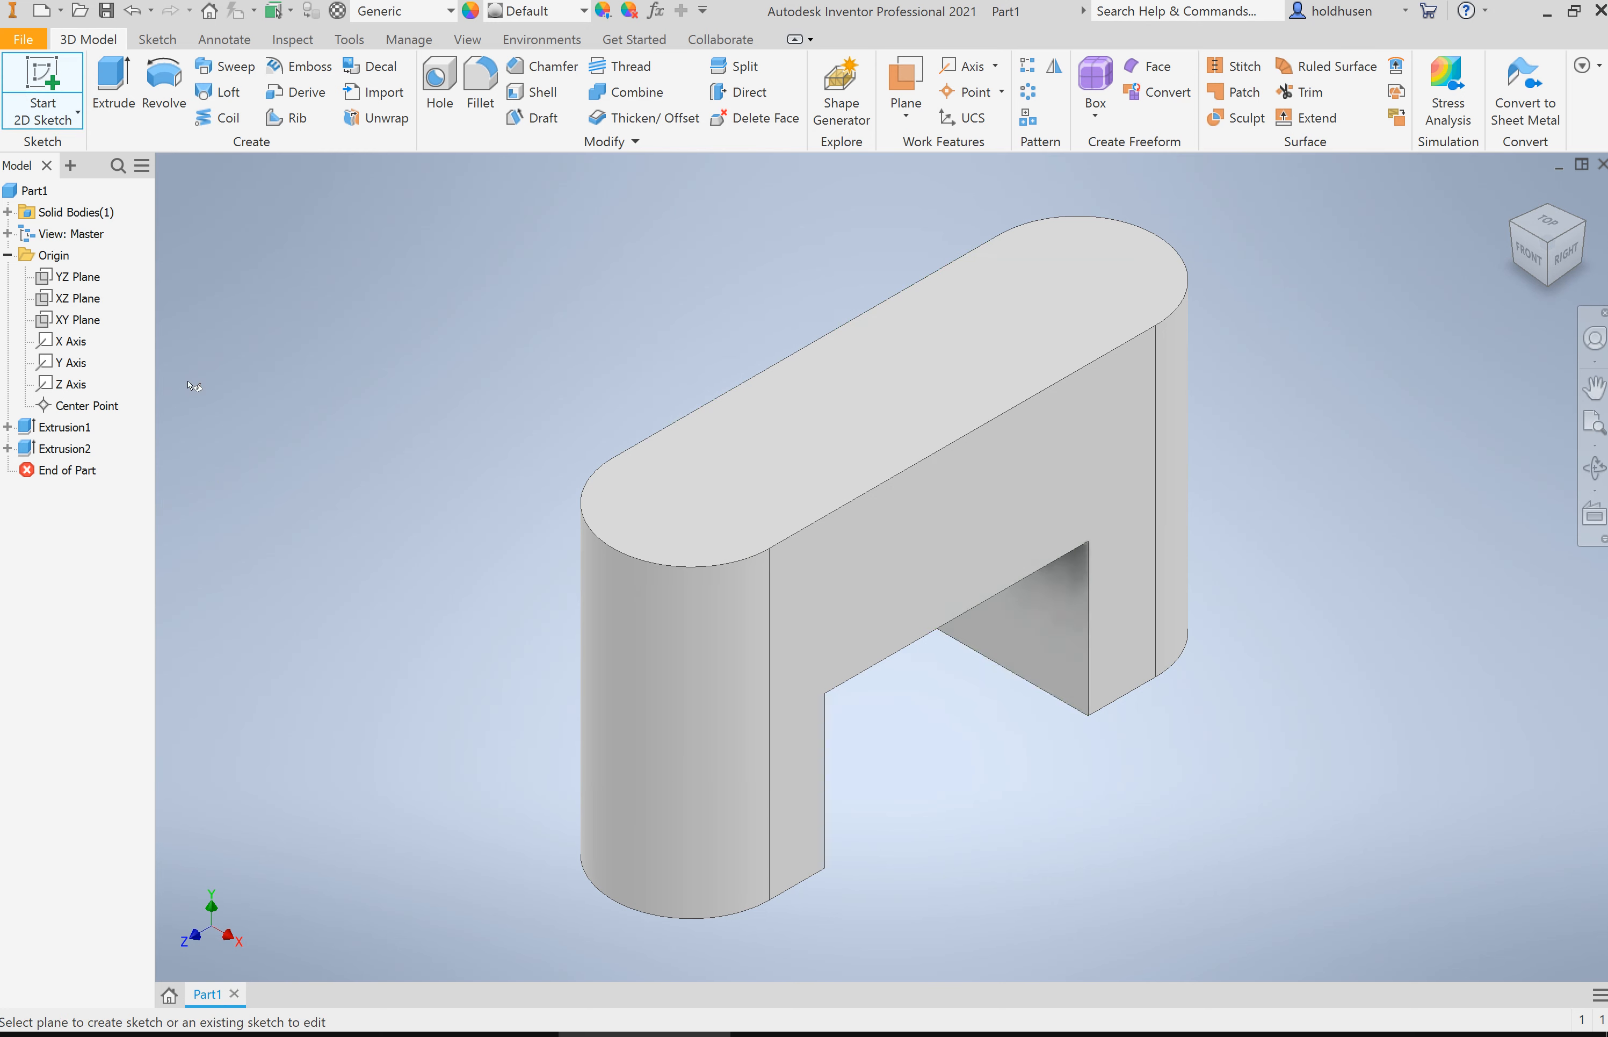
click(79, 304)
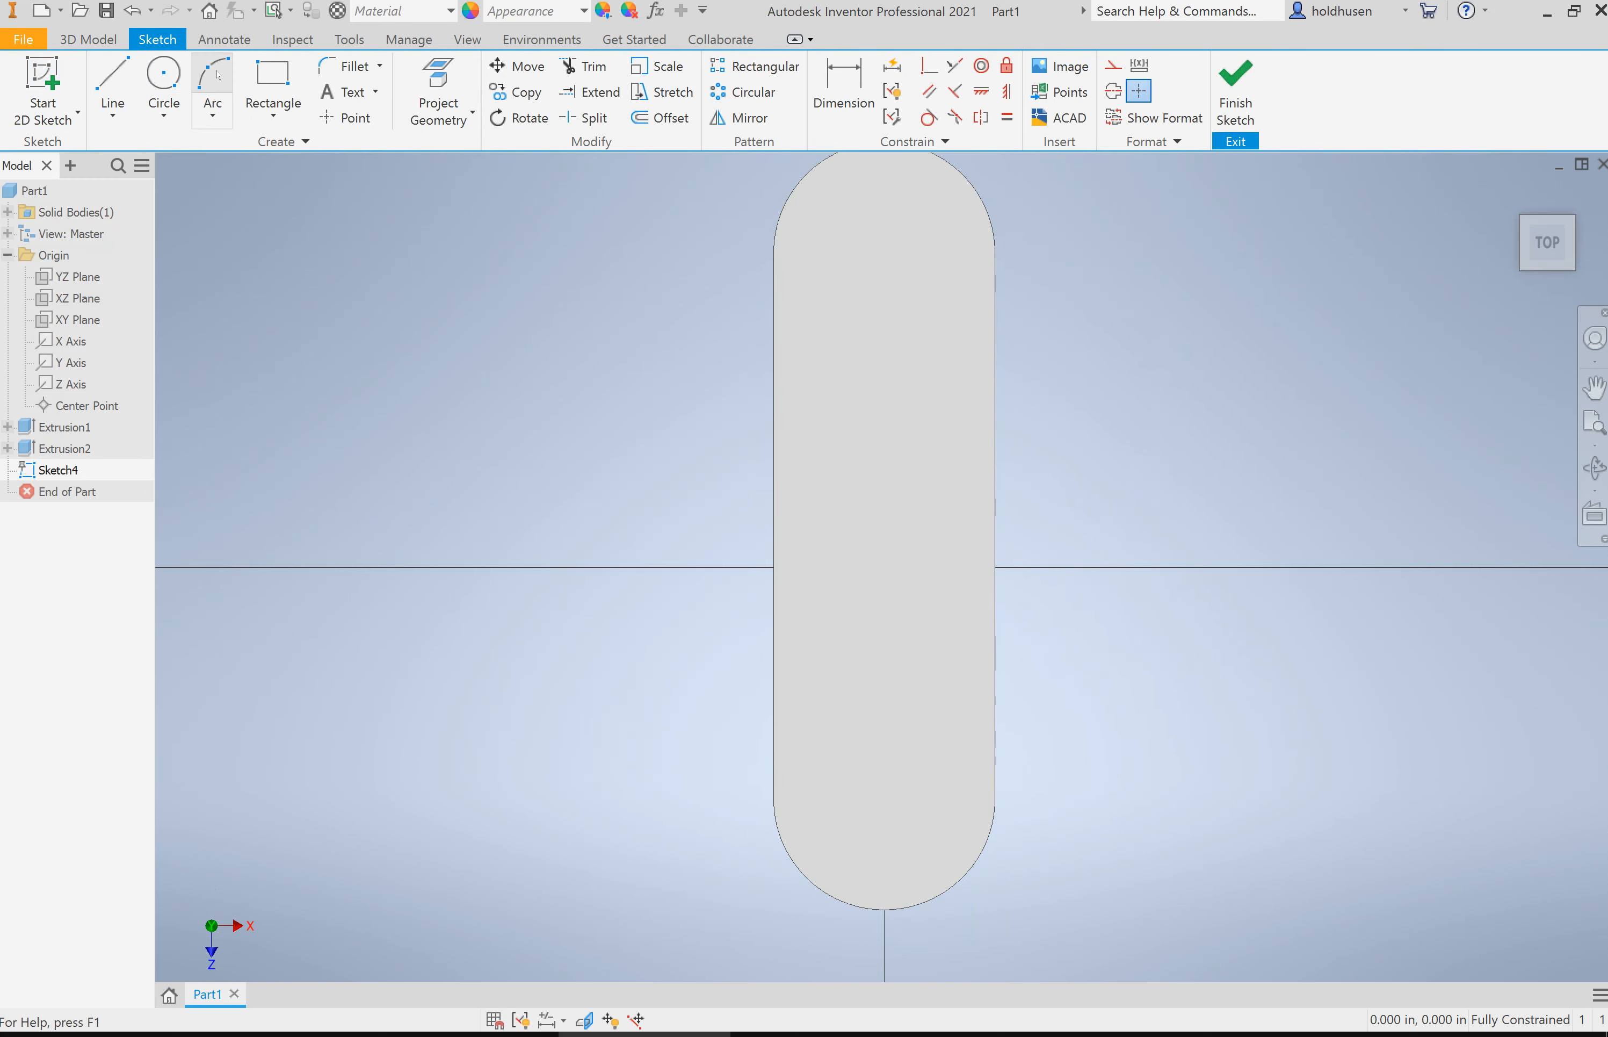
Step: Display the model in the Wireframe visual style and return it to the home view
click(475, 42)
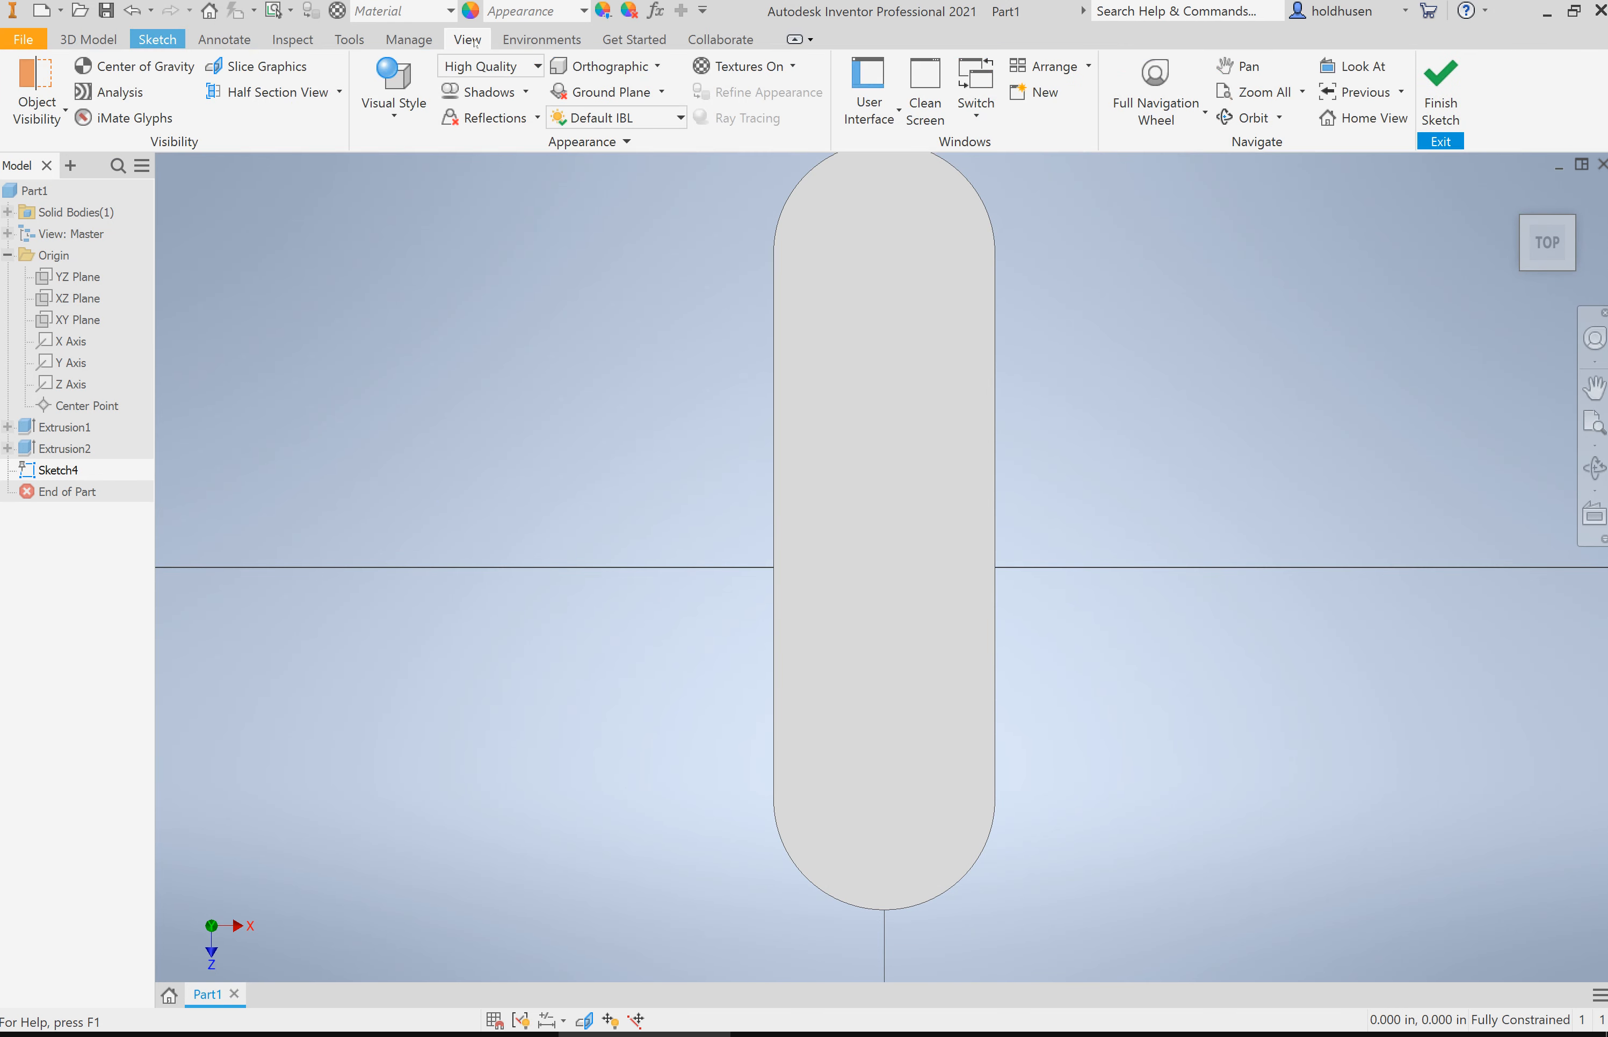
click(412, 112)
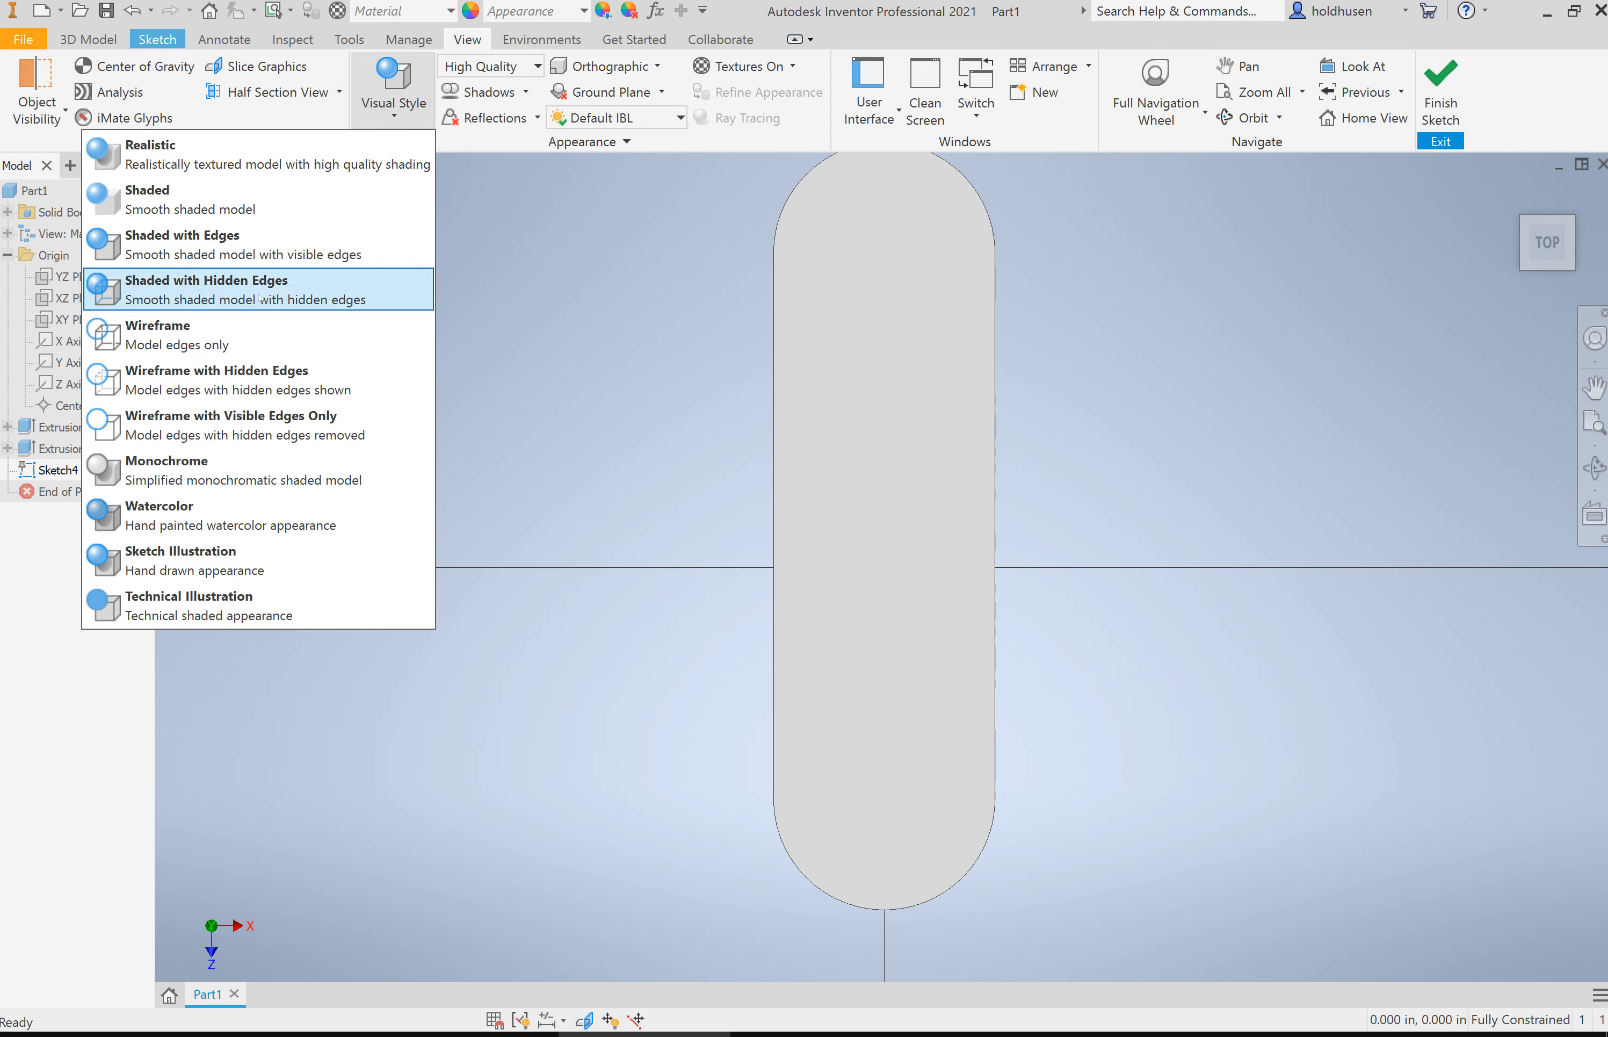
click(269, 343)
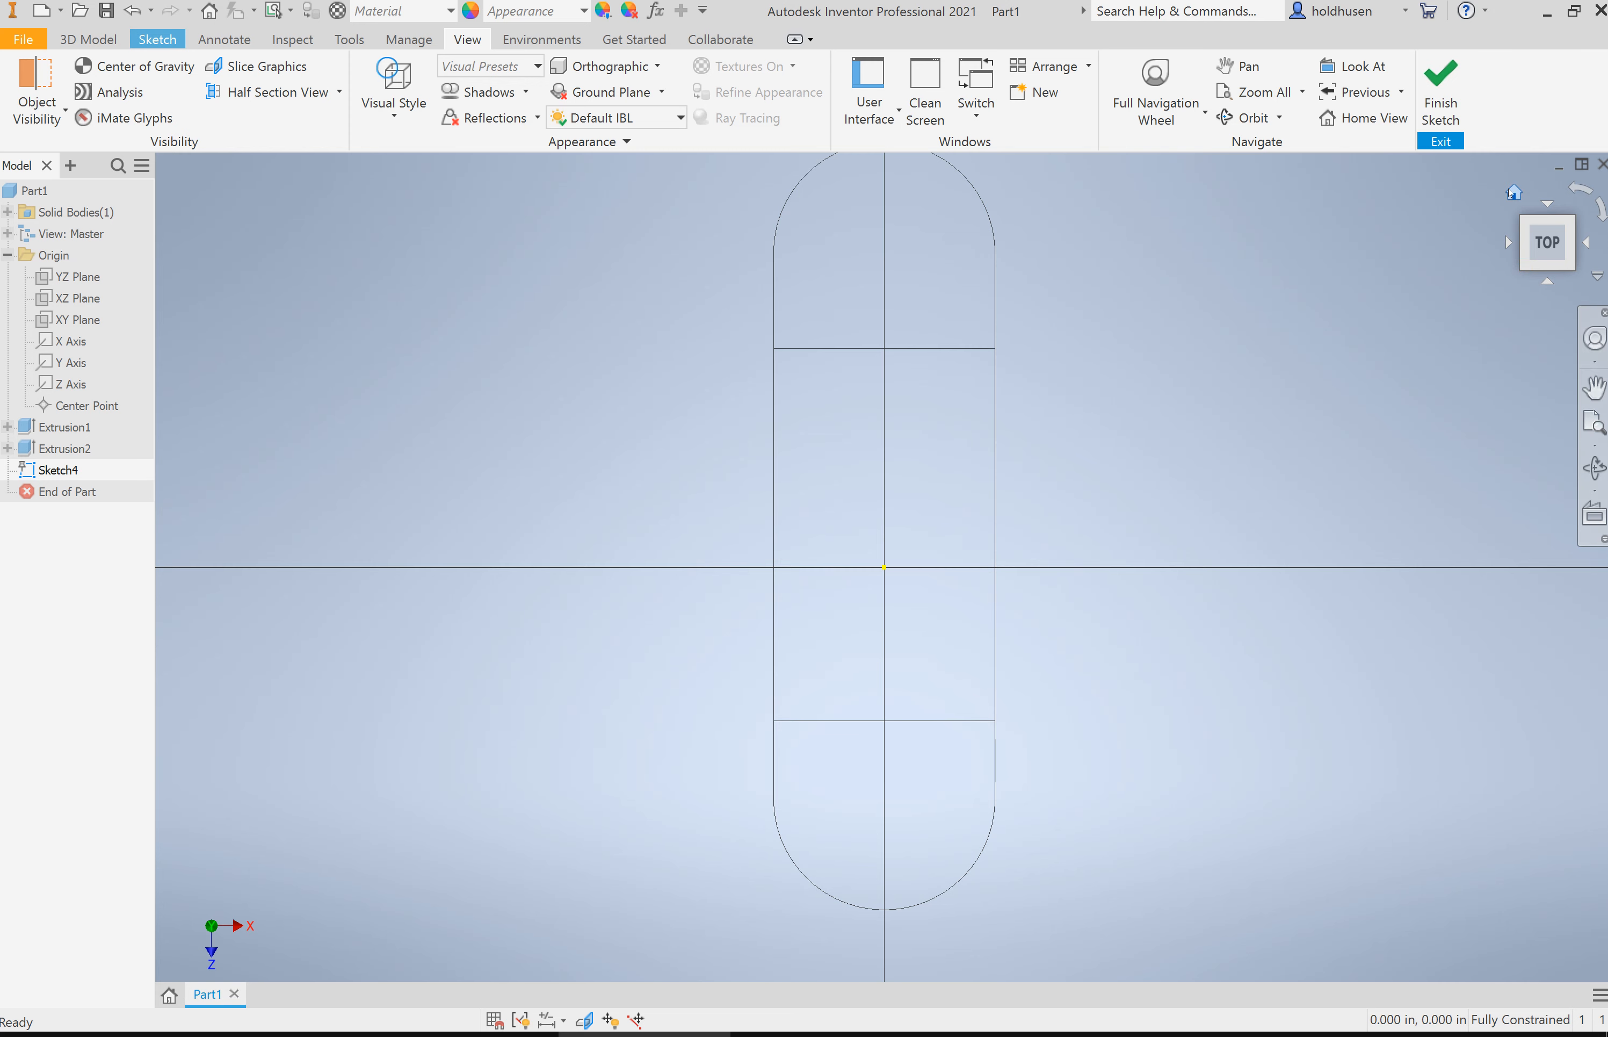
click(1514, 193)
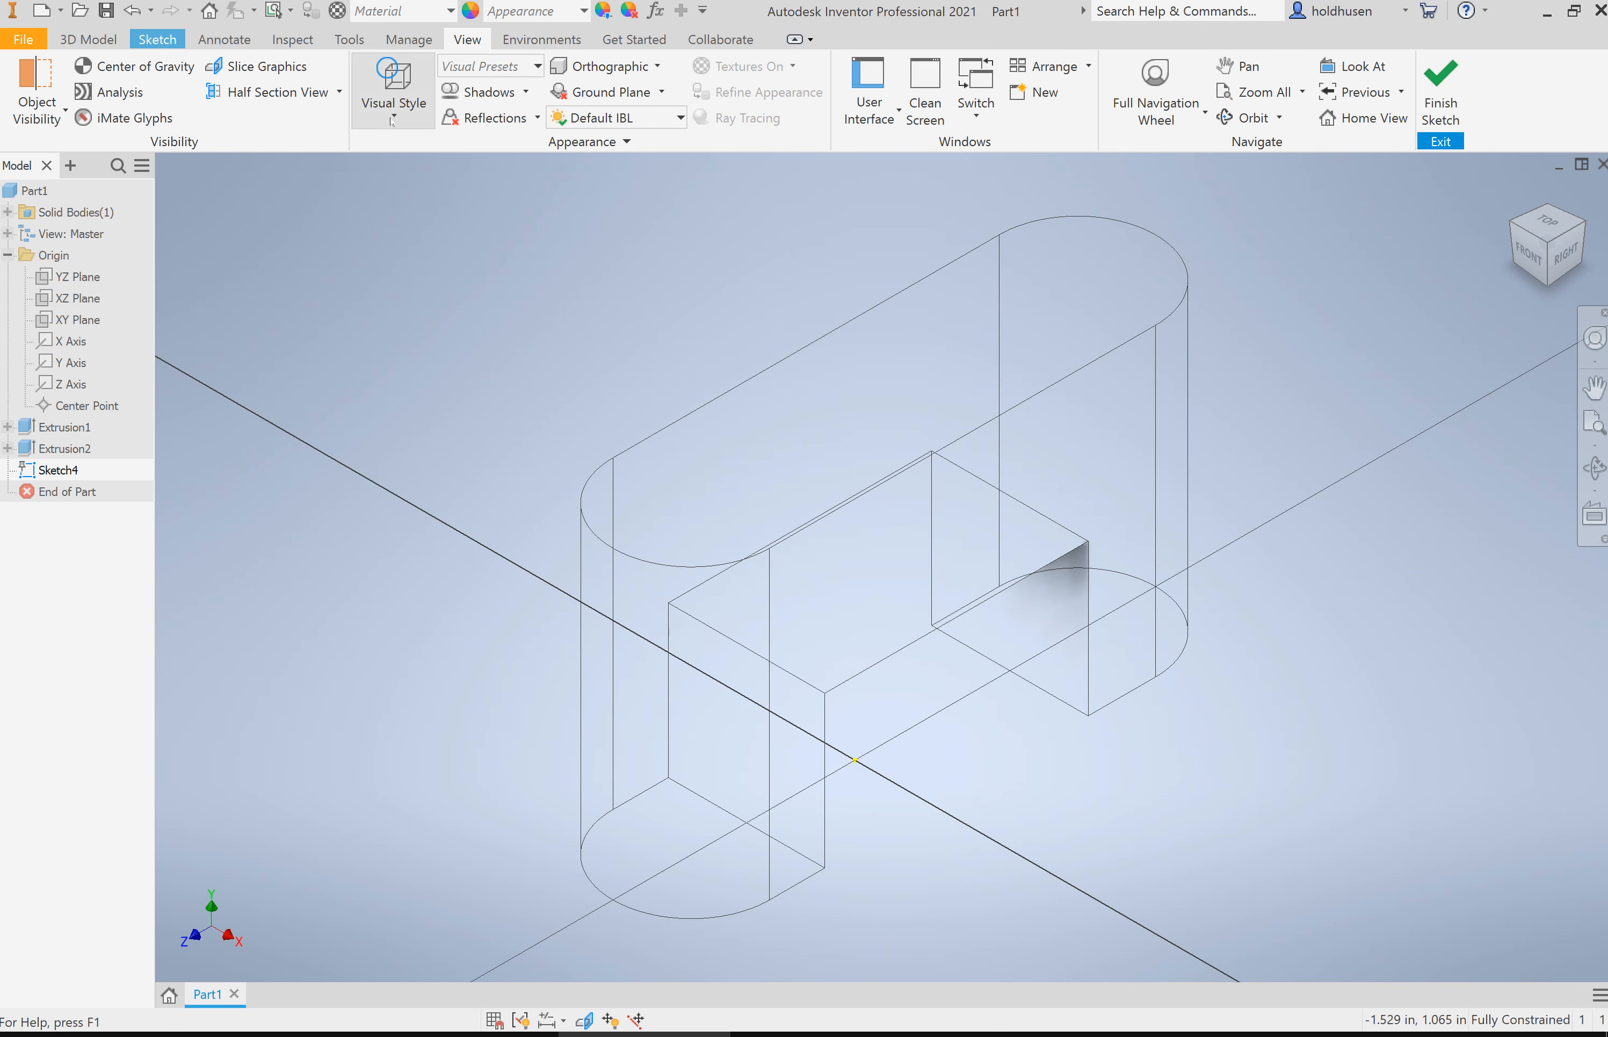
Step: Try the Realistic visual style and set the model's display to Shaded with Edges
click(372, 120)
click(201, 155)
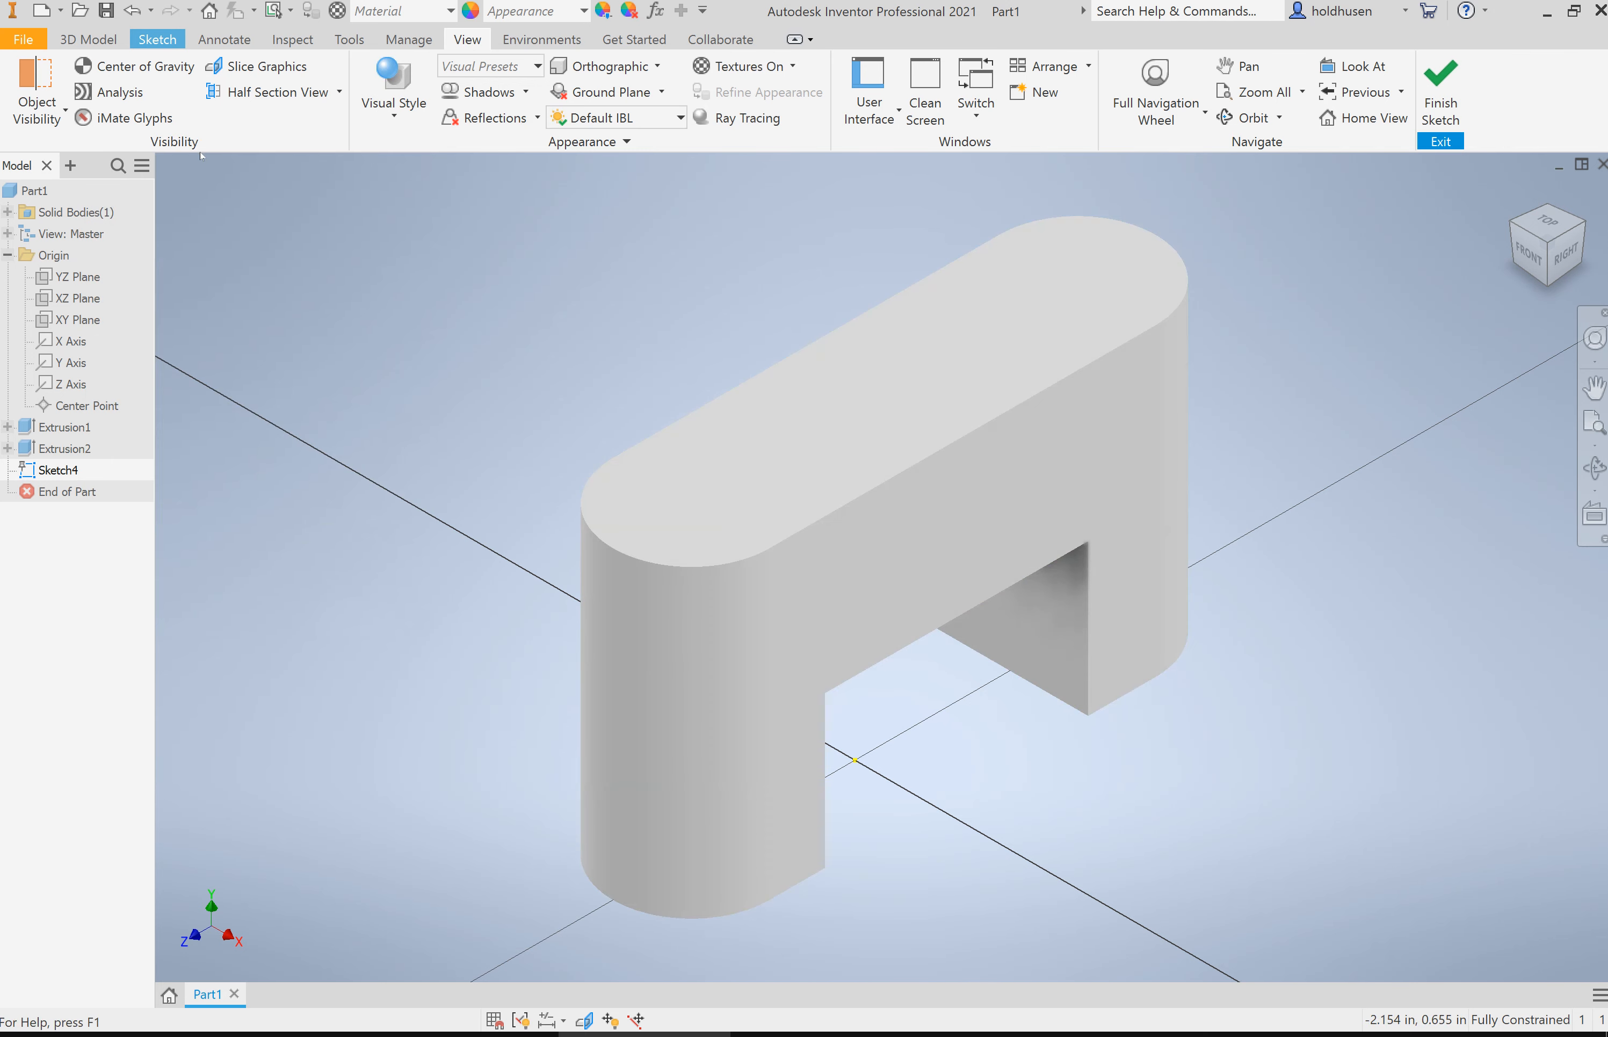
click(397, 114)
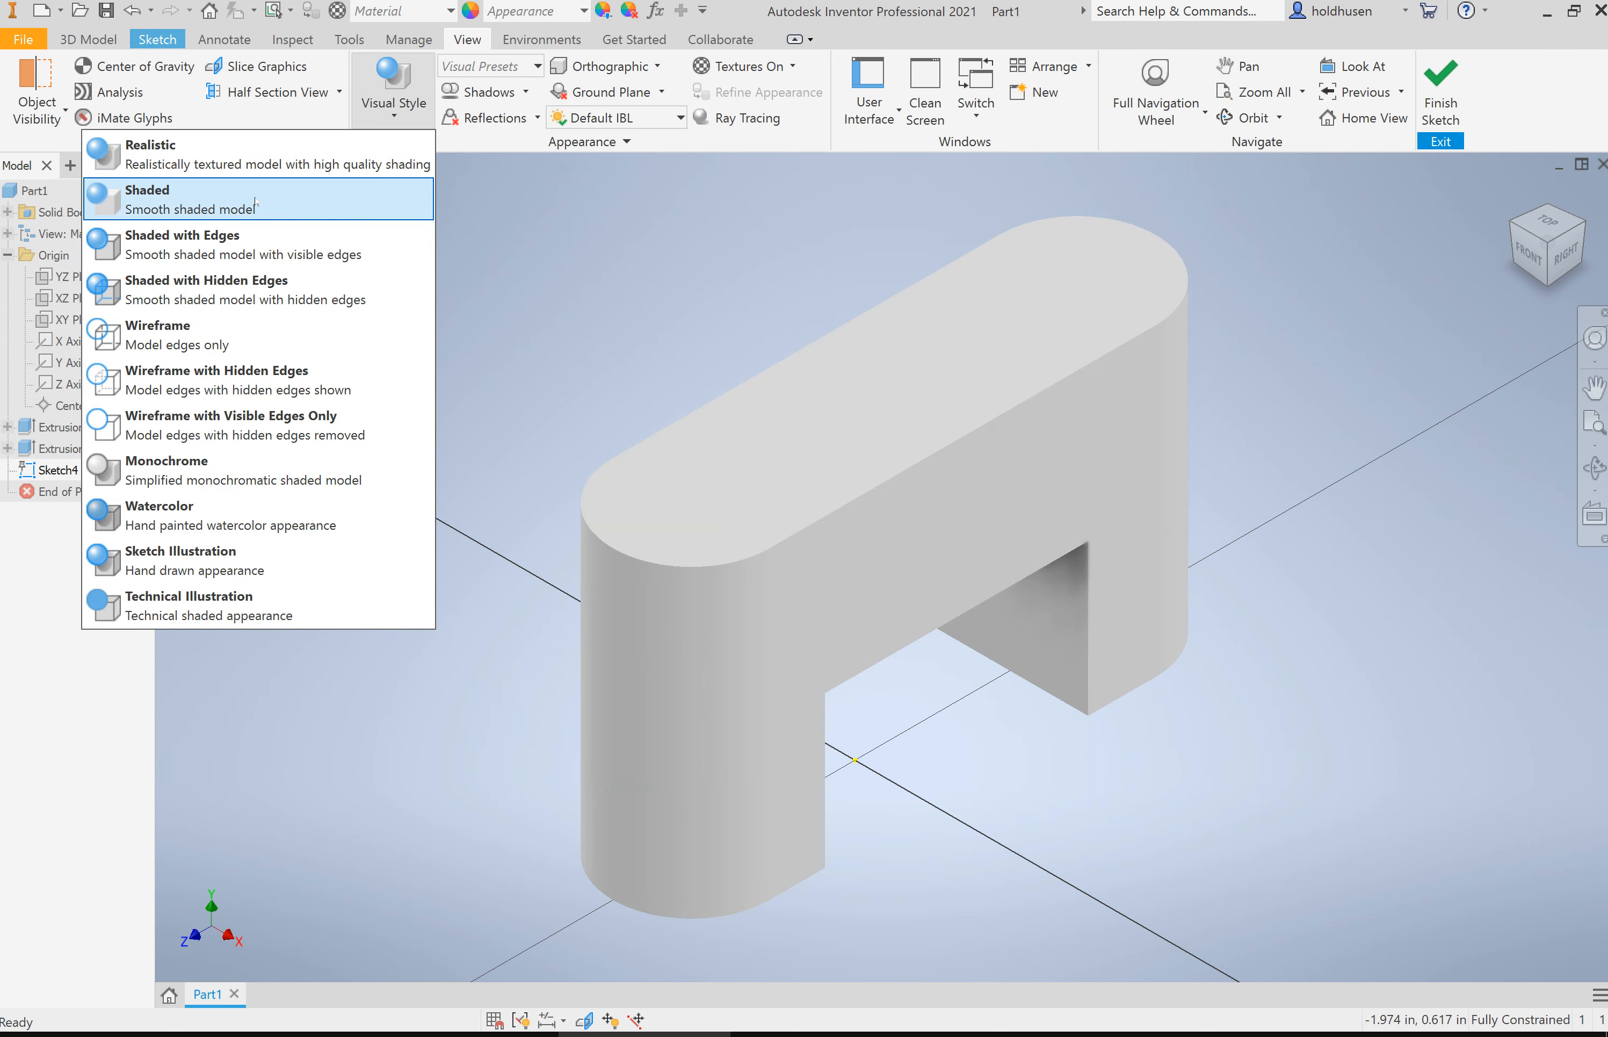
click(265, 247)
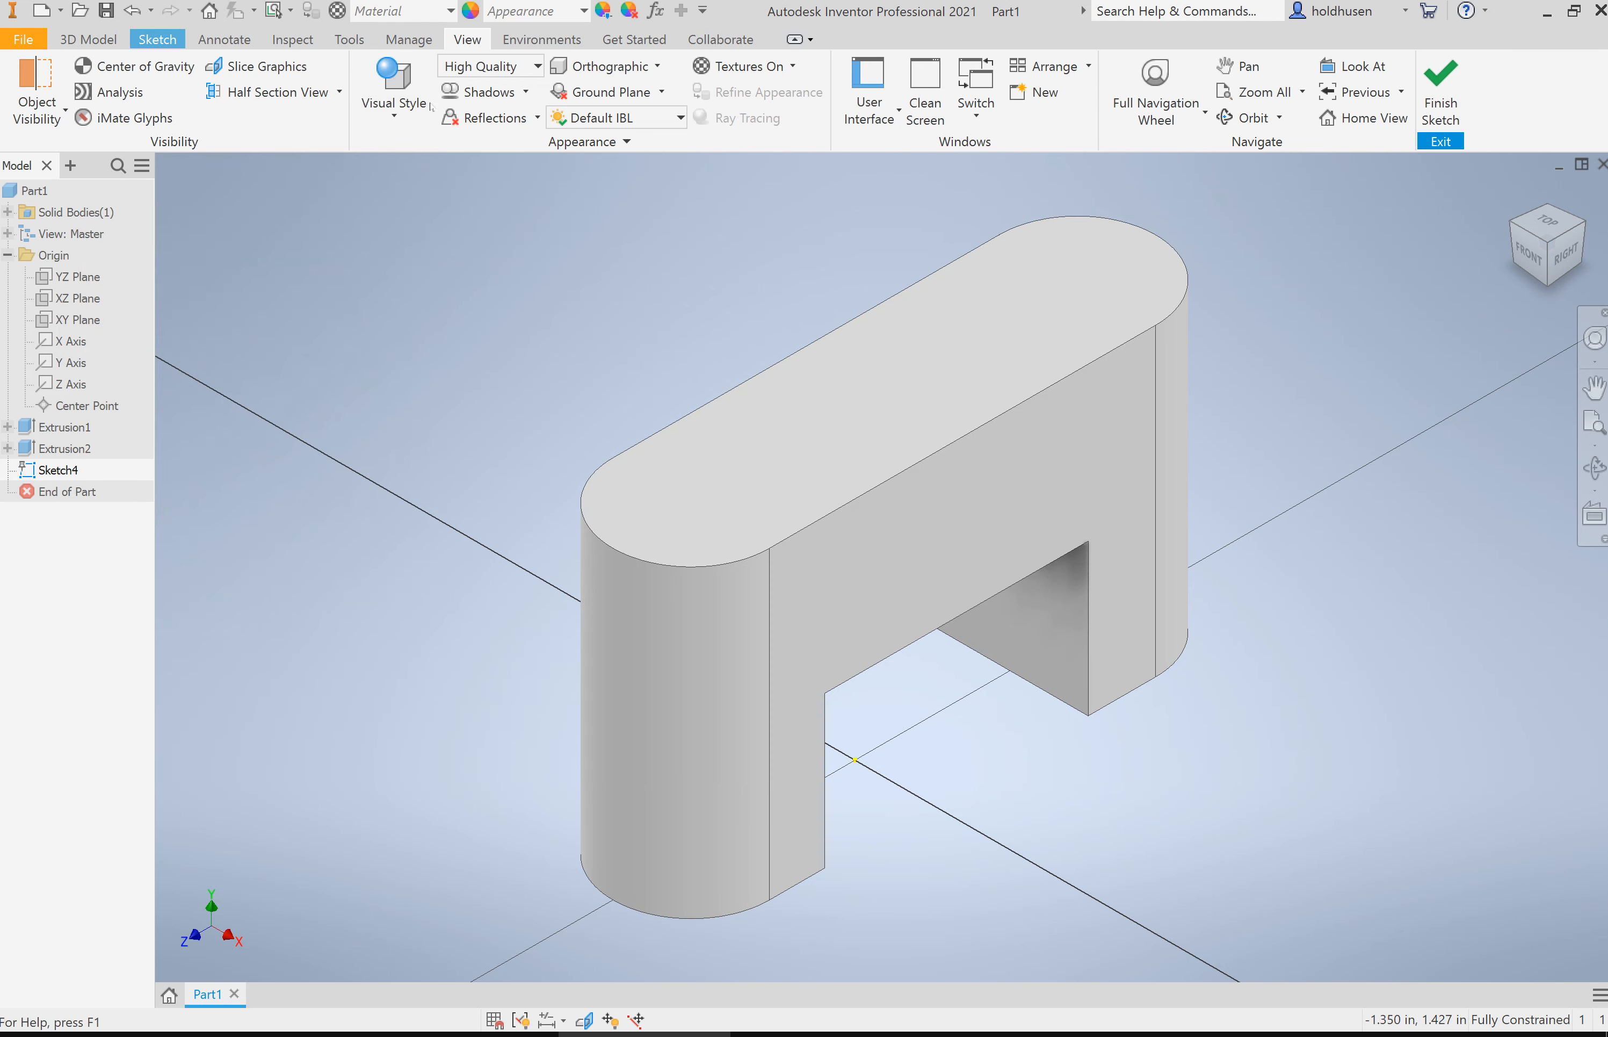
Step: Switch the model to the Wireframe visual style again and back to Shaded with Edges
click(409, 122)
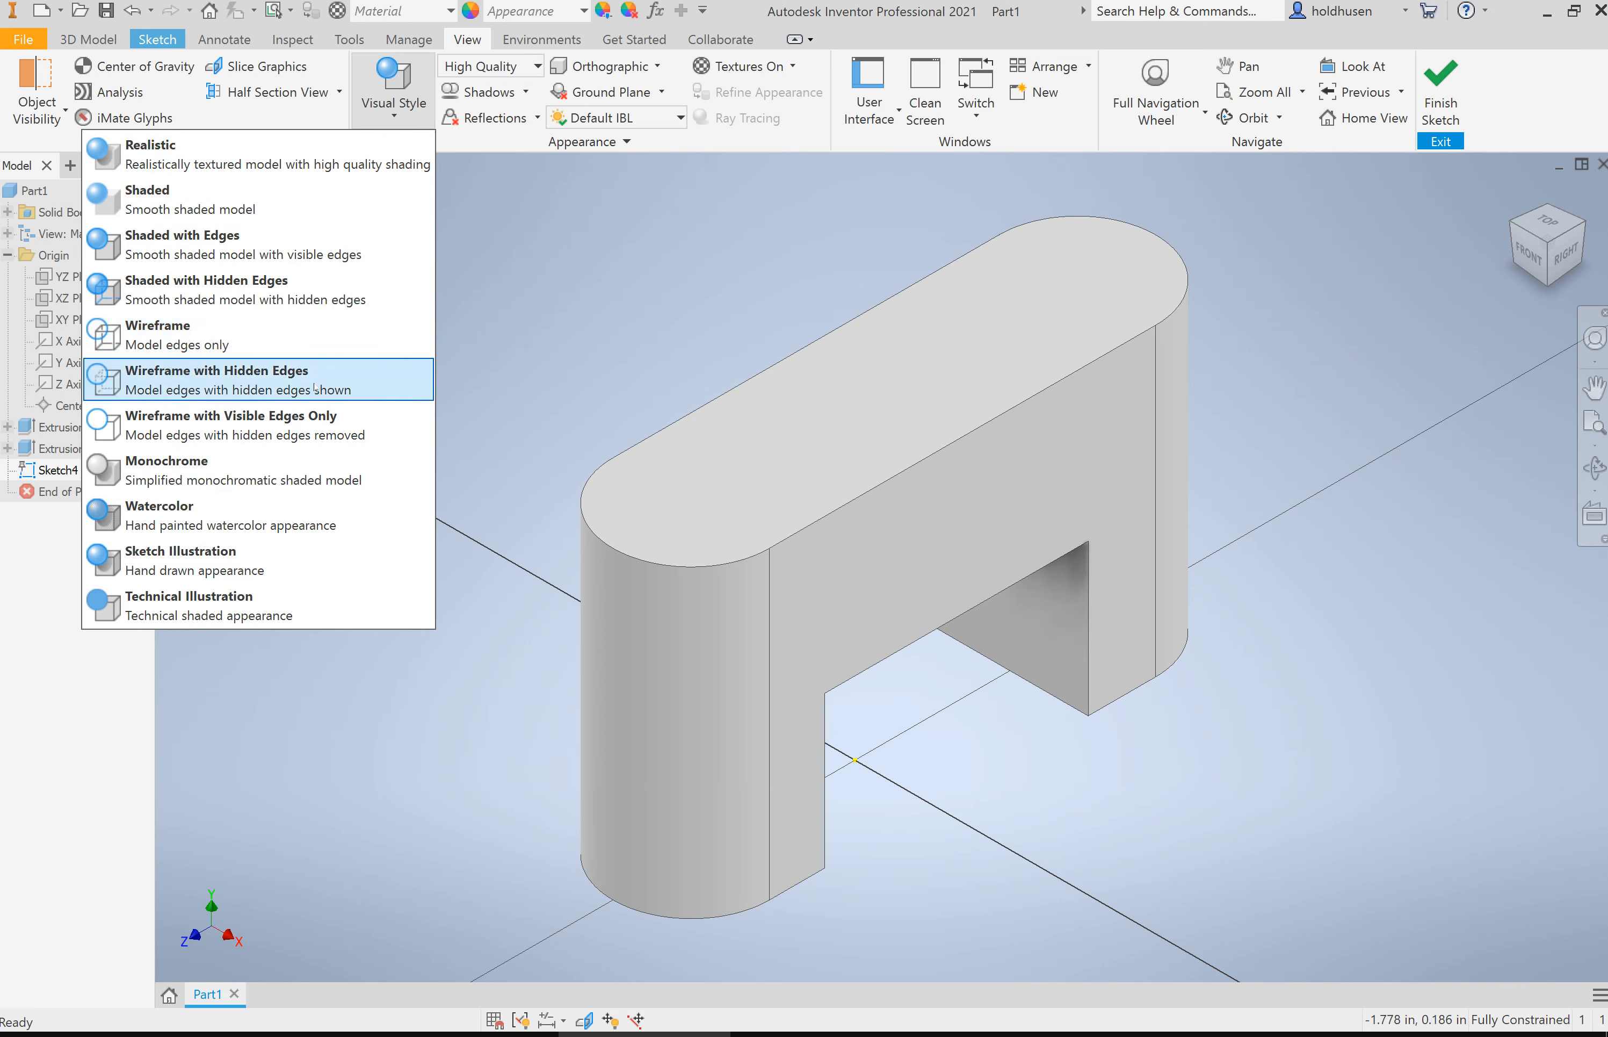
click(319, 339)
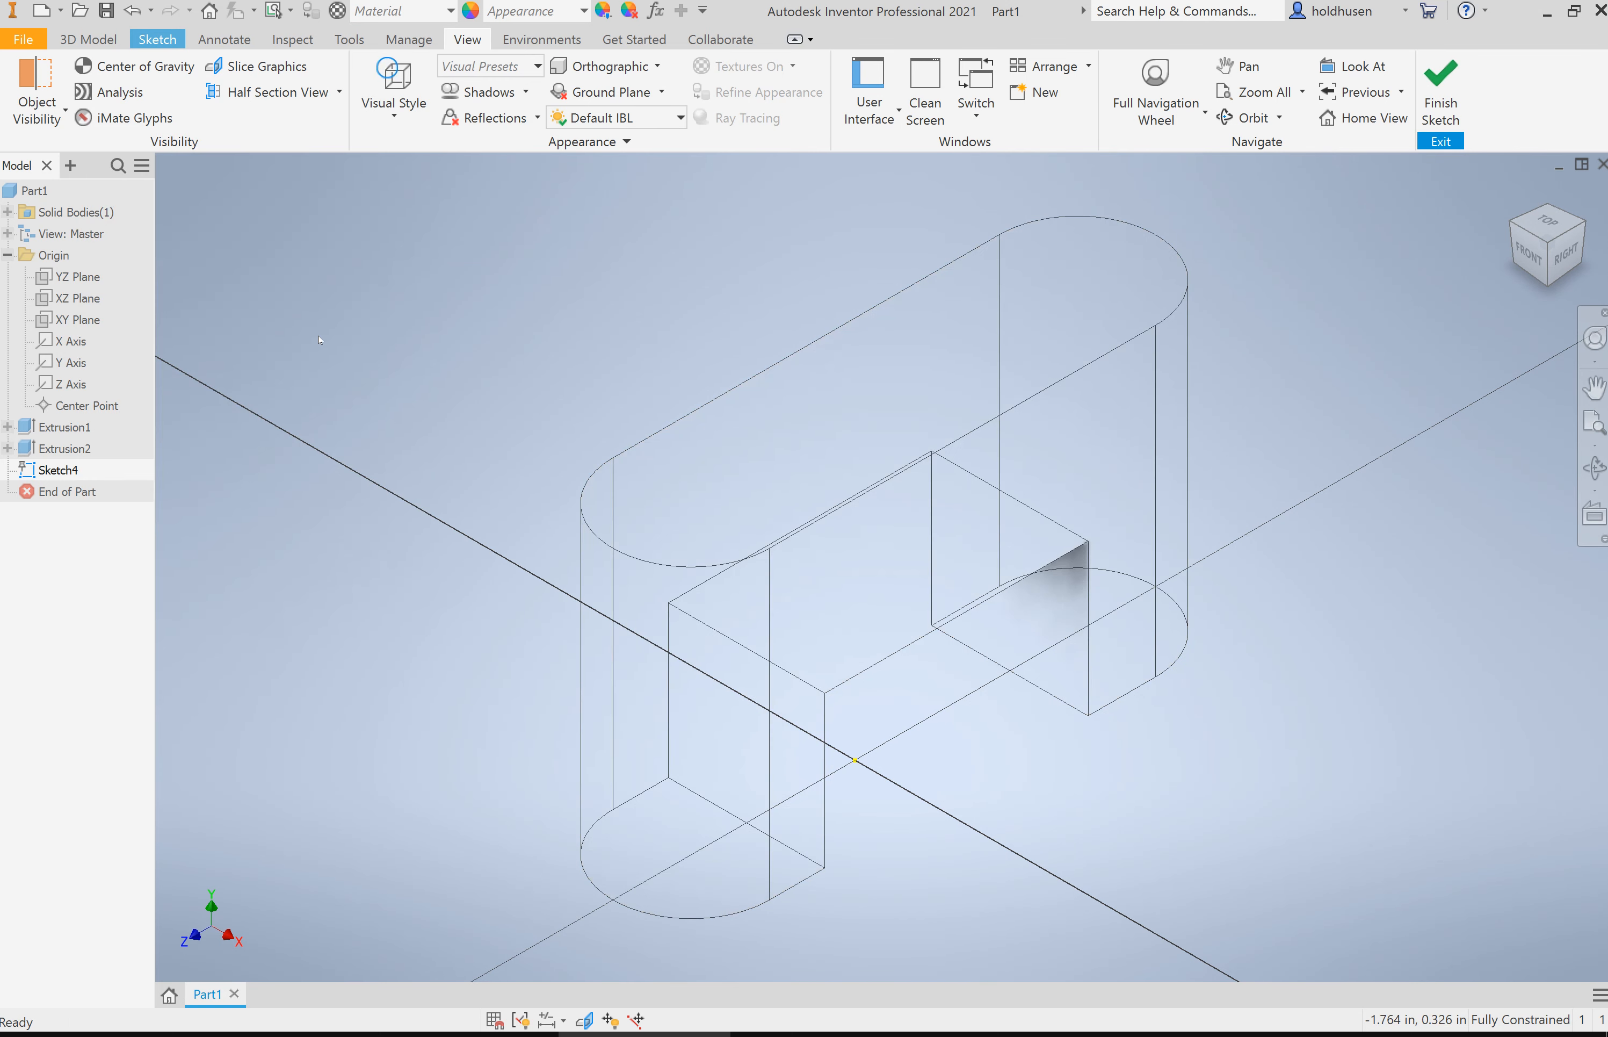
click(394, 101)
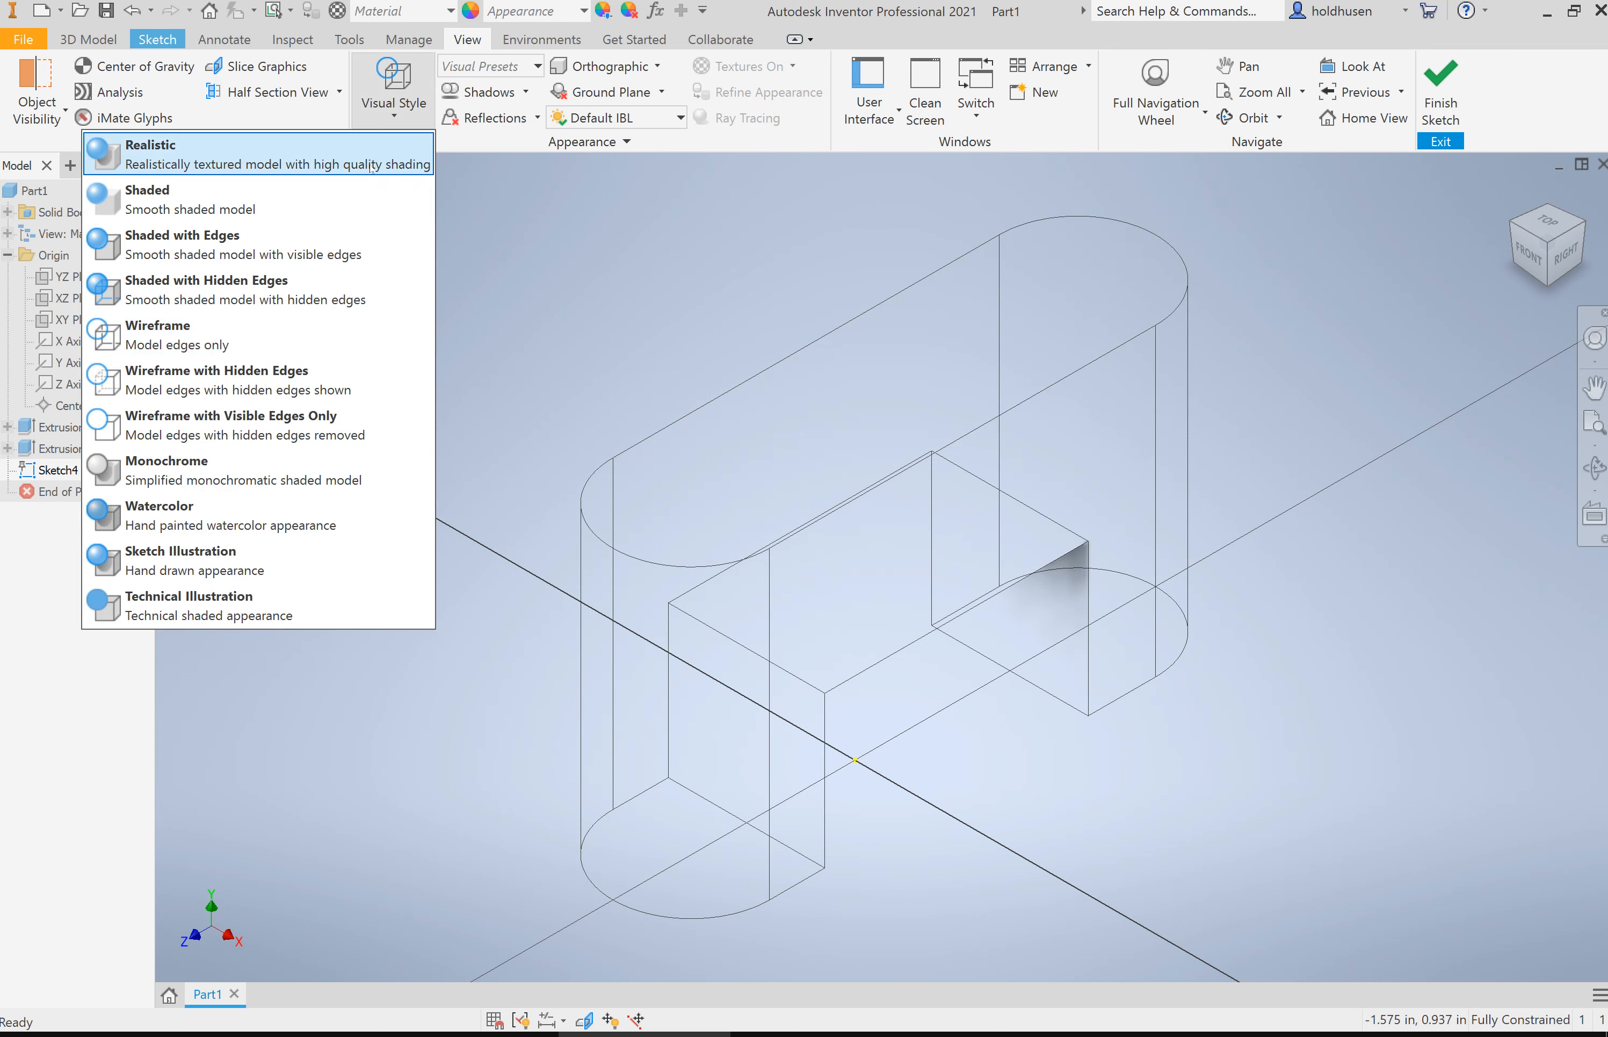
click(317, 244)
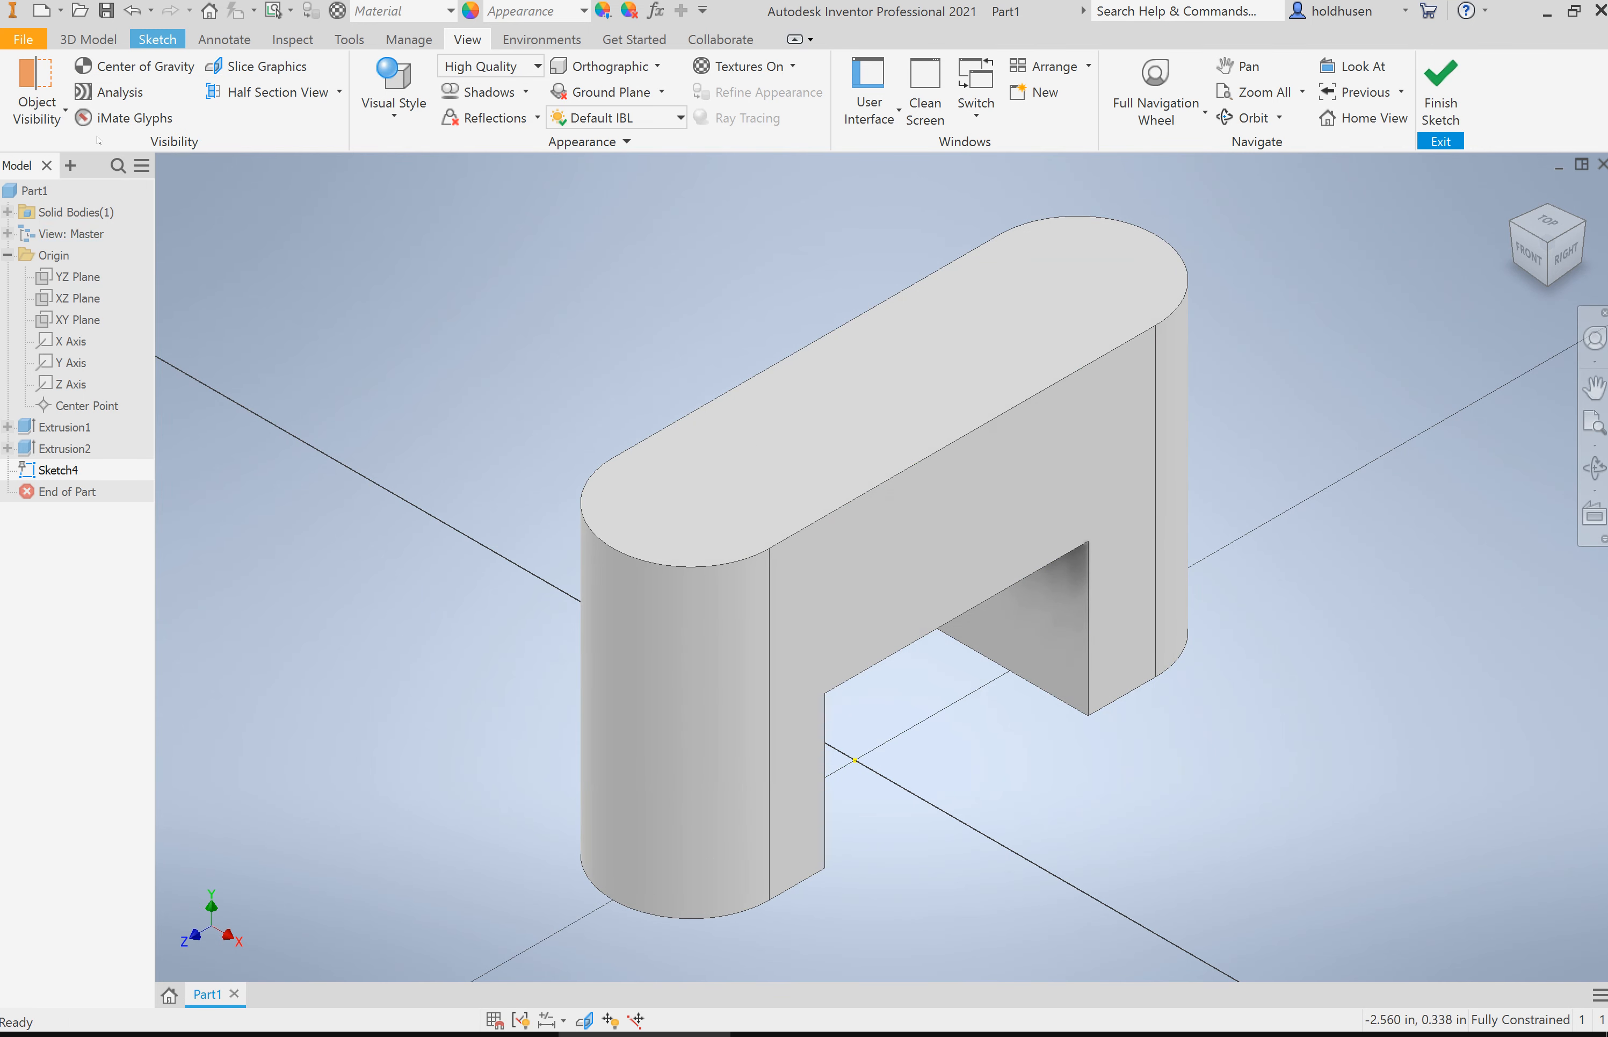
Step: Sketch a small circle inside the notch opening, centred on the sketch axis along the part's length, and finish the sketch
click(158, 39)
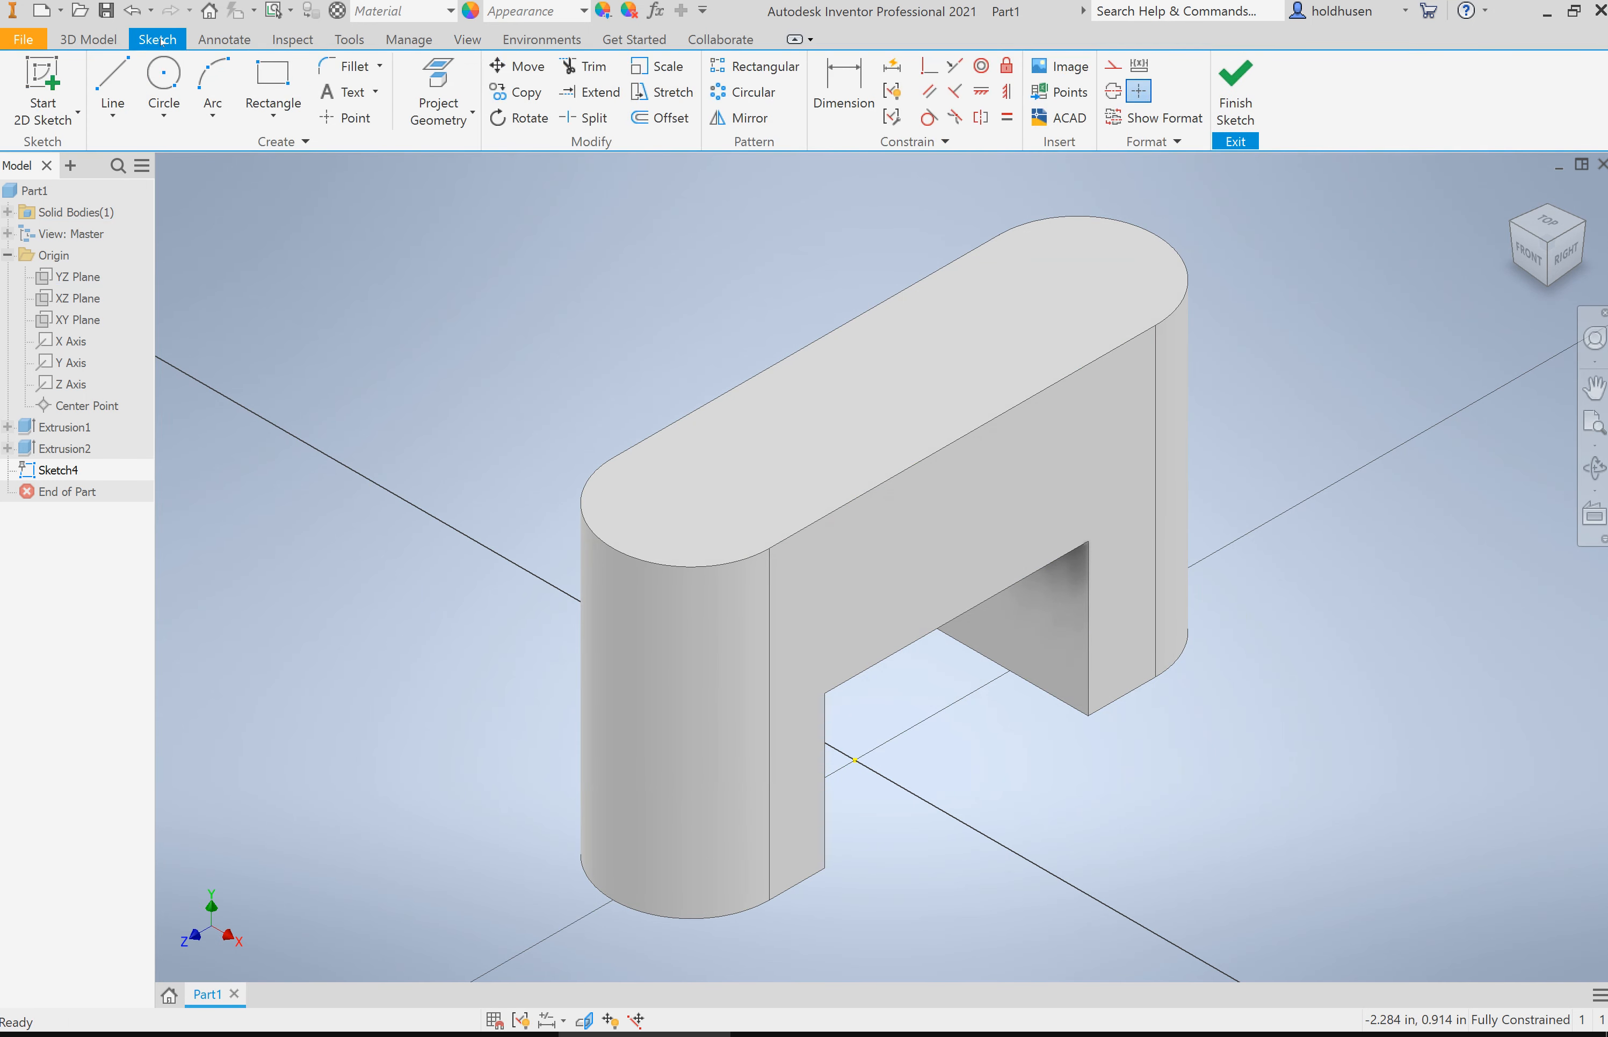
click(152, 88)
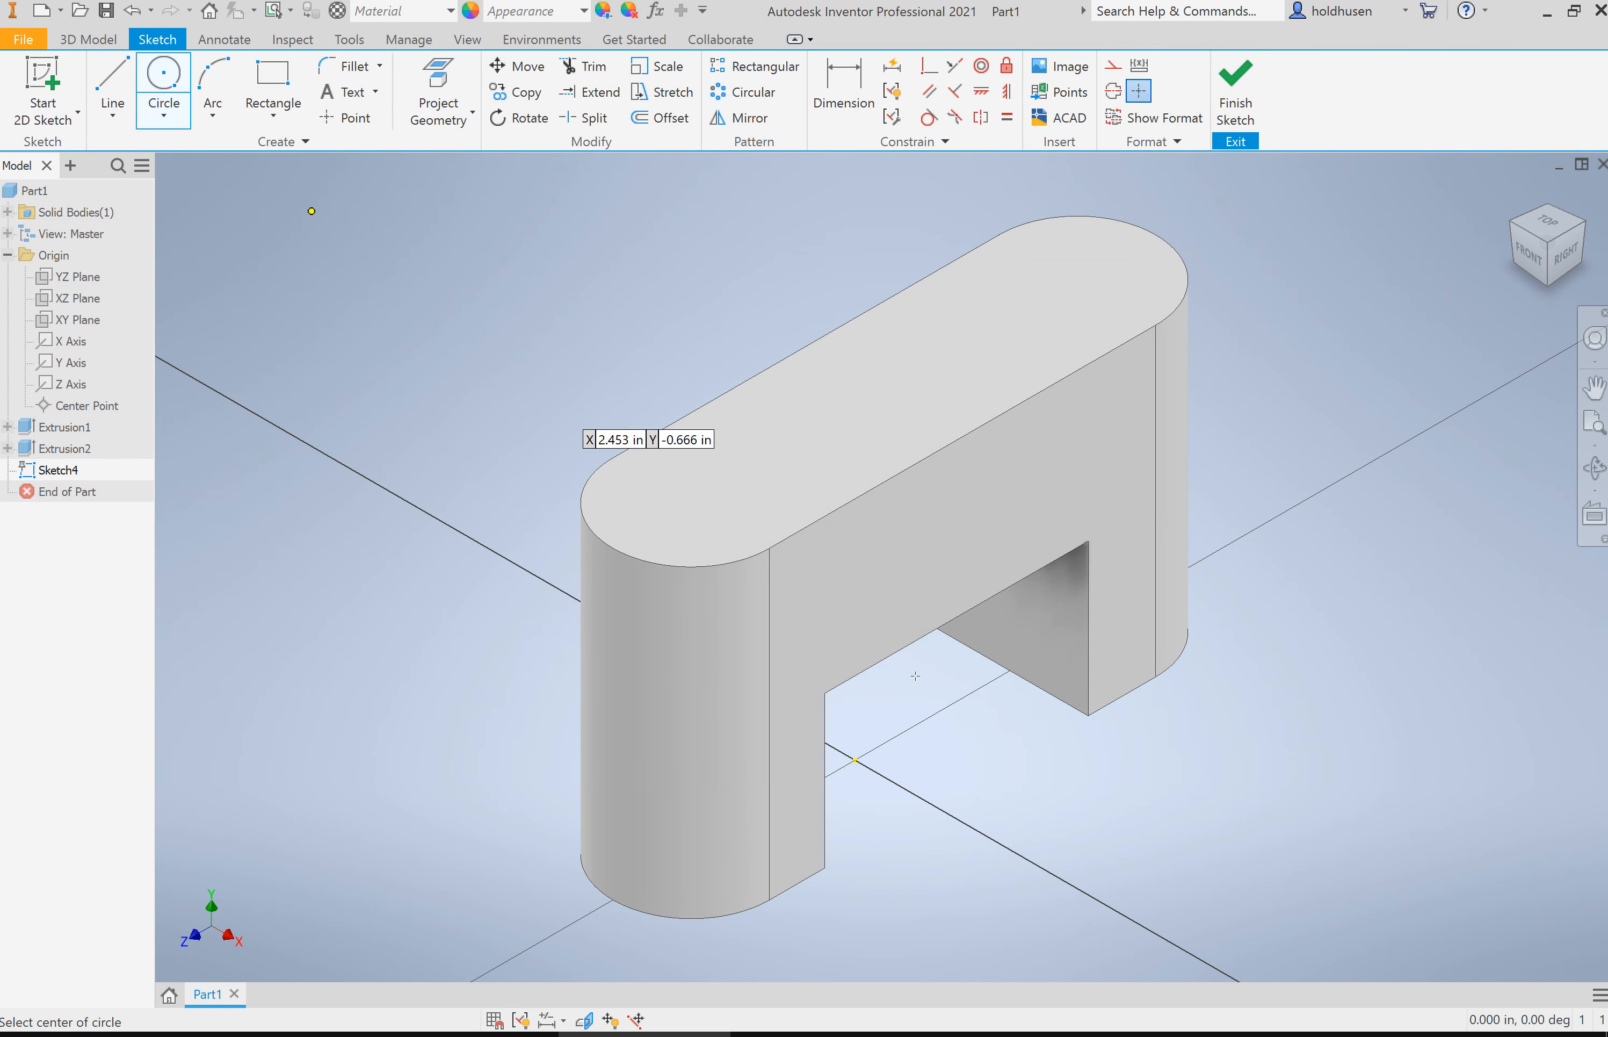
click(926, 718)
click(937, 738)
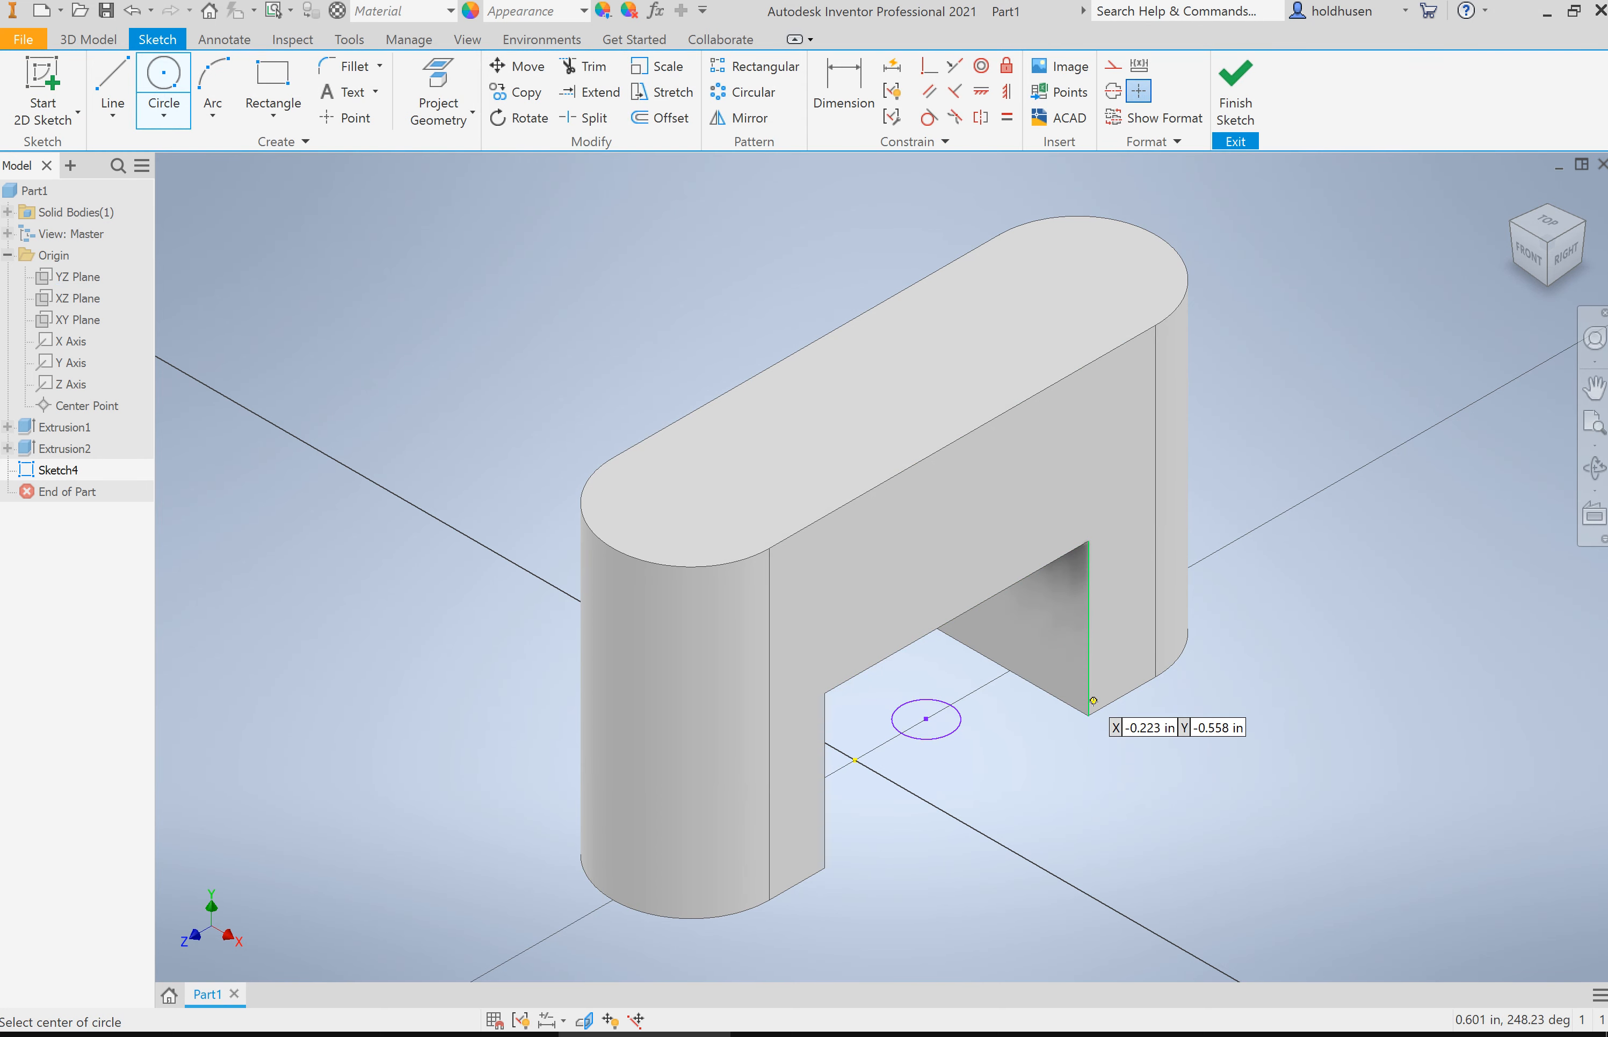
click(1245, 92)
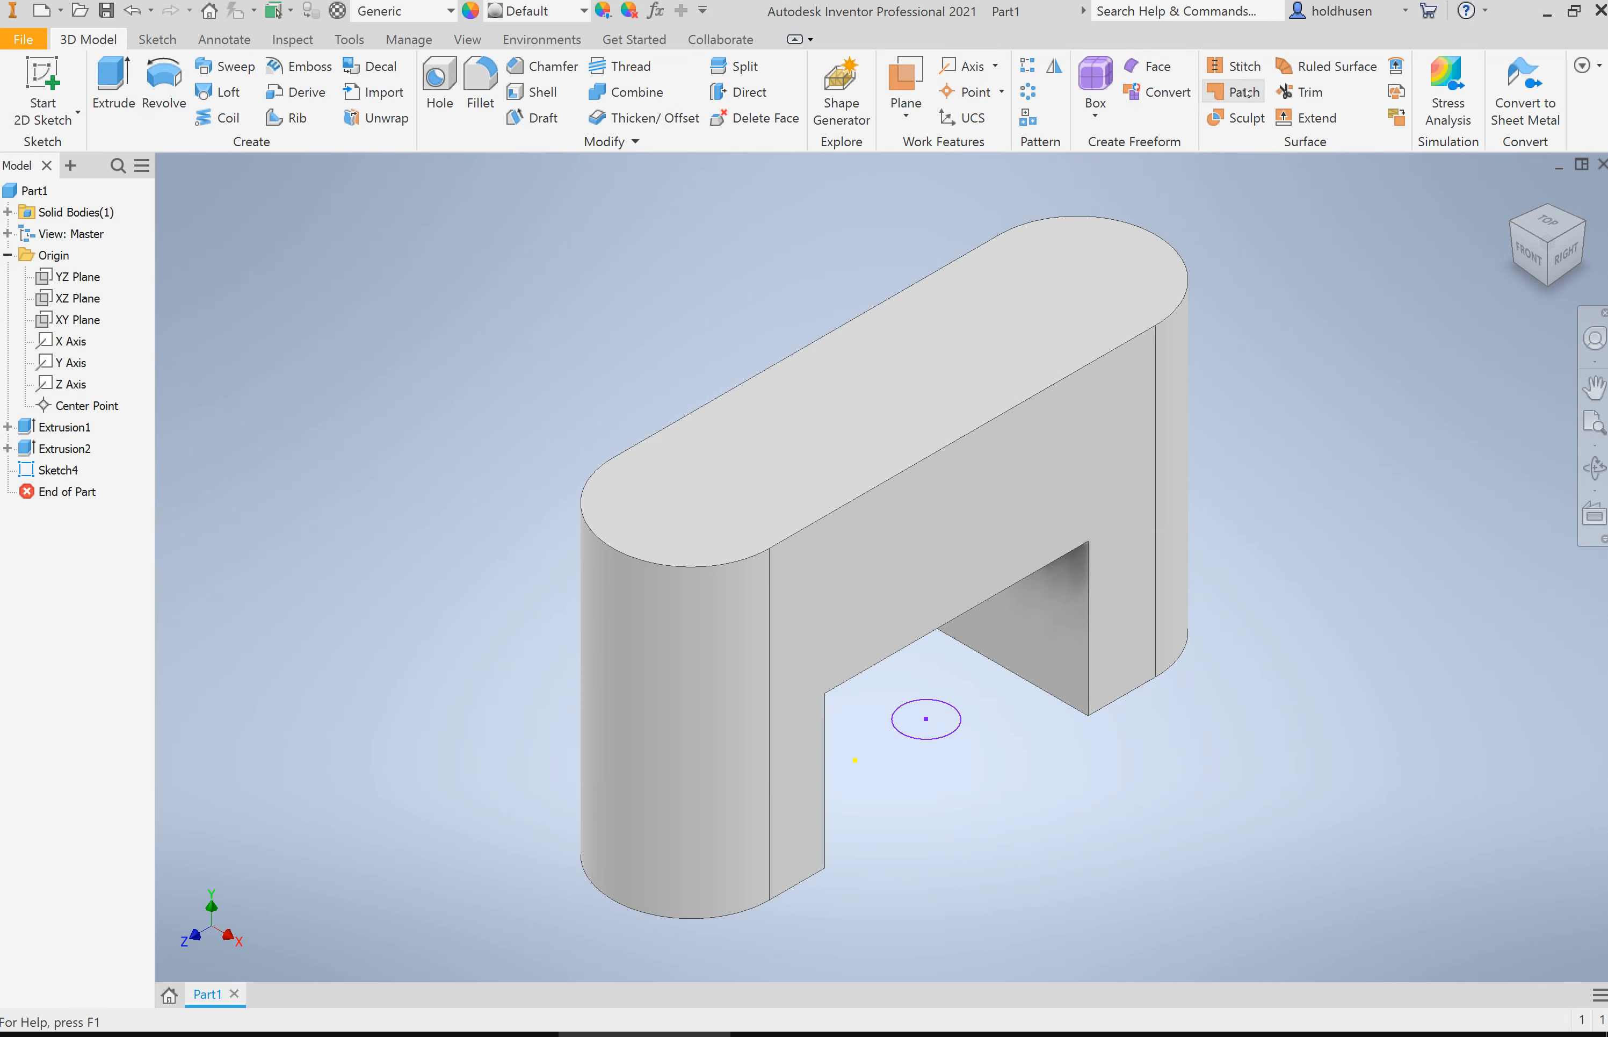
Step: Extrude the circle upward as a Through All cut to make a hole through the body above the notch
click(1595, 466)
drag(1023, 704, 1046, 677)
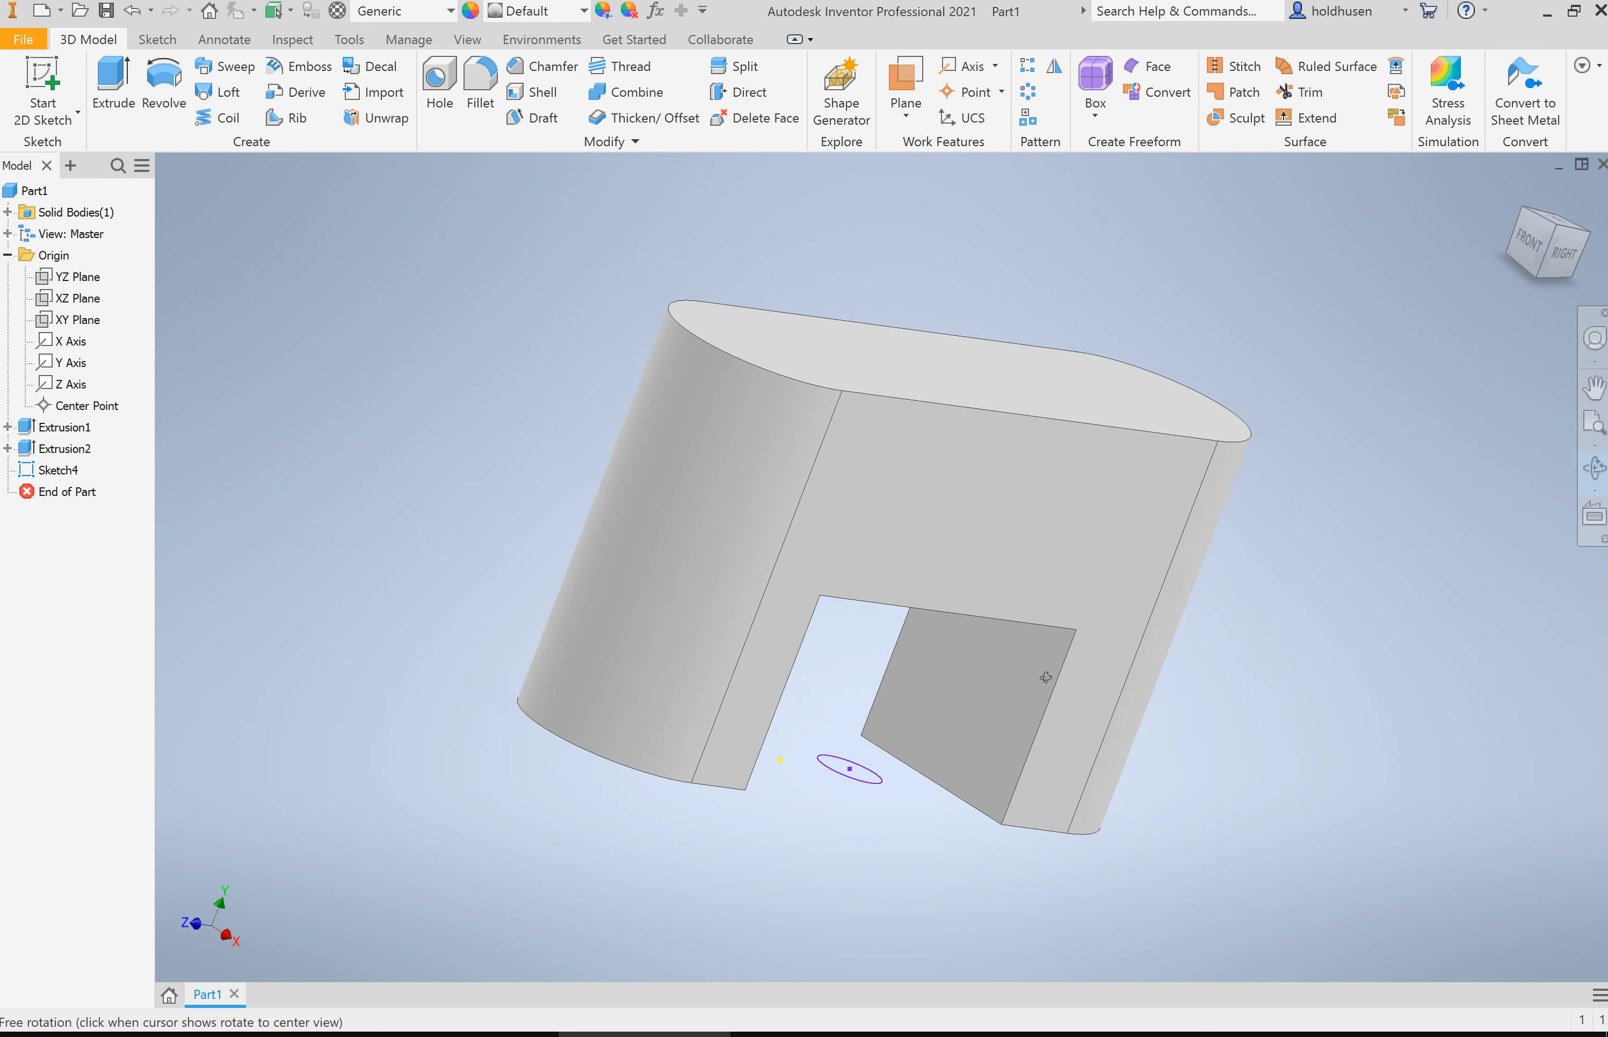
click(113, 81)
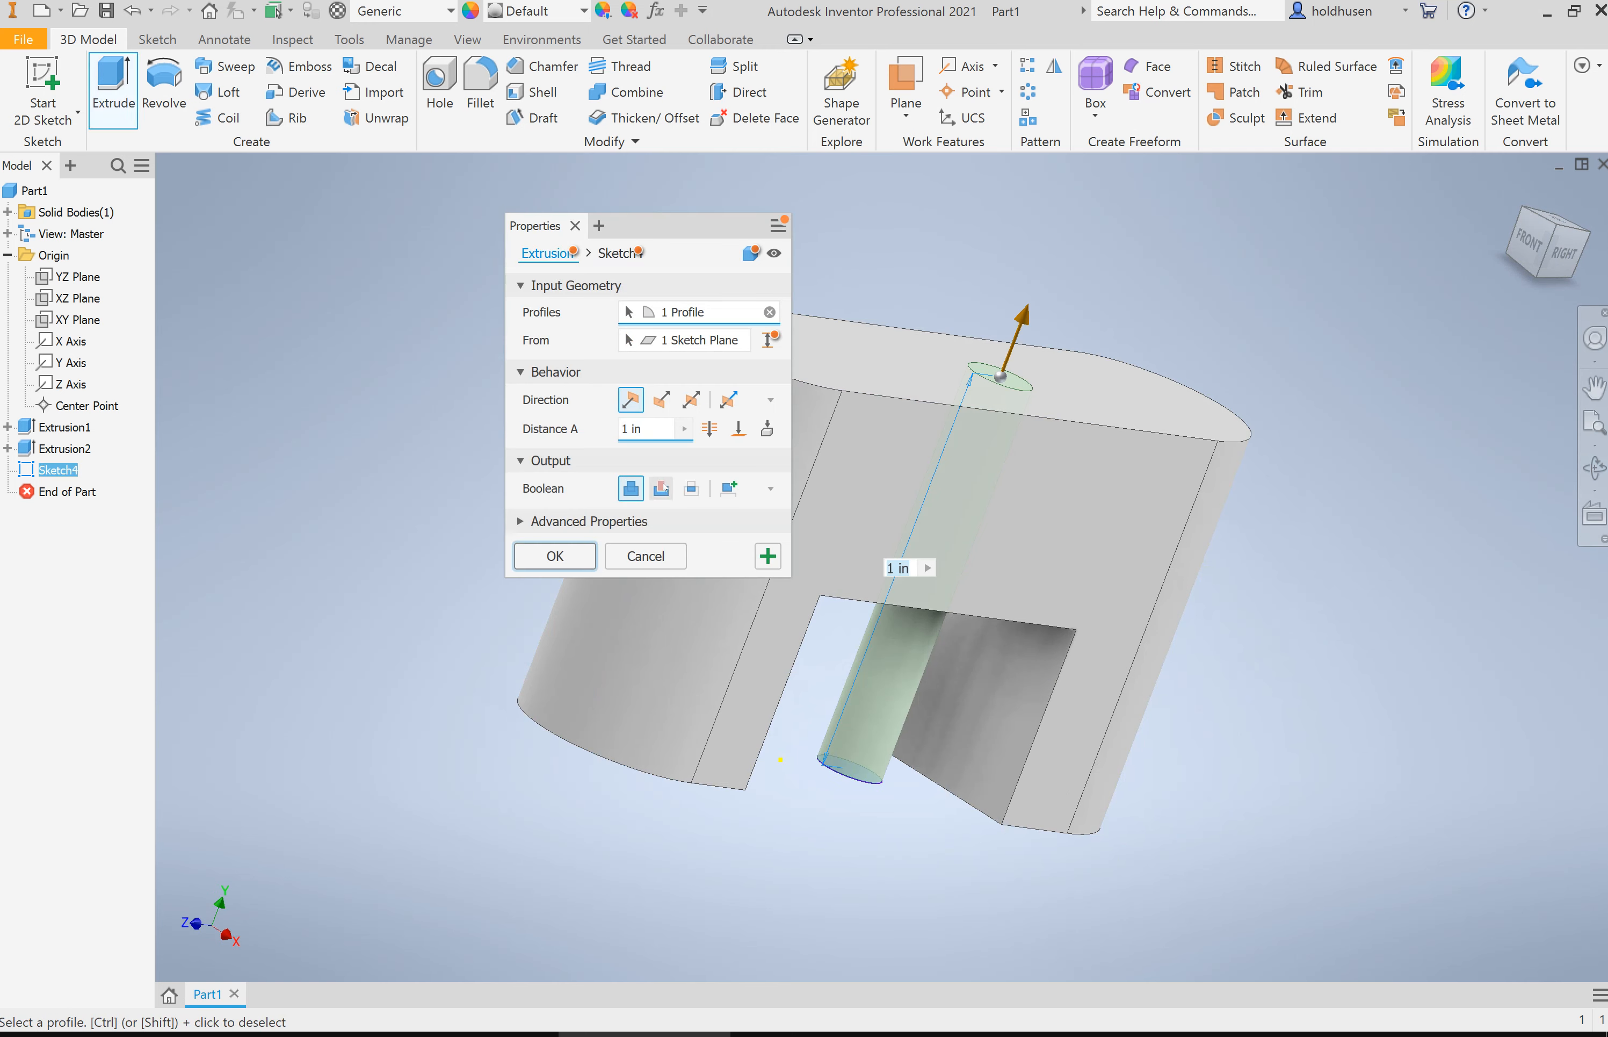
click(661, 488)
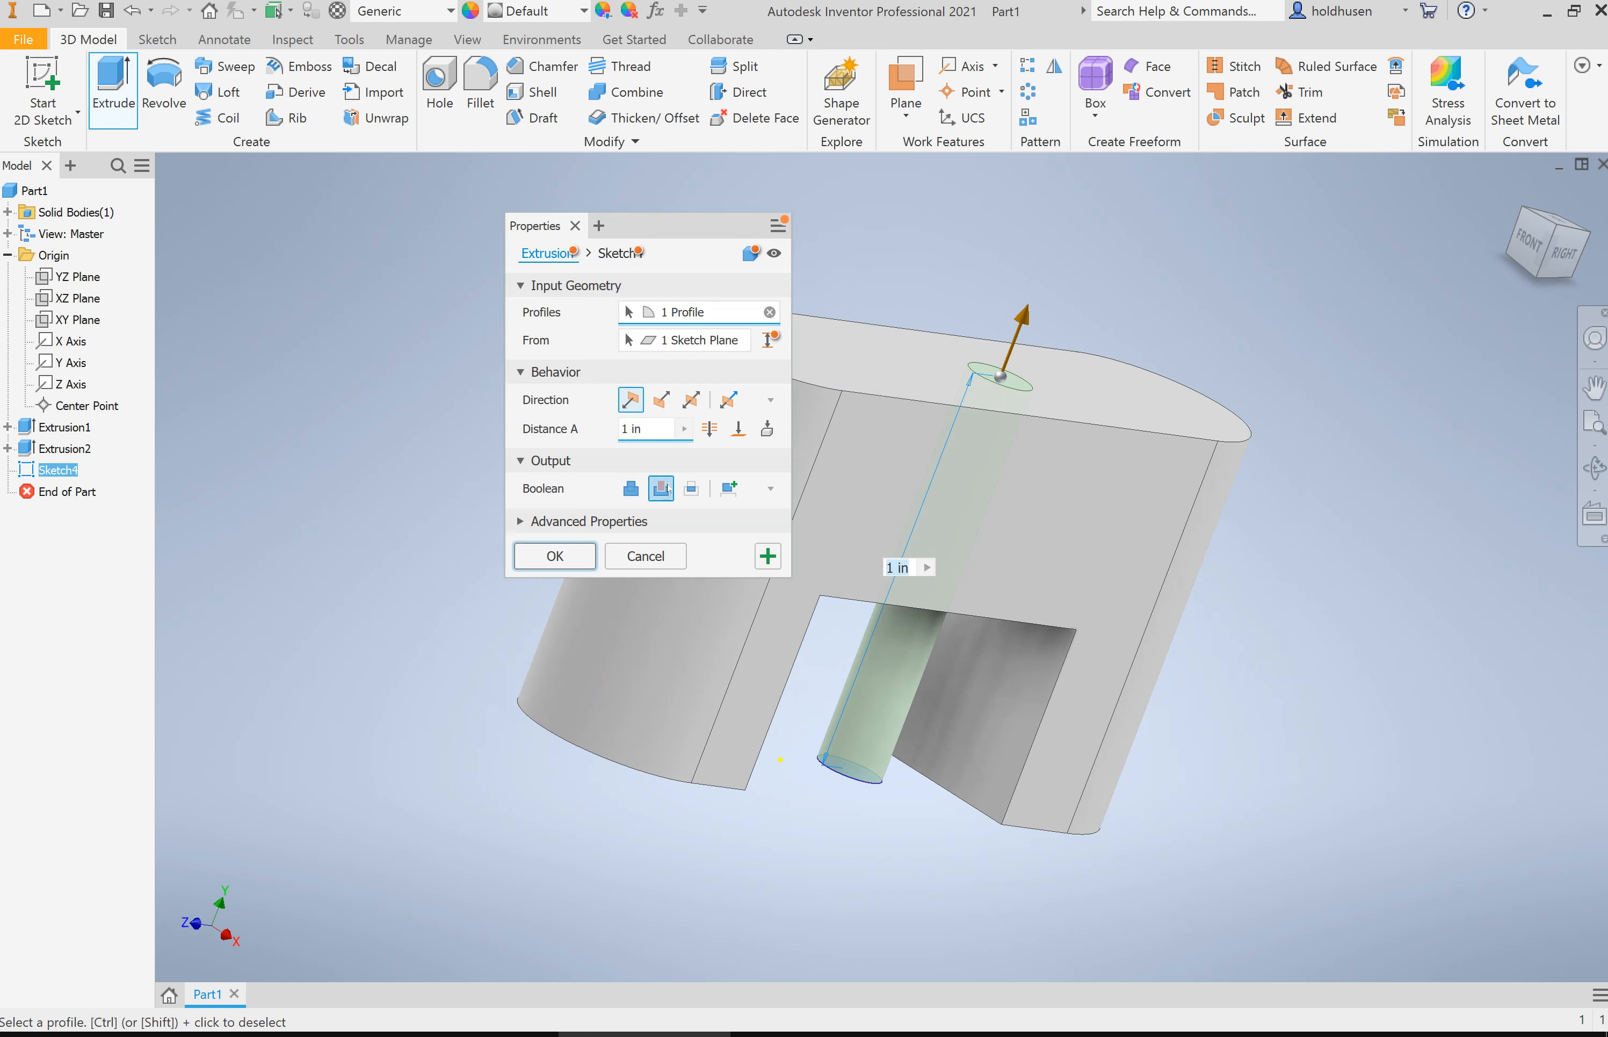
click(710, 430)
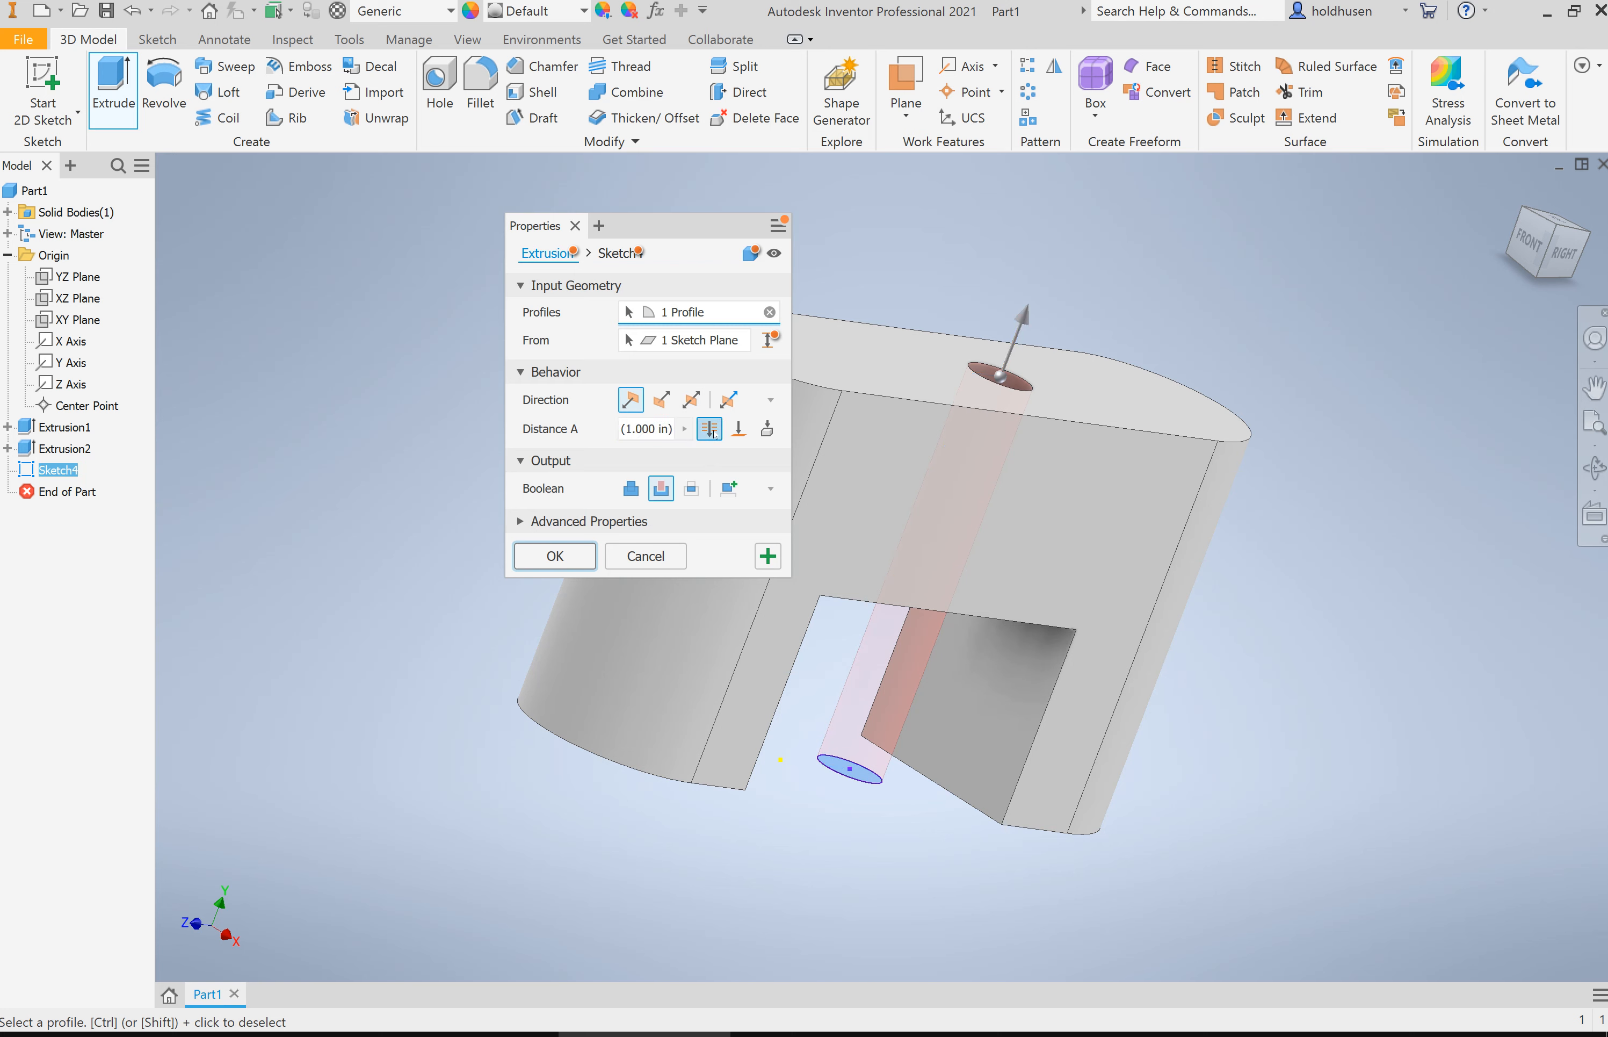
click(555, 555)
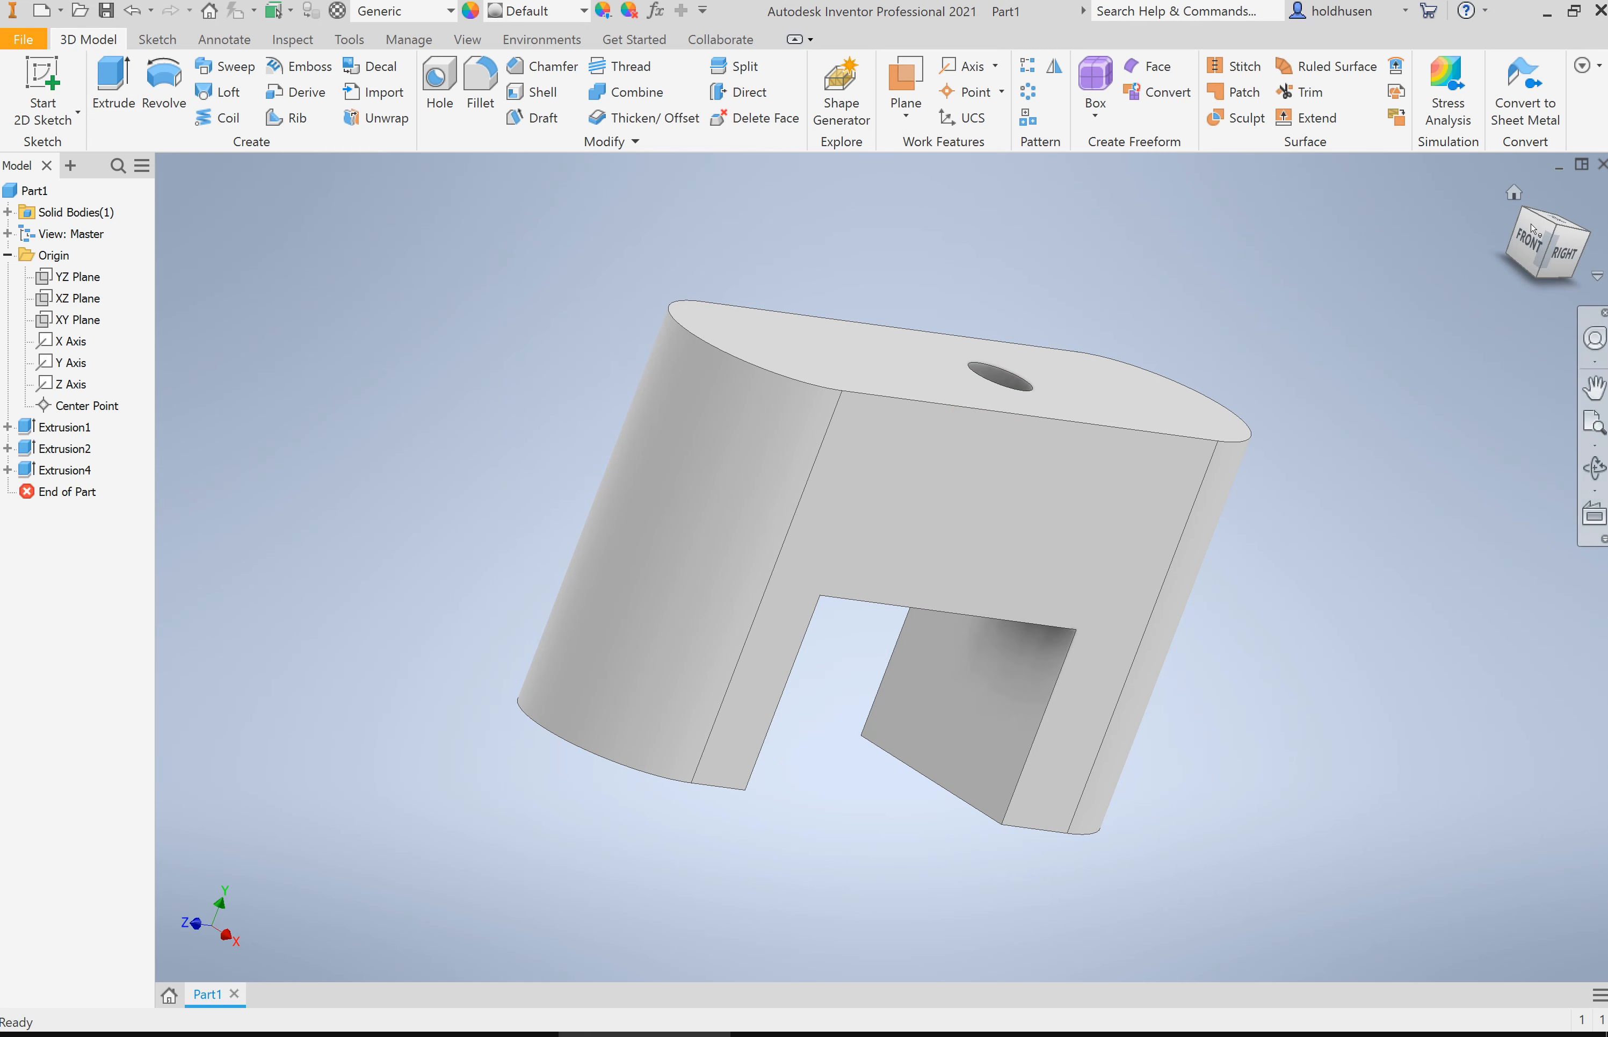
Step: Suppress the rectangular notch's extrusion feature, with the part shown in the home view
click(1514, 195)
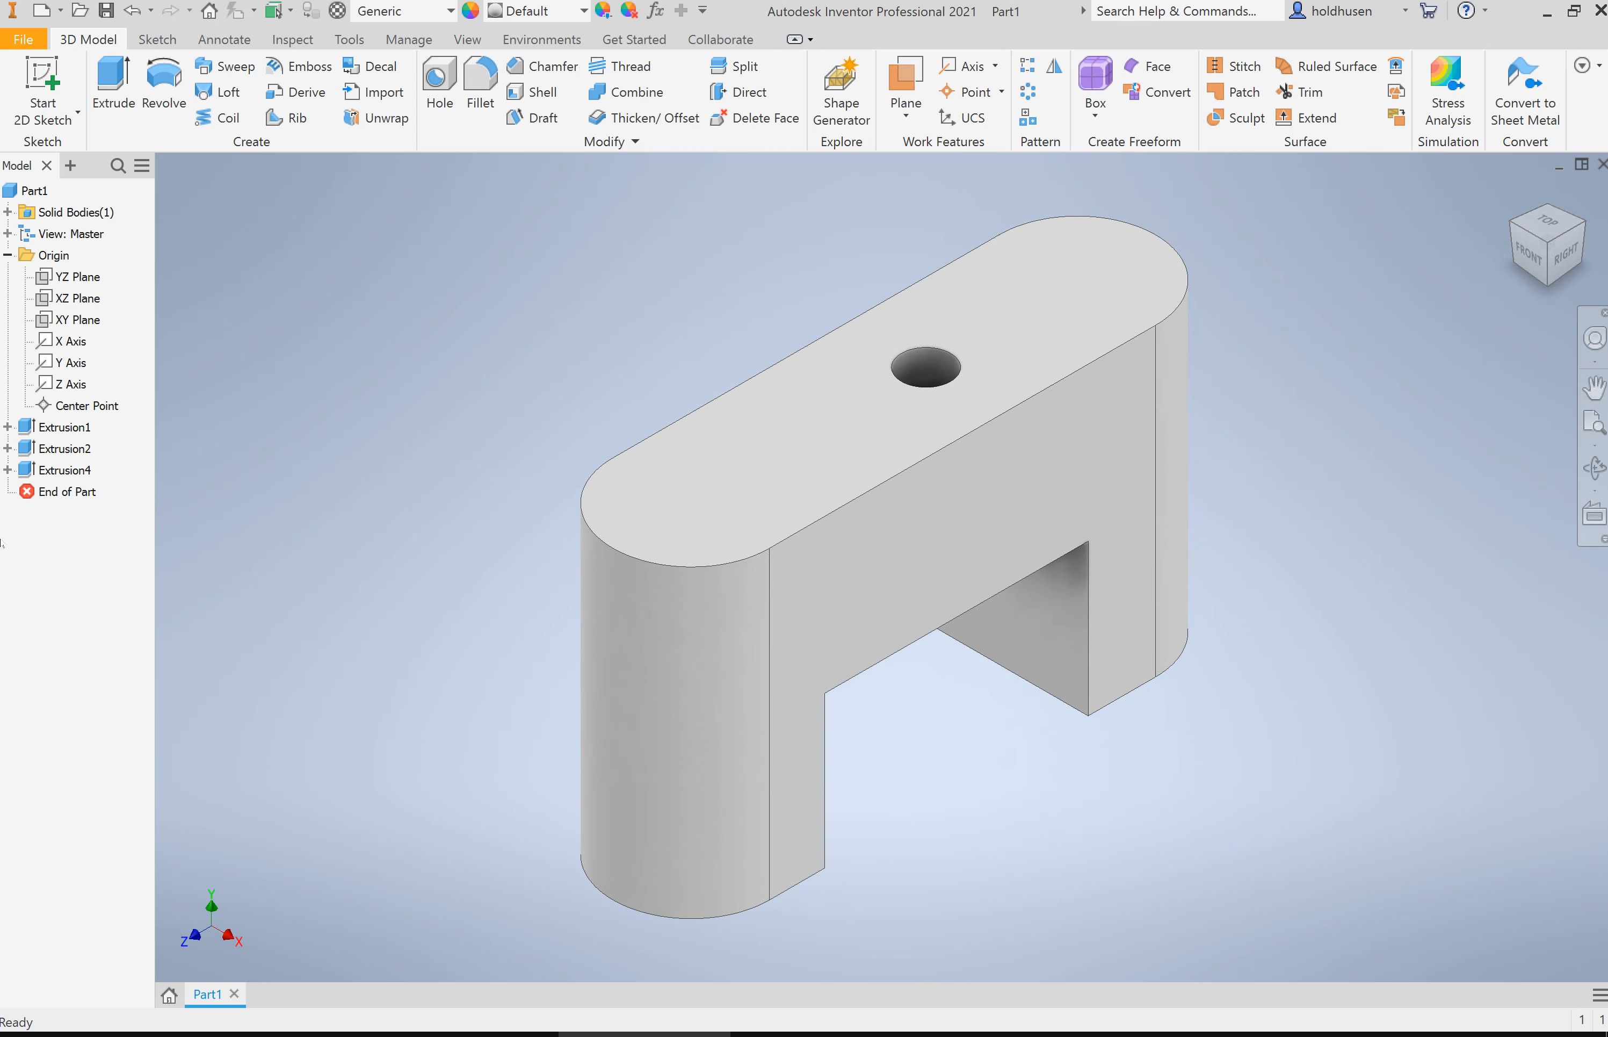
right_click(68, 454)
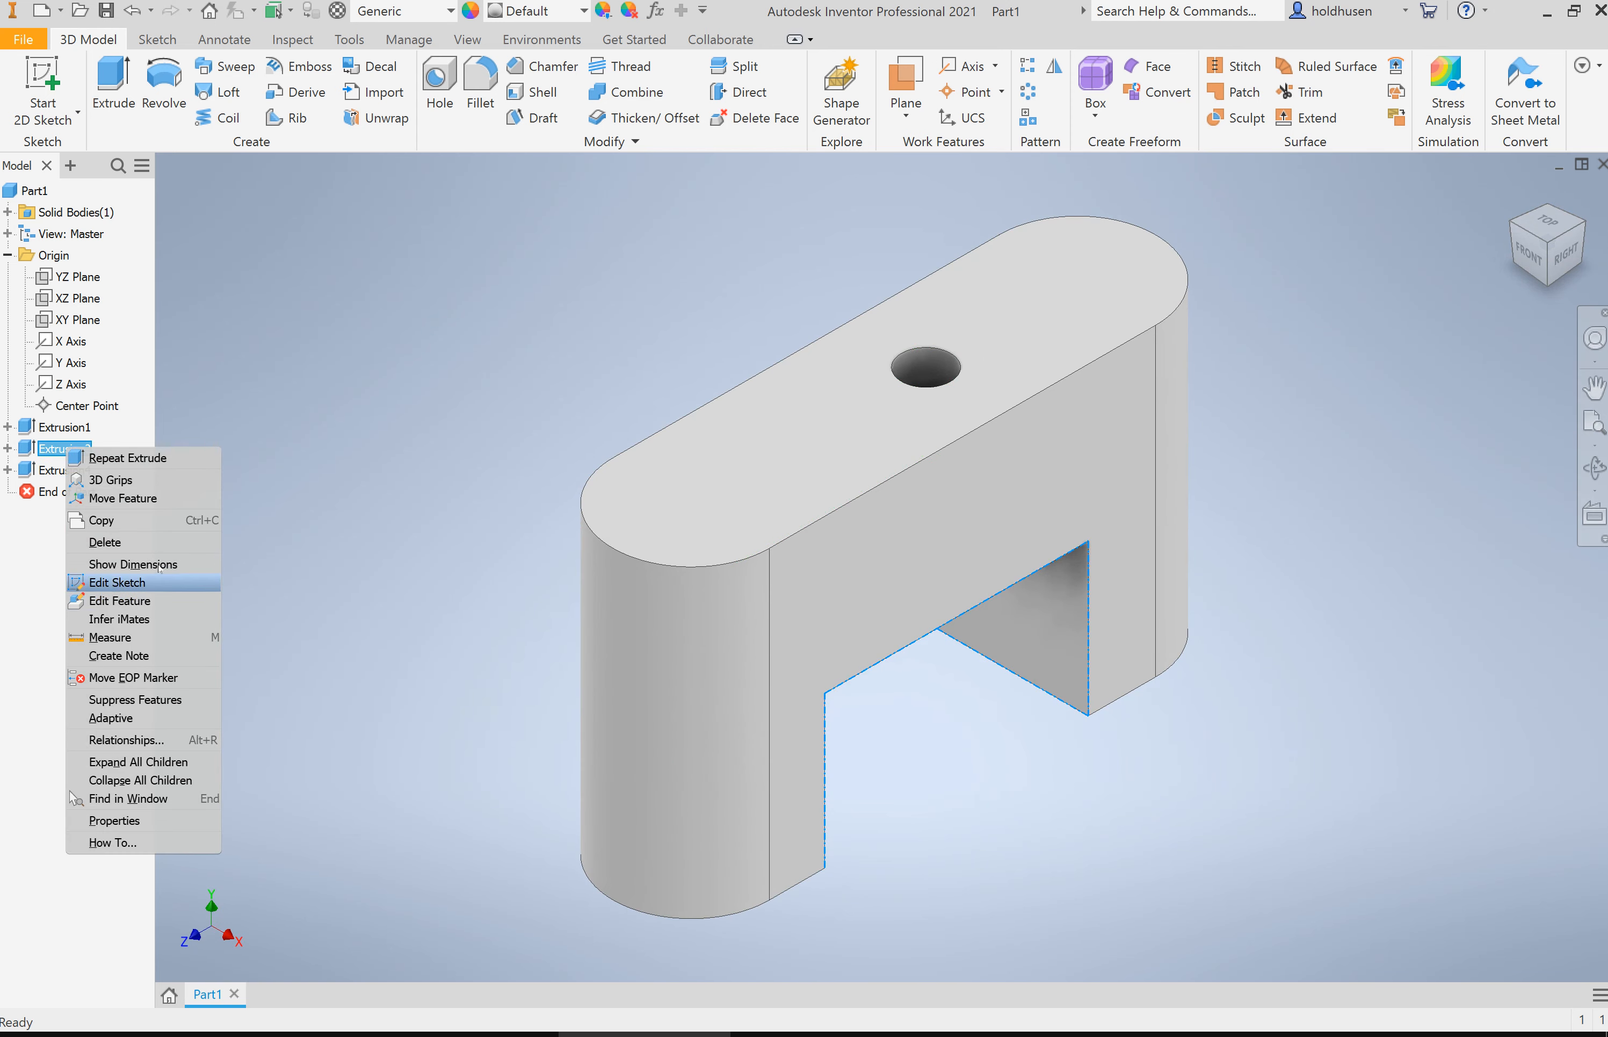
click(175, 705)
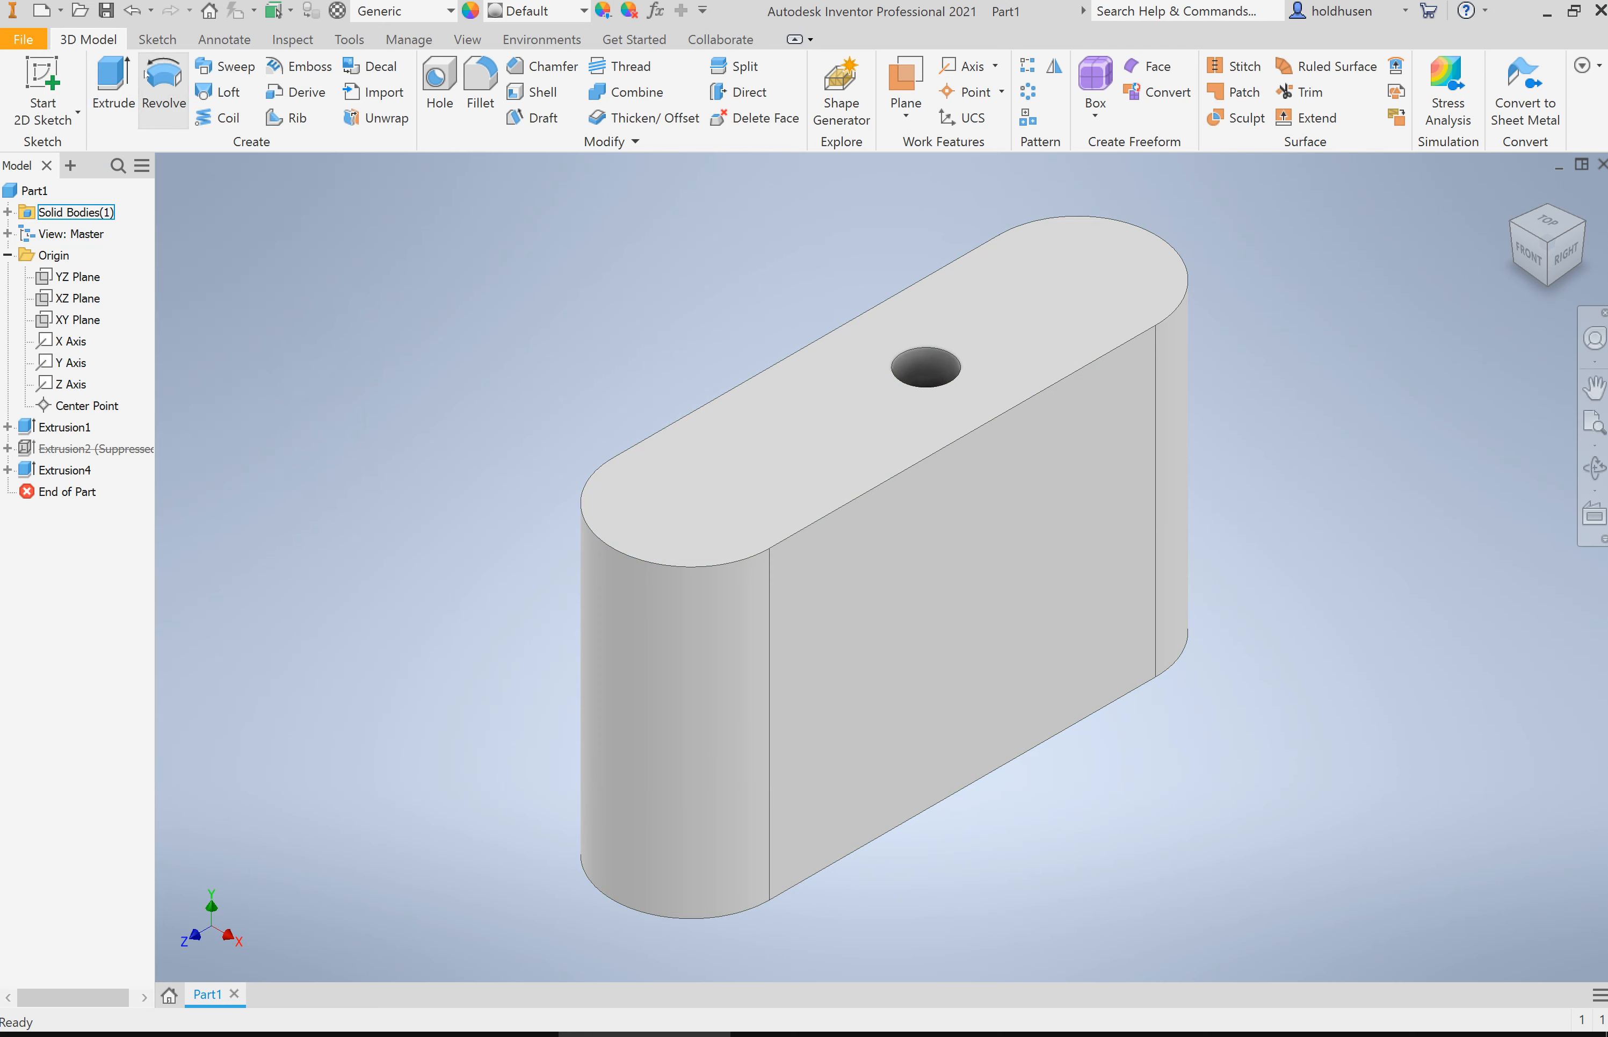
Step: On the long flat side face, sketch a center-point semicircular arc centred at the bottom edge's midpoint, starting at about X 0.052 in
click(54, 74)
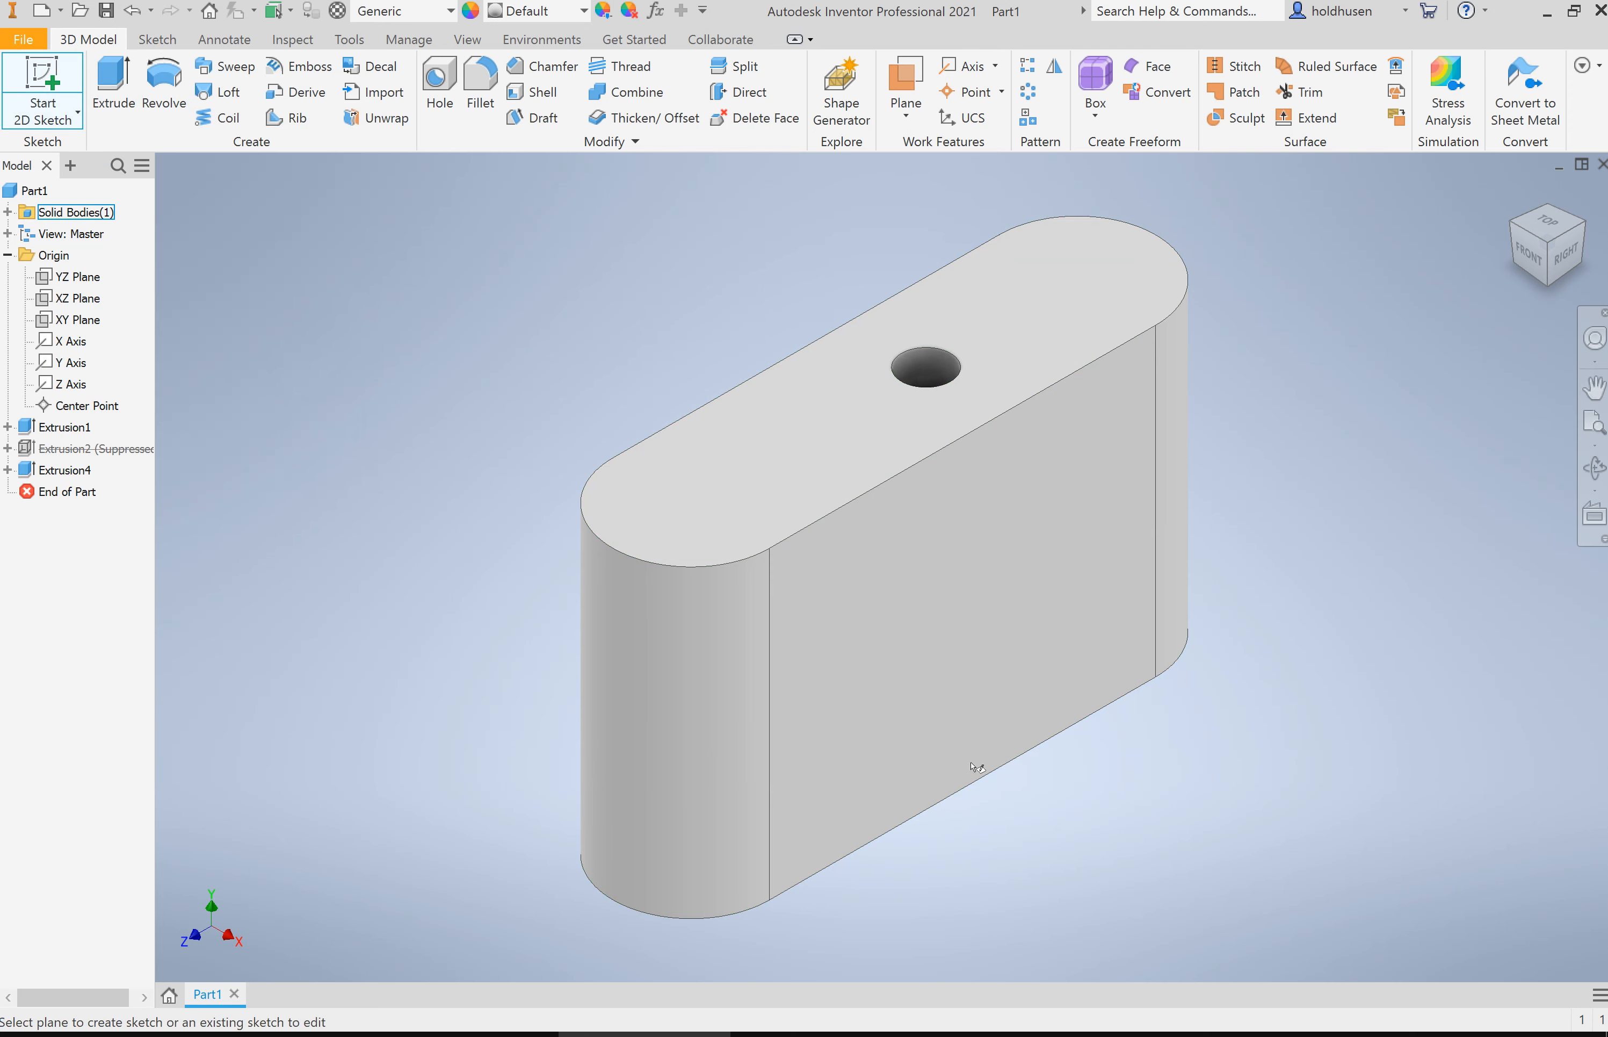
click(962, 706)
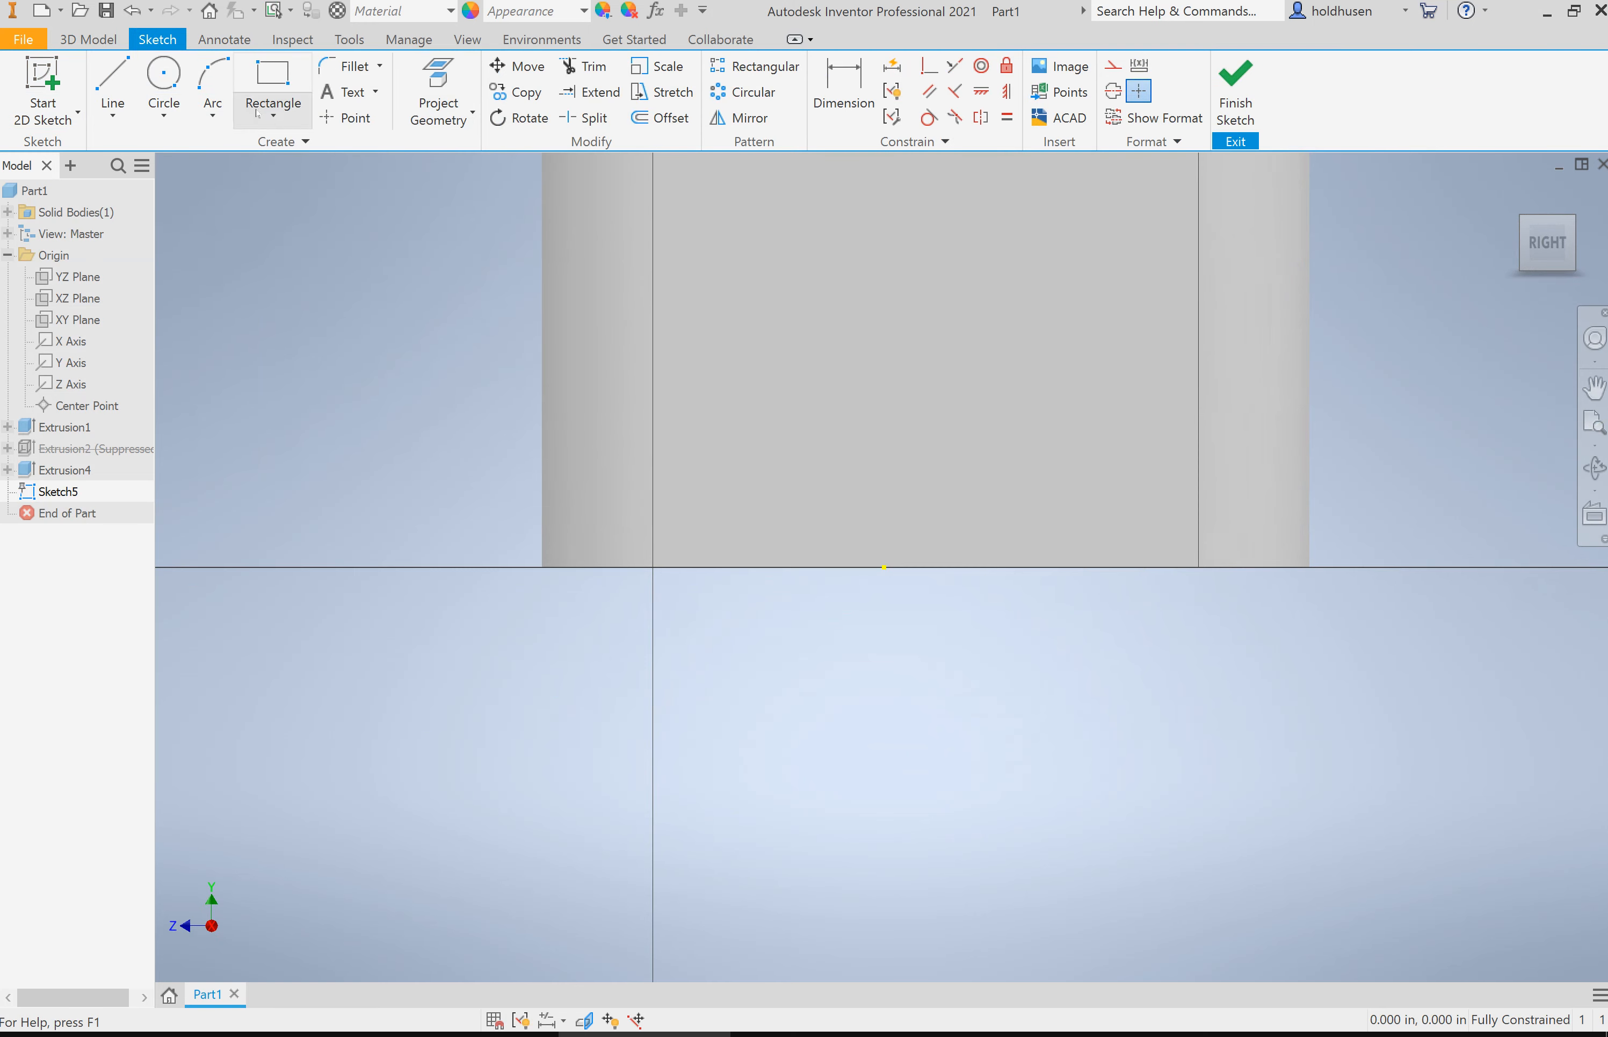
click(164, 115)
click(213, 119)
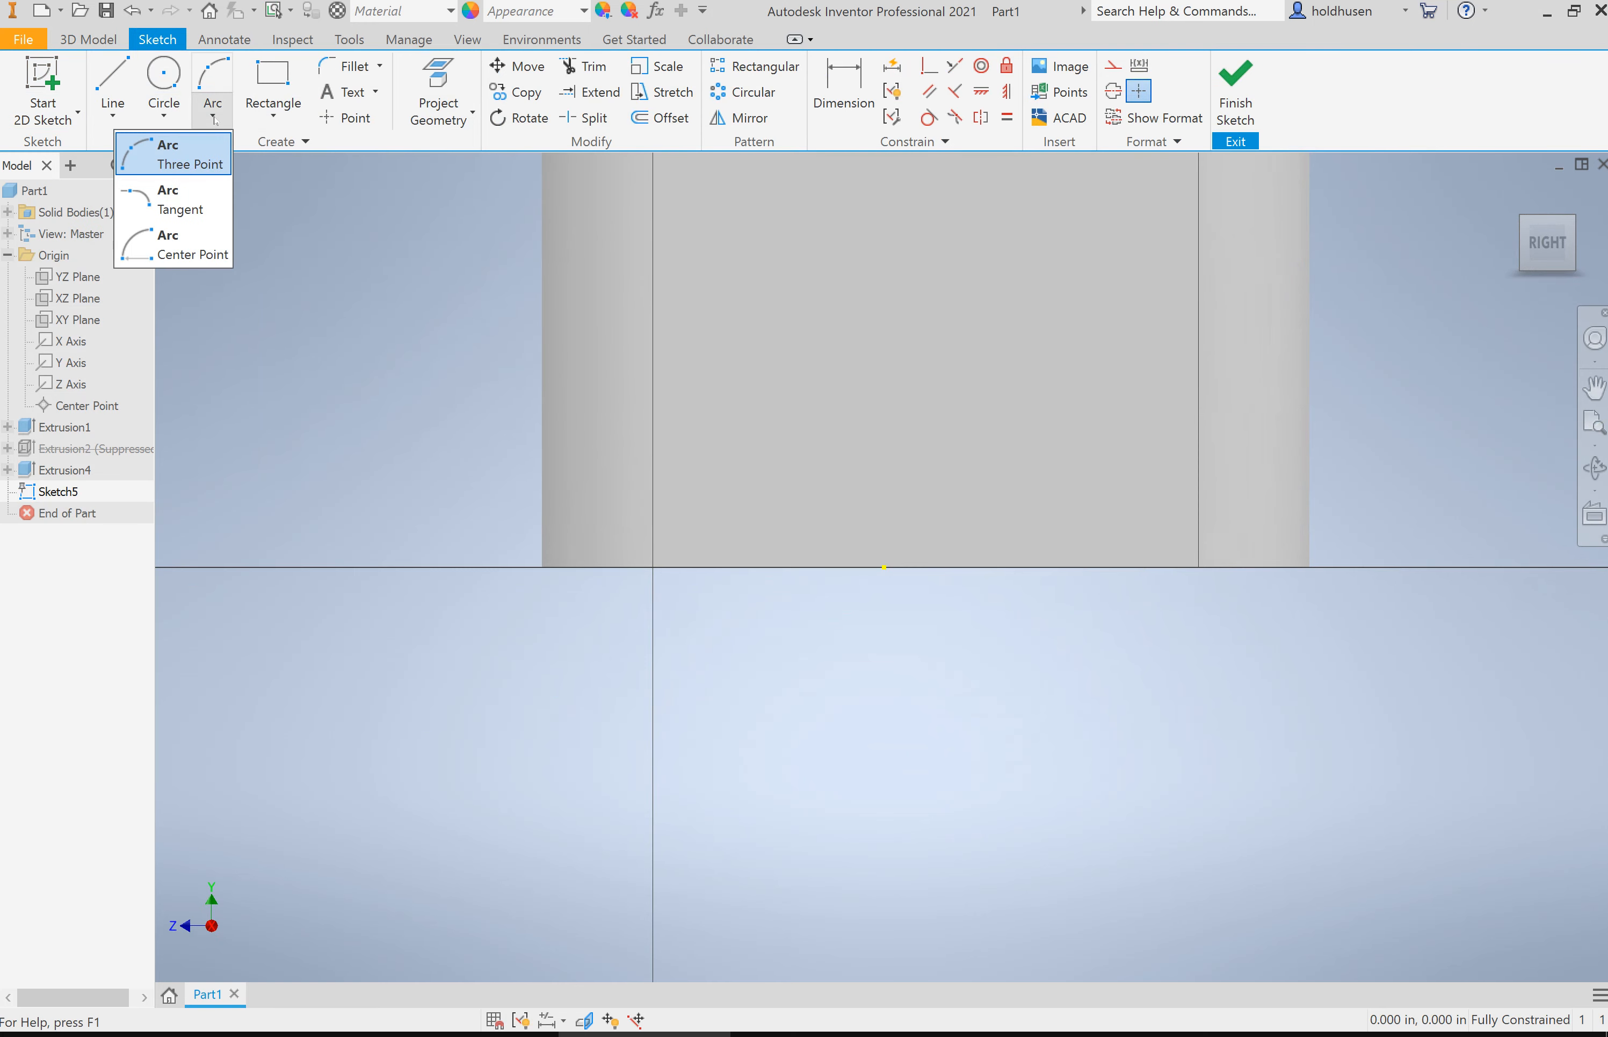
click(183, 249)
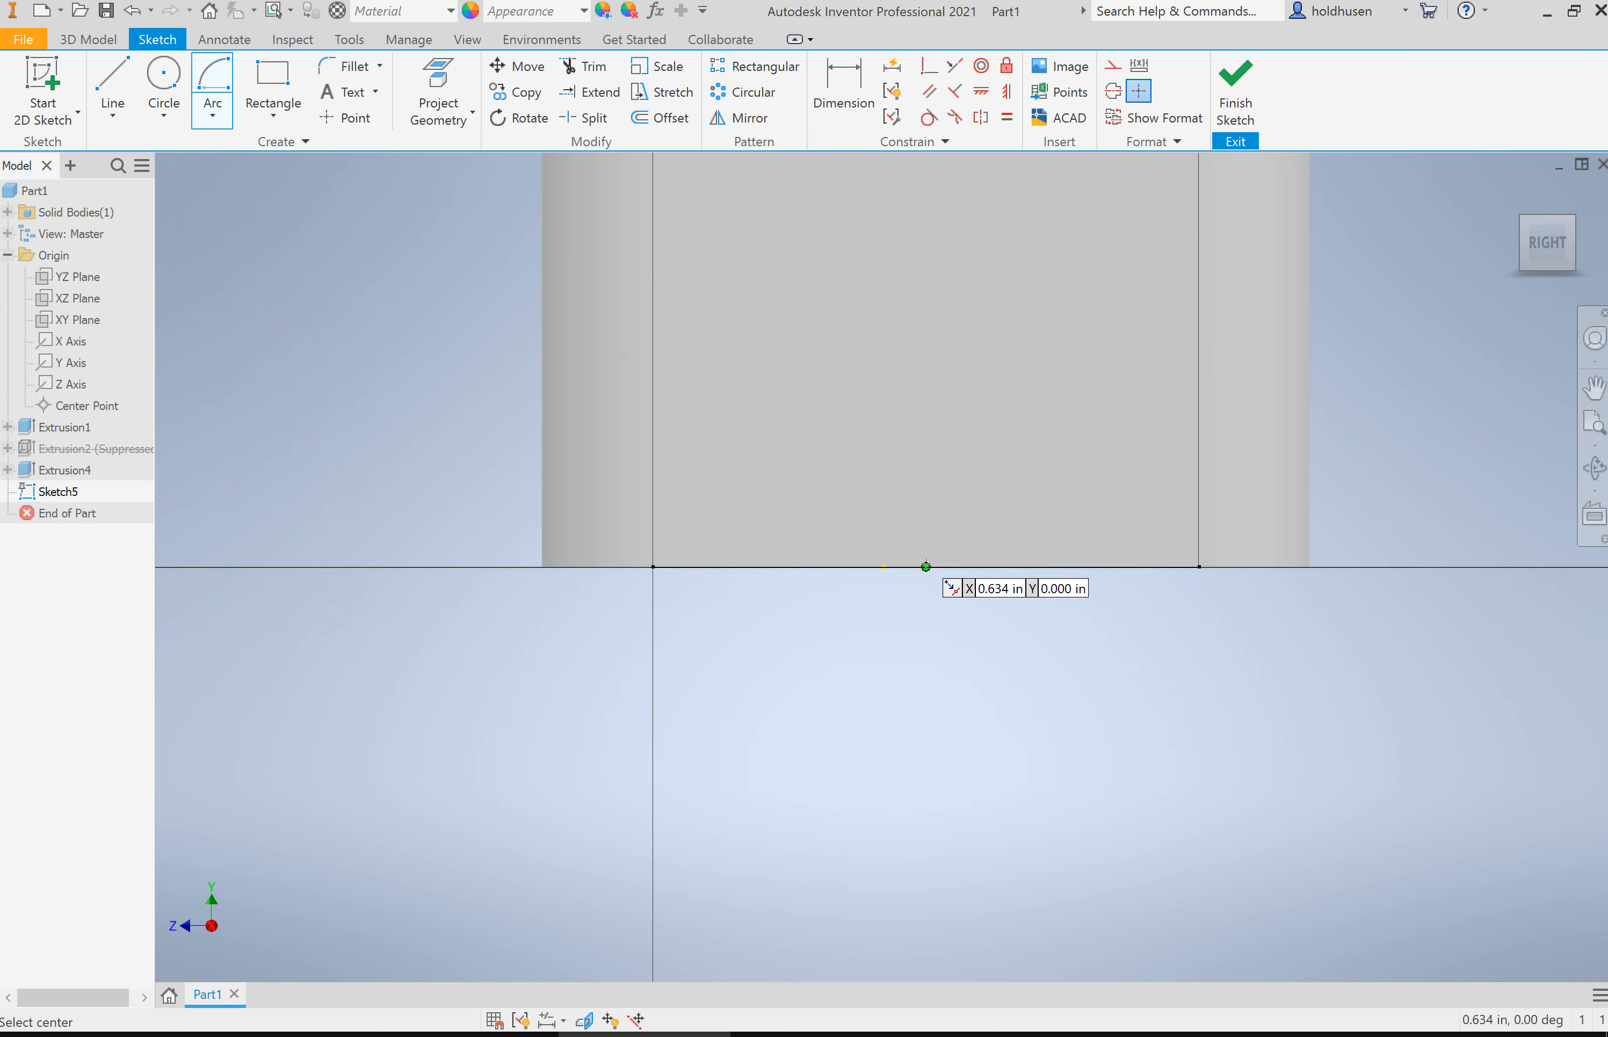
click(925, 566)
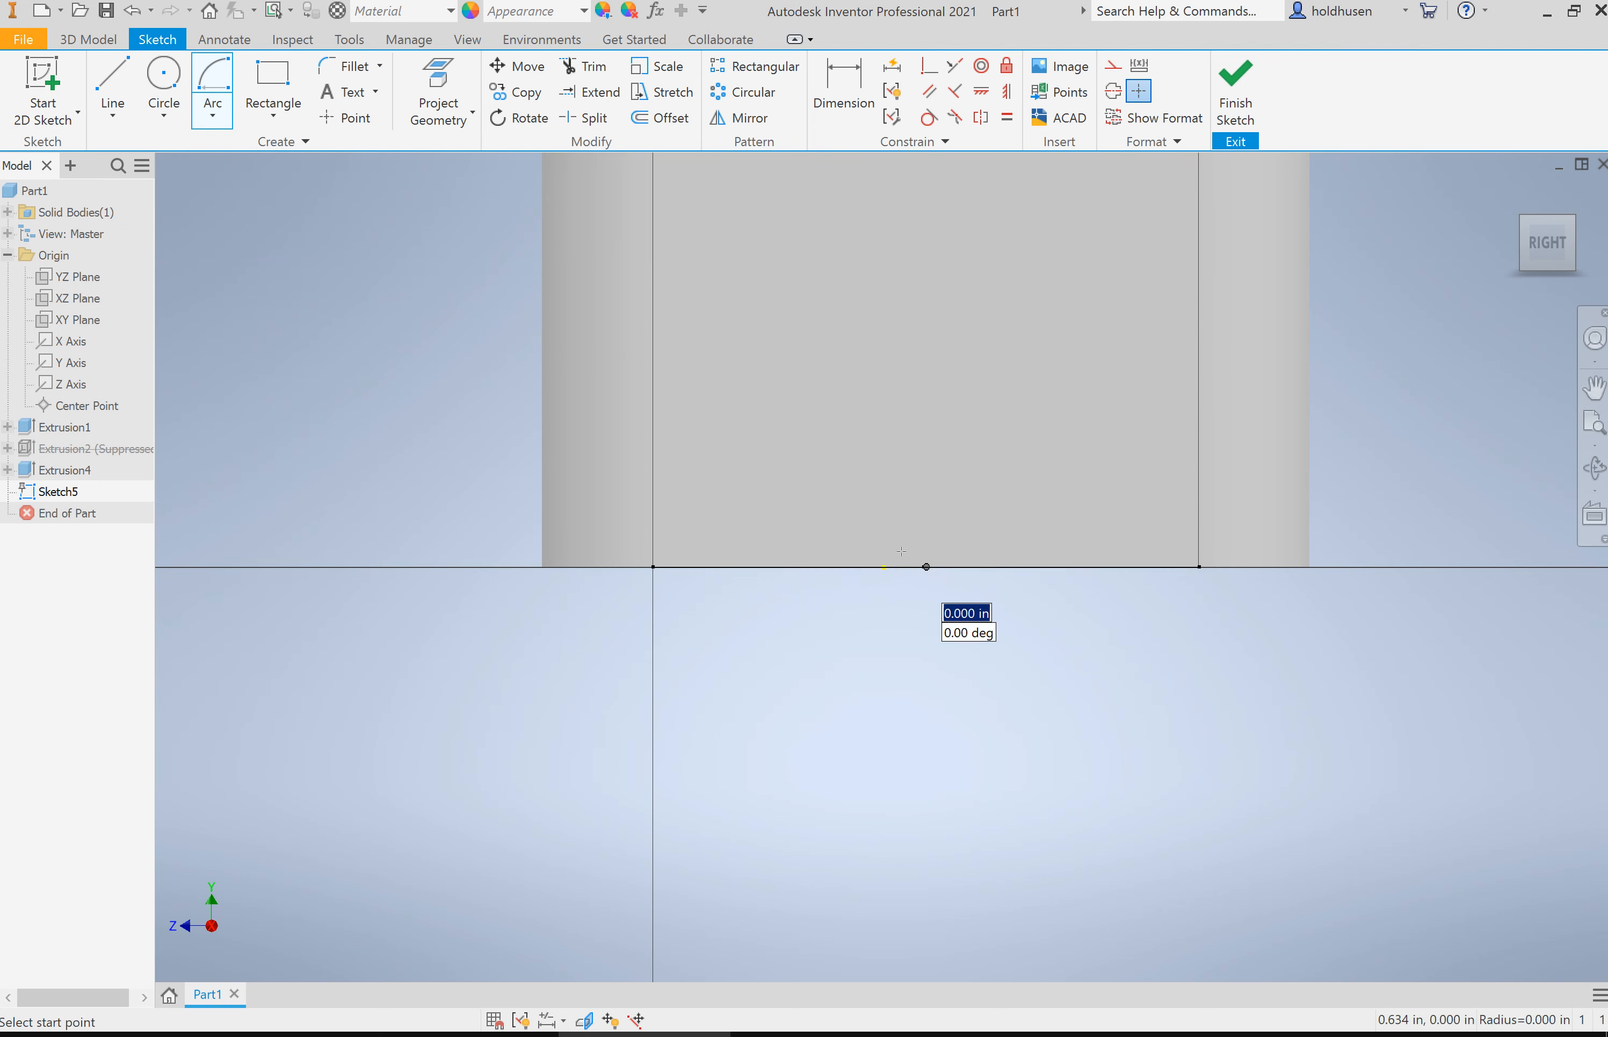
click(676, 566)
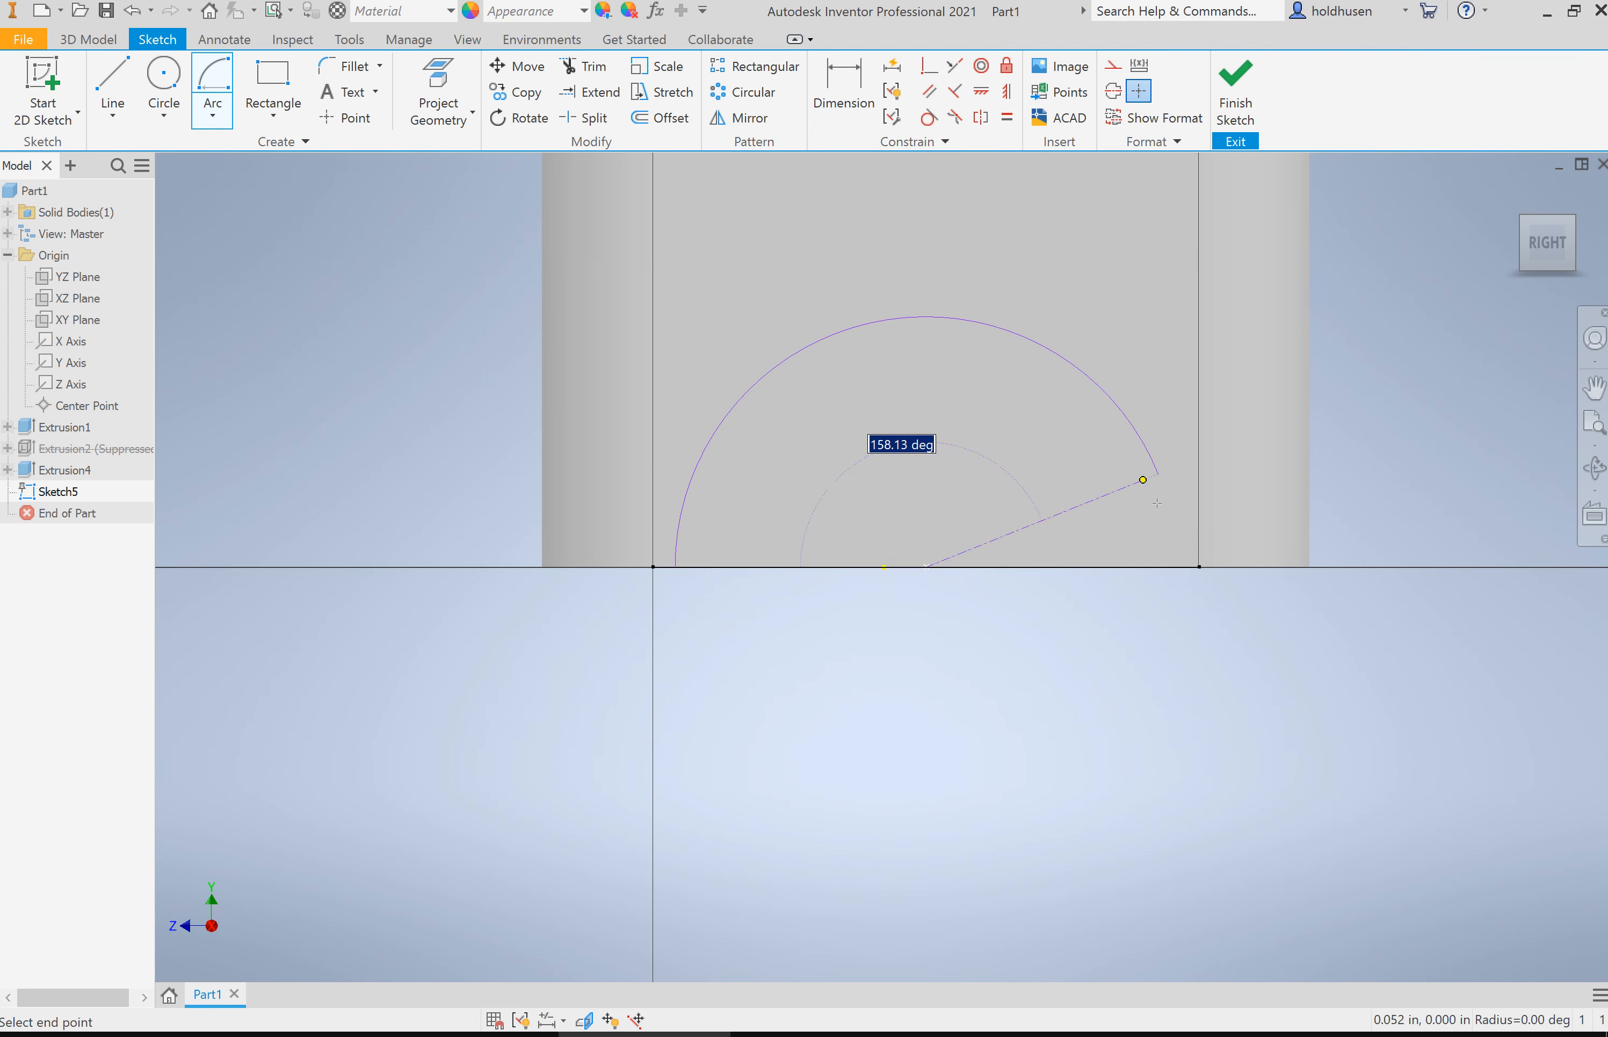
click(1177, 567)
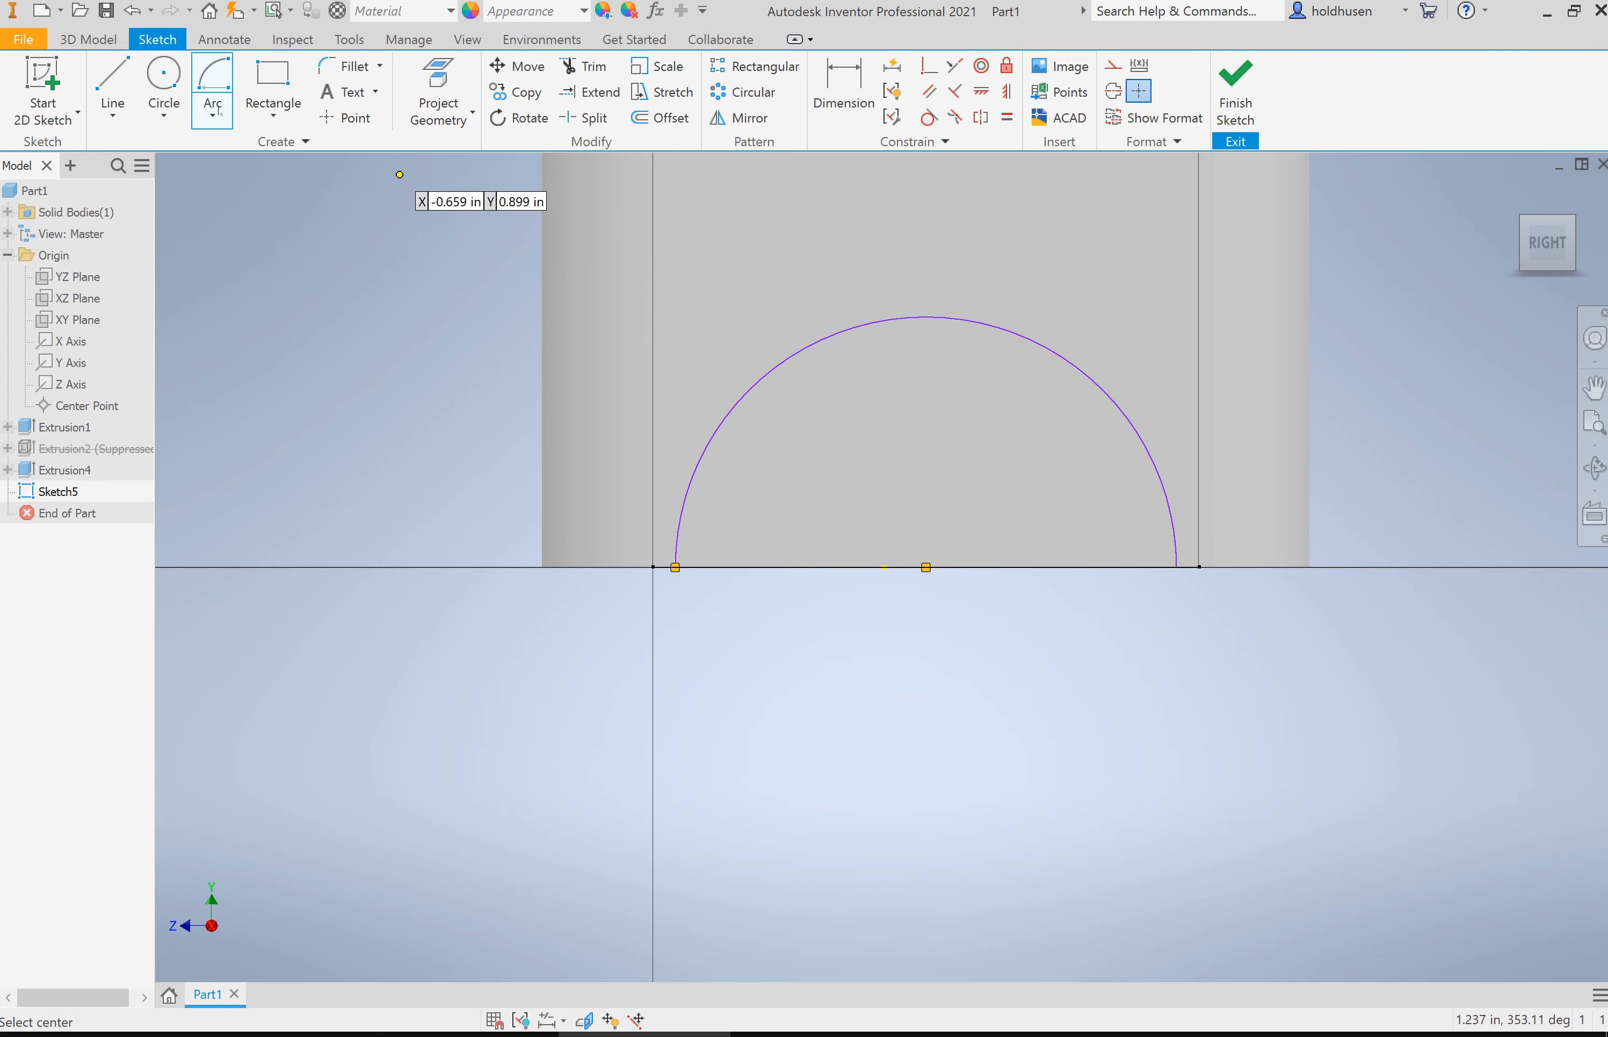
Step: Close the semicircular arc with a straight line between its two endpoints along the bottom edge, and finish the sketch
click(113, 78)
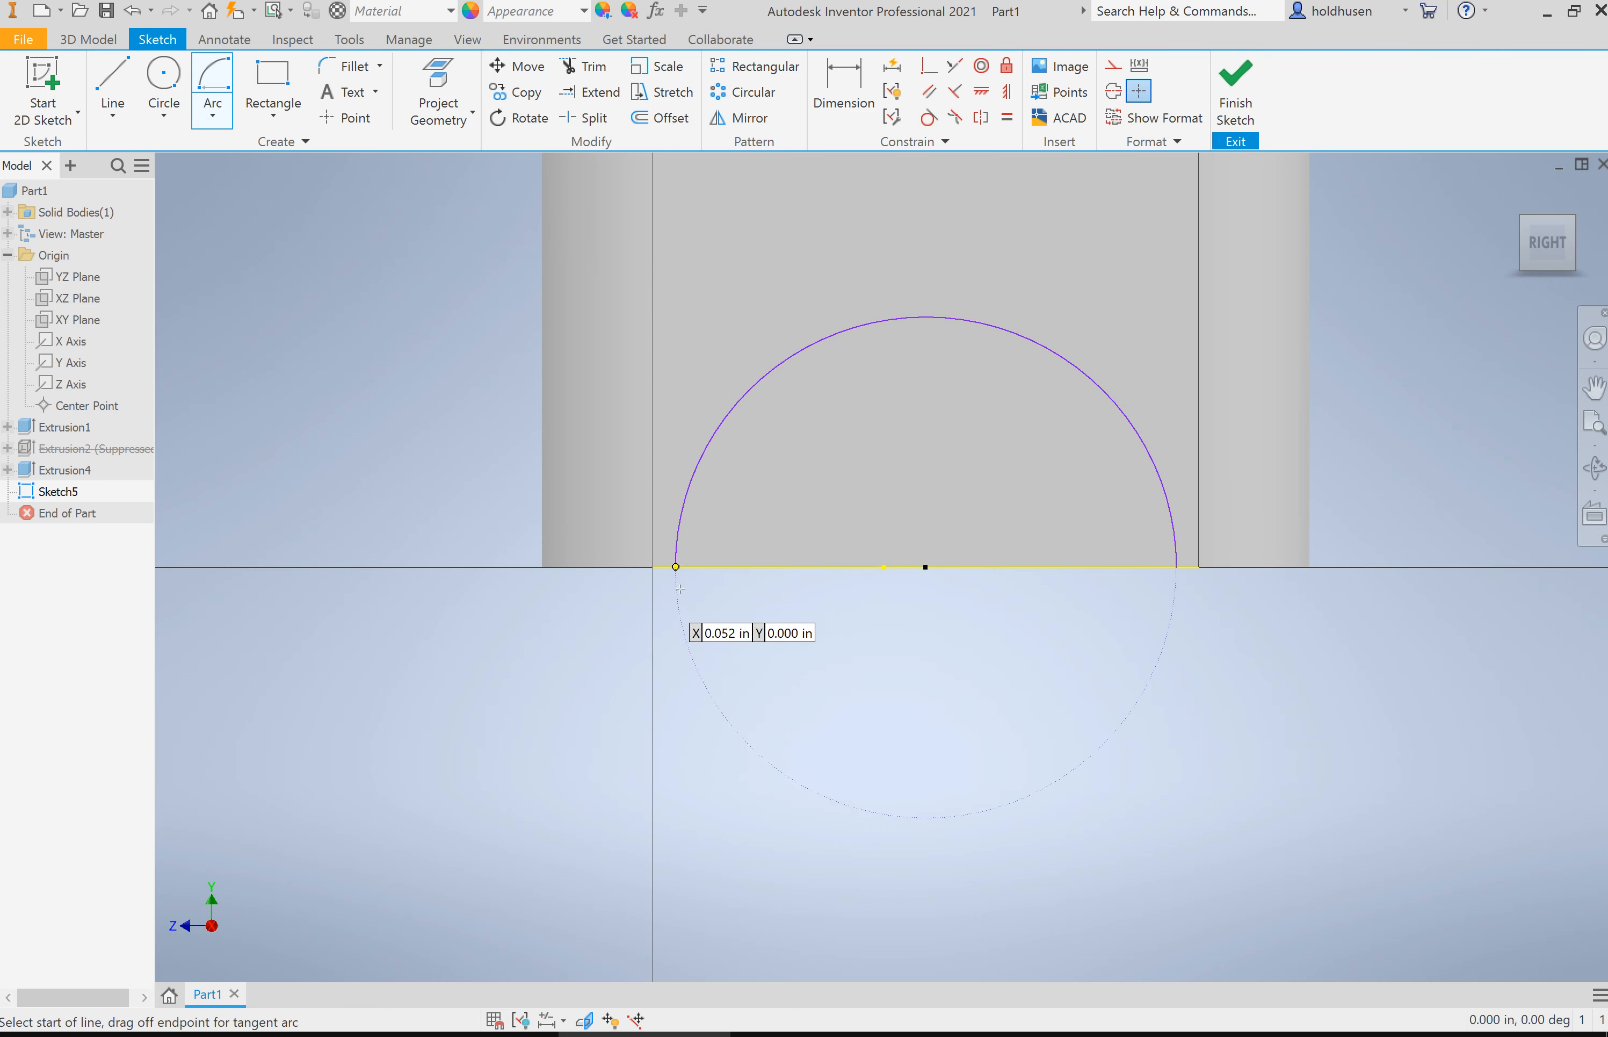
click(676, 566)
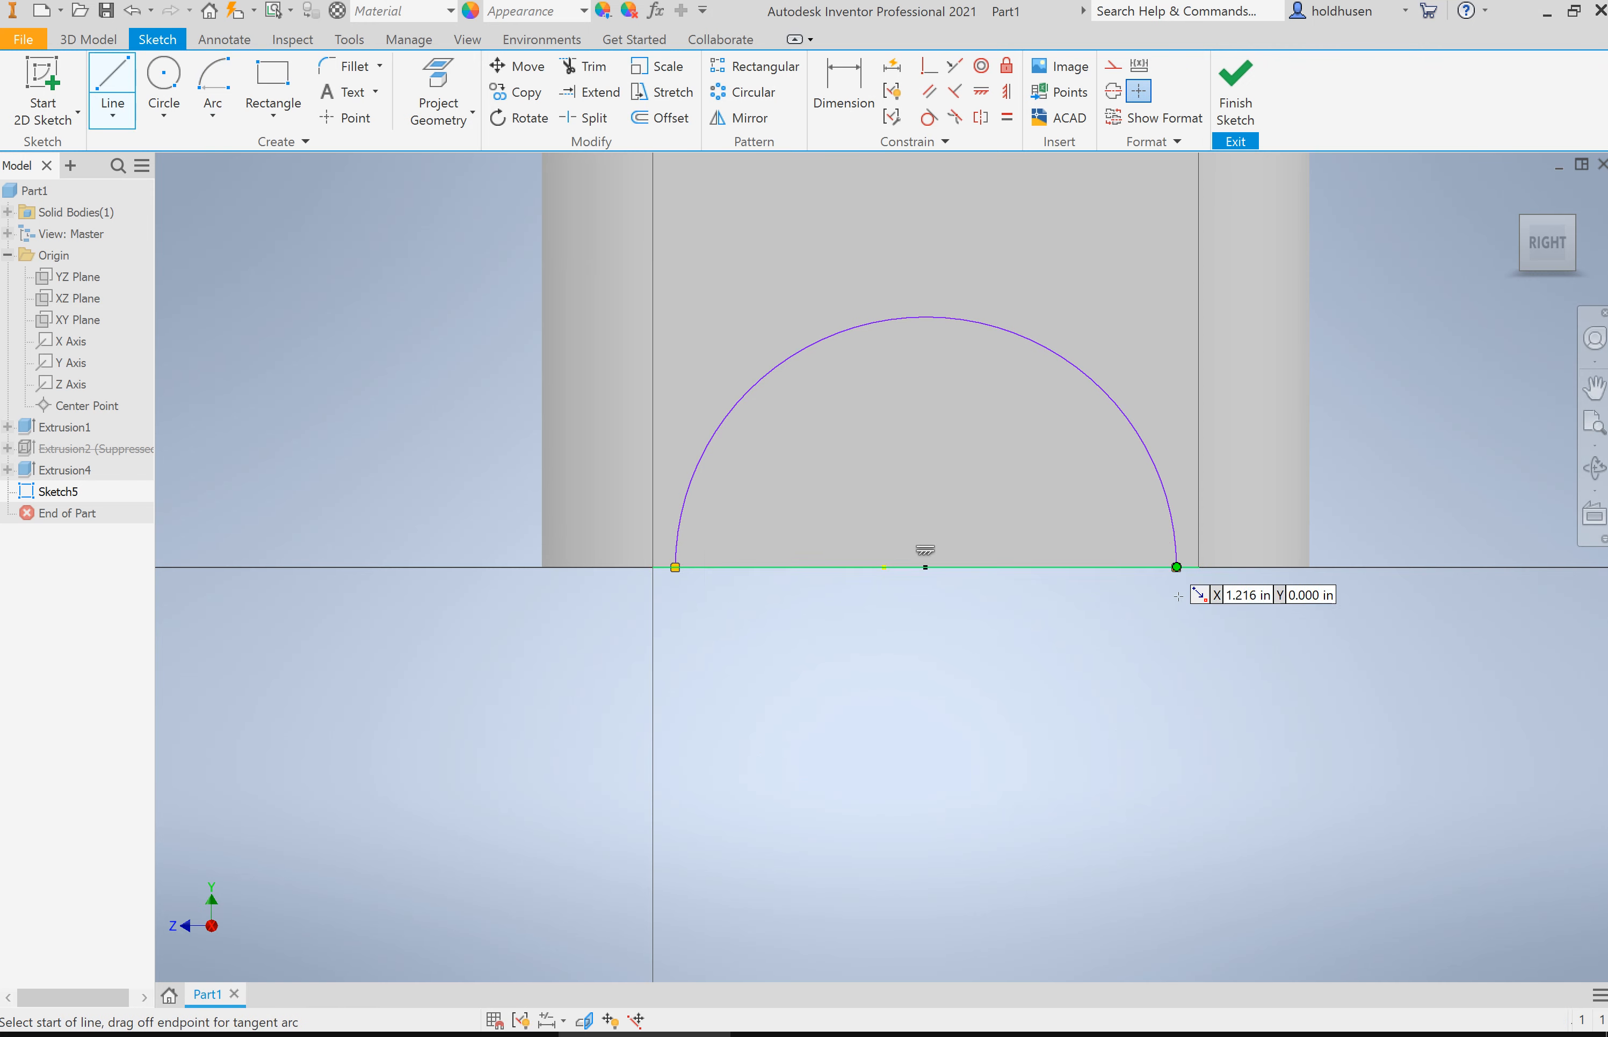
double_click(1176, 566)
click(1236, 95)
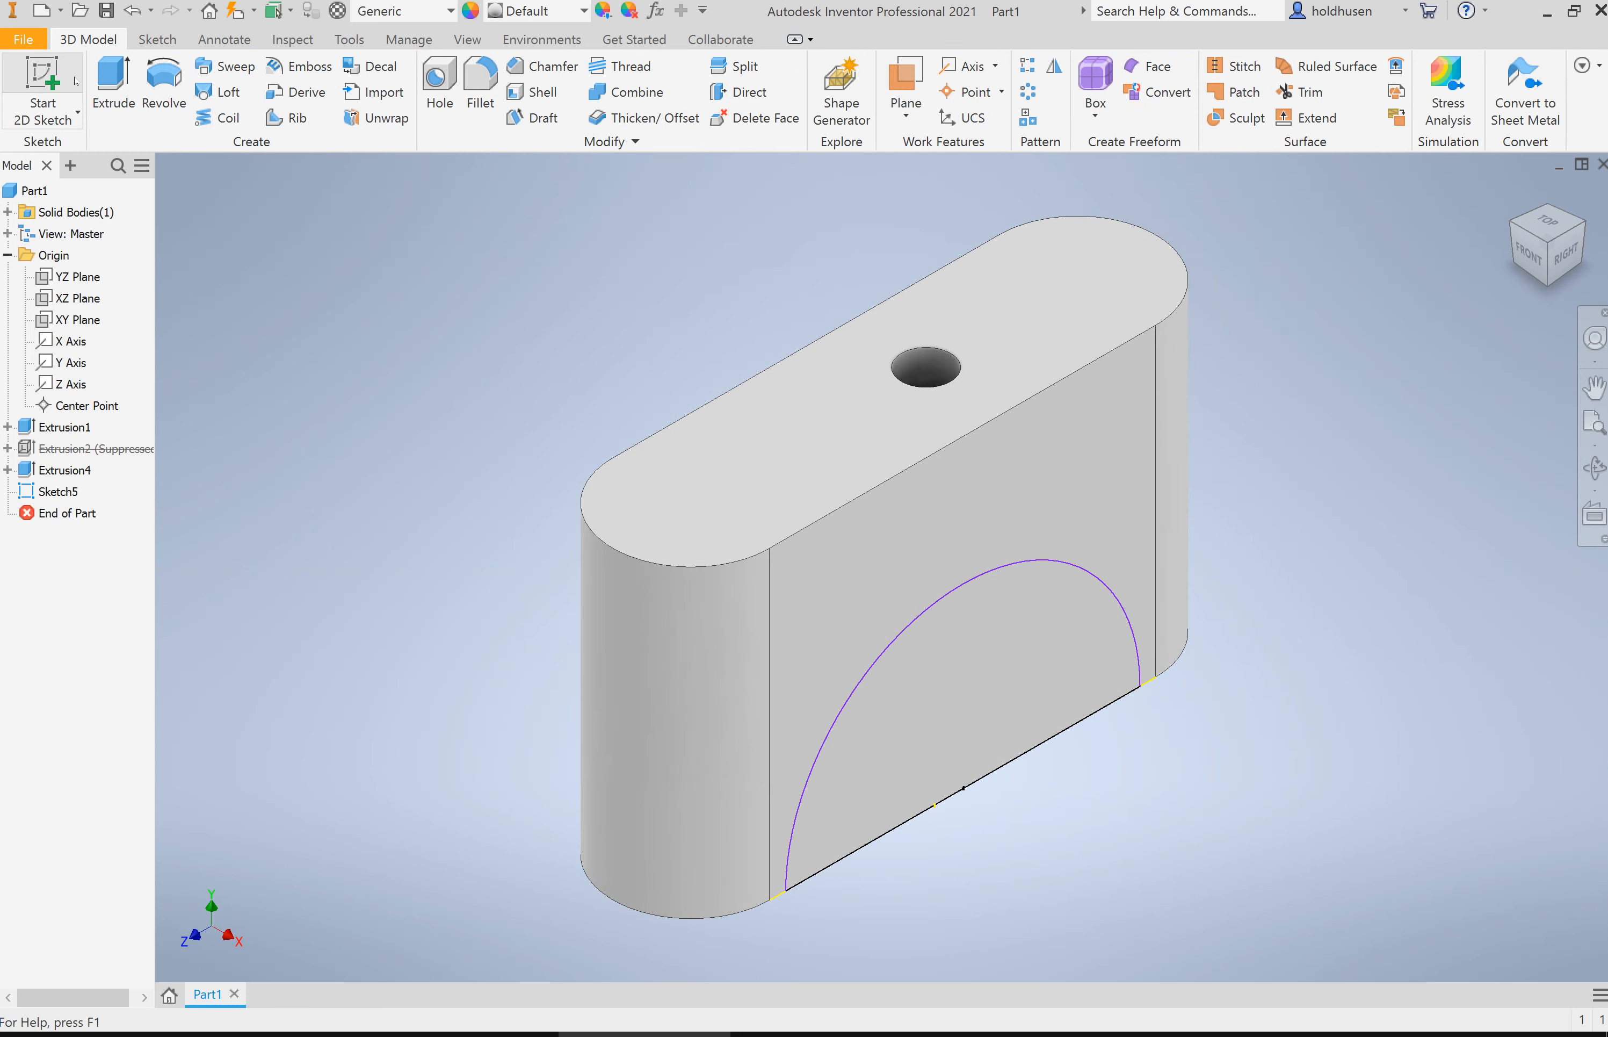
Step: Extrude the half-circle profile 1 in into the body as a cut to form the arched opening
click(113, 84)
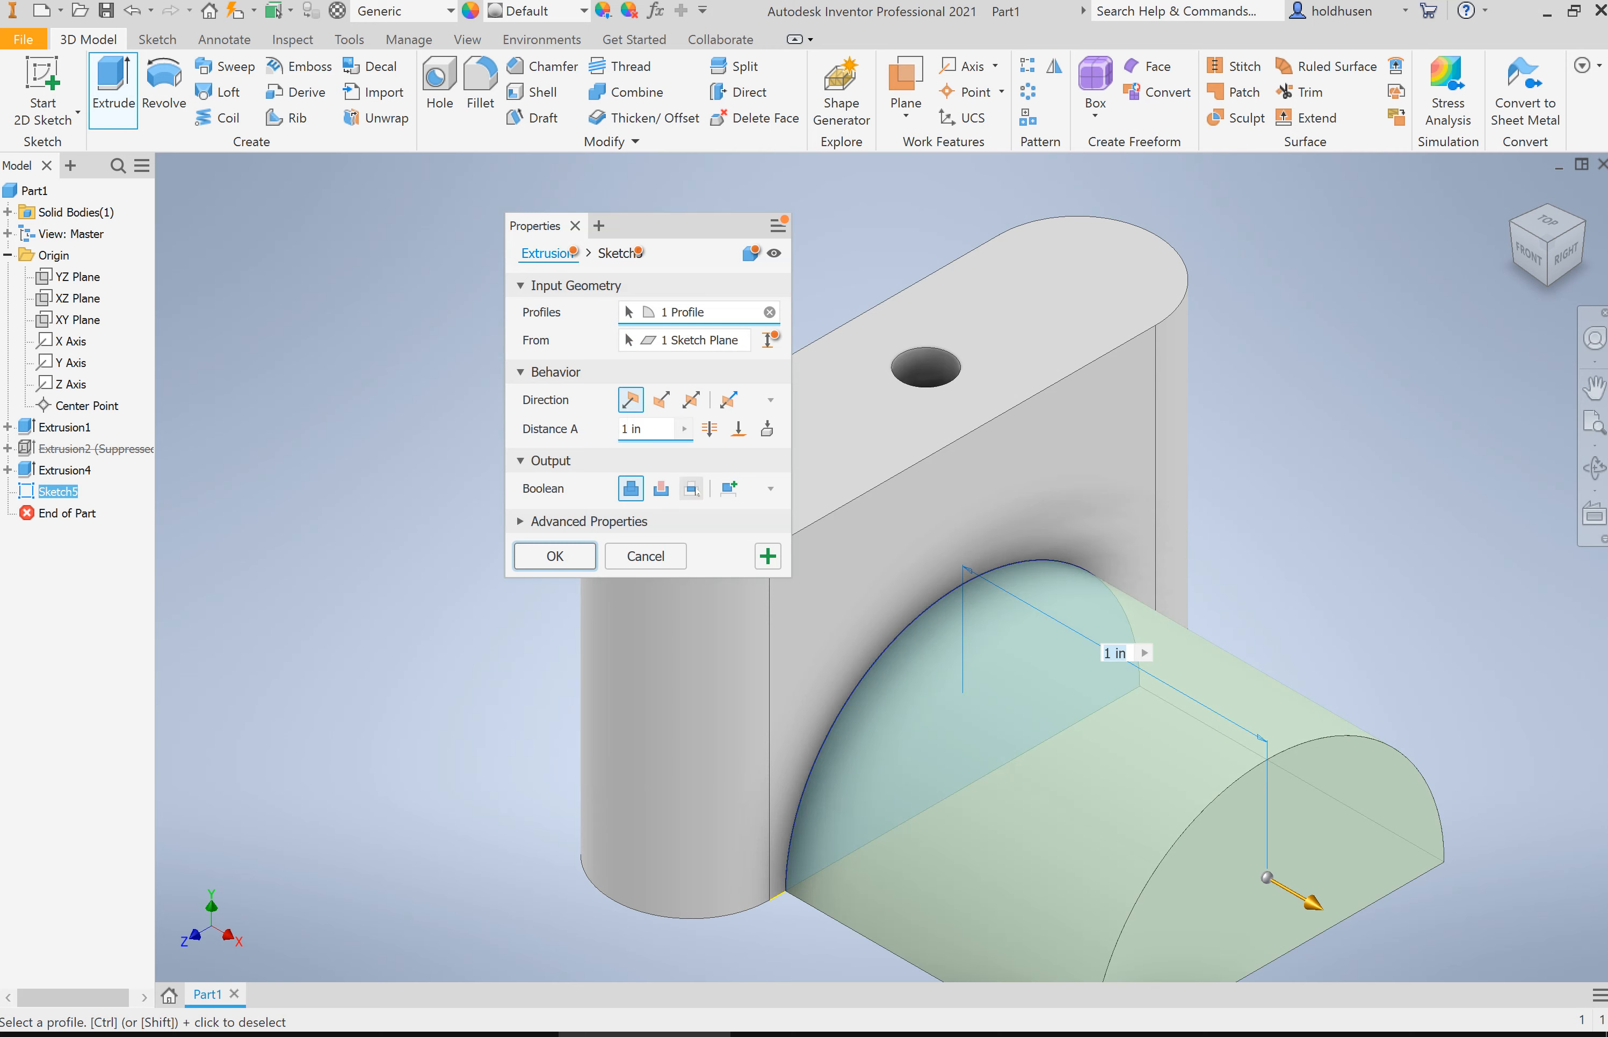
click(661, 488)
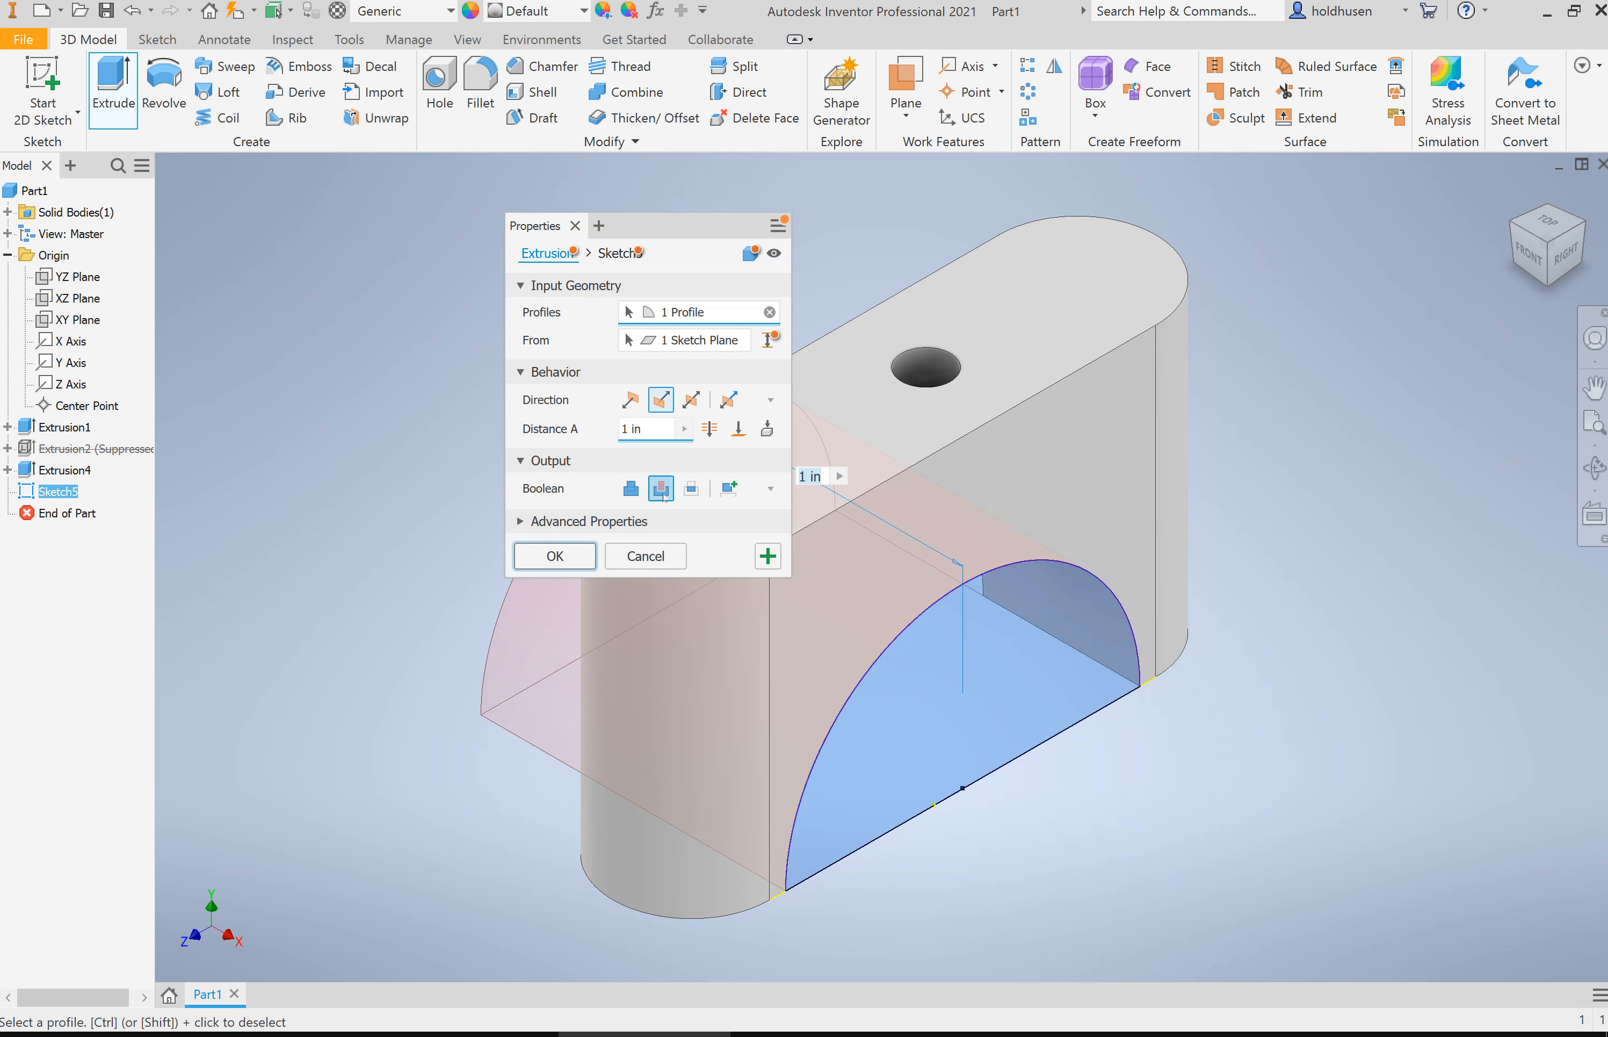
click(557, 558)
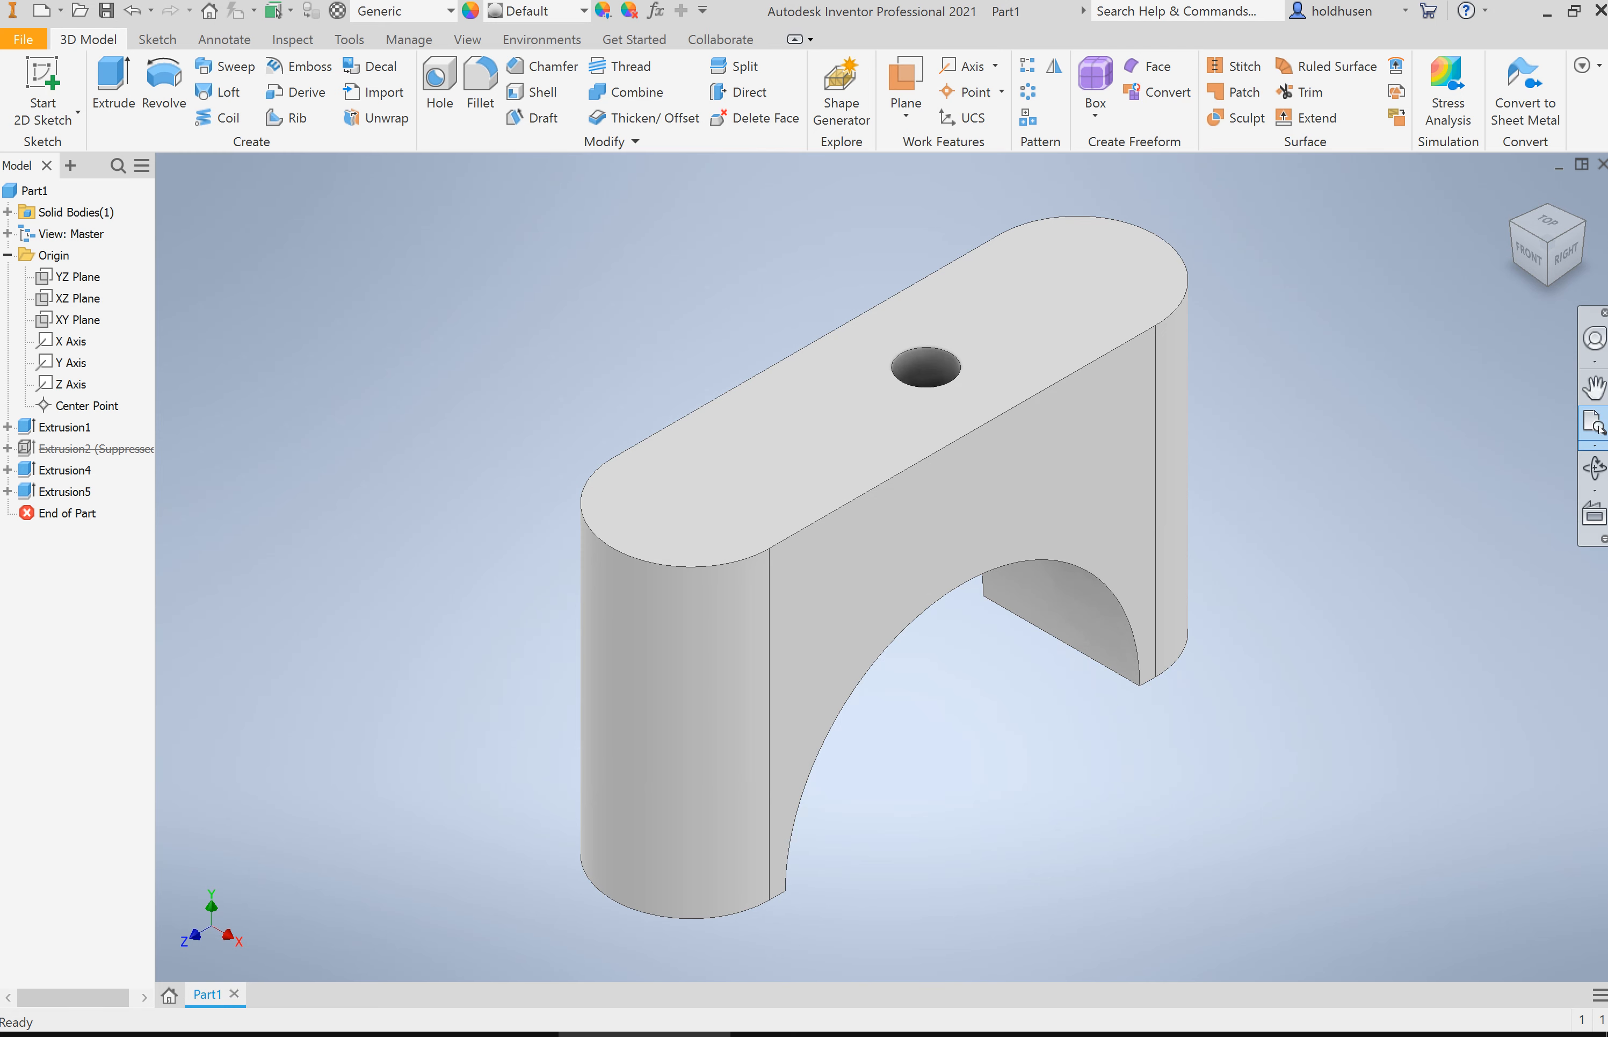
Step: Inspect the part from another angle, restore the home view, and suppress the arched cut's extrusion feature
click(1593, 467)
drag(1064, 673, 1006, 654)
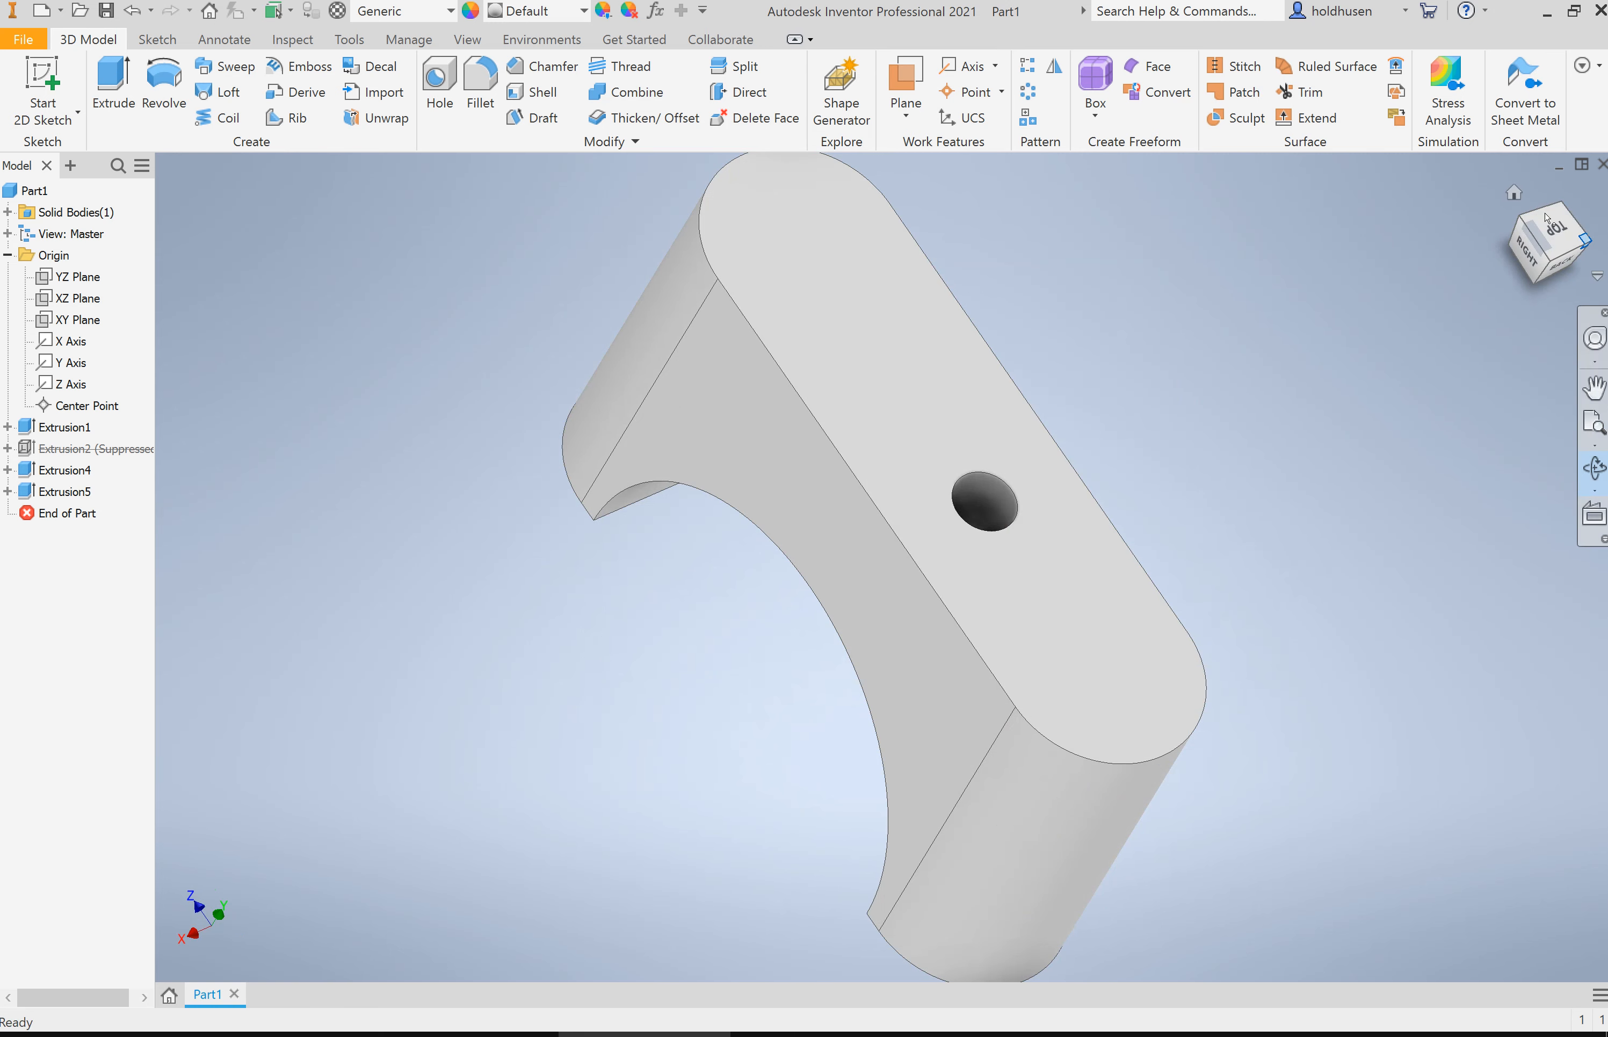
click(1515, 196)
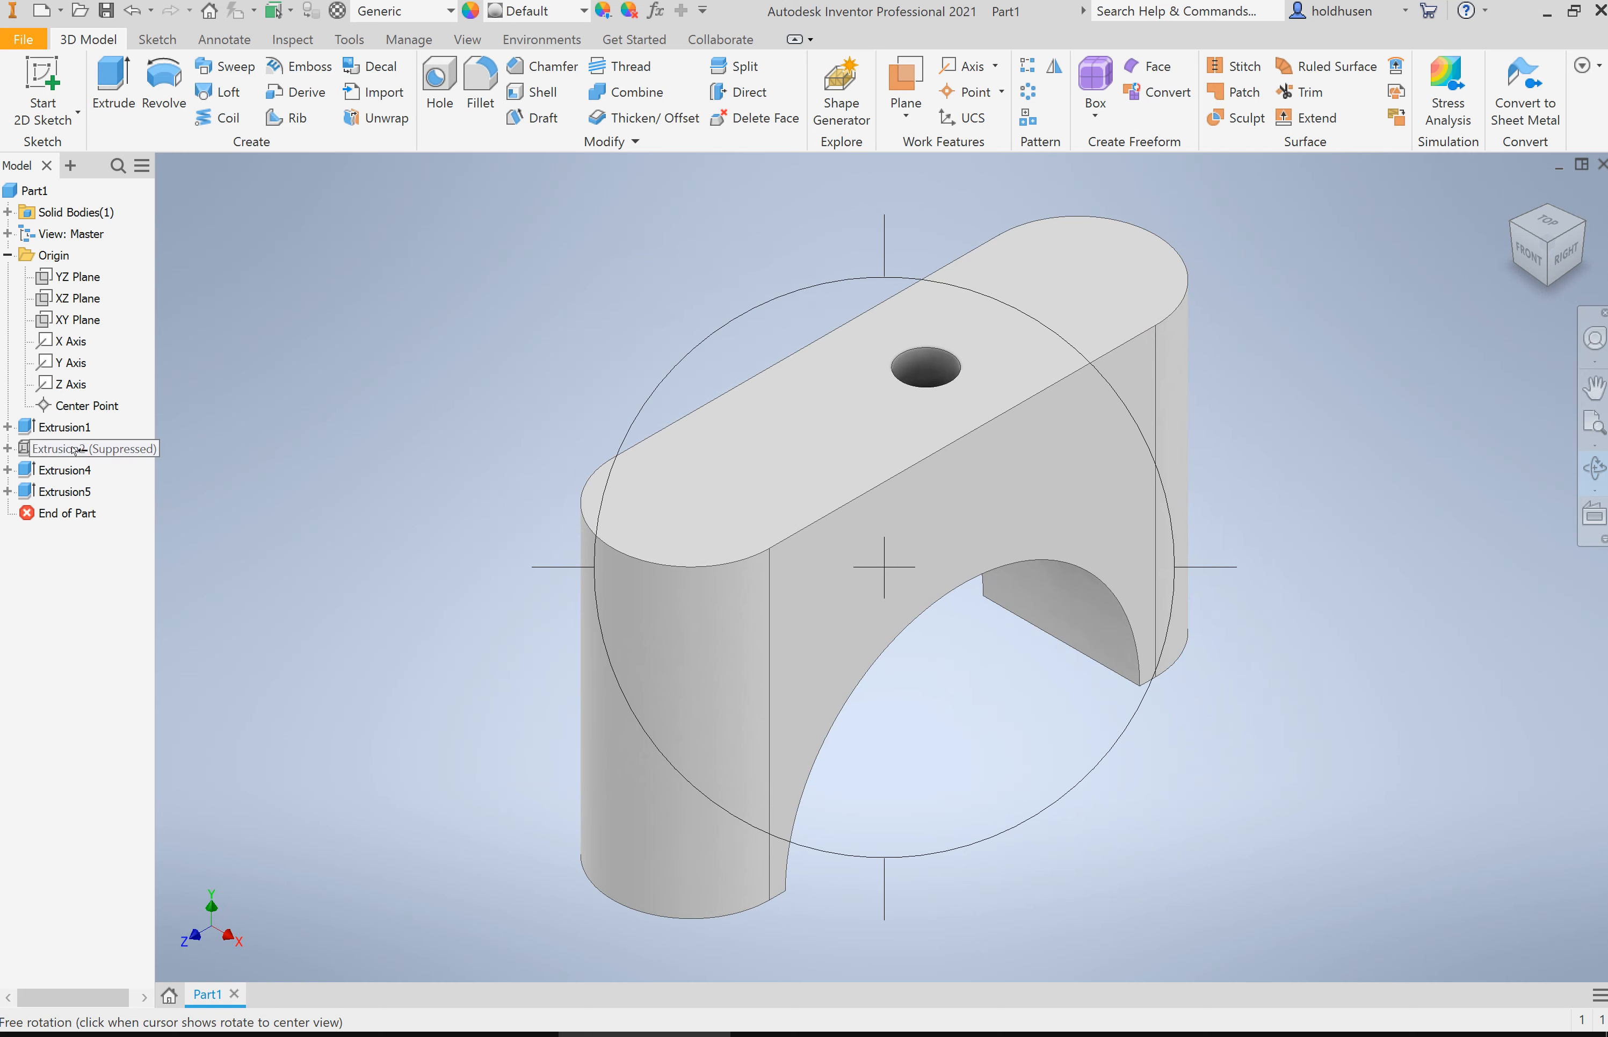
key(Escape)
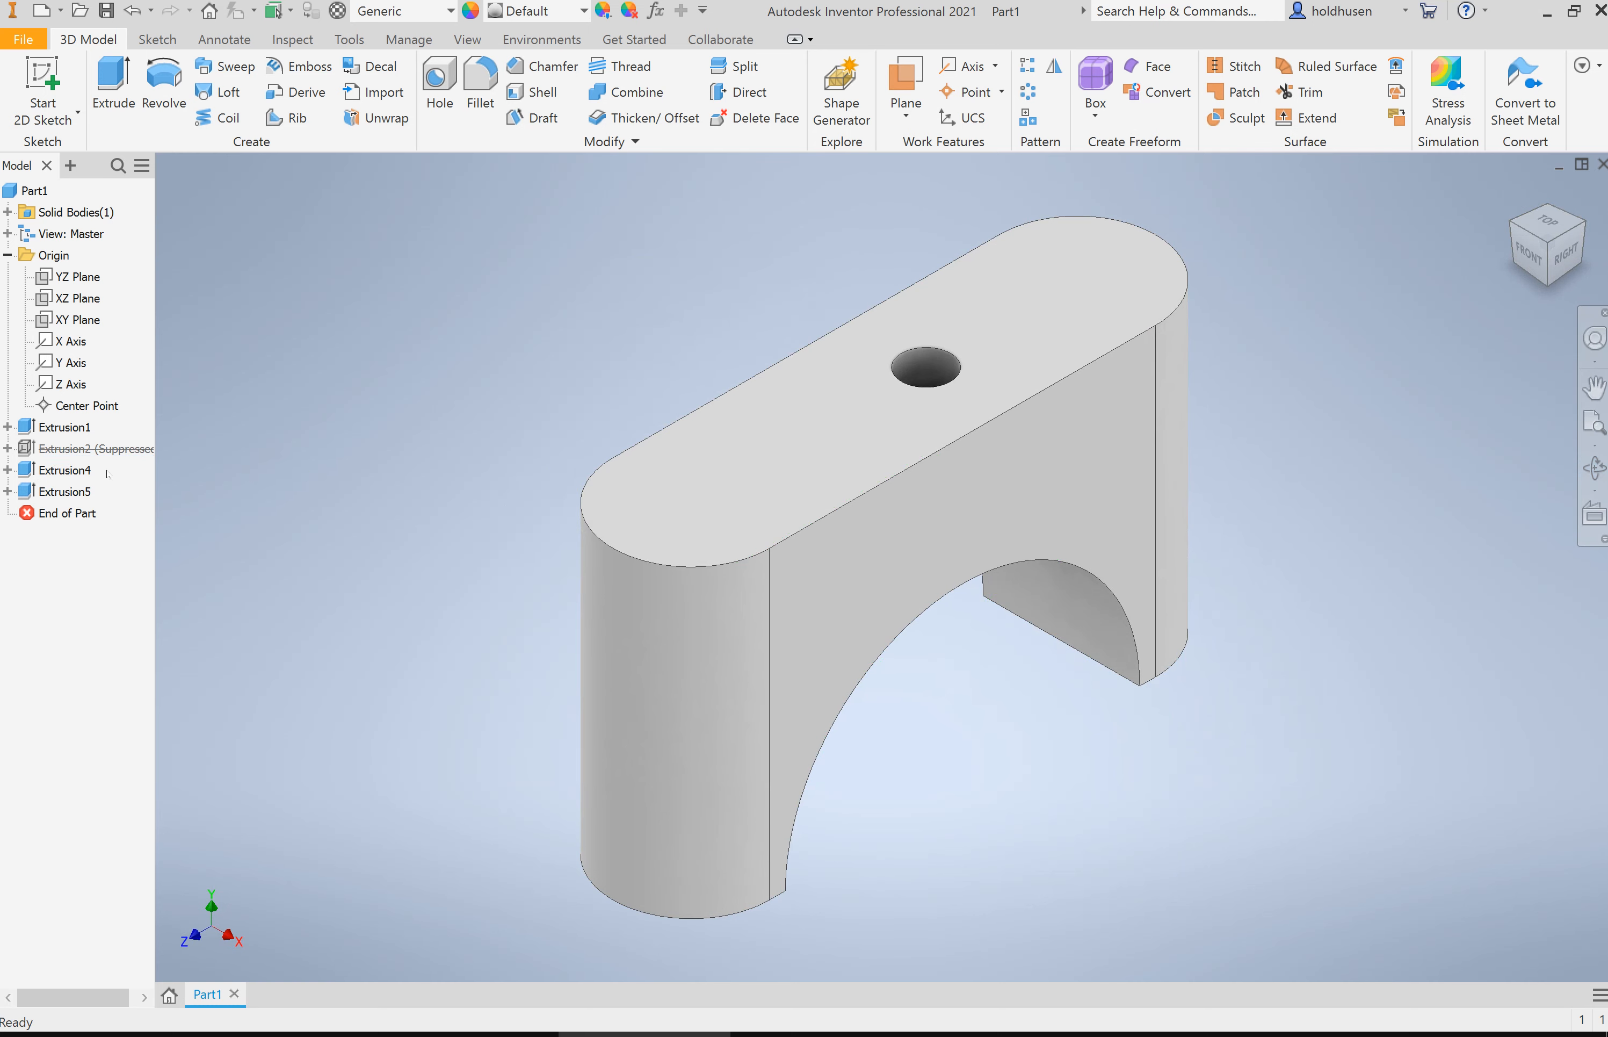
click(71, 492)
right_click(73, 495)
click(108, 725)
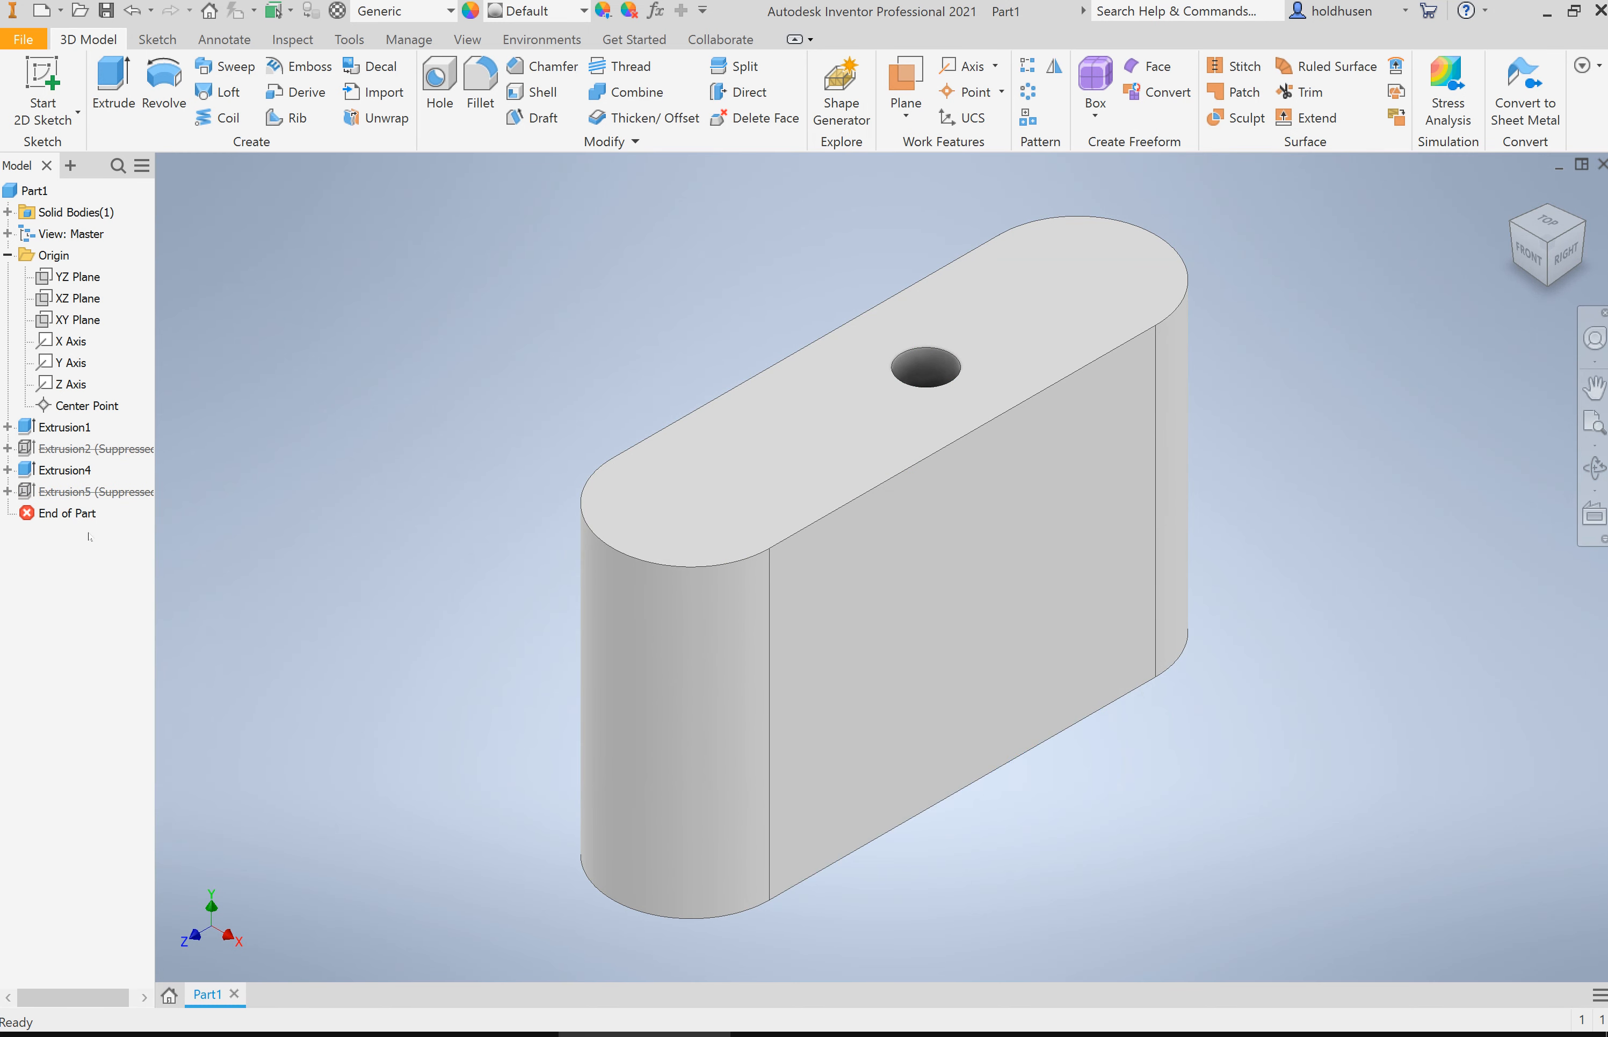
Step: Unsuppress the rectangular notch's extrusion and the arched cut's extrusion so both features are active
right_click(96, 448)
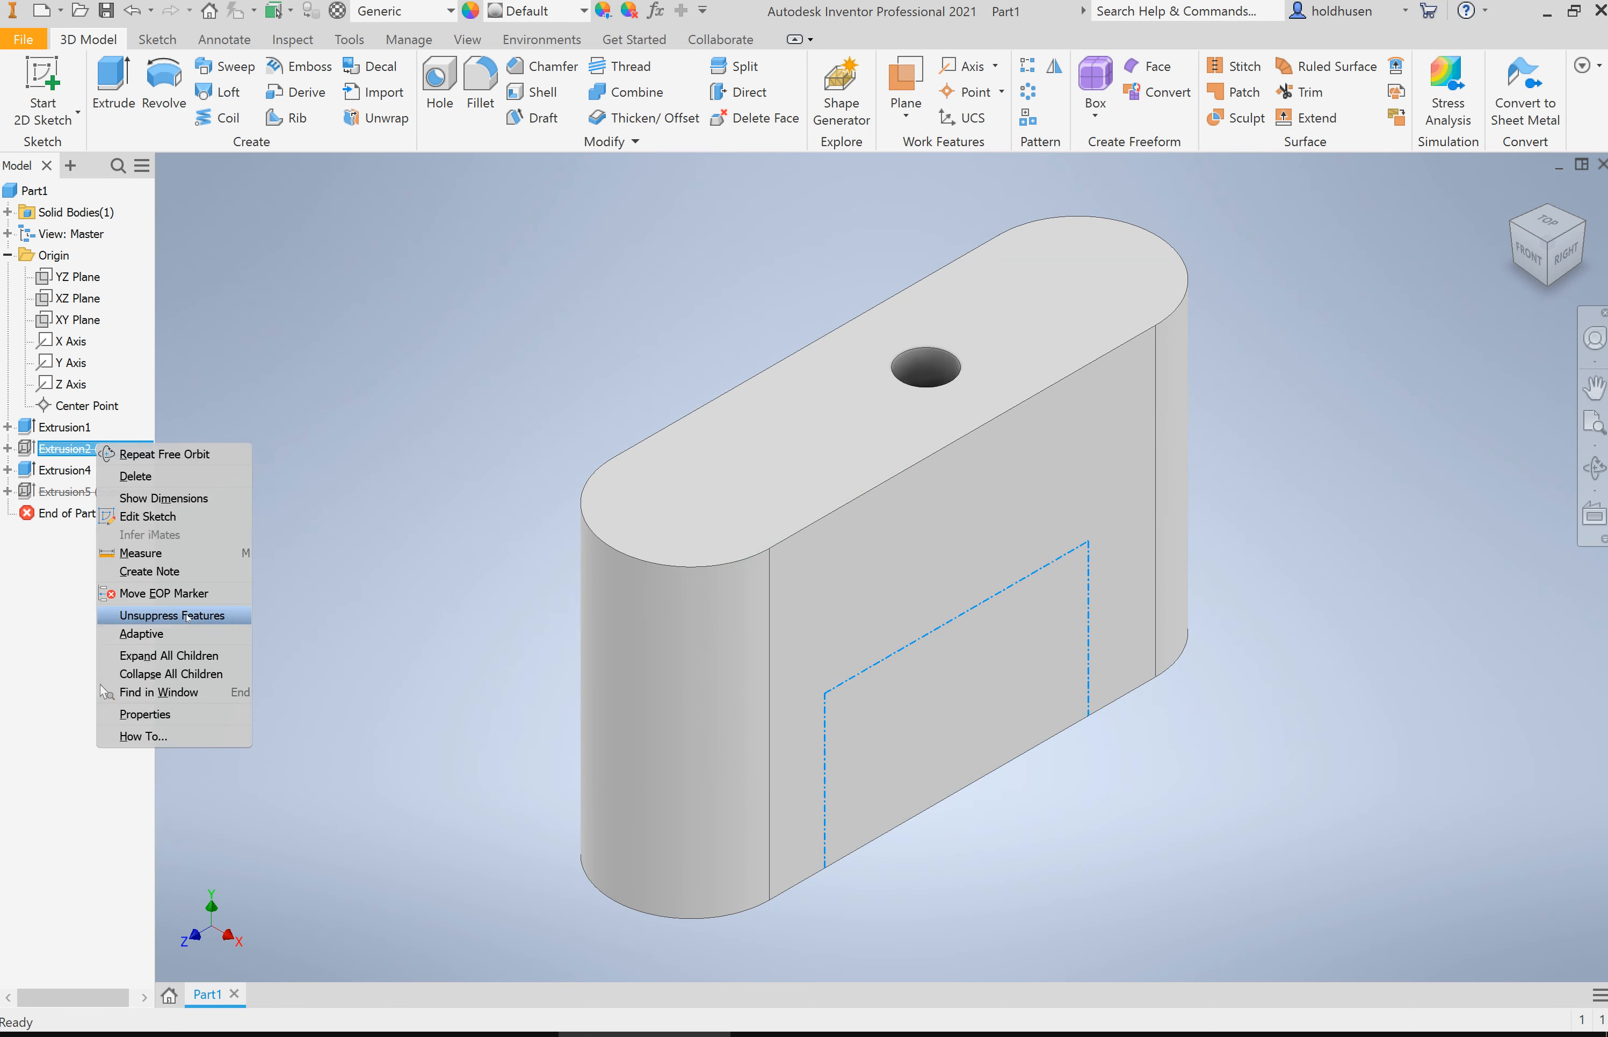
click(188, 616)
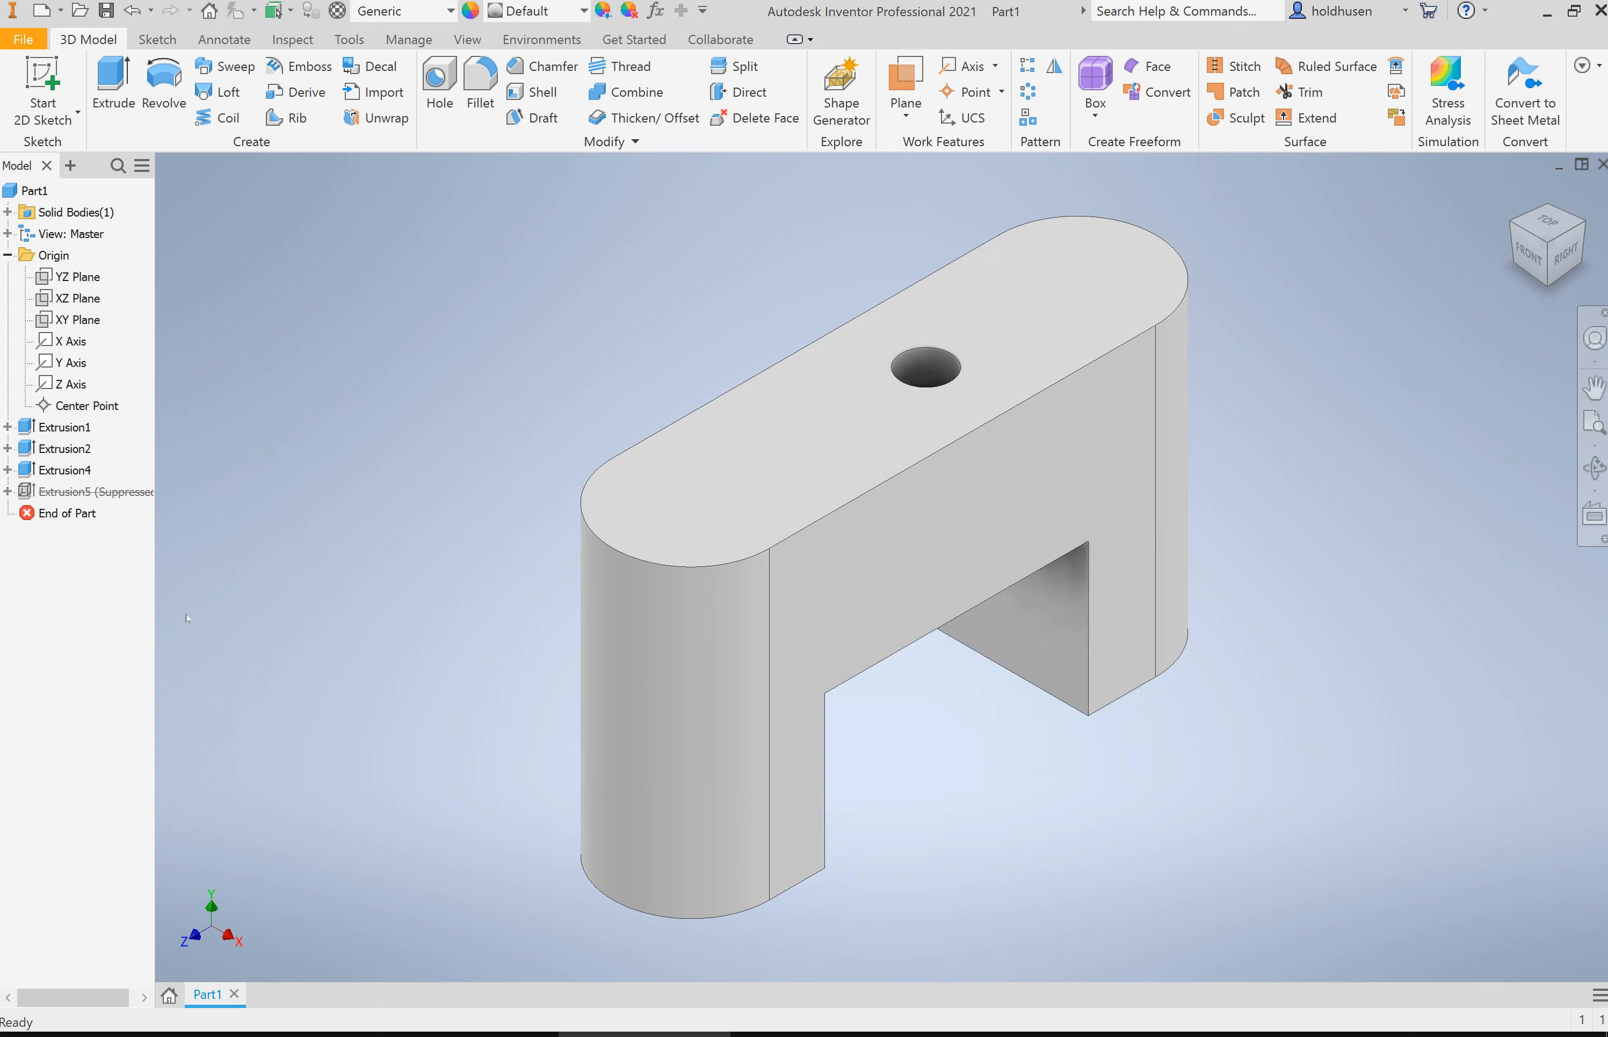
right_click(120, 492)
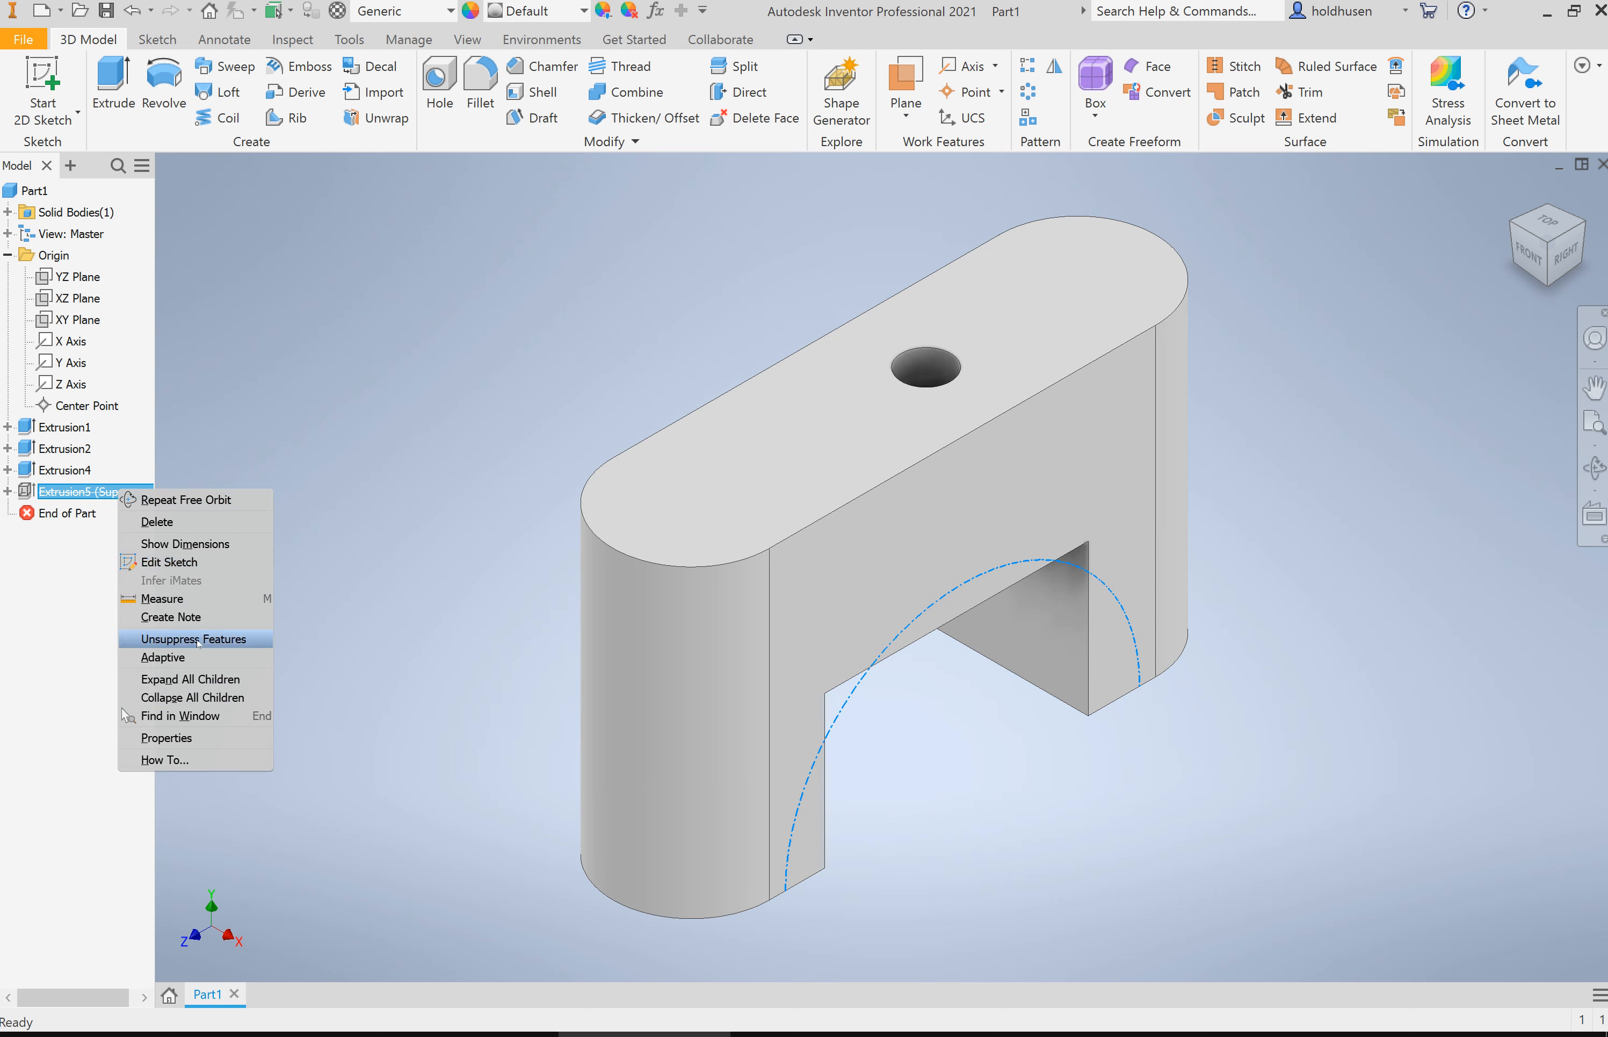
click(198, 639)
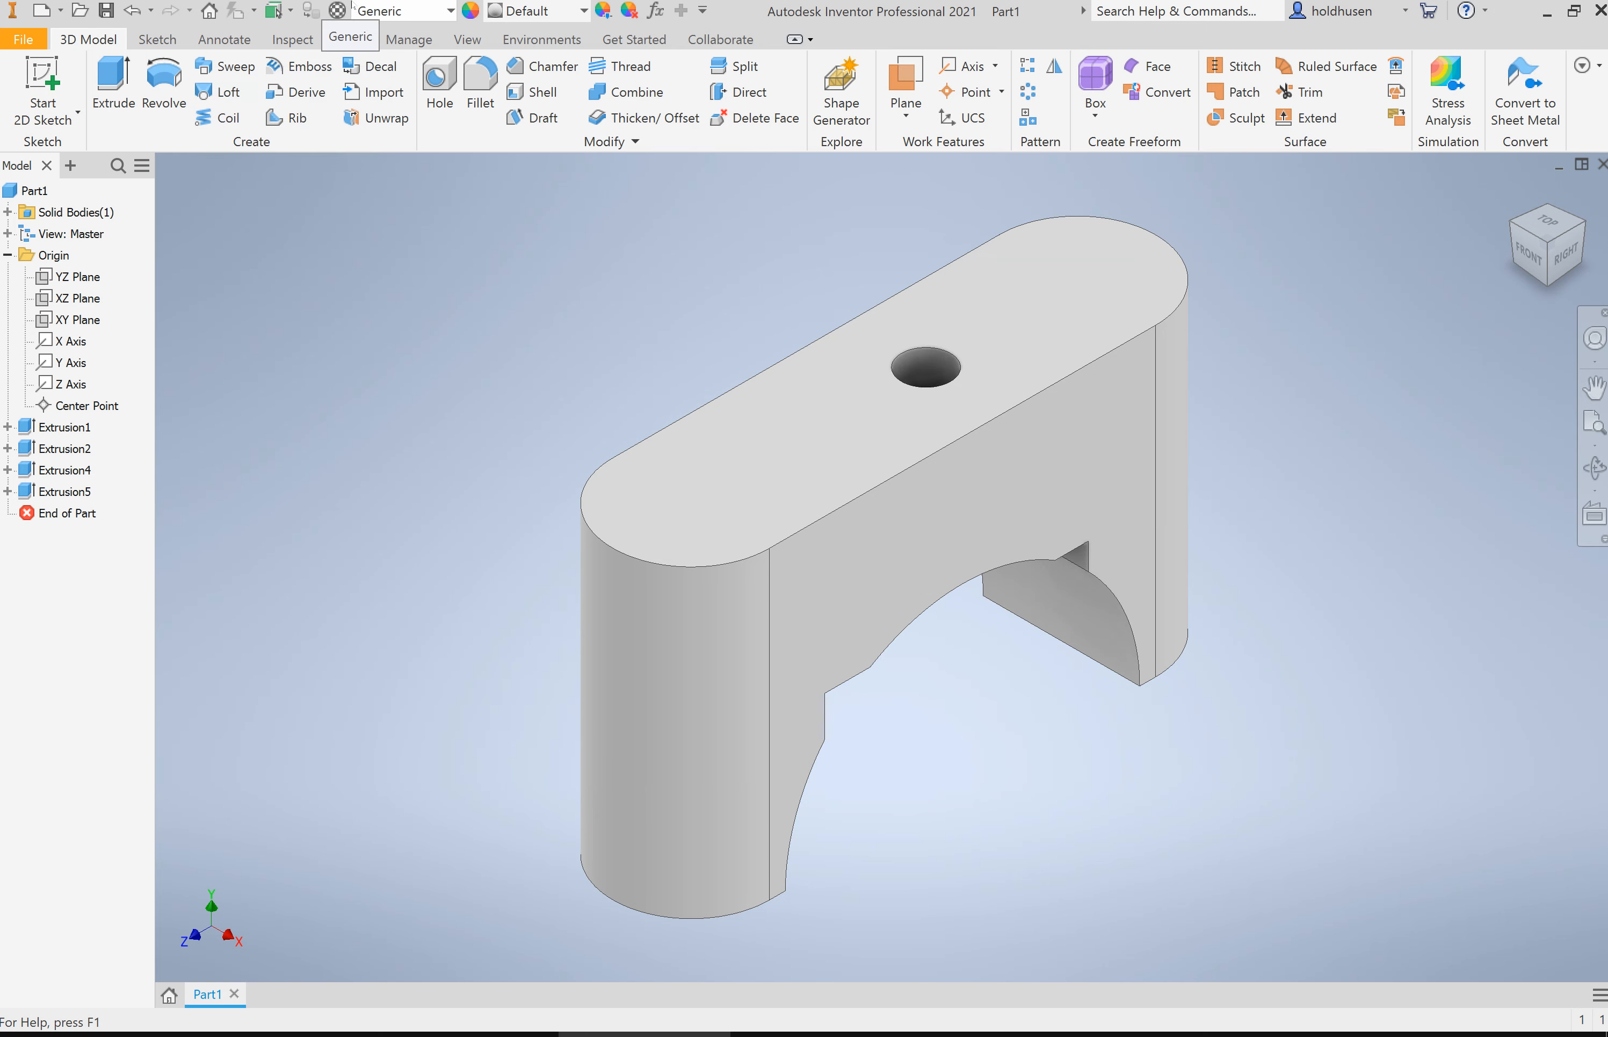
Step: Examine the identity, physical and appearance properties of Aluminum 6061 from the Inventor Material Library, leaving the part's material unassigned
click(346, 40)
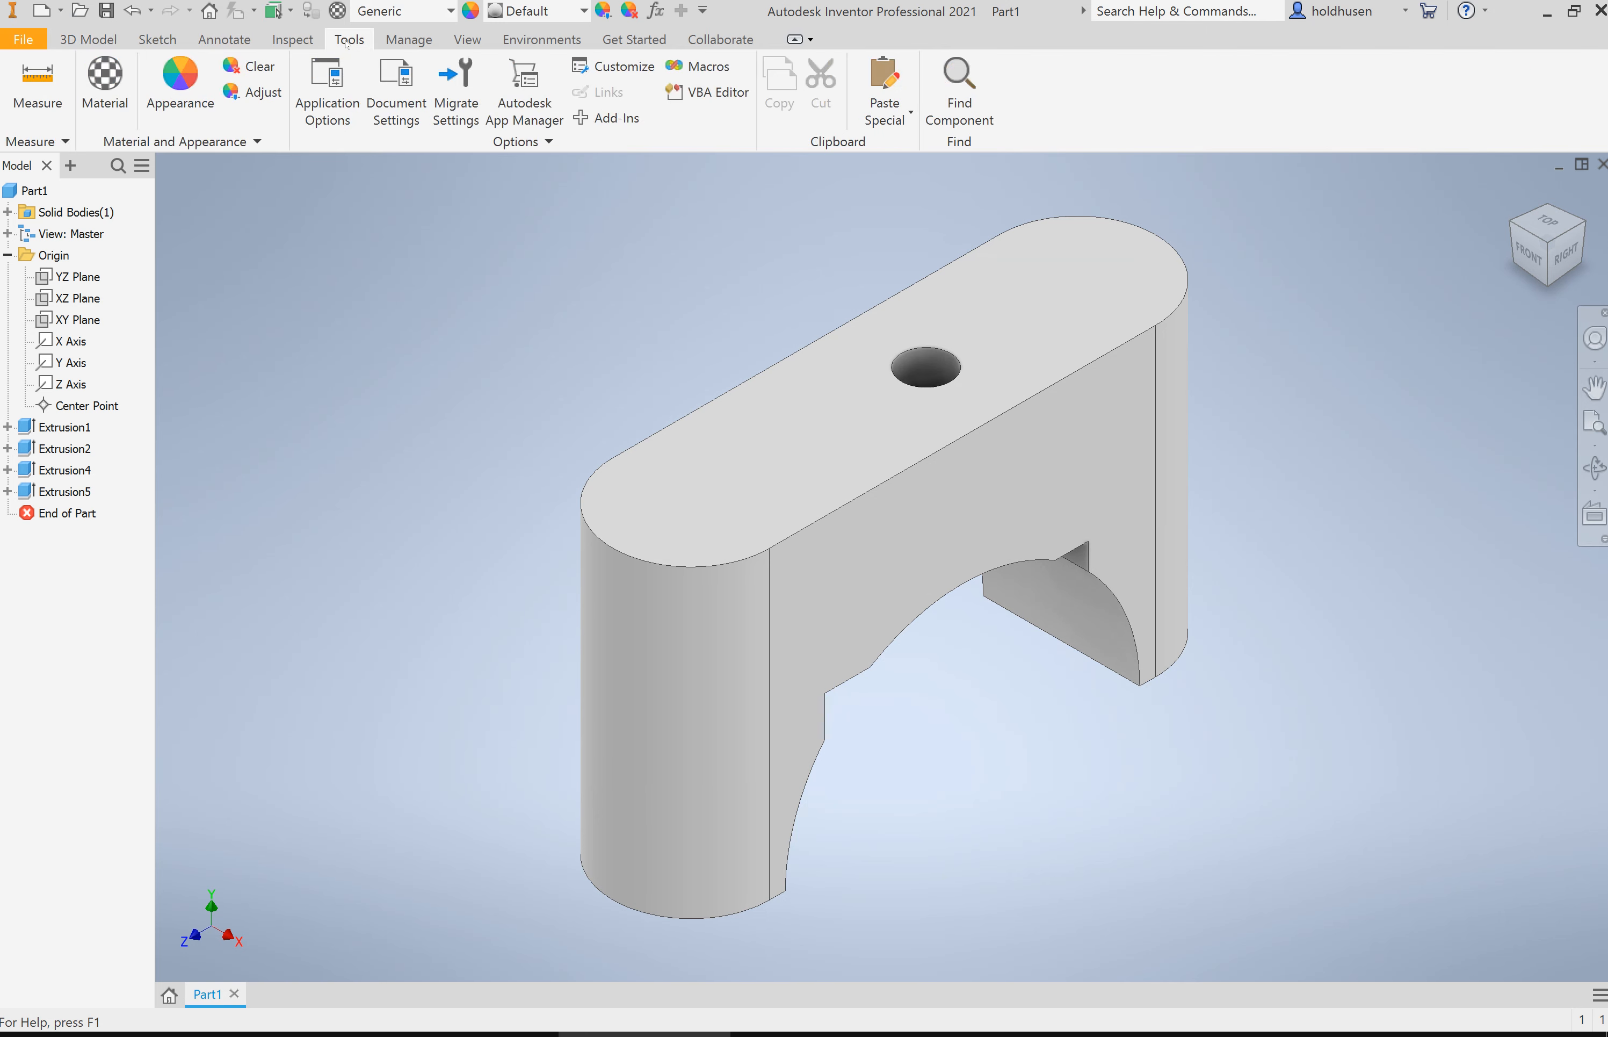
click(105, 79)
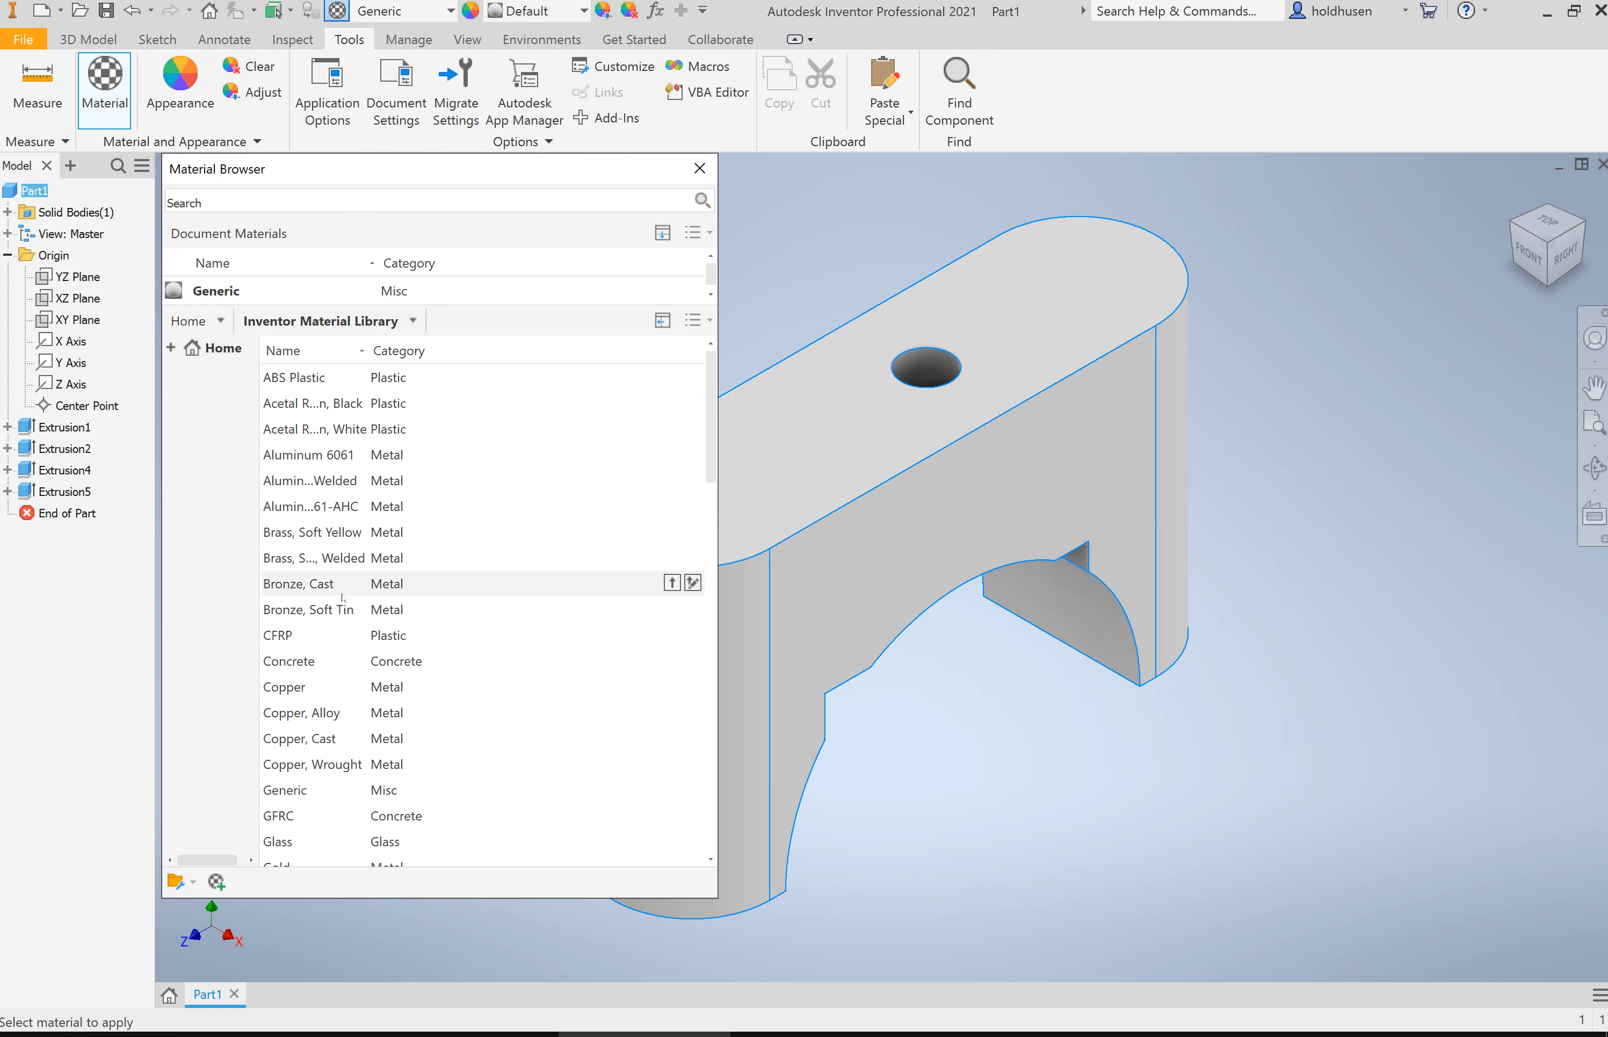
click(288, 460)
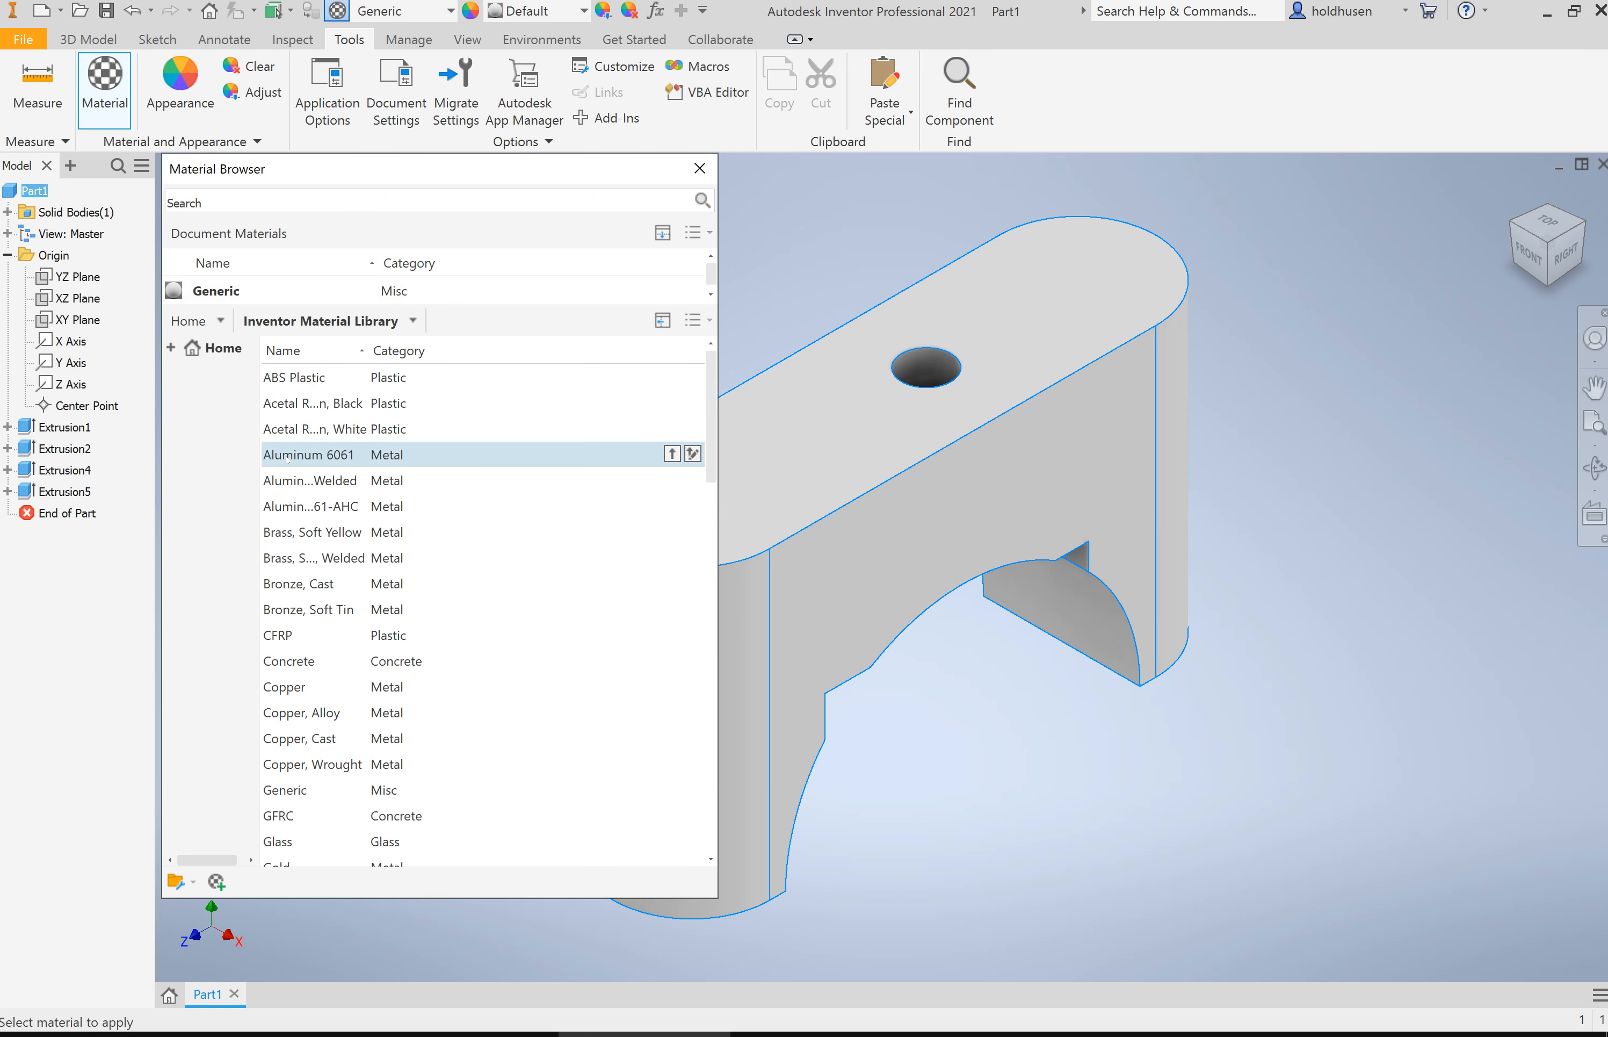
double_click(288, 457)
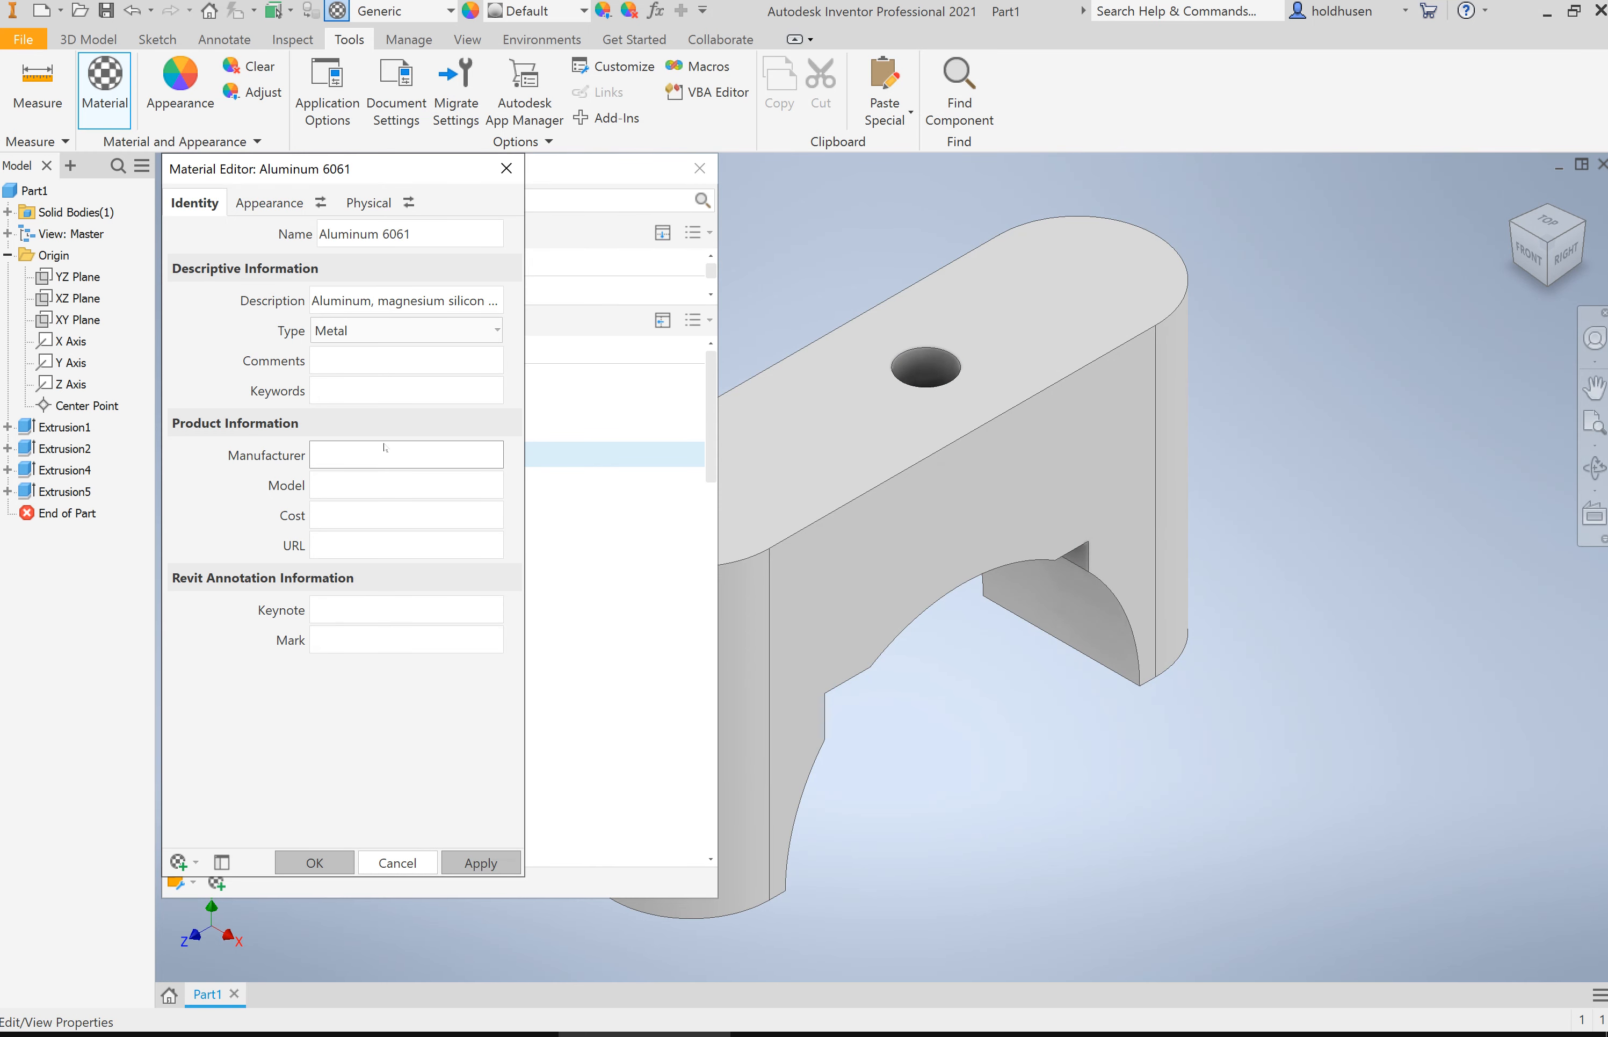
click(373, 203)
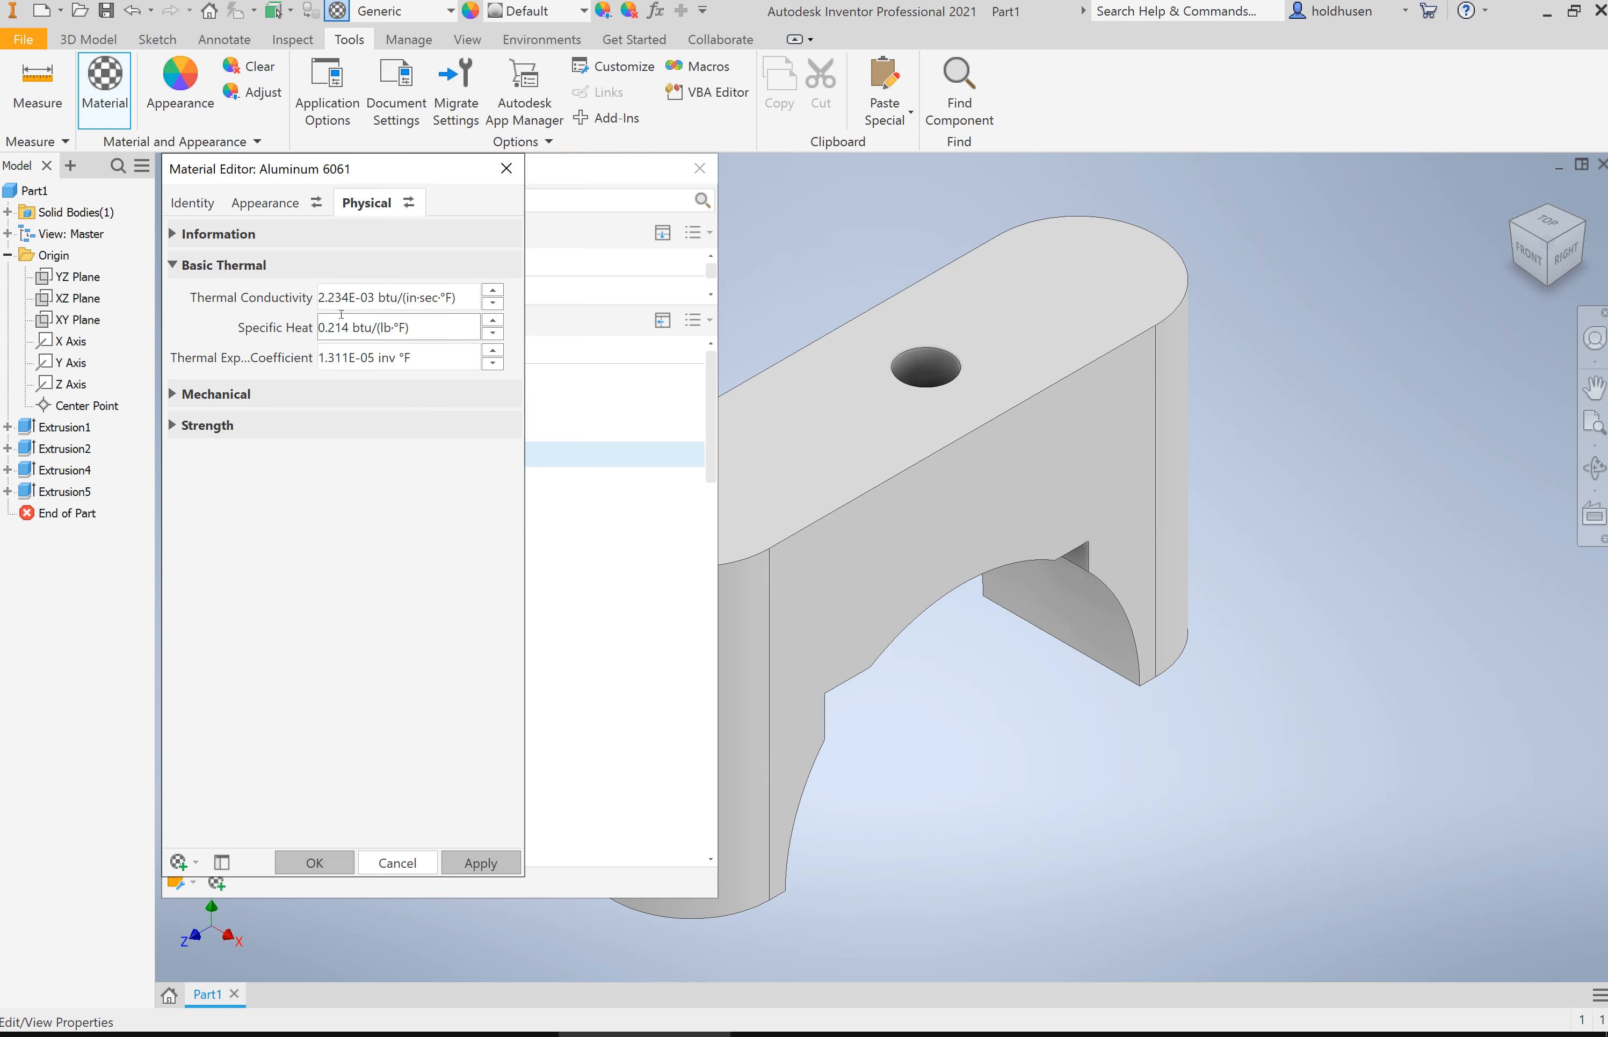
click(292, 206)
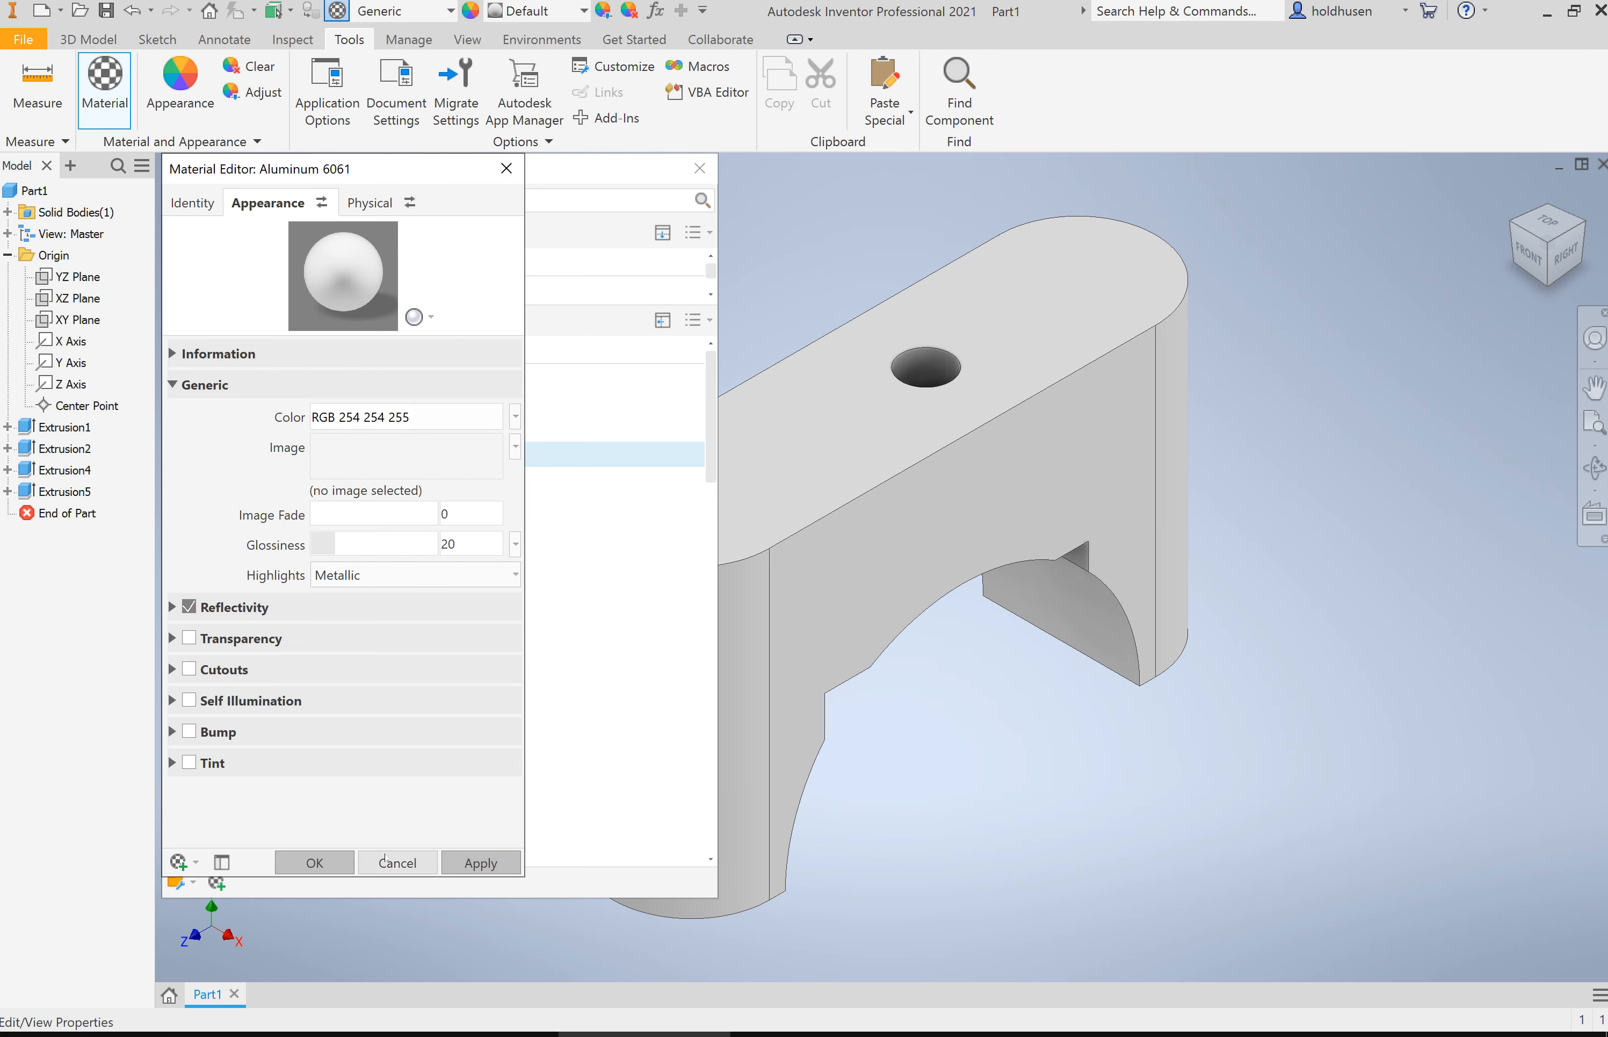
click(406, 865)
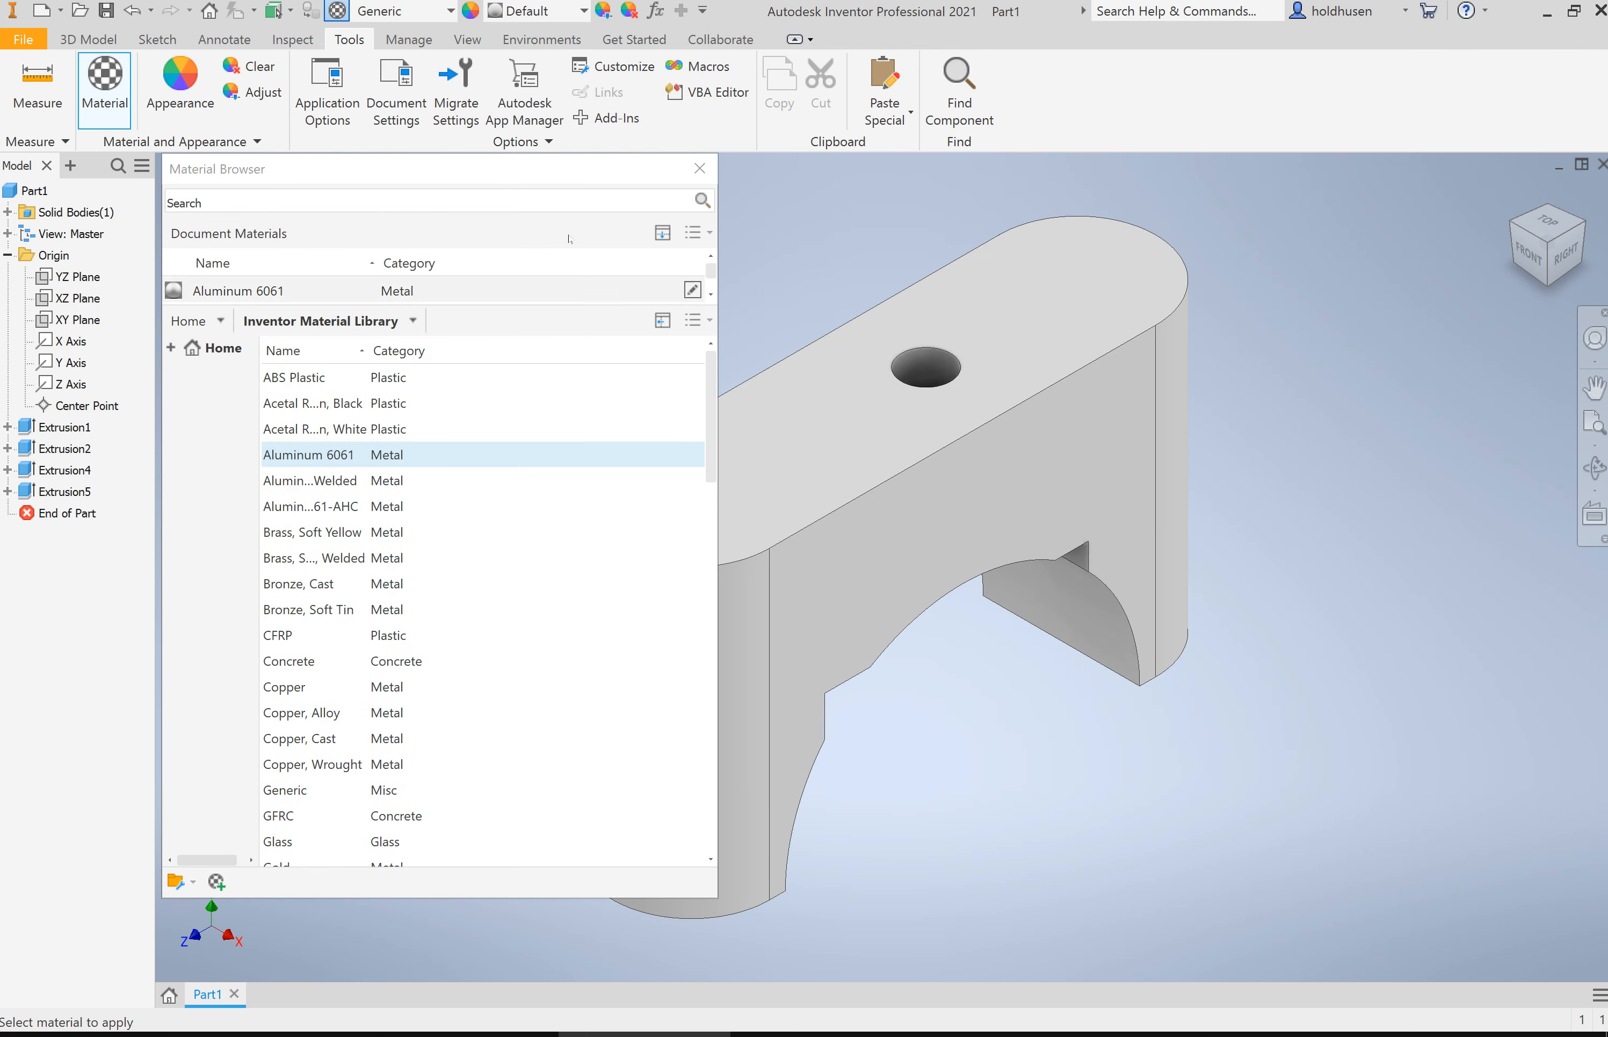
click(700, 169)
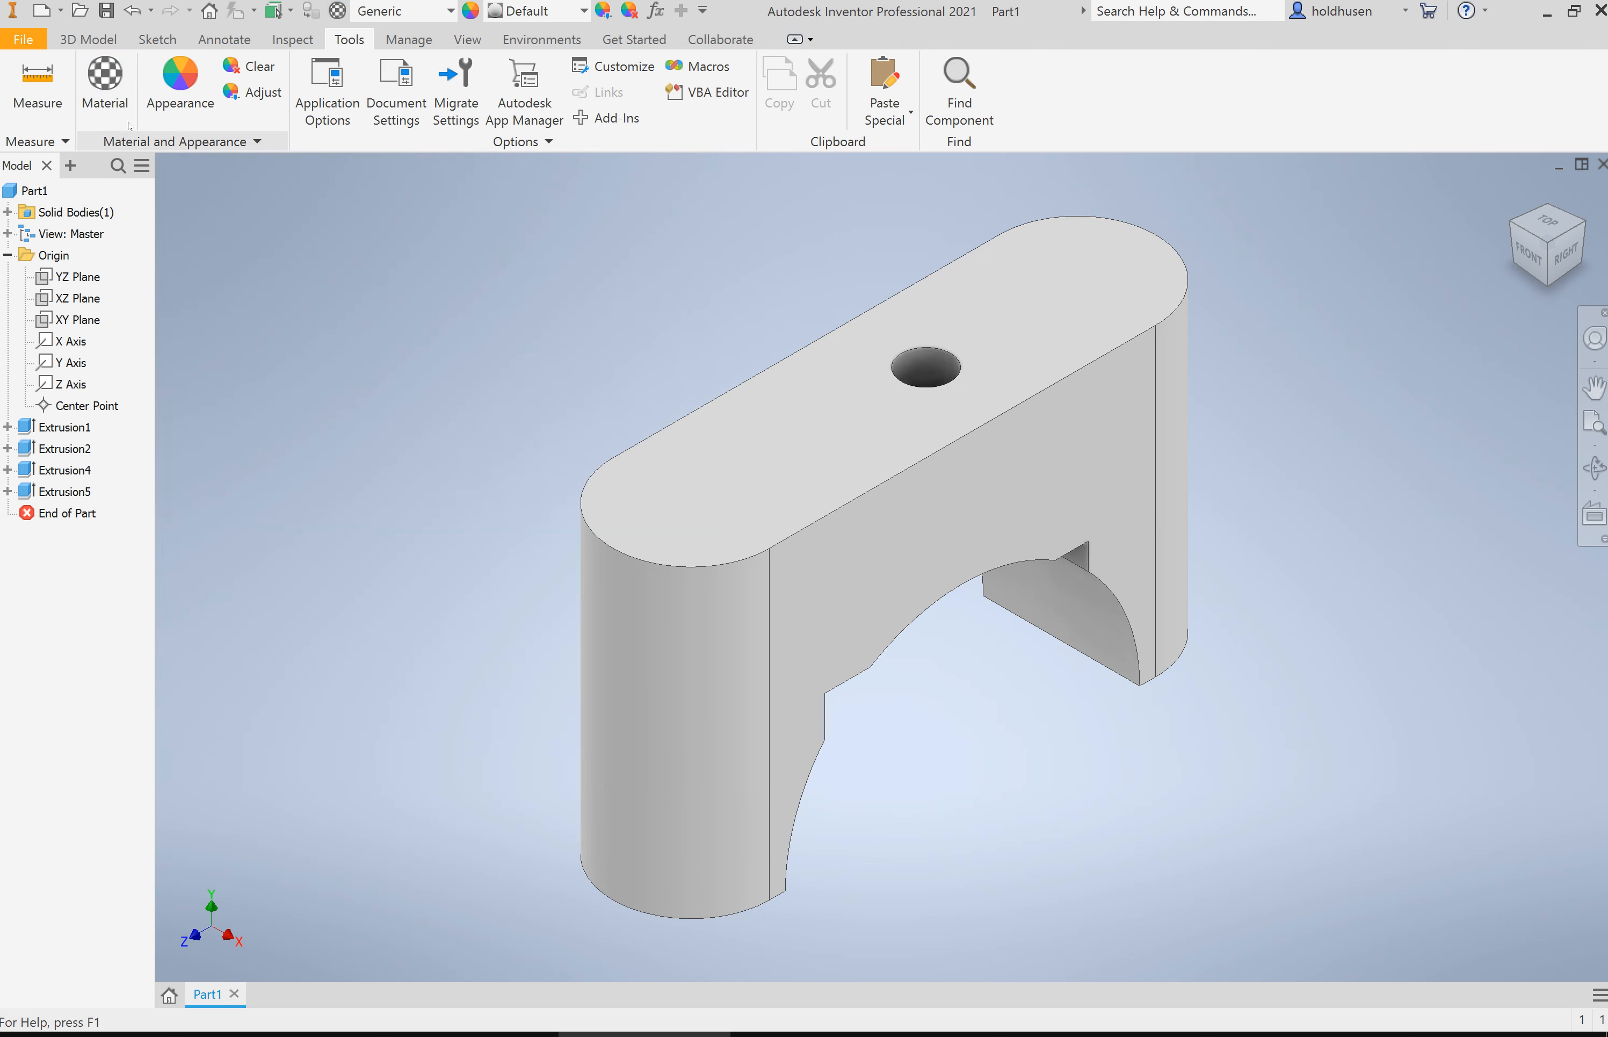
click(106, 73)
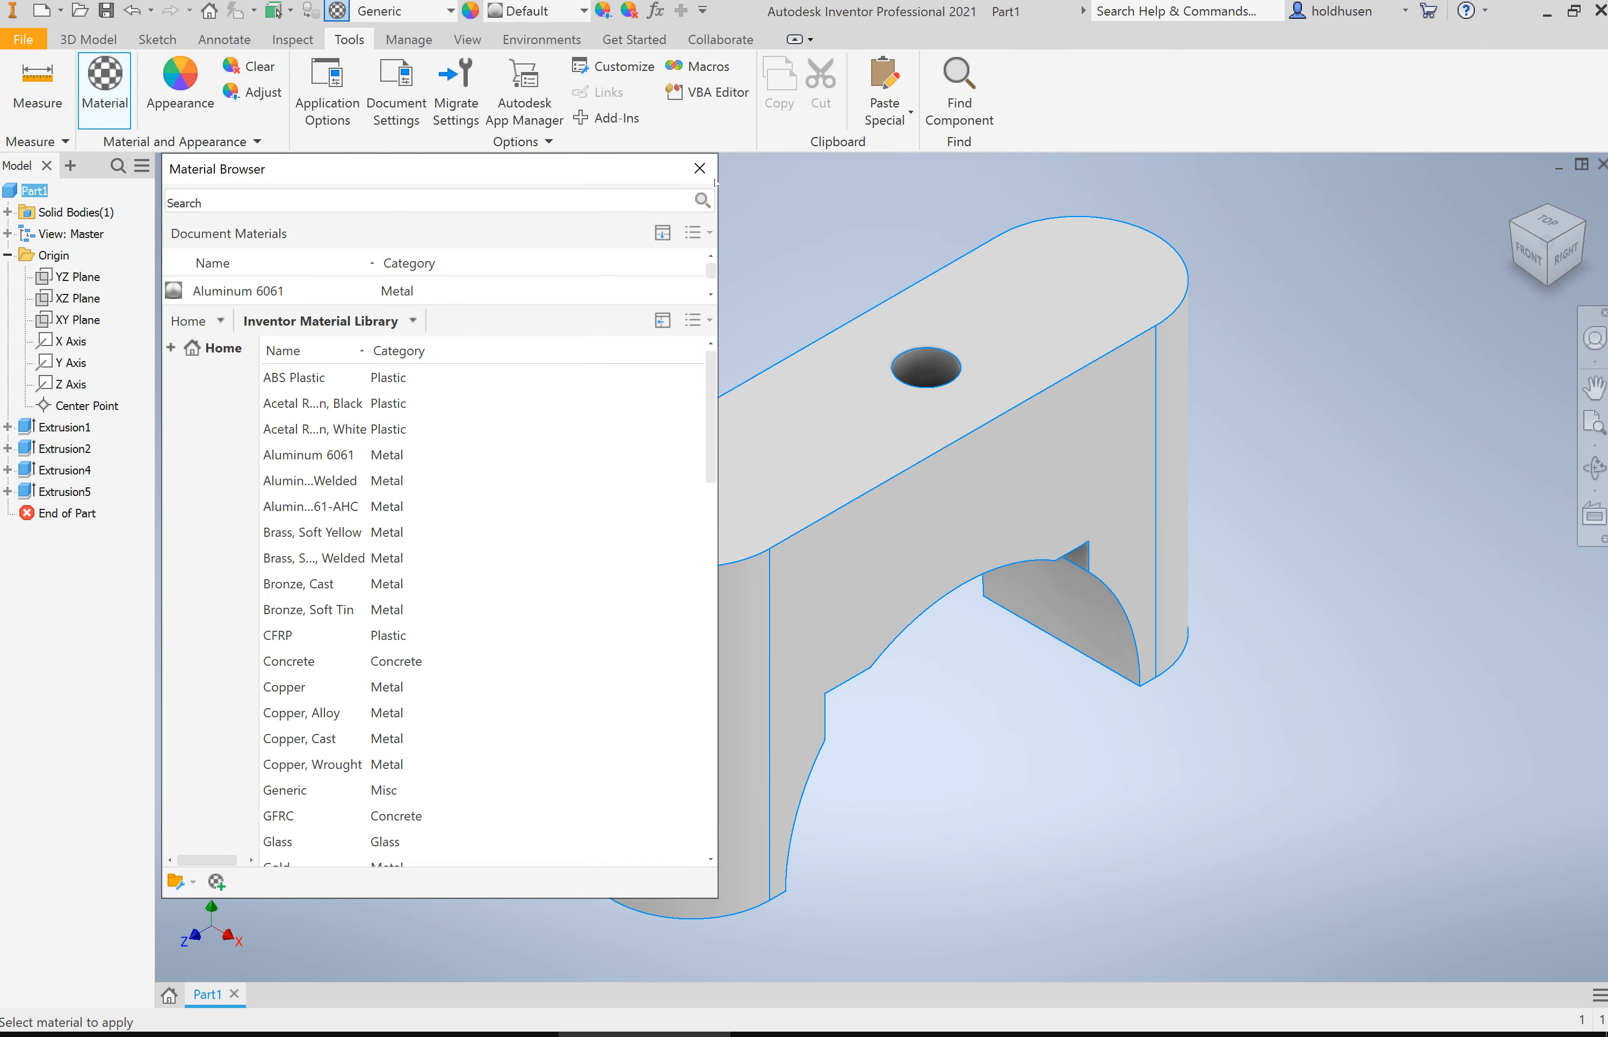
click(699, 169)
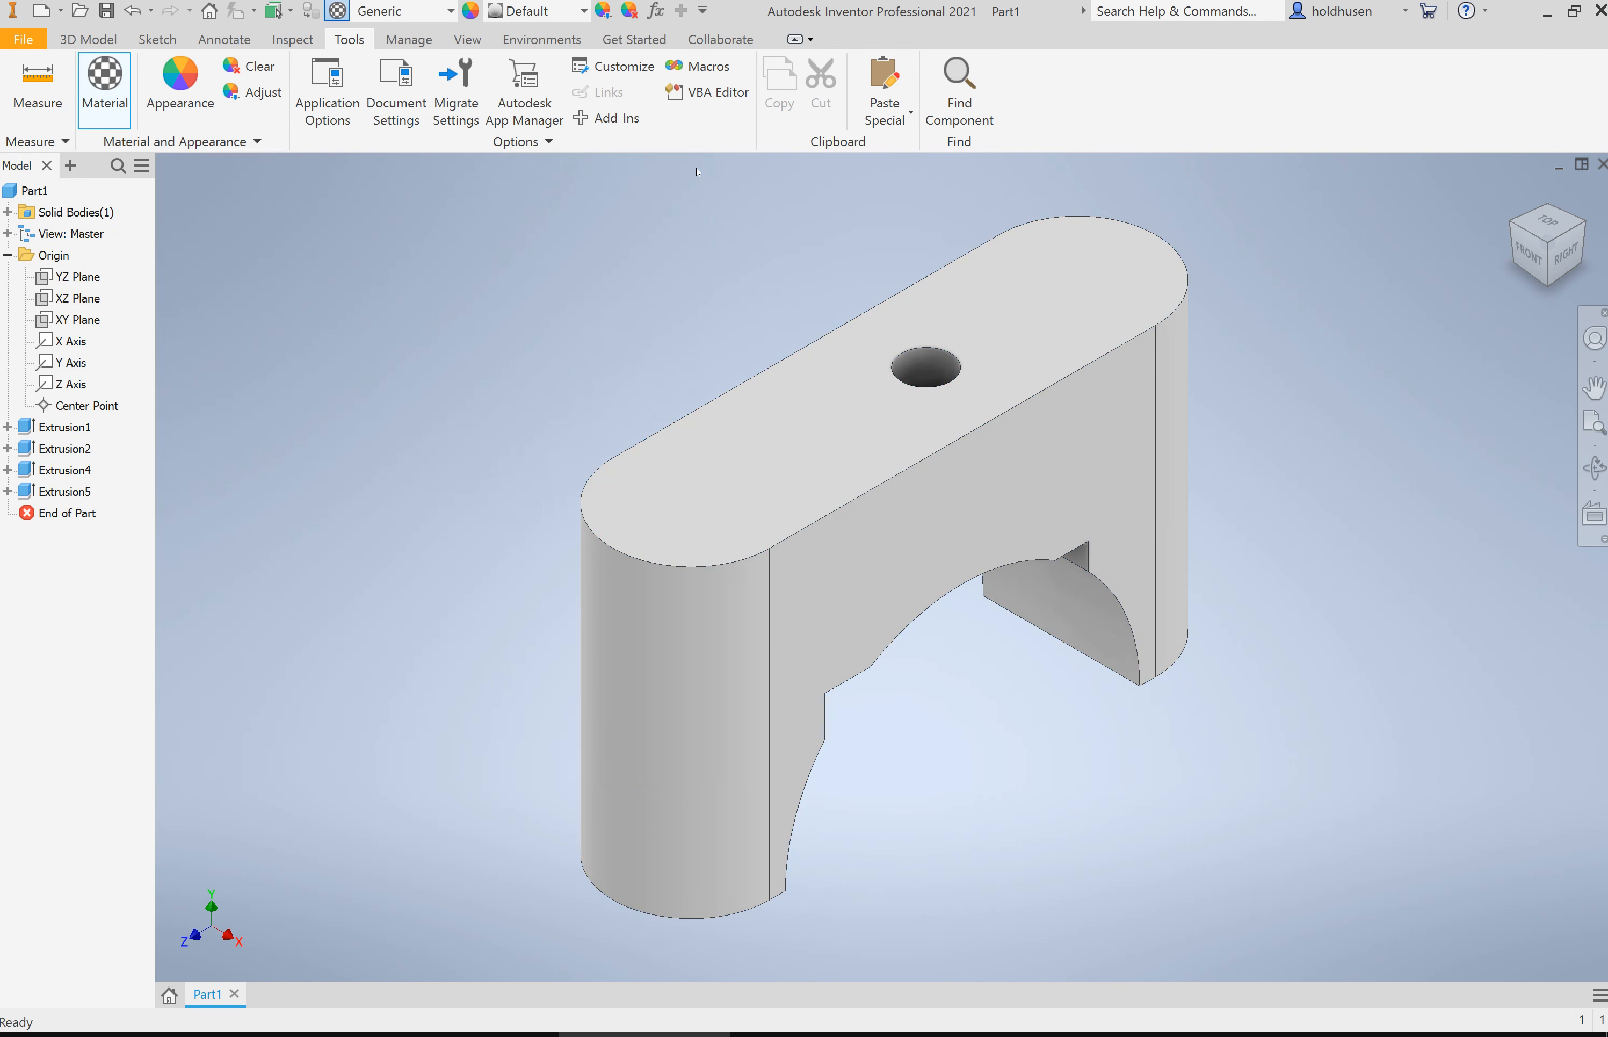